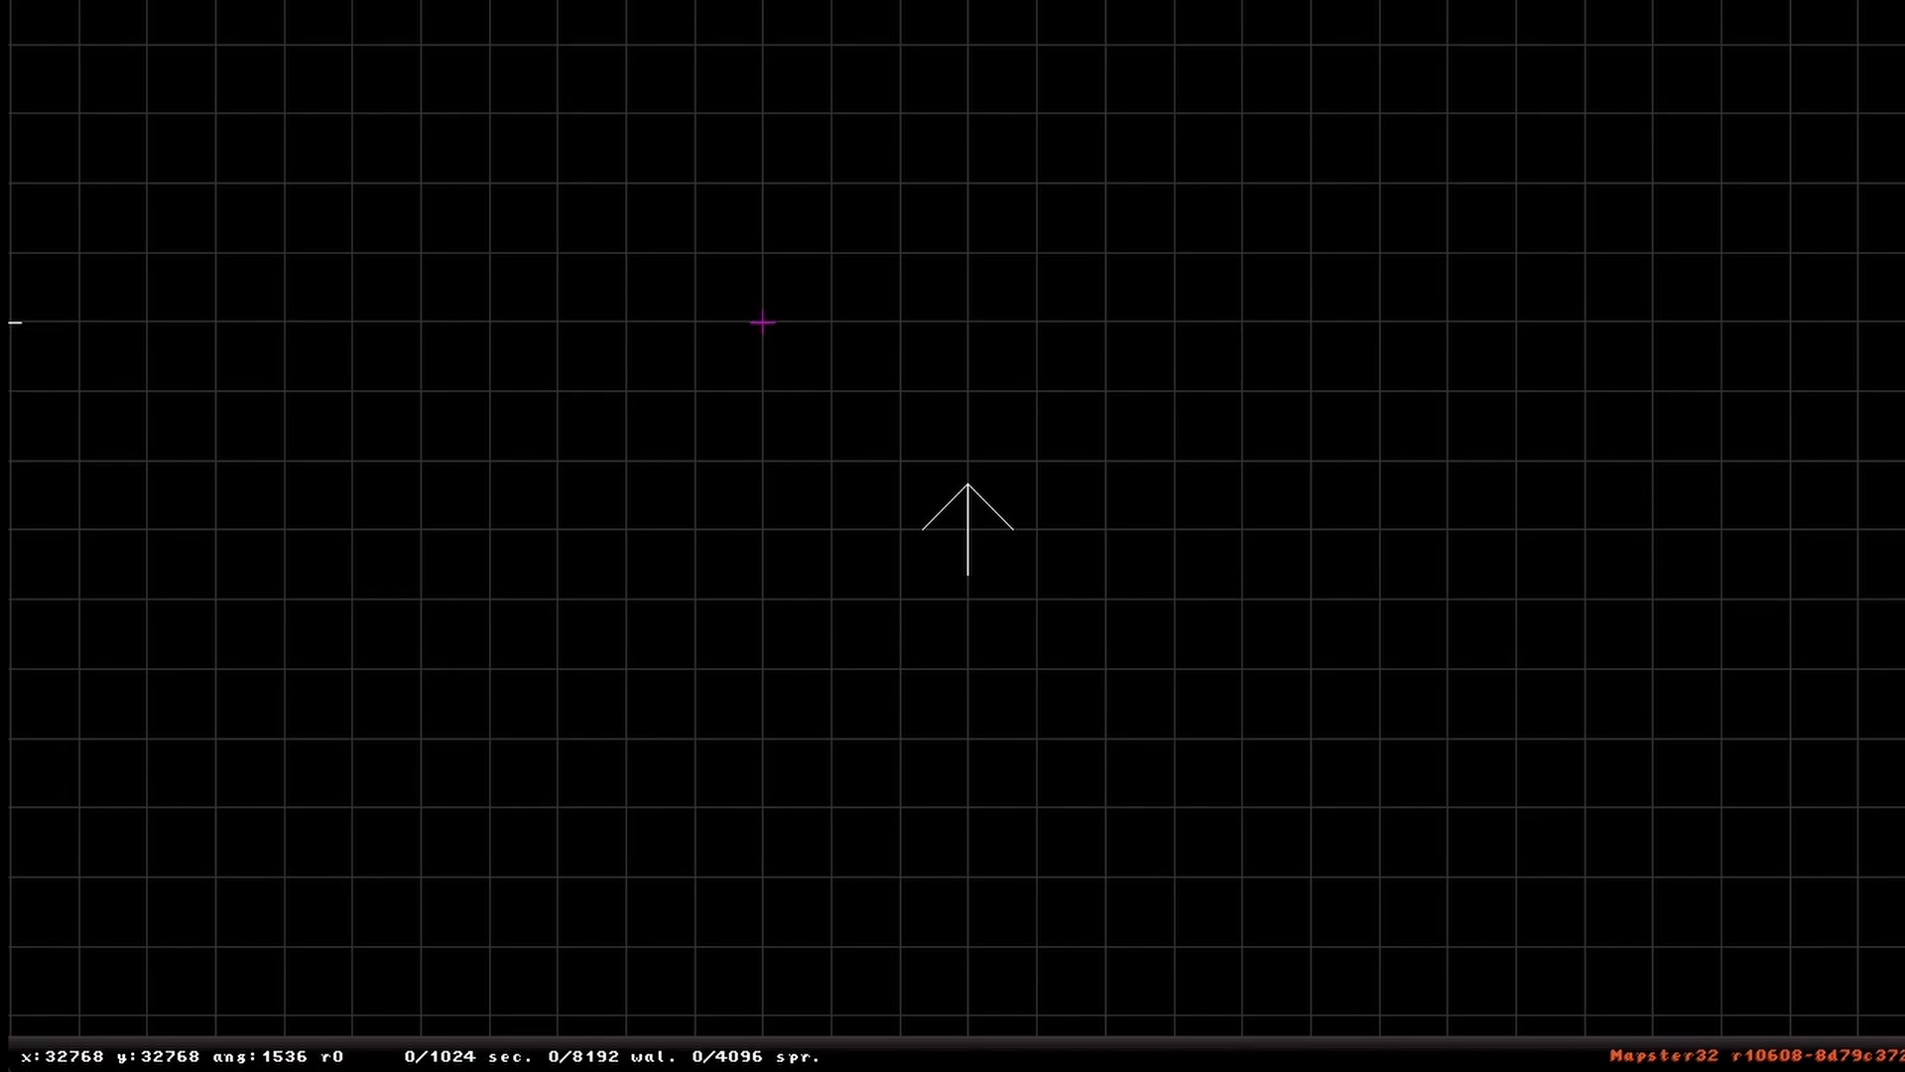
Step: Draw a closed octagonal sector with 1792-unit horizontal walls, 1024-unit vertical walls and 724-unit diagonal corners
{"action": "key", "text": "space"}
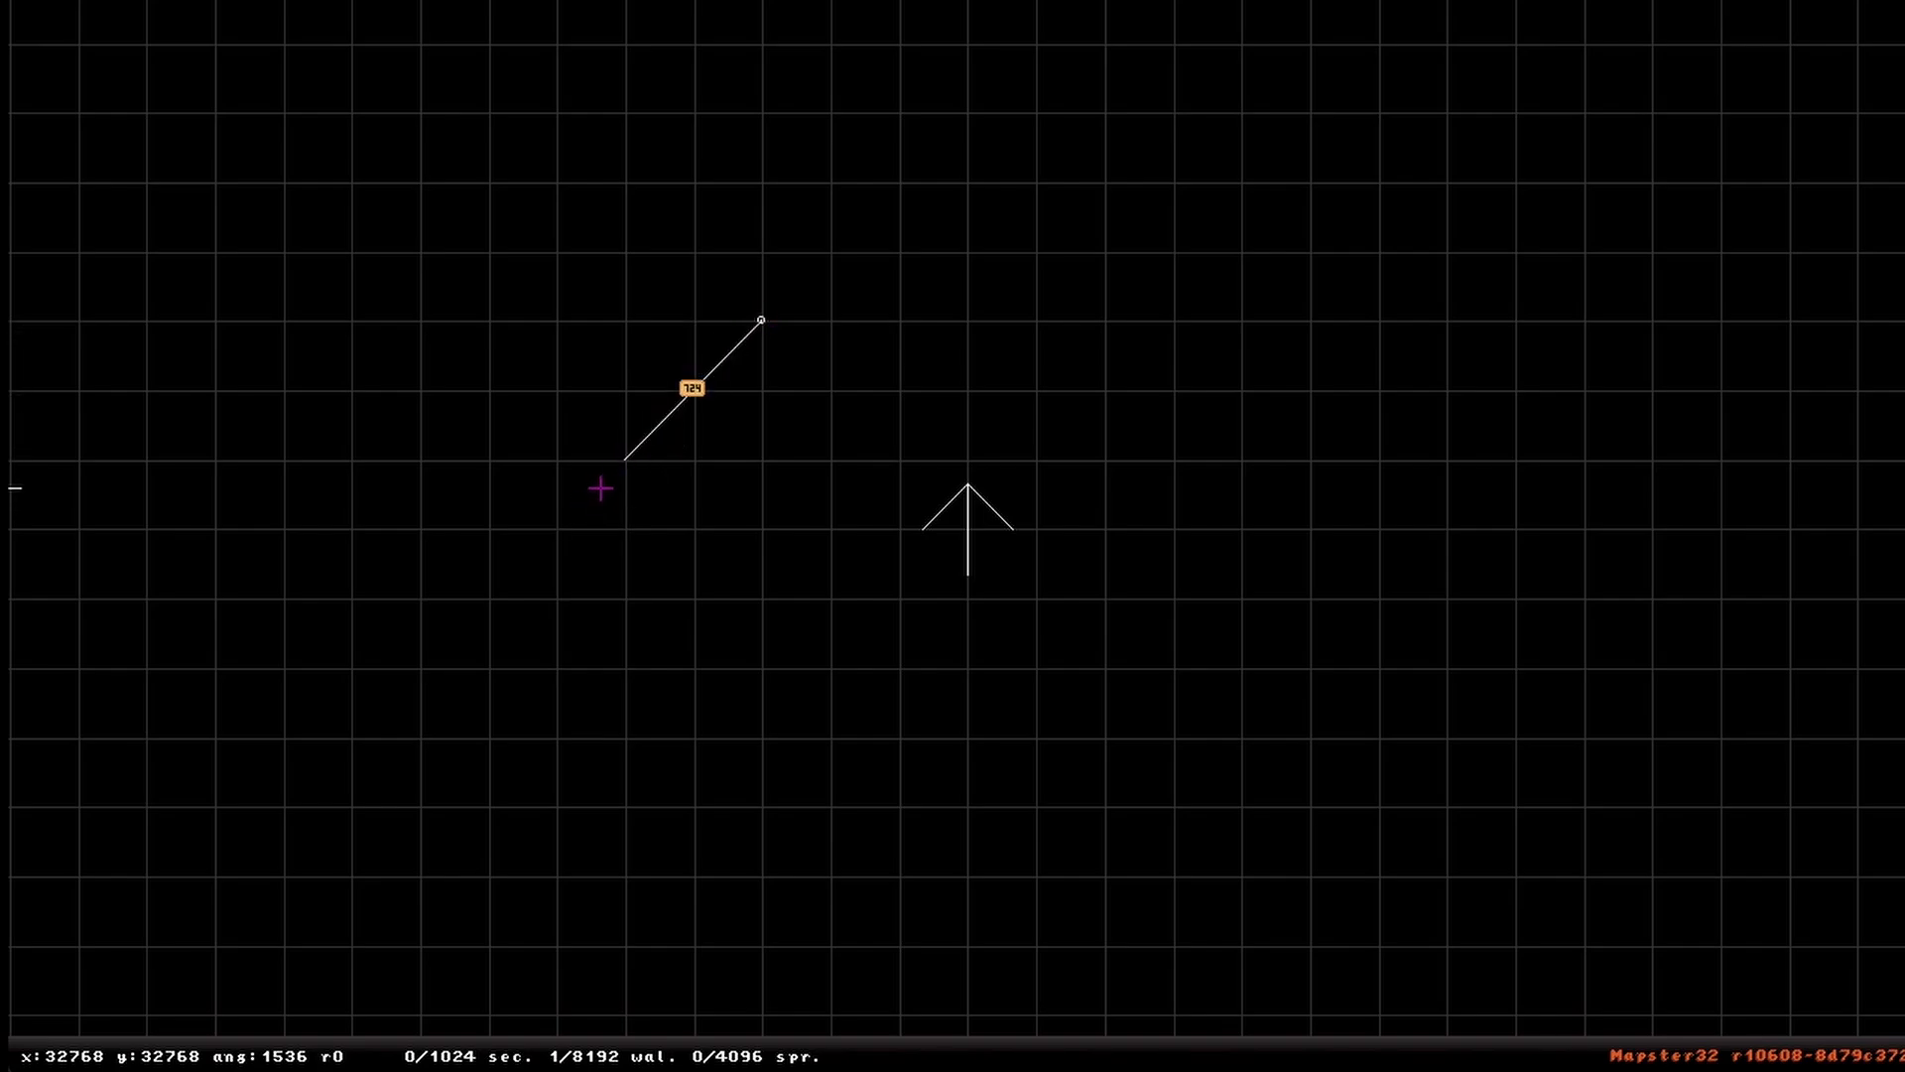
{"action": "key", "text": "space"}
{"action": "key", "text": "space"}
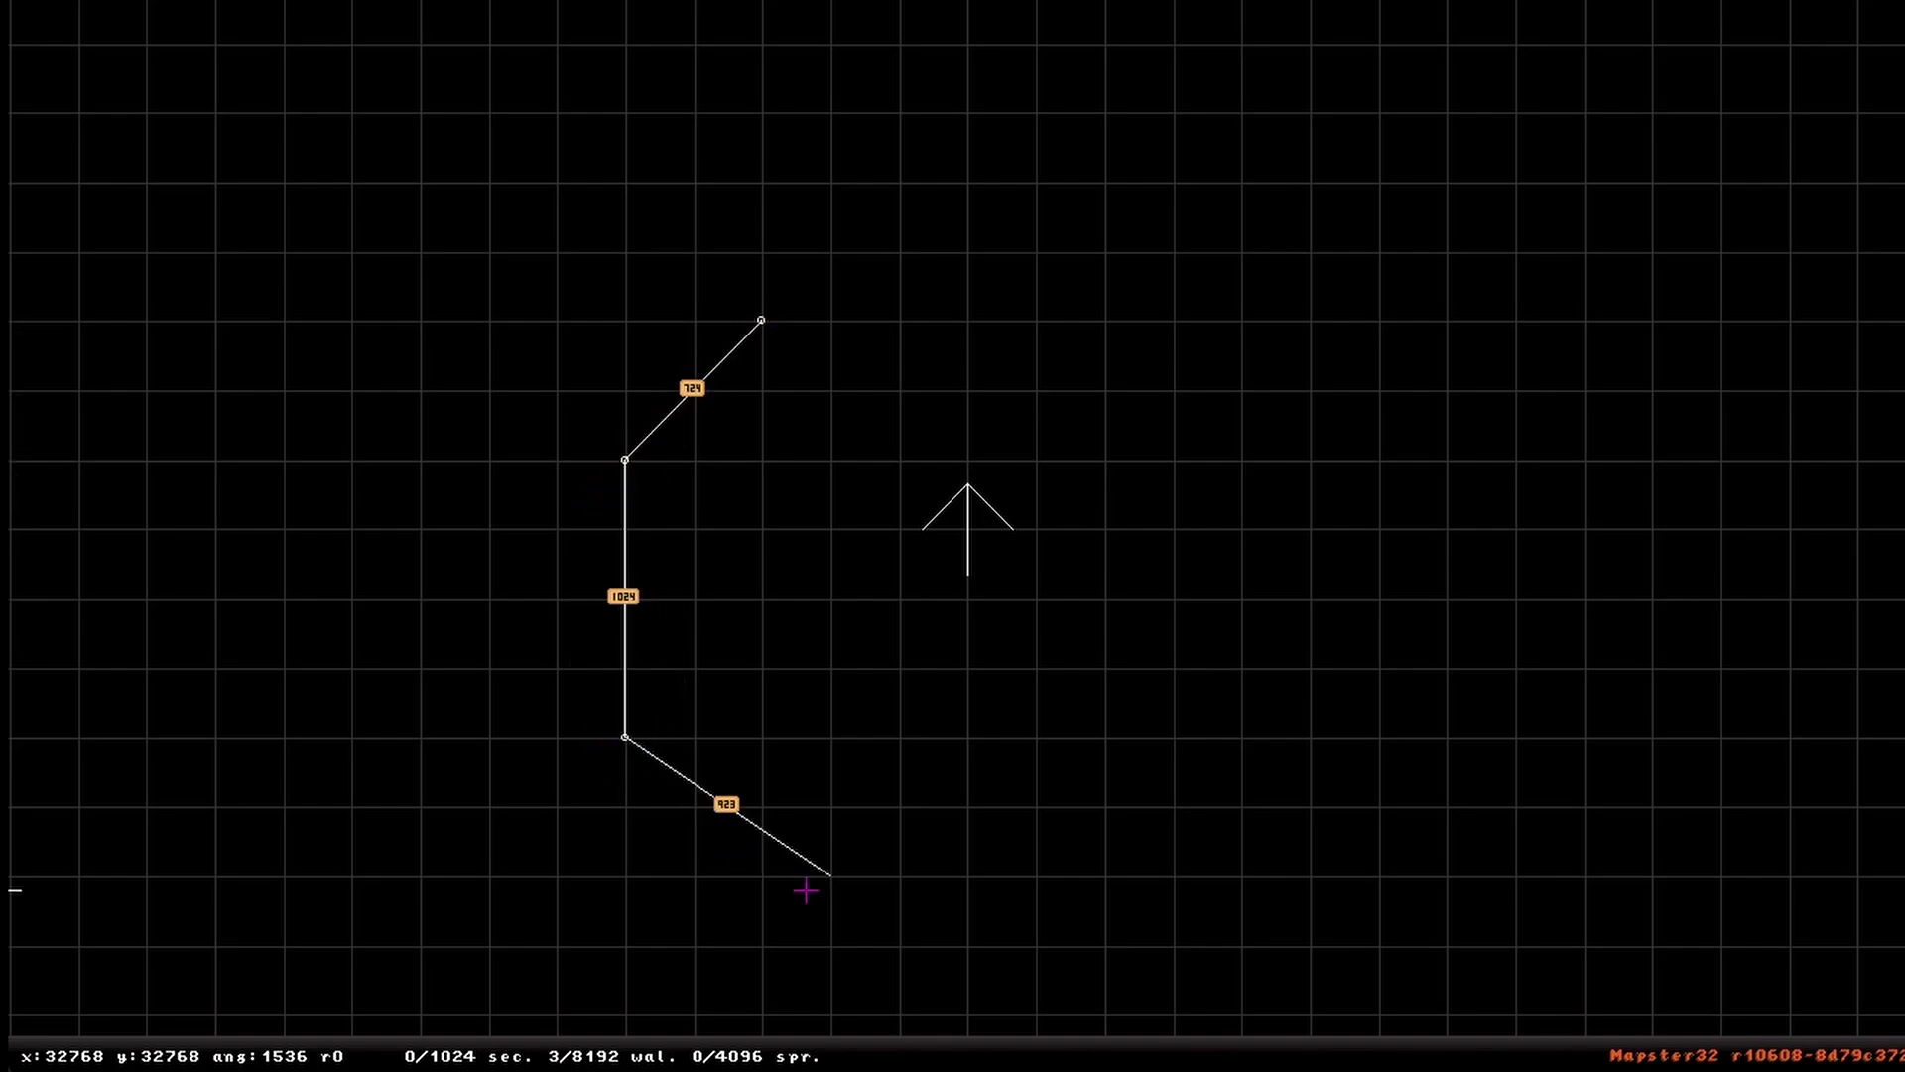
{"action": "key", "text": "space"}
{"action": "key", "text": "space"}
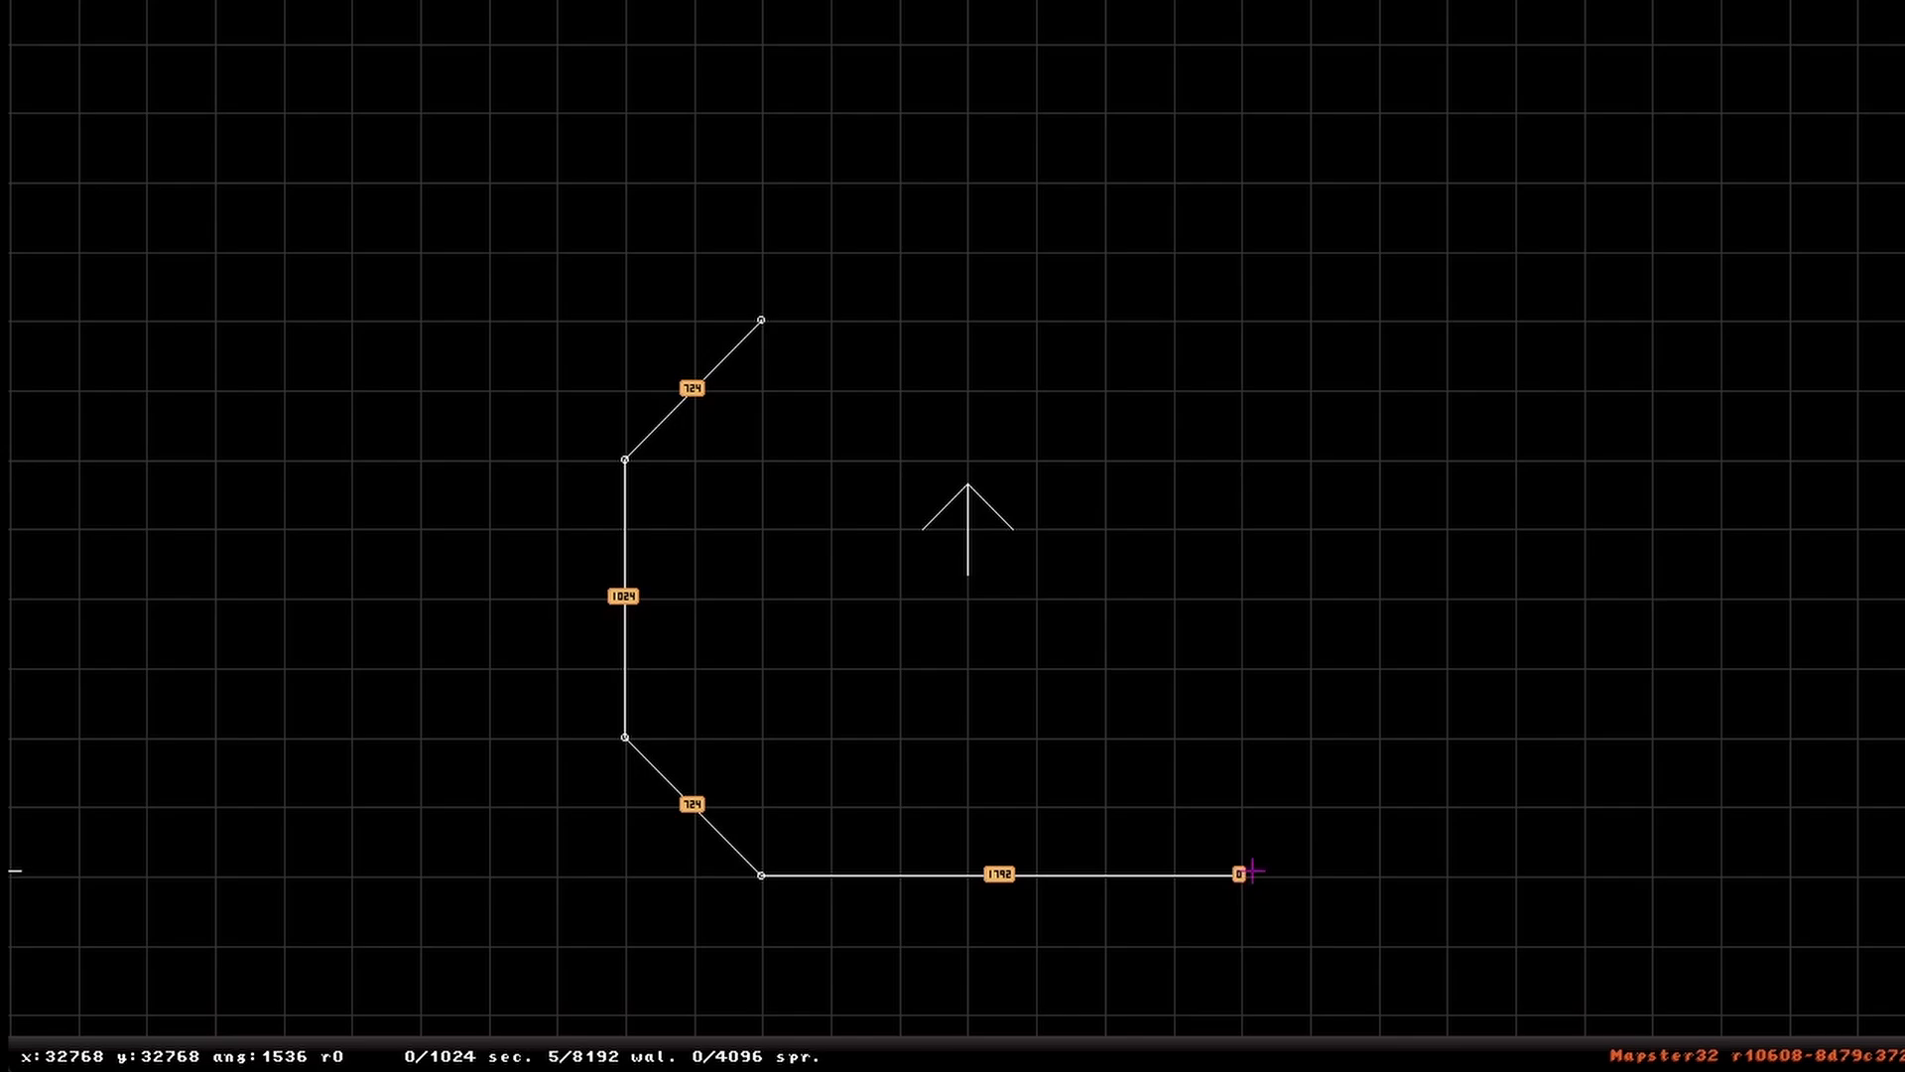
{"action": "key", "text": "space"}
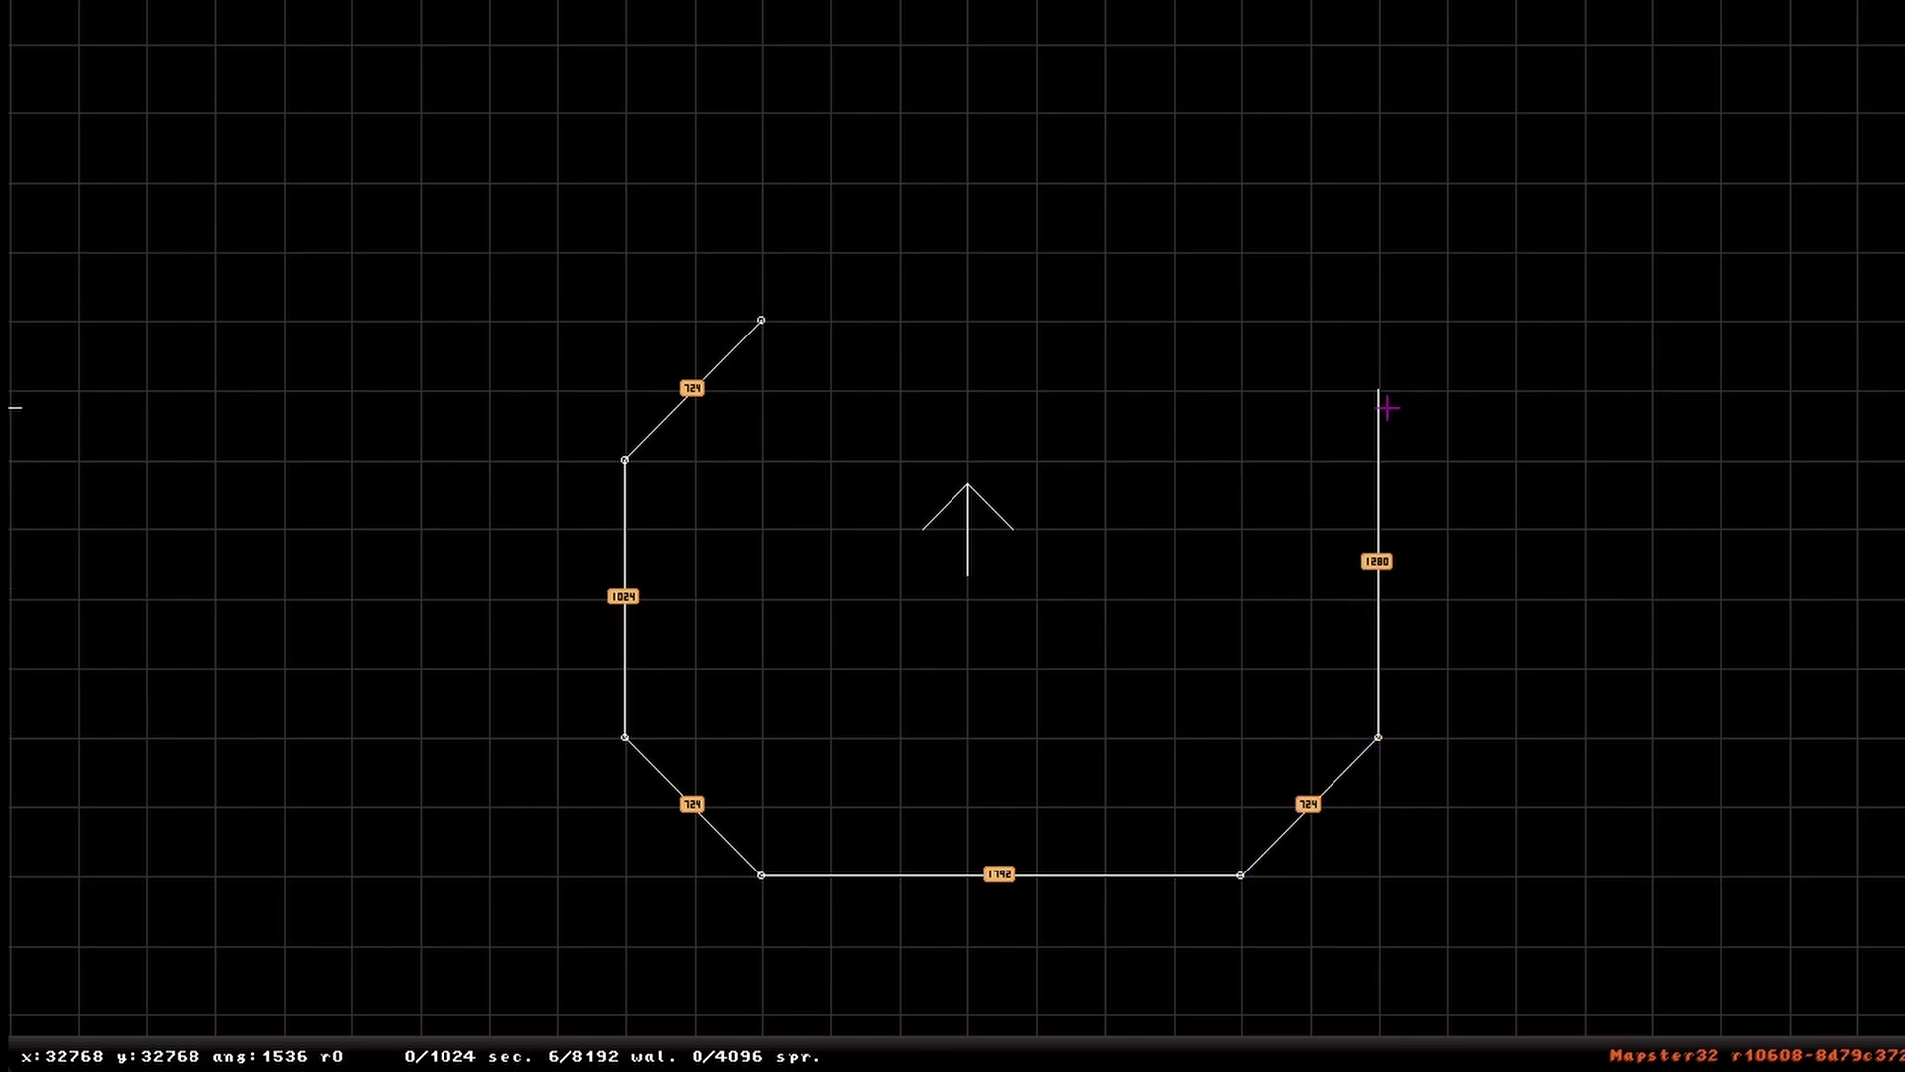
{"action": "key", "text": "space"}
{"action": "key", "text": "space"}
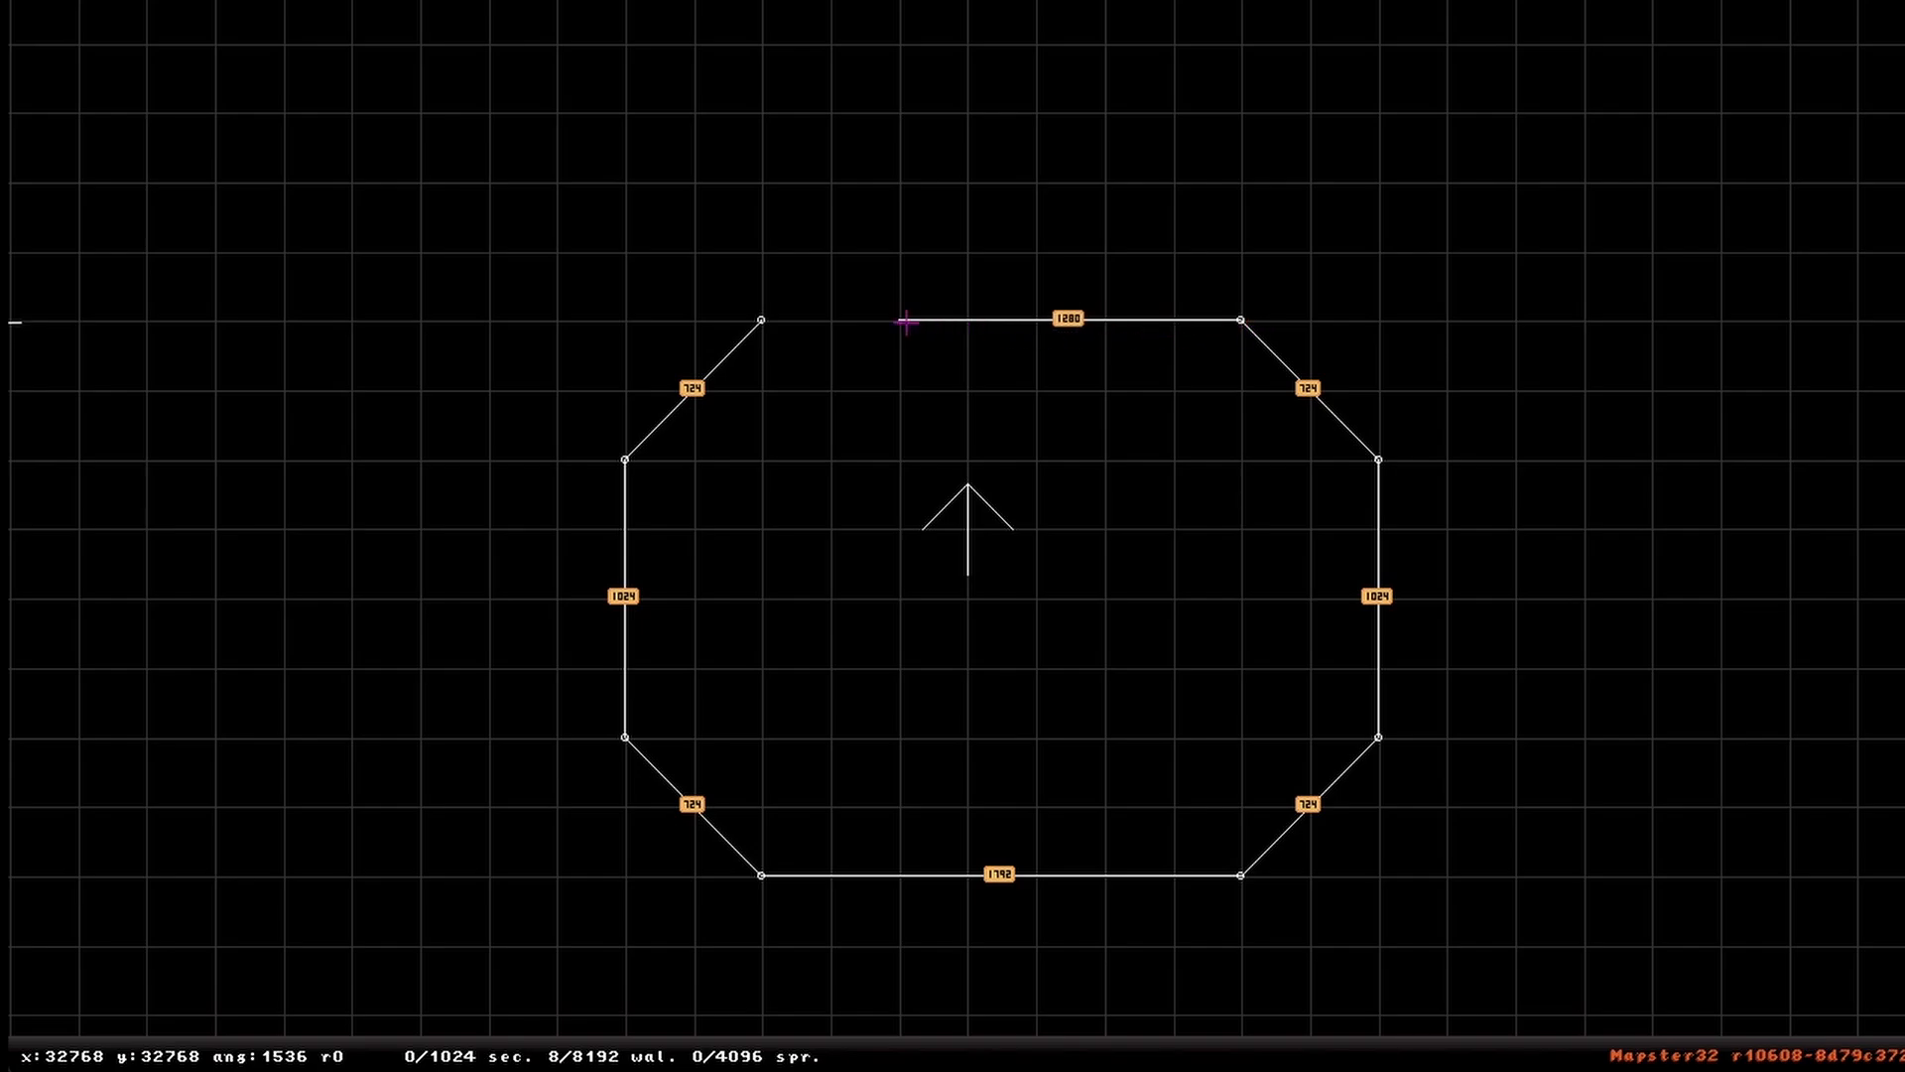
{"action": "key", "text": "space"}
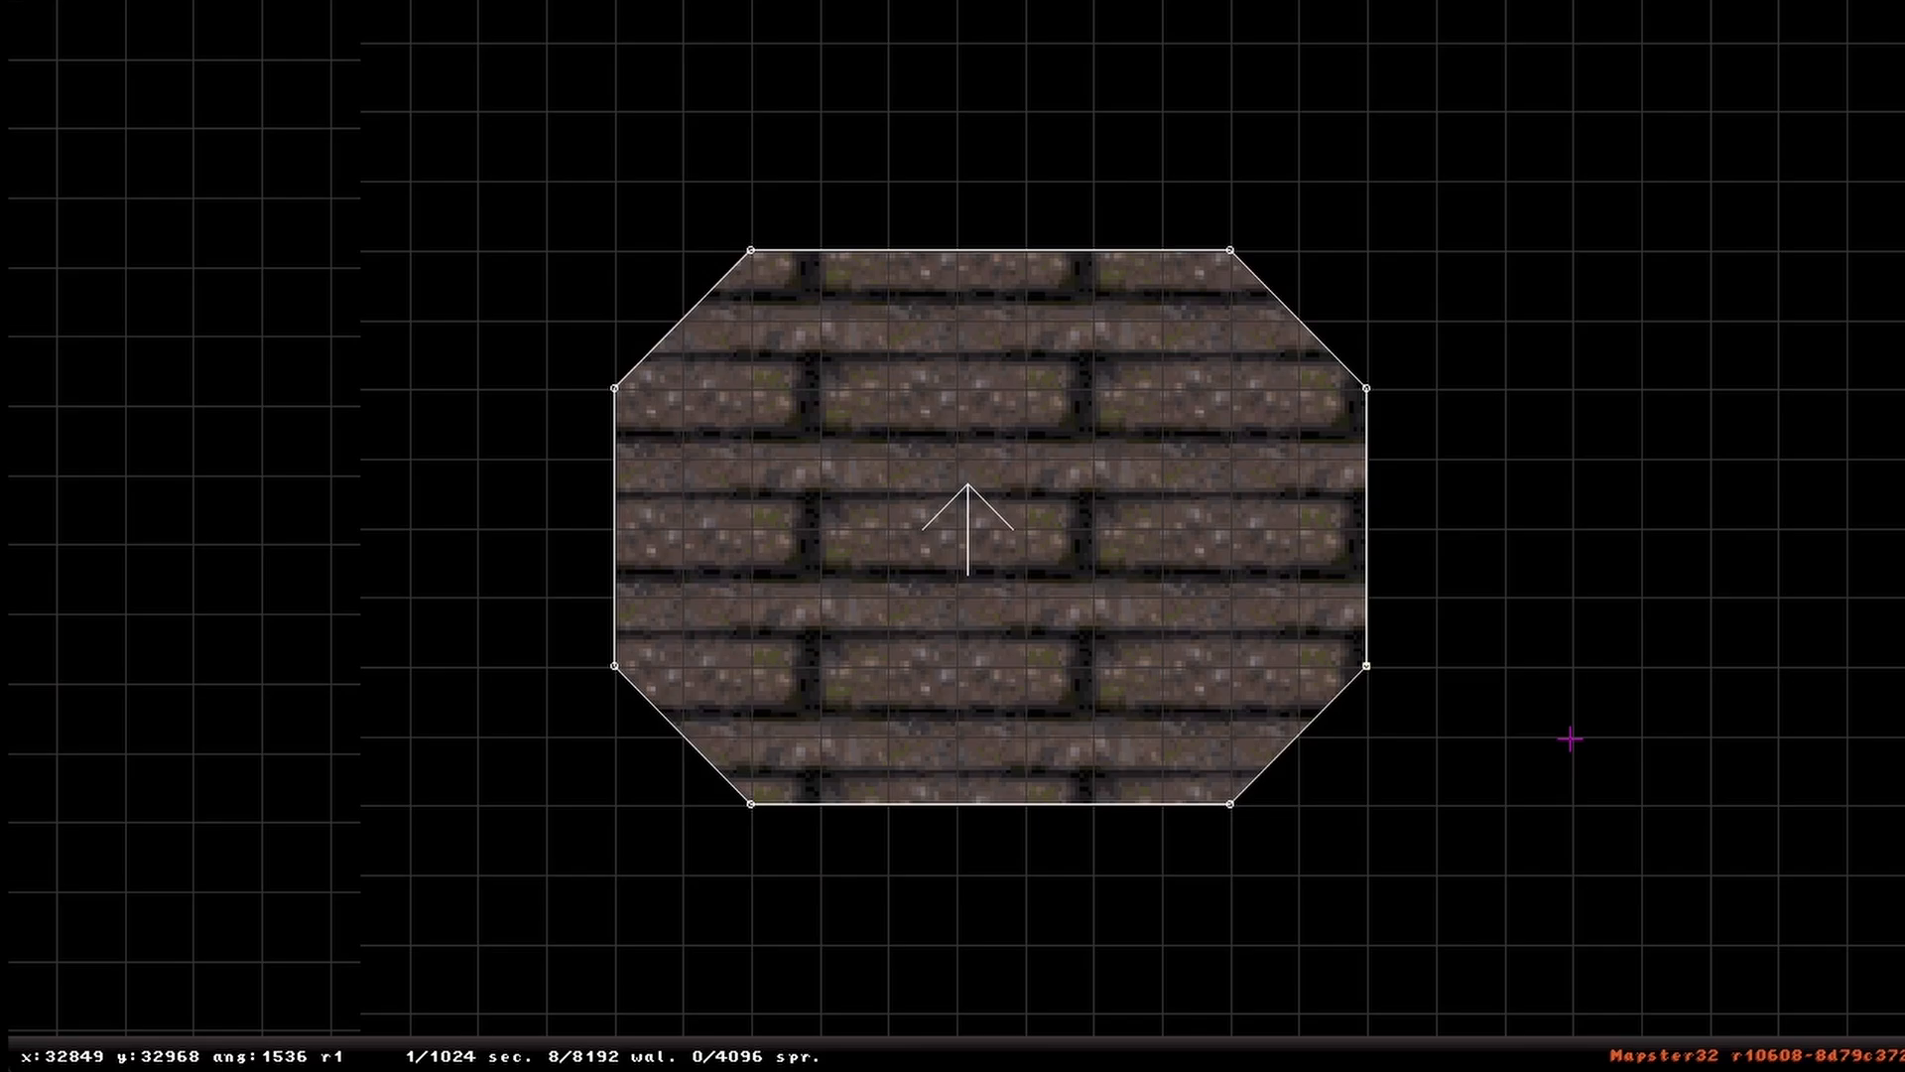
Step: In the 3D view, apply the brown framed panel texture, tile 4237, to one long wall of the room
{"action": "key", "text": "KP_Enter"}
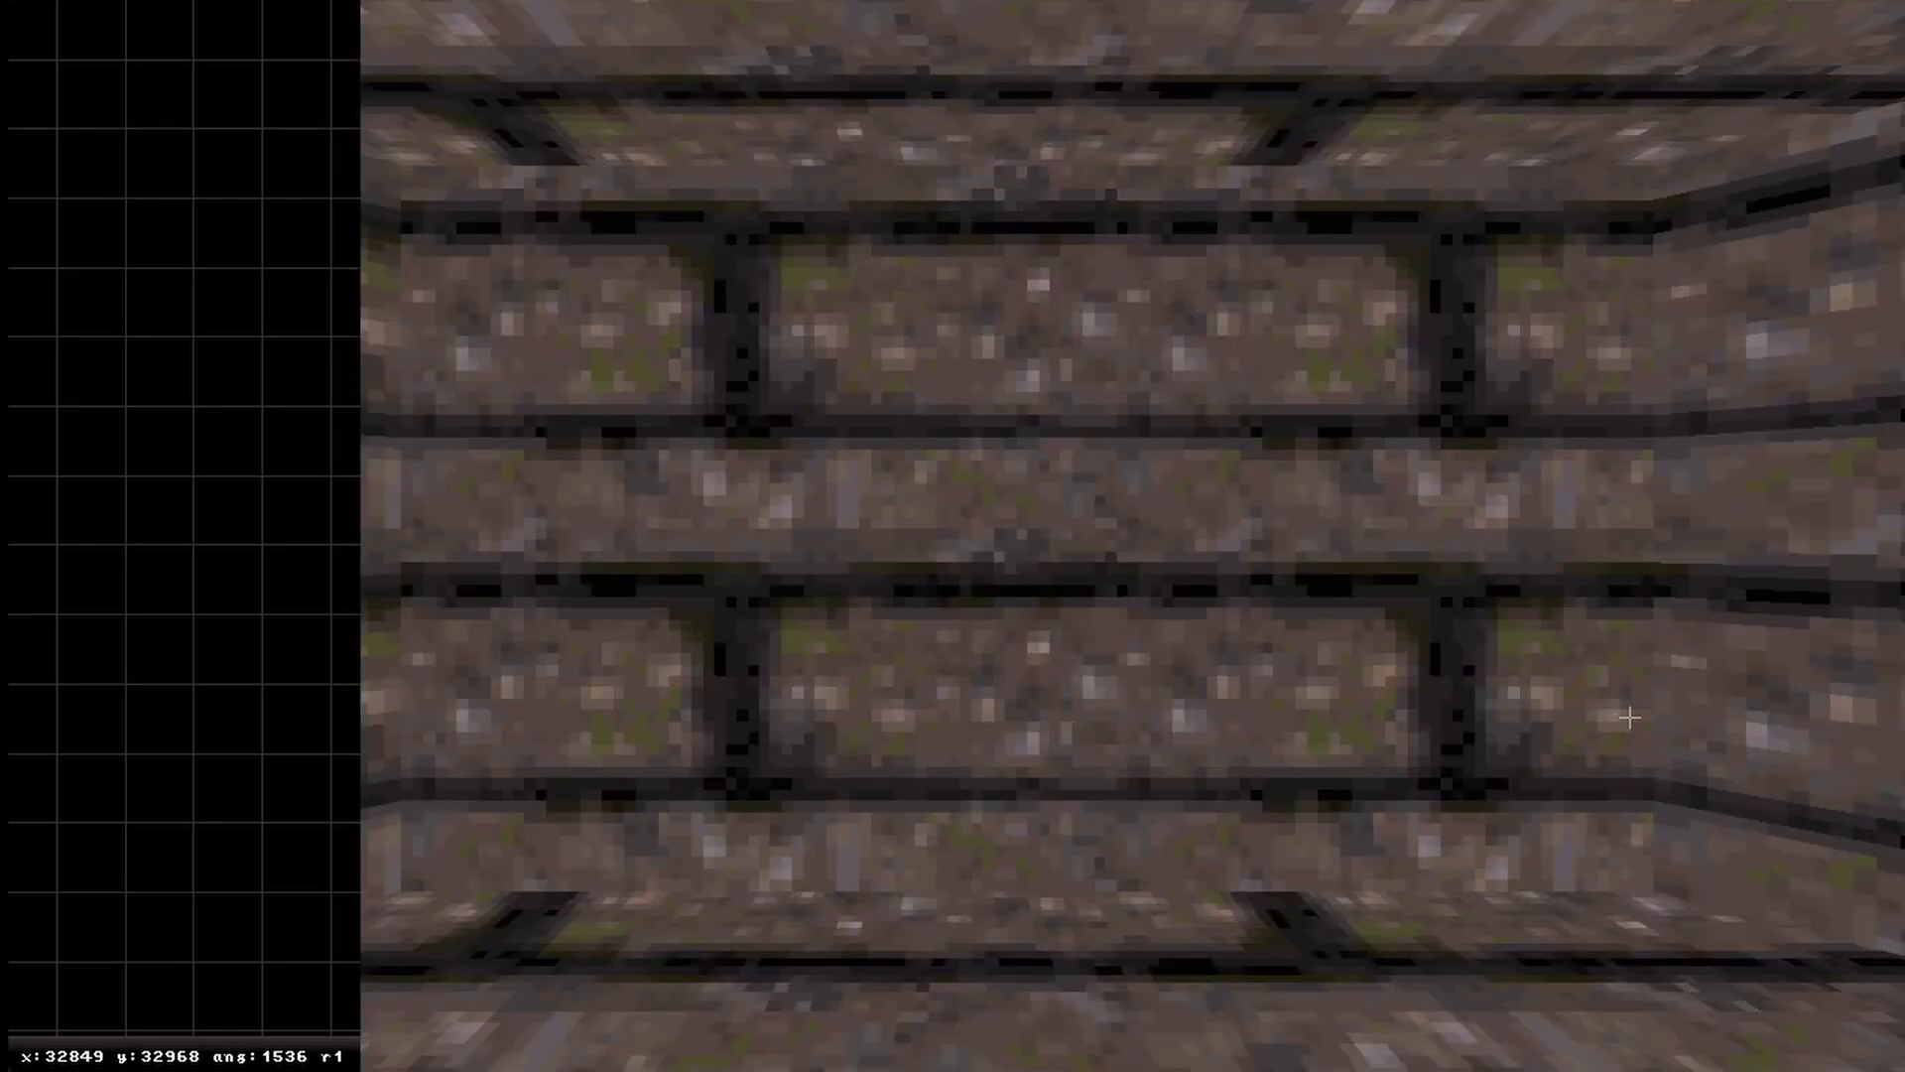
{"action": "right_click_drag", "start_coordinate": [1561, 612], "coordinate": [1561, 612]}
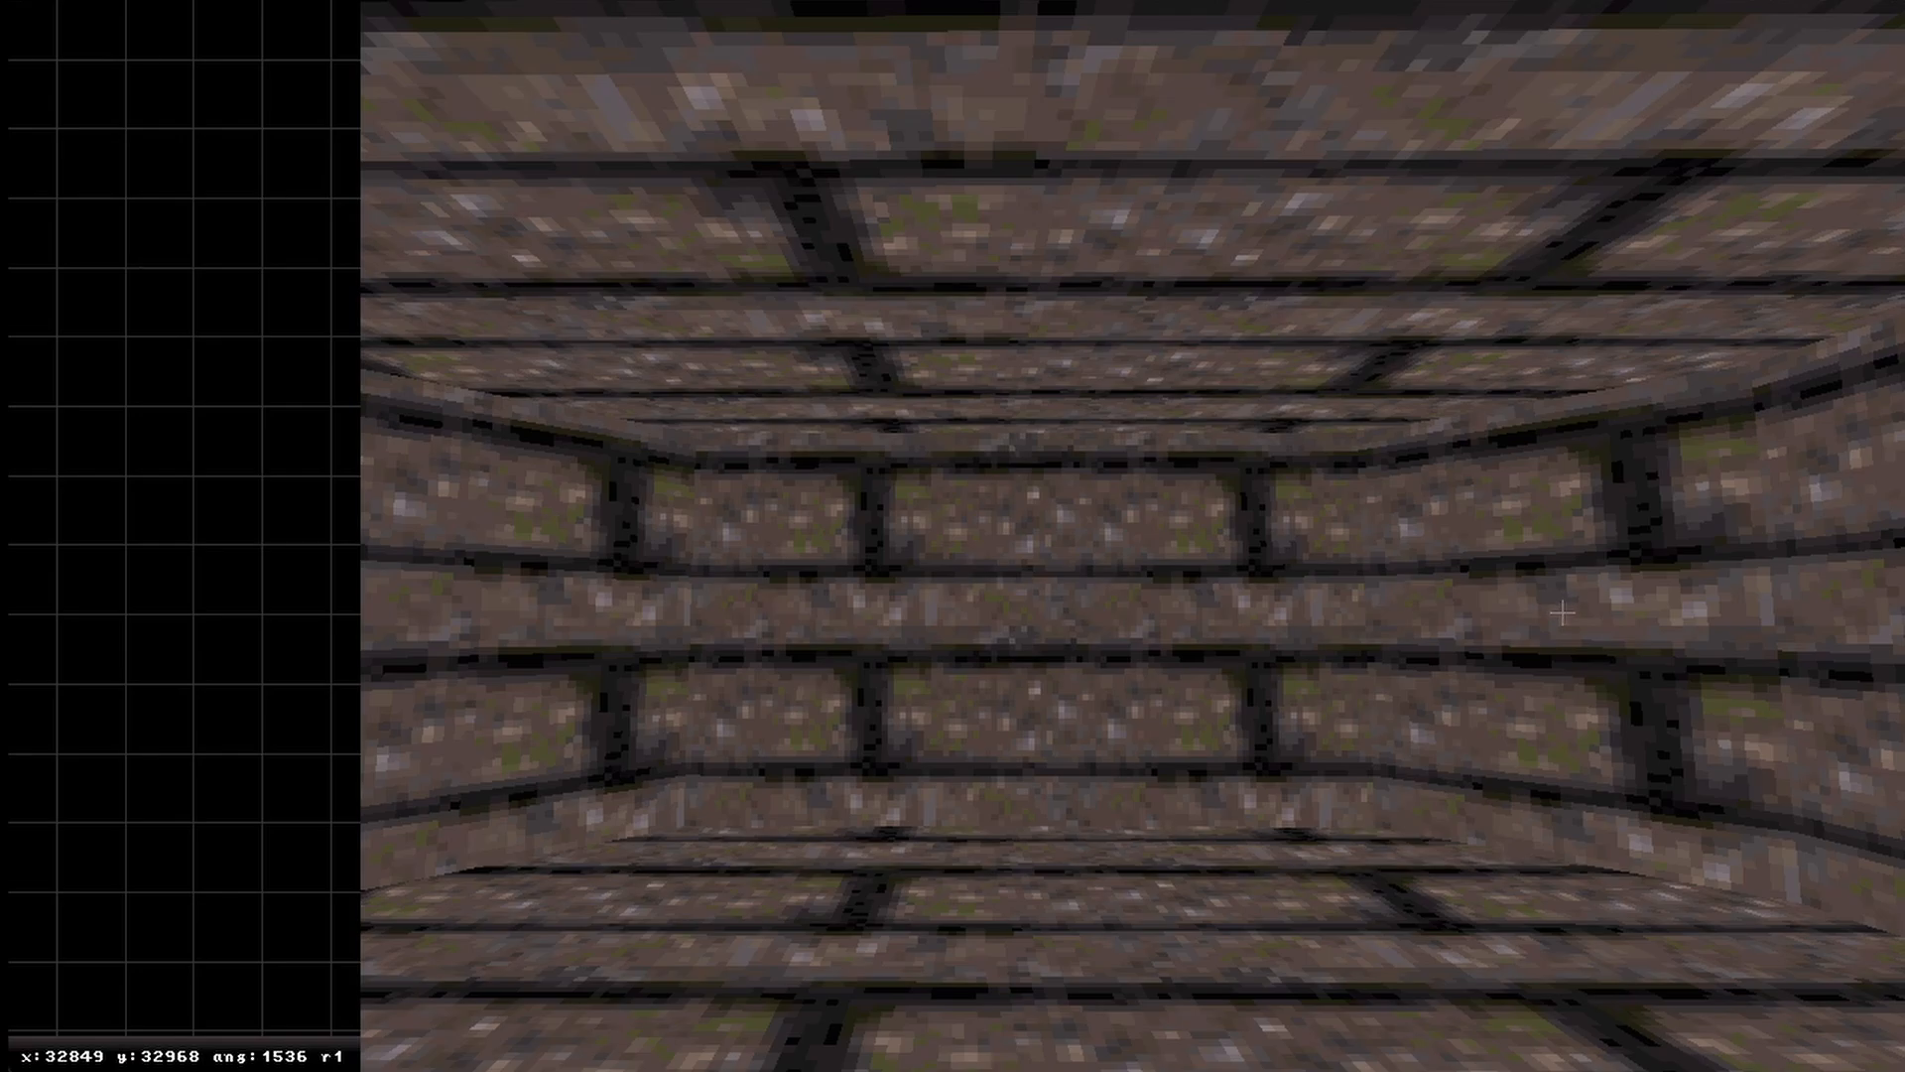
{"action": "right_click_drag", "start_coordinate": [1561, 613], "coordinate": [1562, 613]}
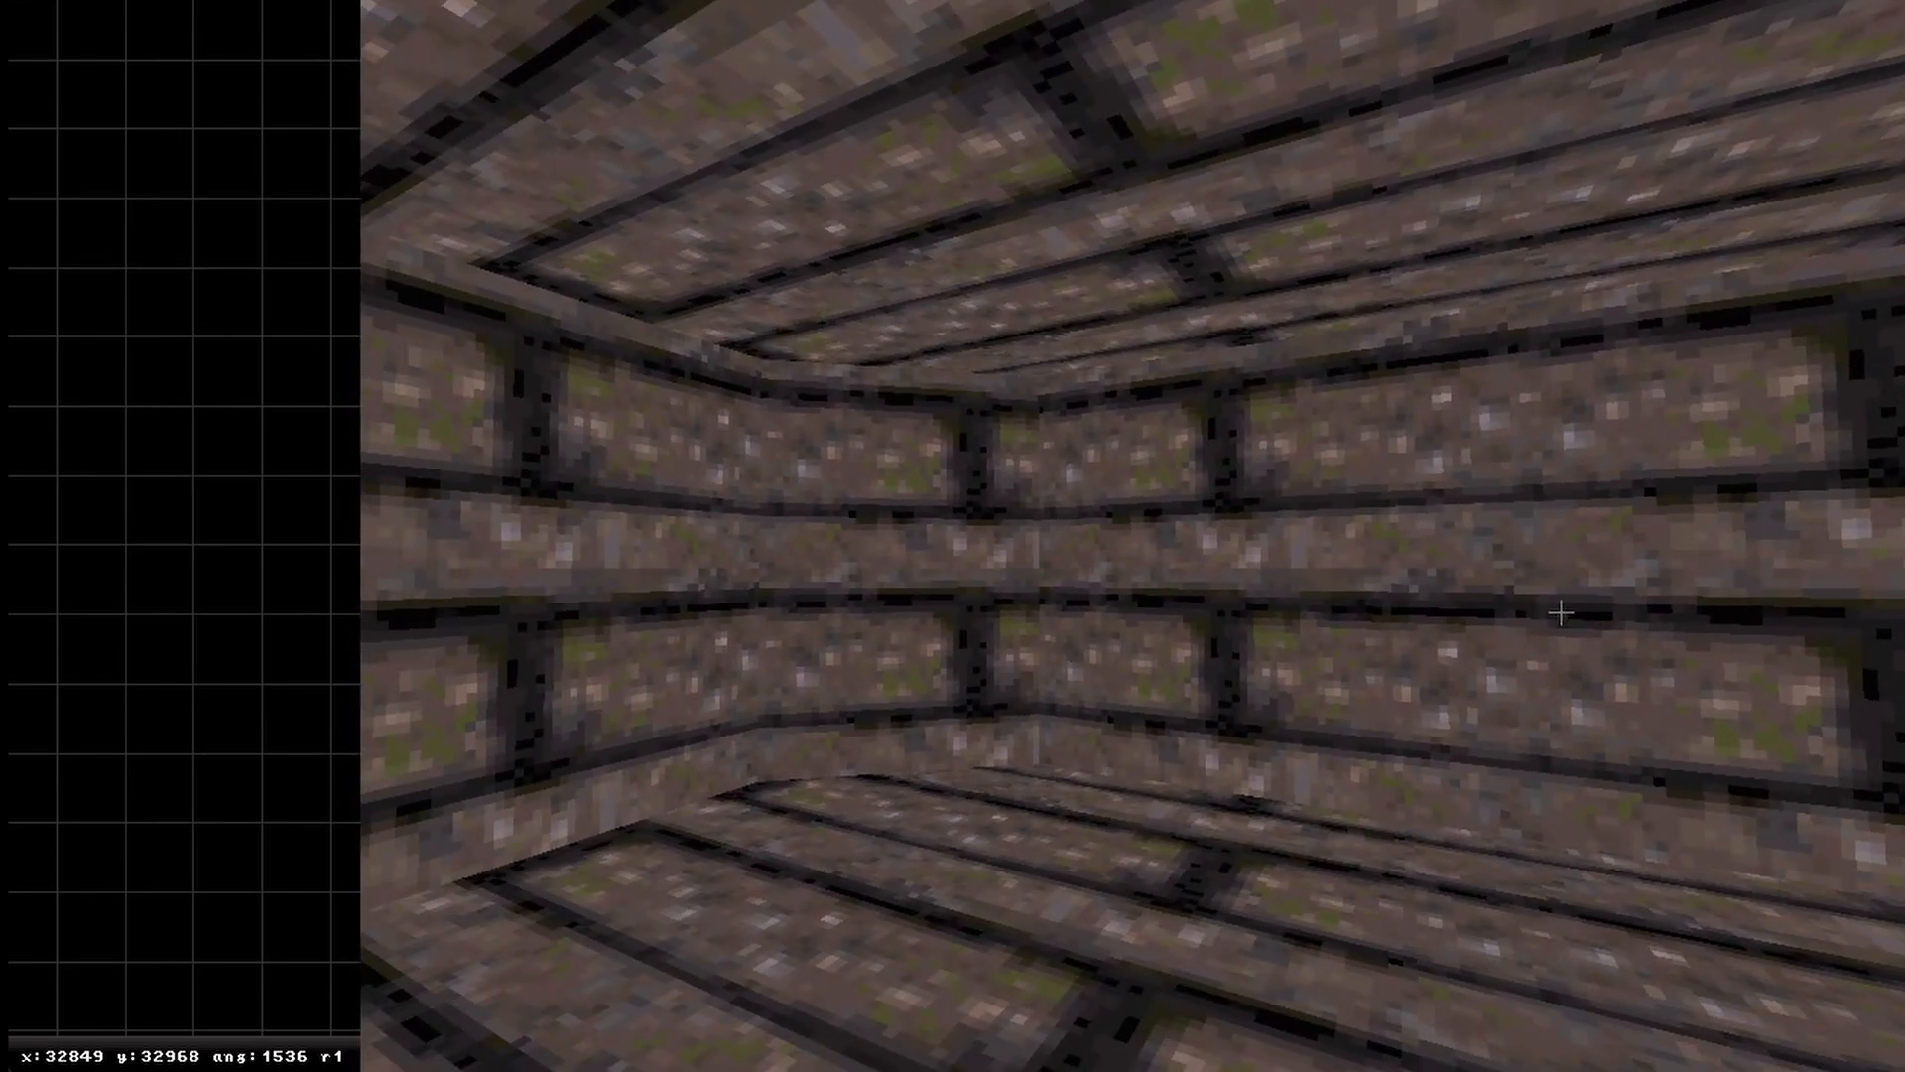
{"action": "right_click_drag", "start_coordinate": [1556, 591], "coordinate": [1562, 595]}
{"action": "key", "text": "Down"}
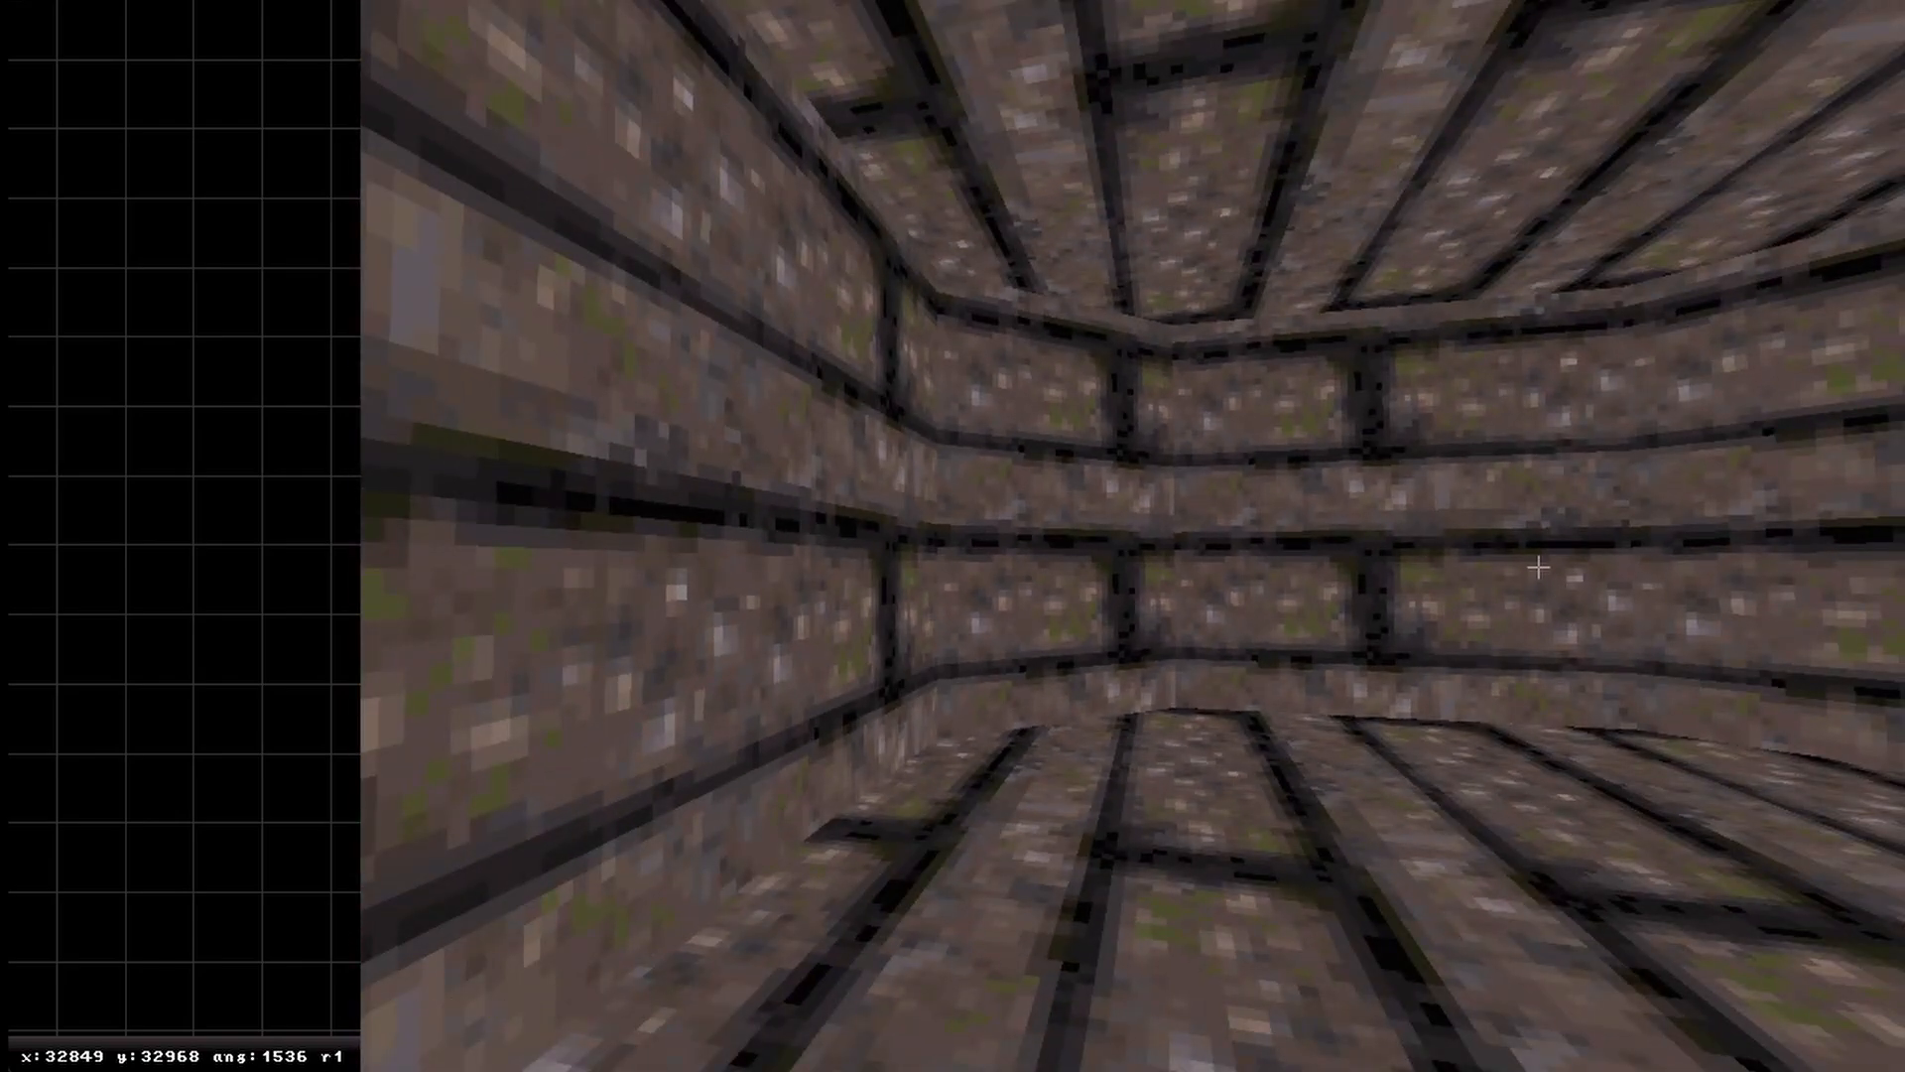
{"action": "right_click_drag", "start_coordinate": [1535, 566], "coordinate": [1535, 566]}
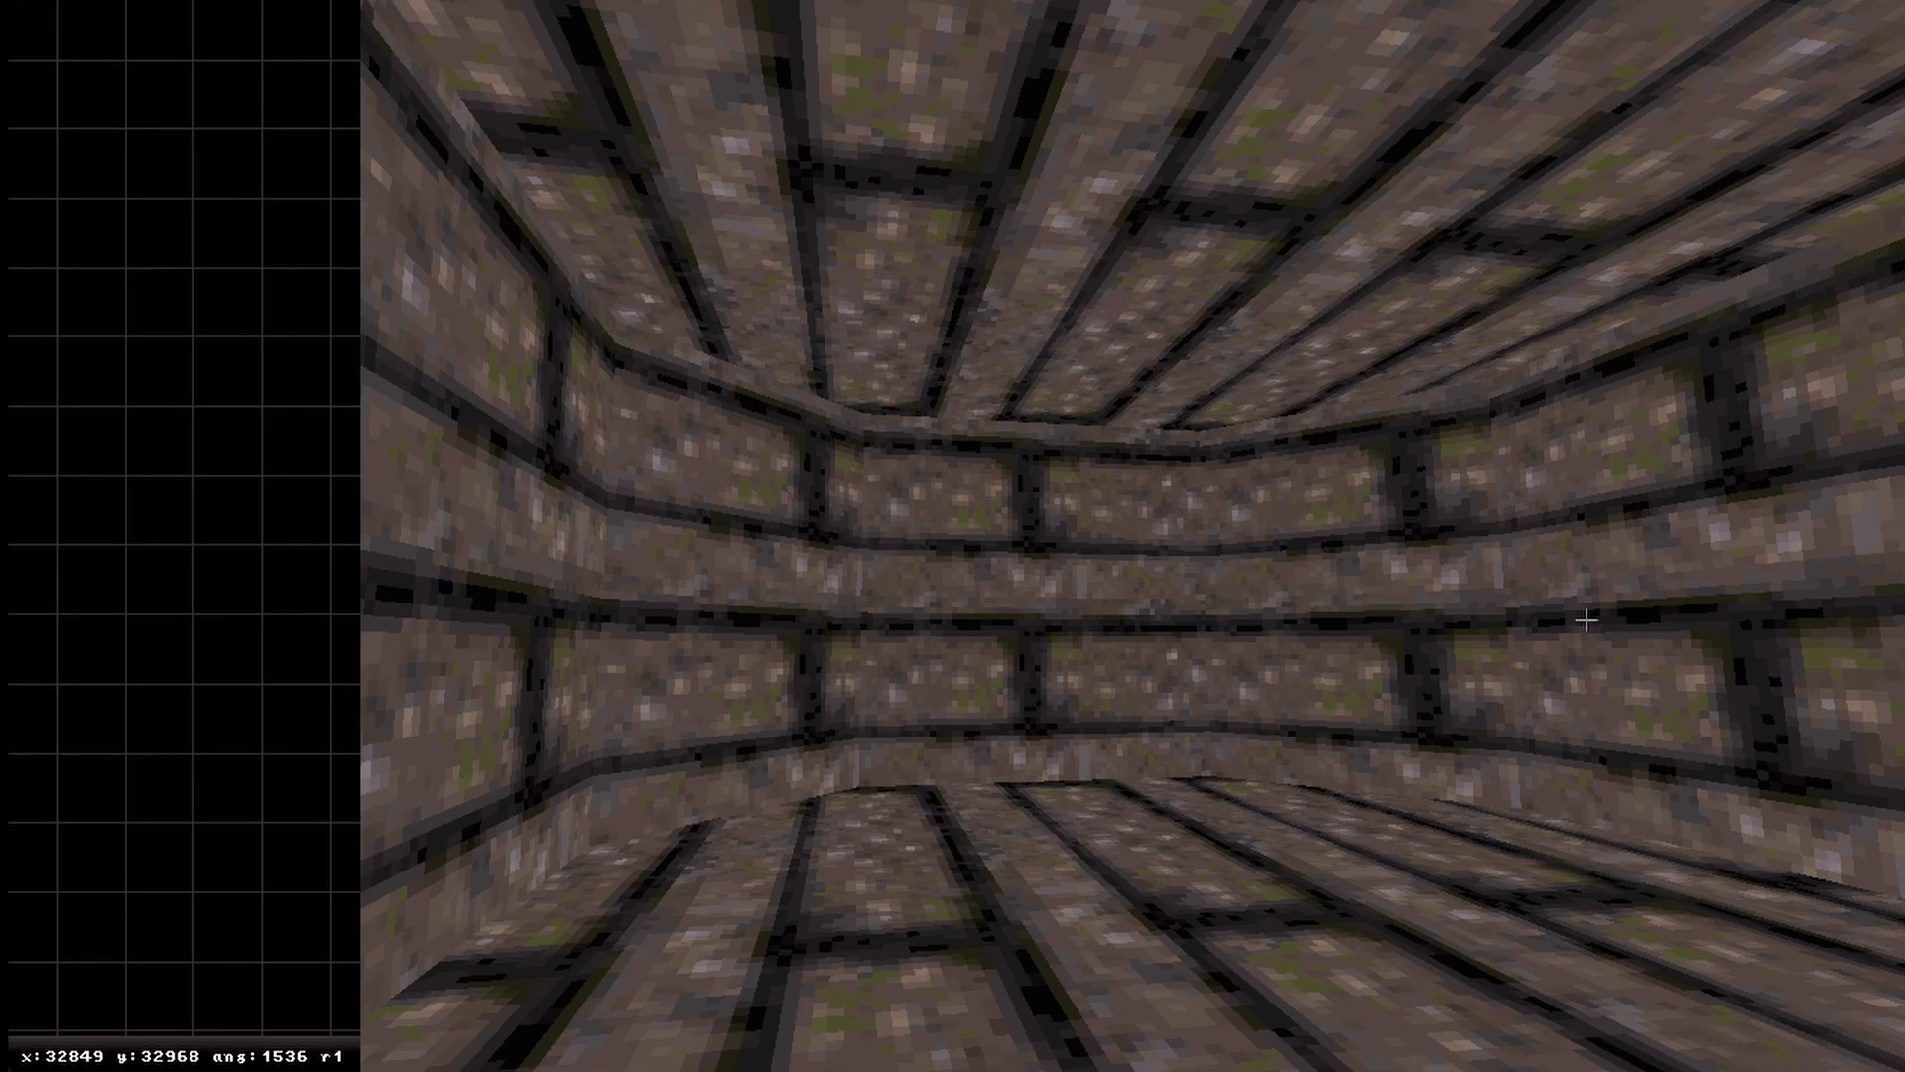
{"action": "key", "text": "v"}
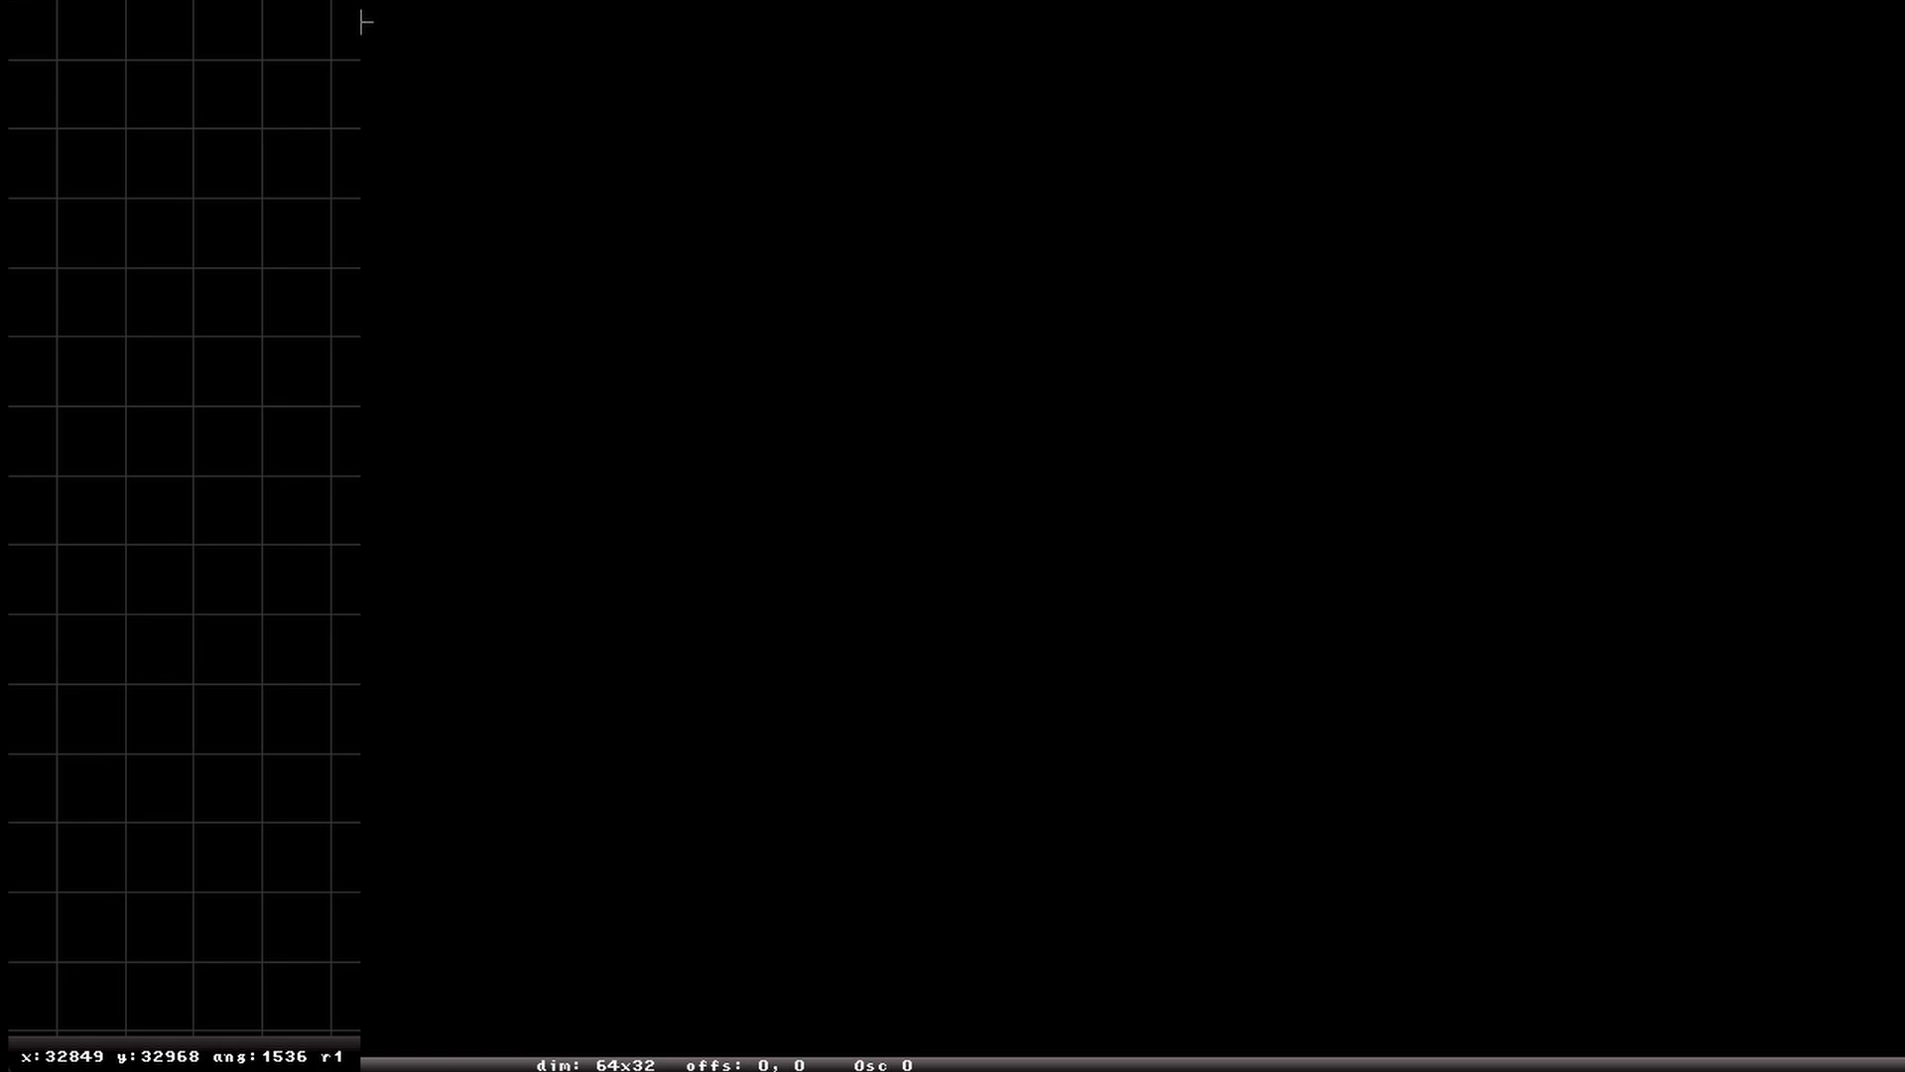
{"action": "key", "text": "v"}
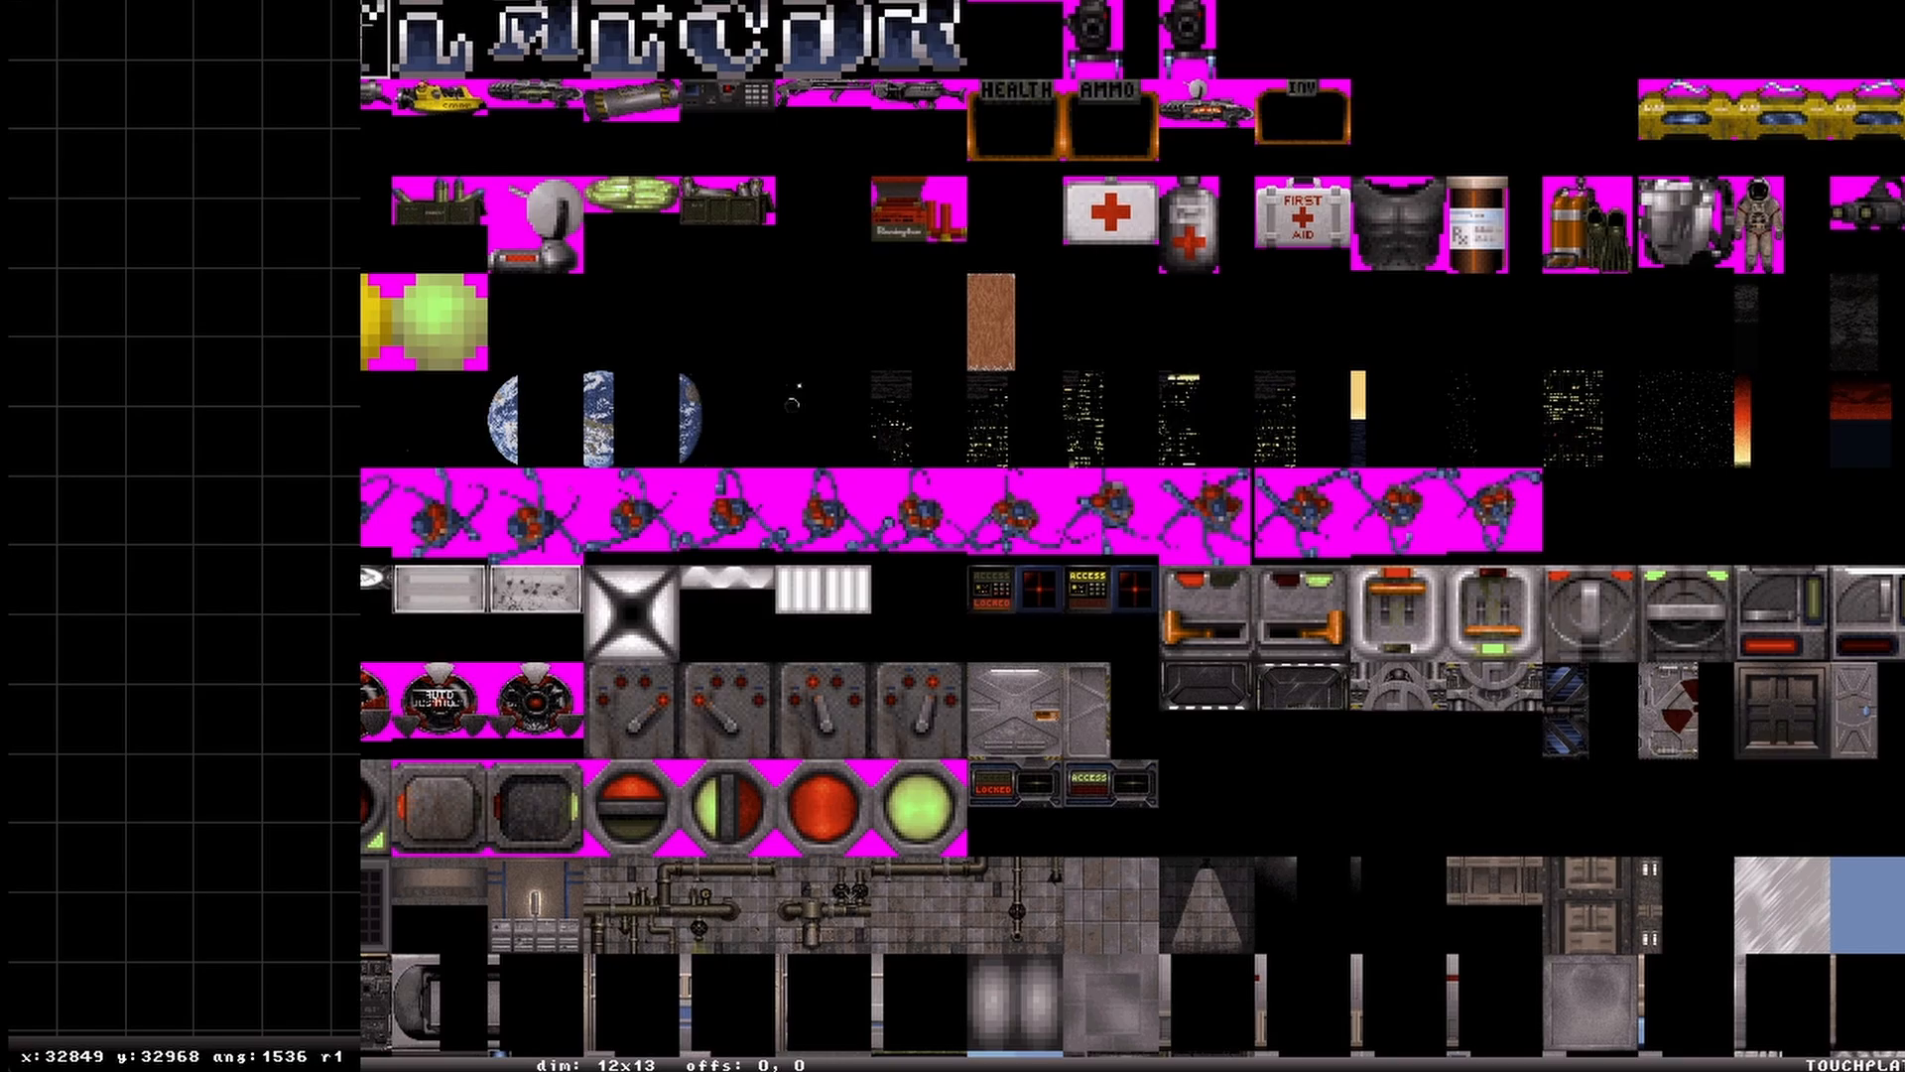
{"action": "scroll", "coordinate": [1132, 536], "scroll_direction": "down", "scroll_amount": 20}
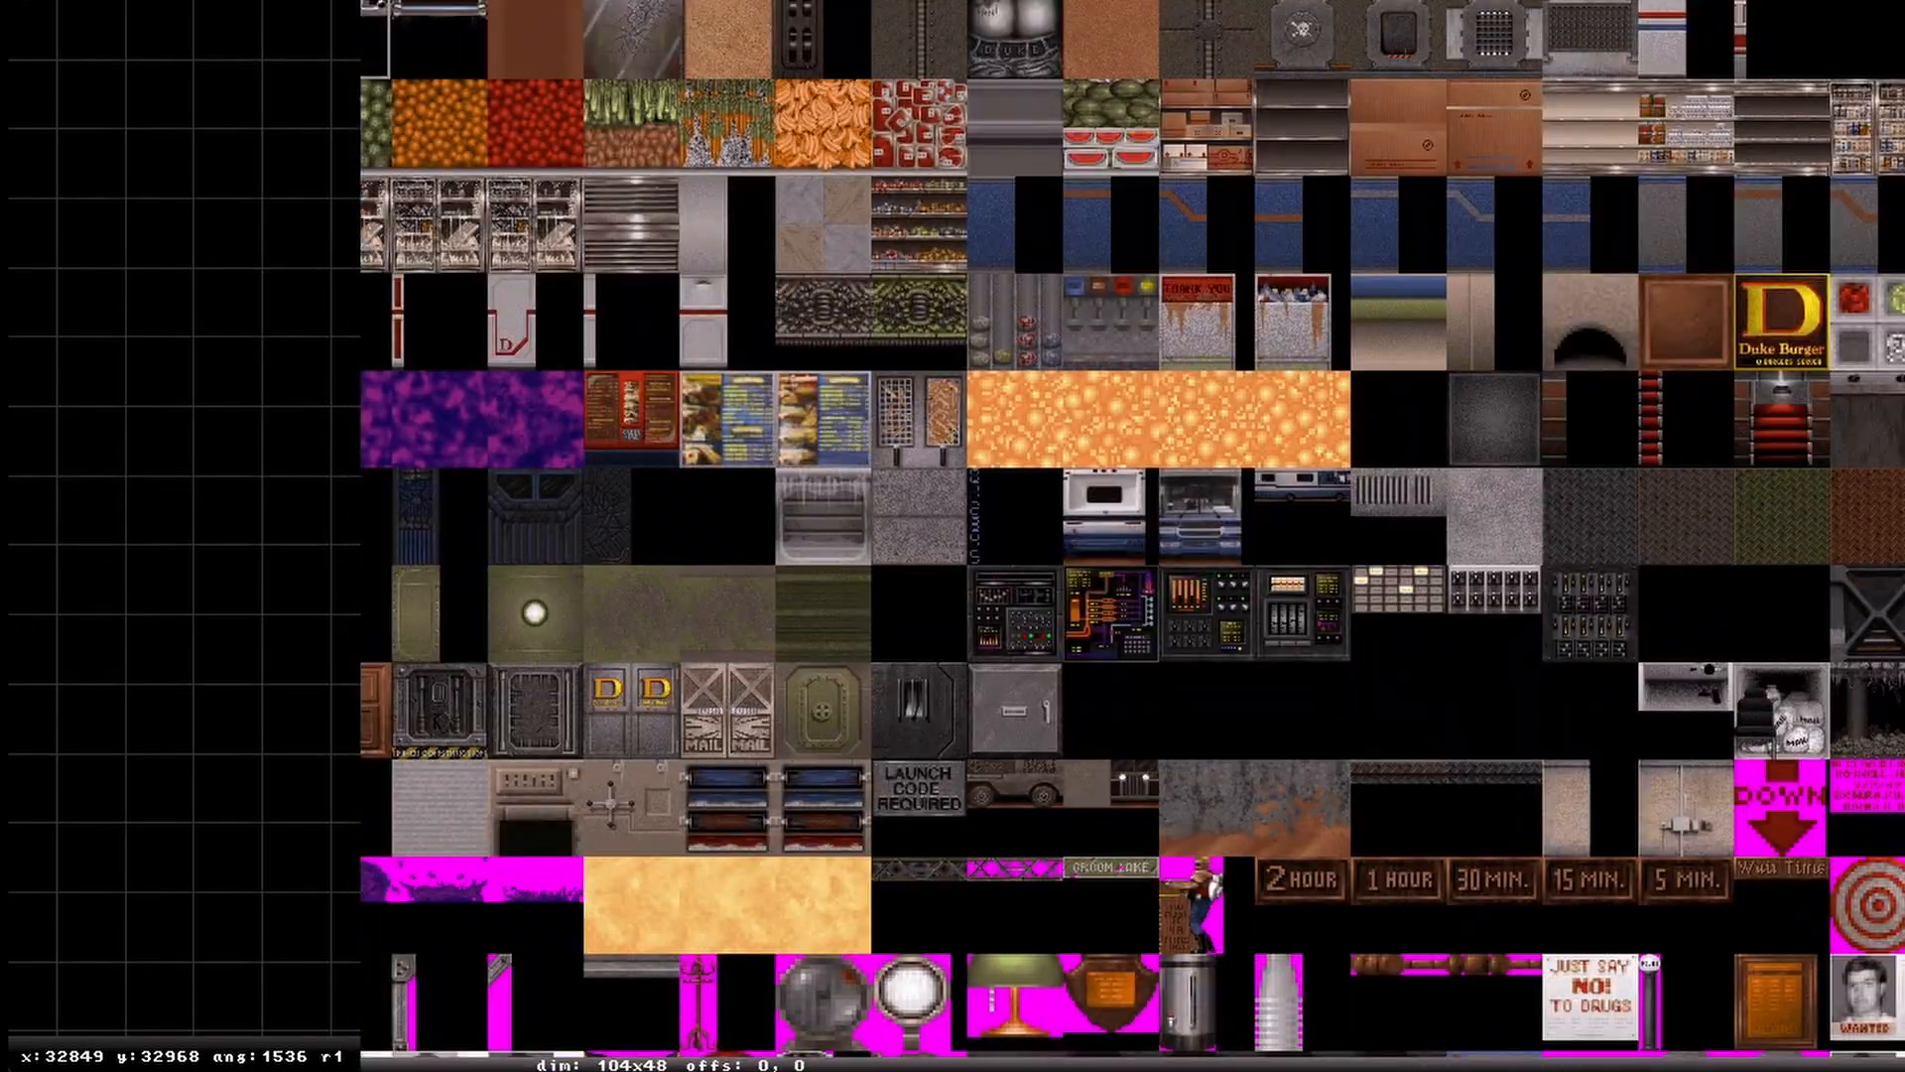
{"action": "left_click", "coordinate": [1681, 331]}
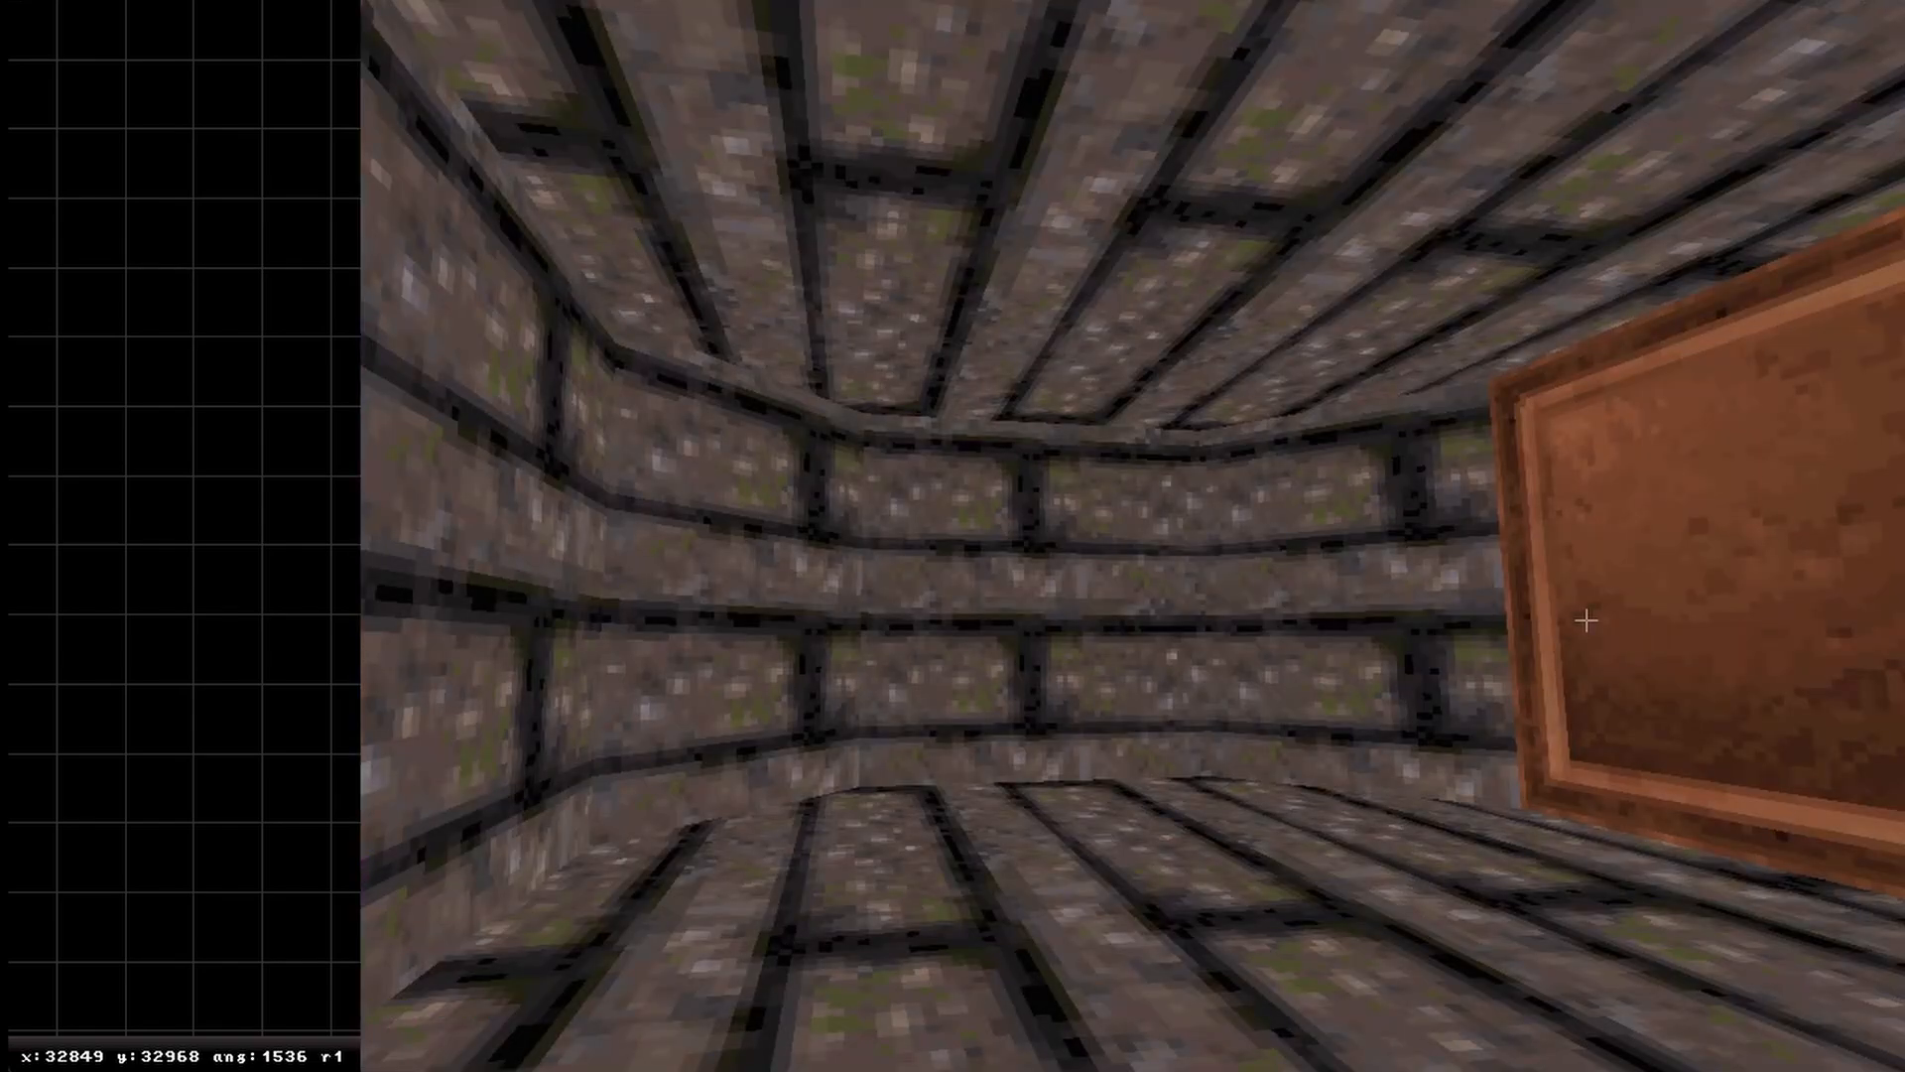
Step: Adjust the horizontal repeat of the long wall's panel texture to 16 so that two whole panels fit
{"action": "right_click_drag", "start_coordinate": [1587, 621], "coordinate": [1587, 620]}
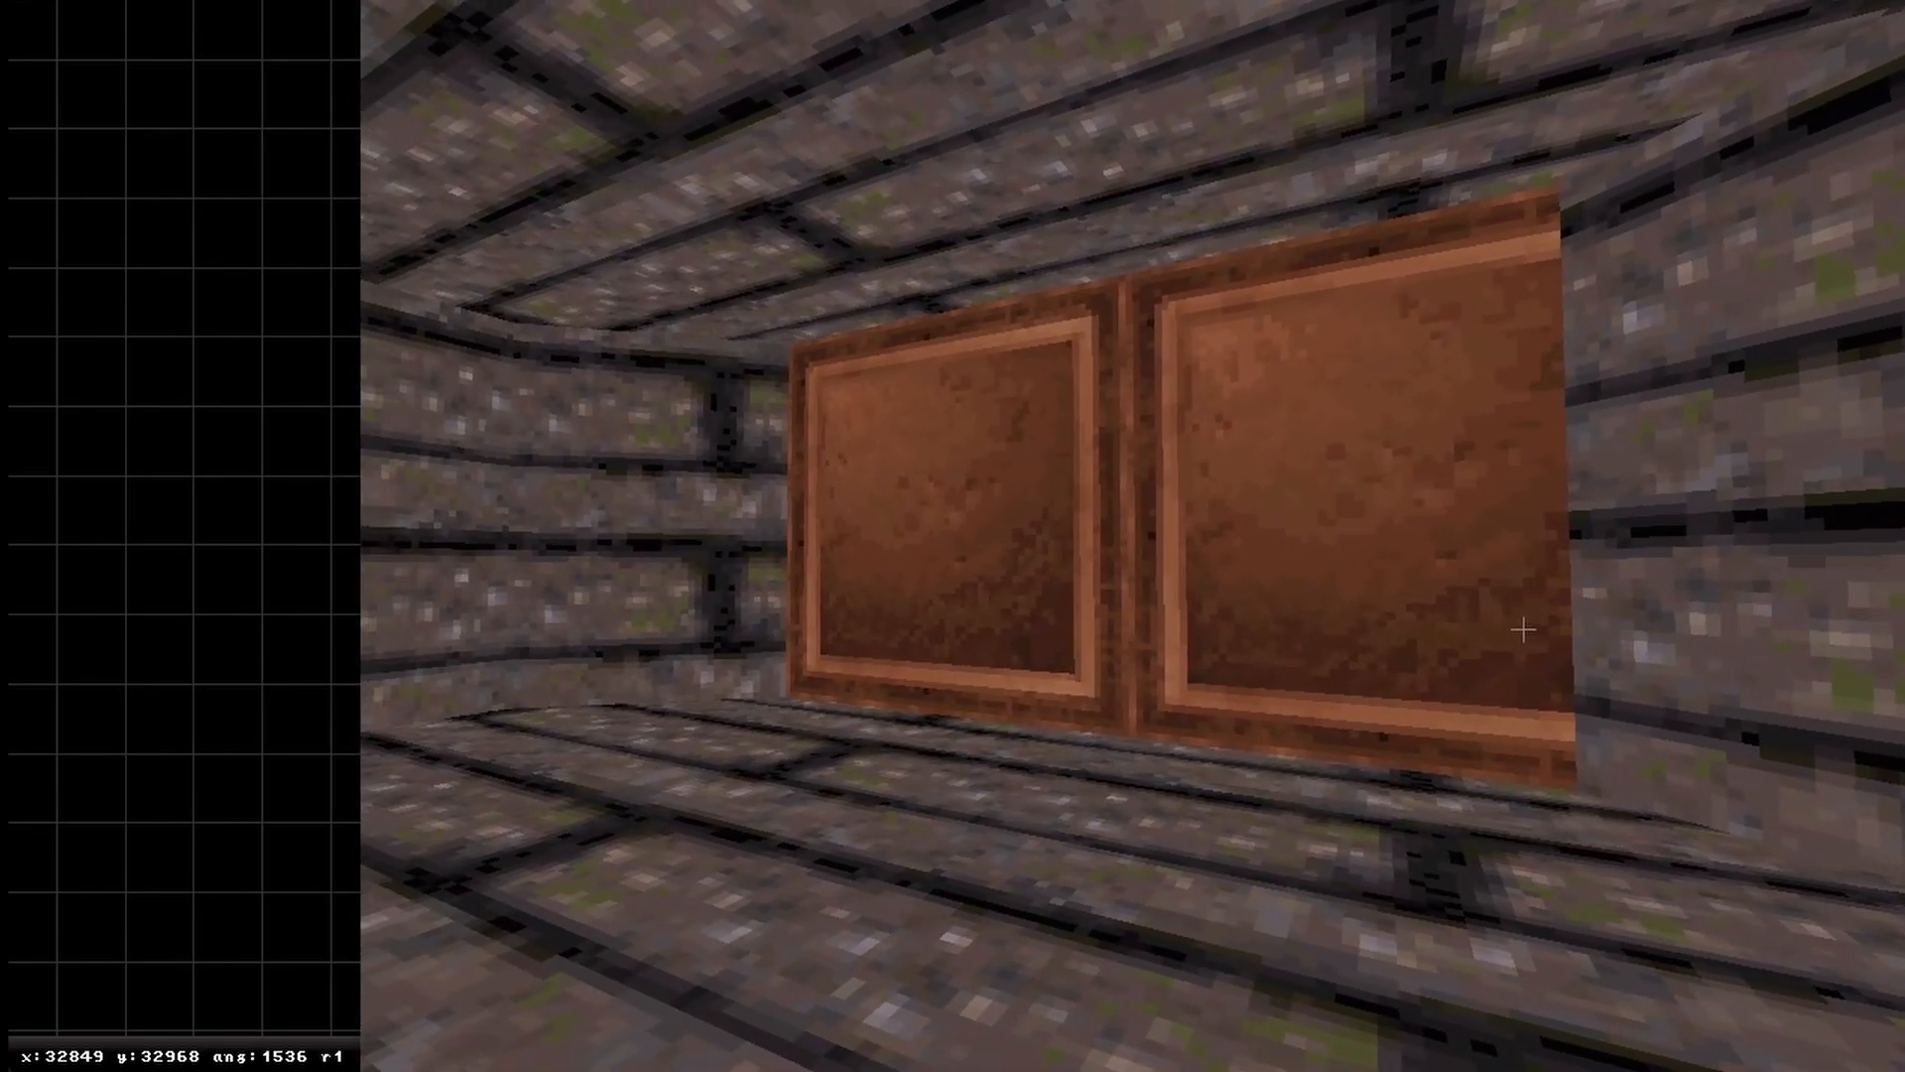
{"action": "left_click", "coordinate": [1459, 597]}
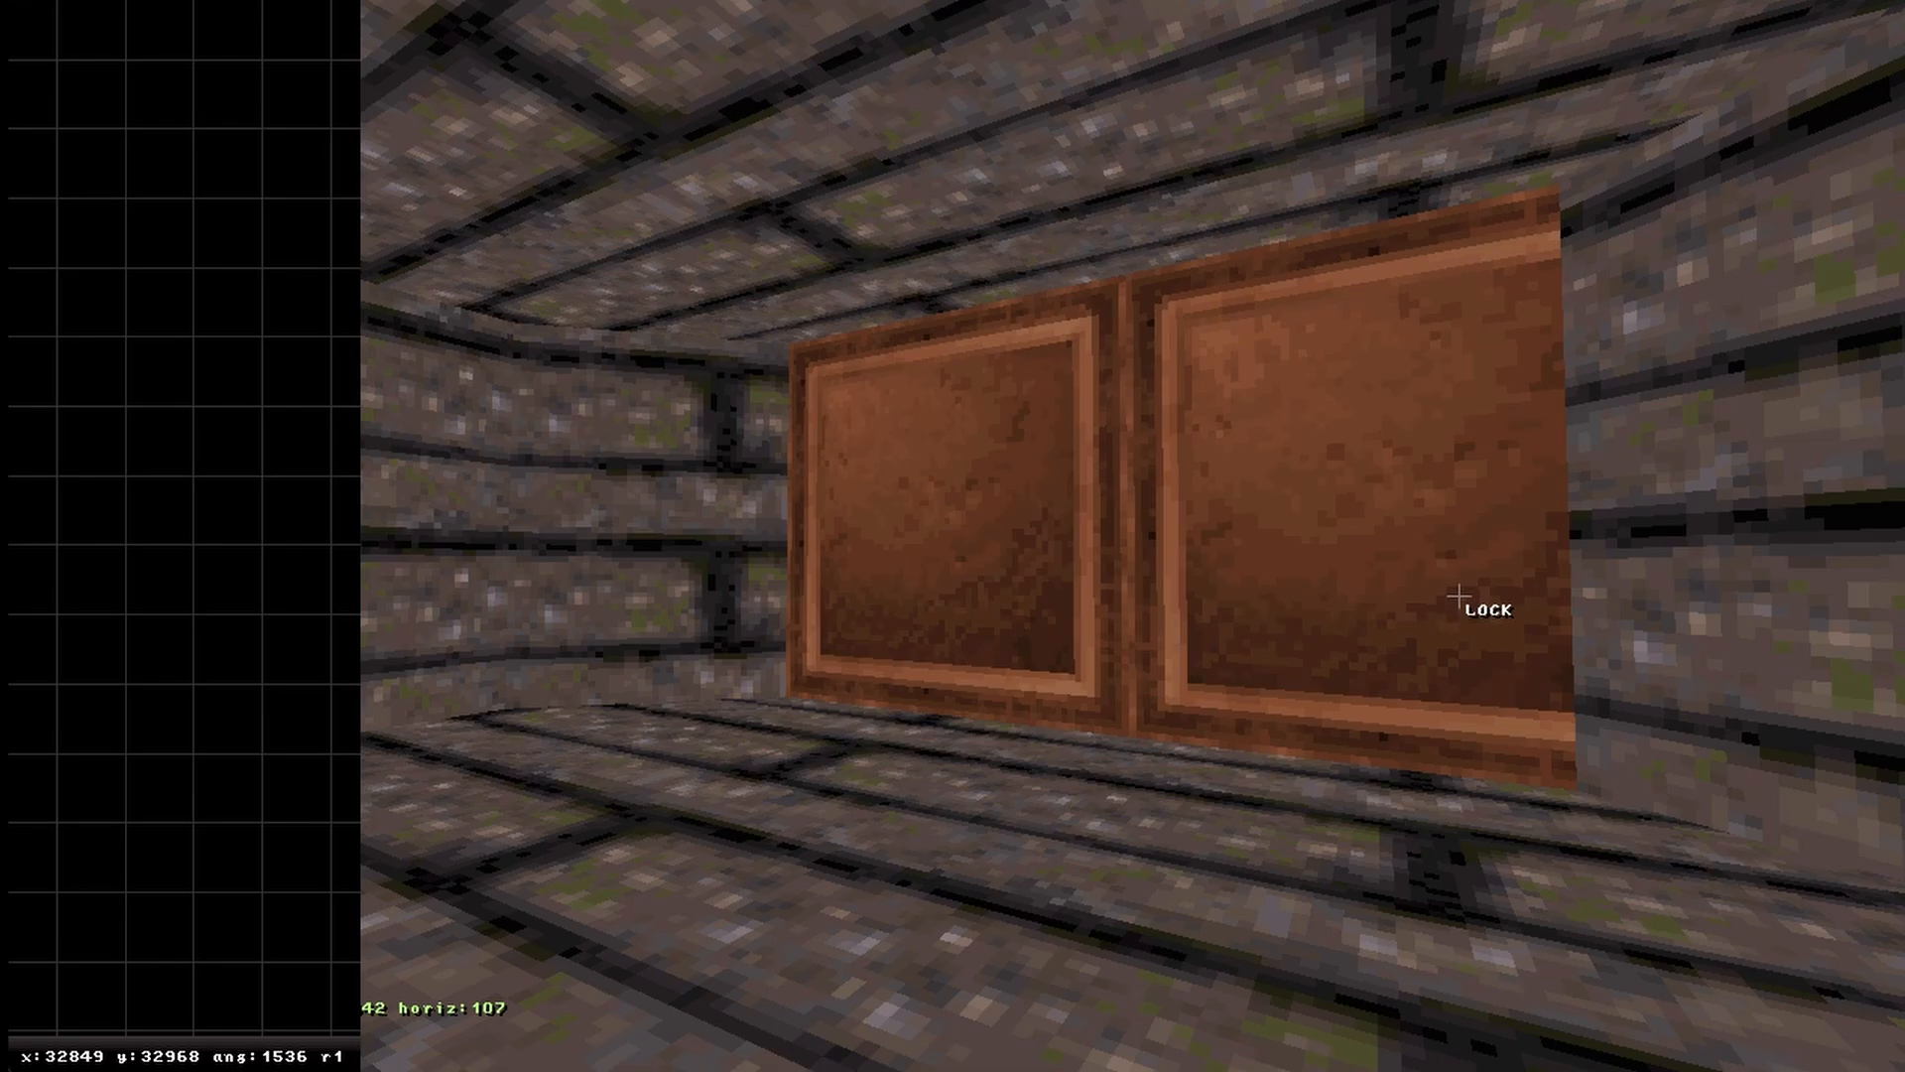
{"action": "key", "text": "KP_6"}
{"action": "key", "text": "KP_6"}
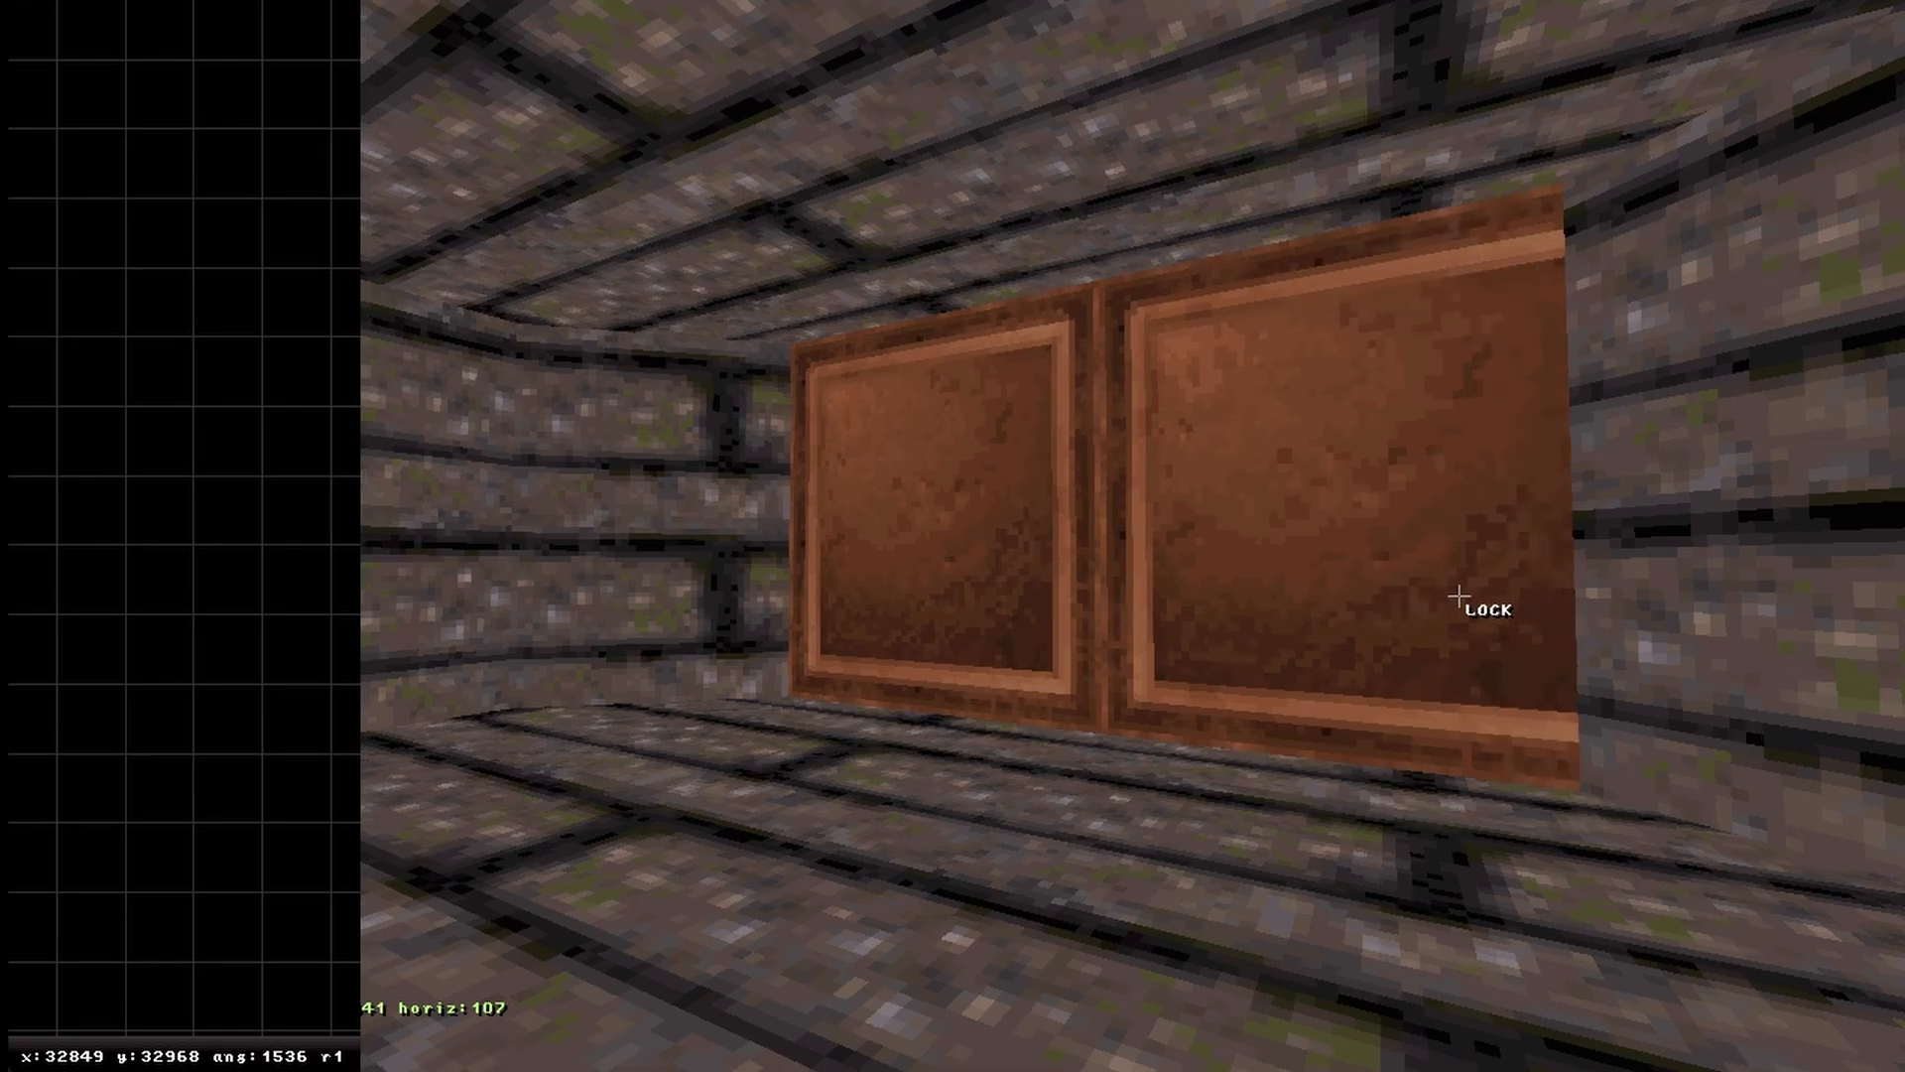
{"action": "key", "text": "KP_4"}
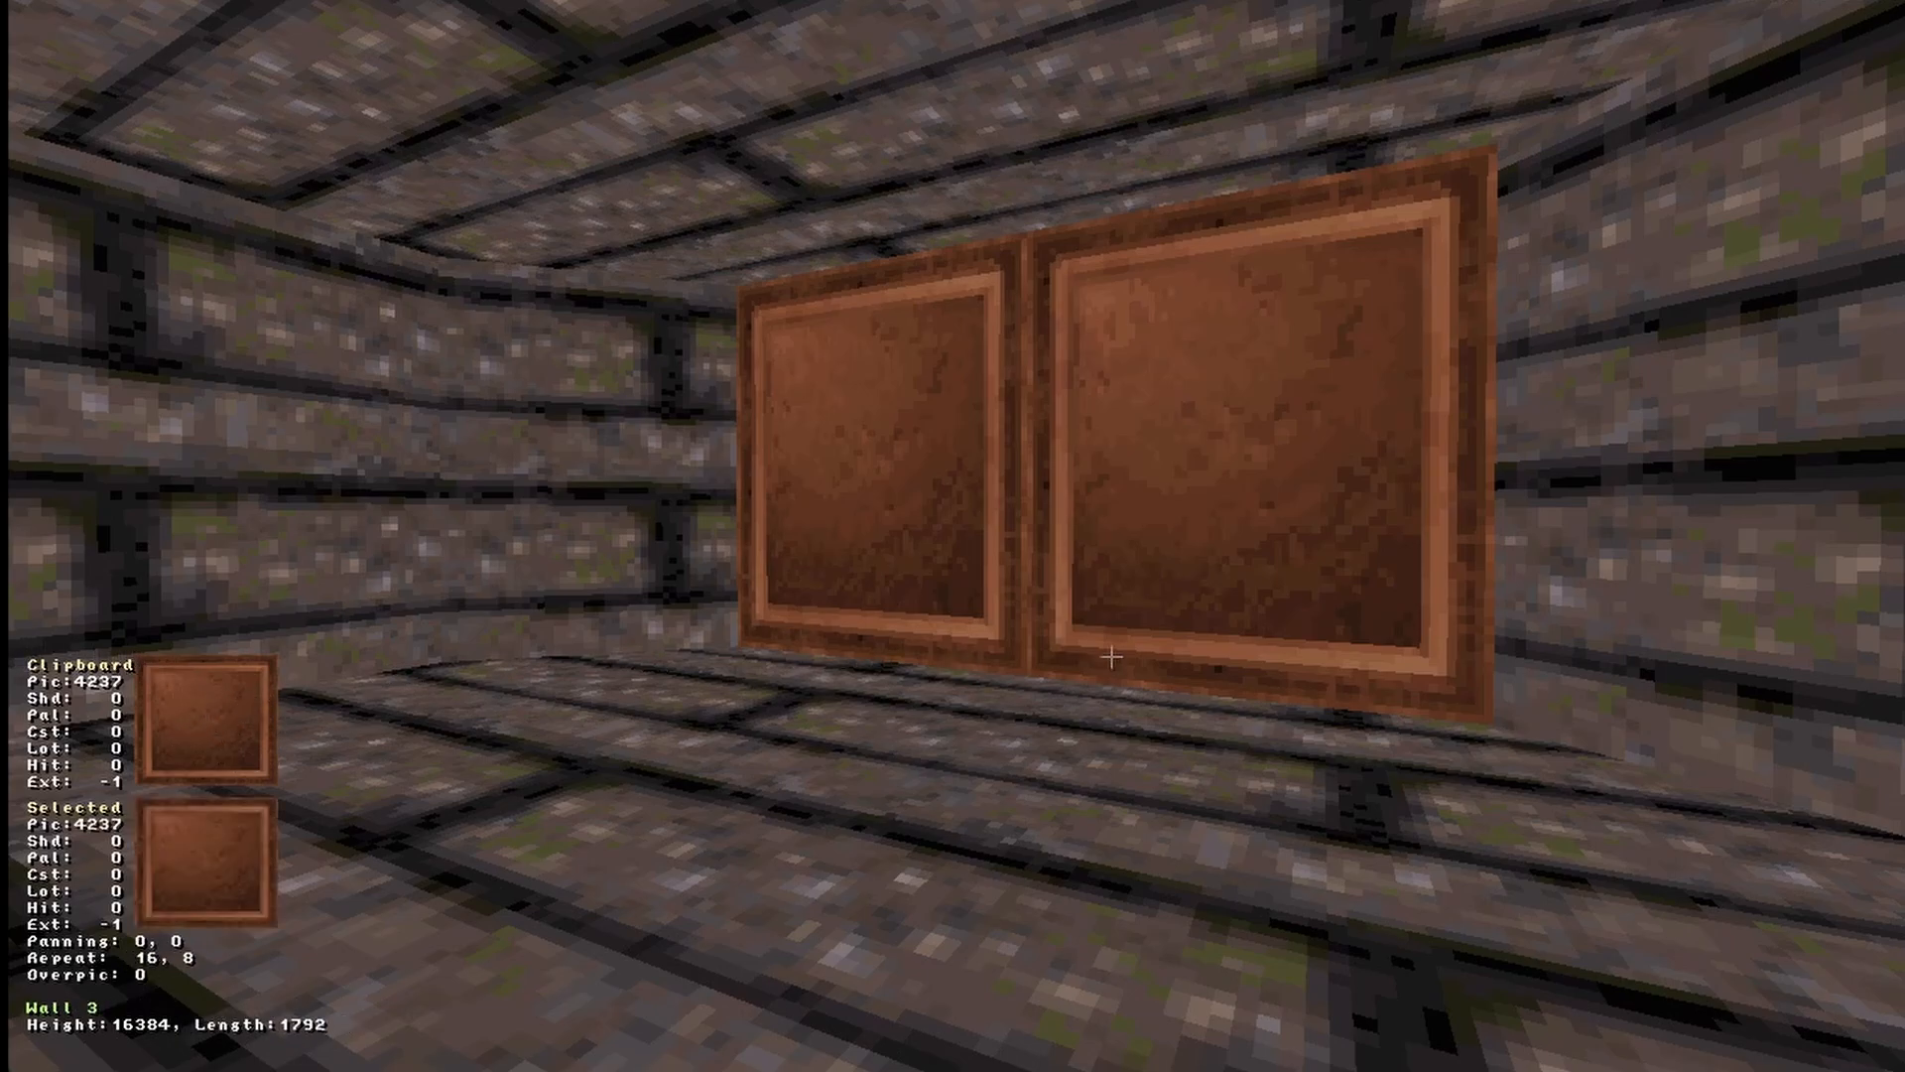
Step: Paste the copied panel texture, tile 4237, onto all the remaining walls of the room
{"action": "right_click_drag", "start_coordinate": [1210, 645], "coordinate": [1246, 574]}
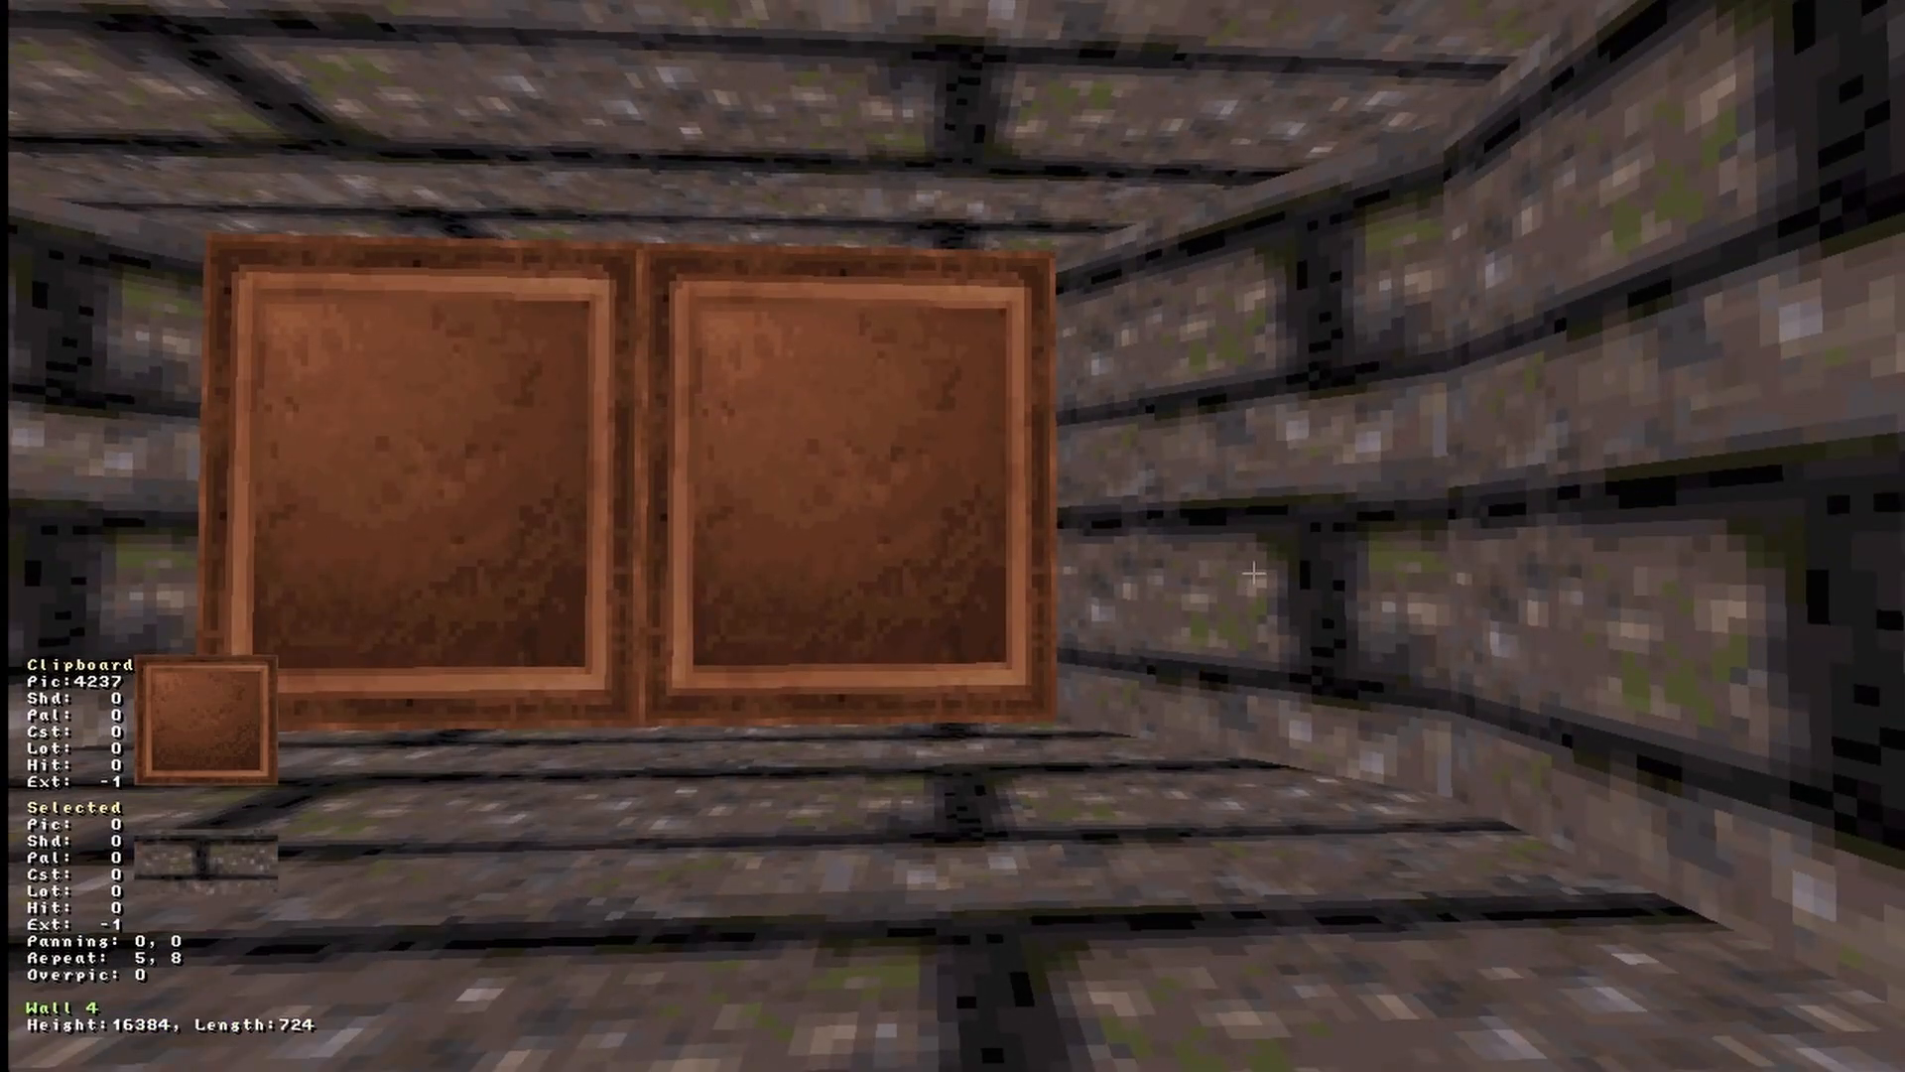
{"action": "key", "text": "Return"}
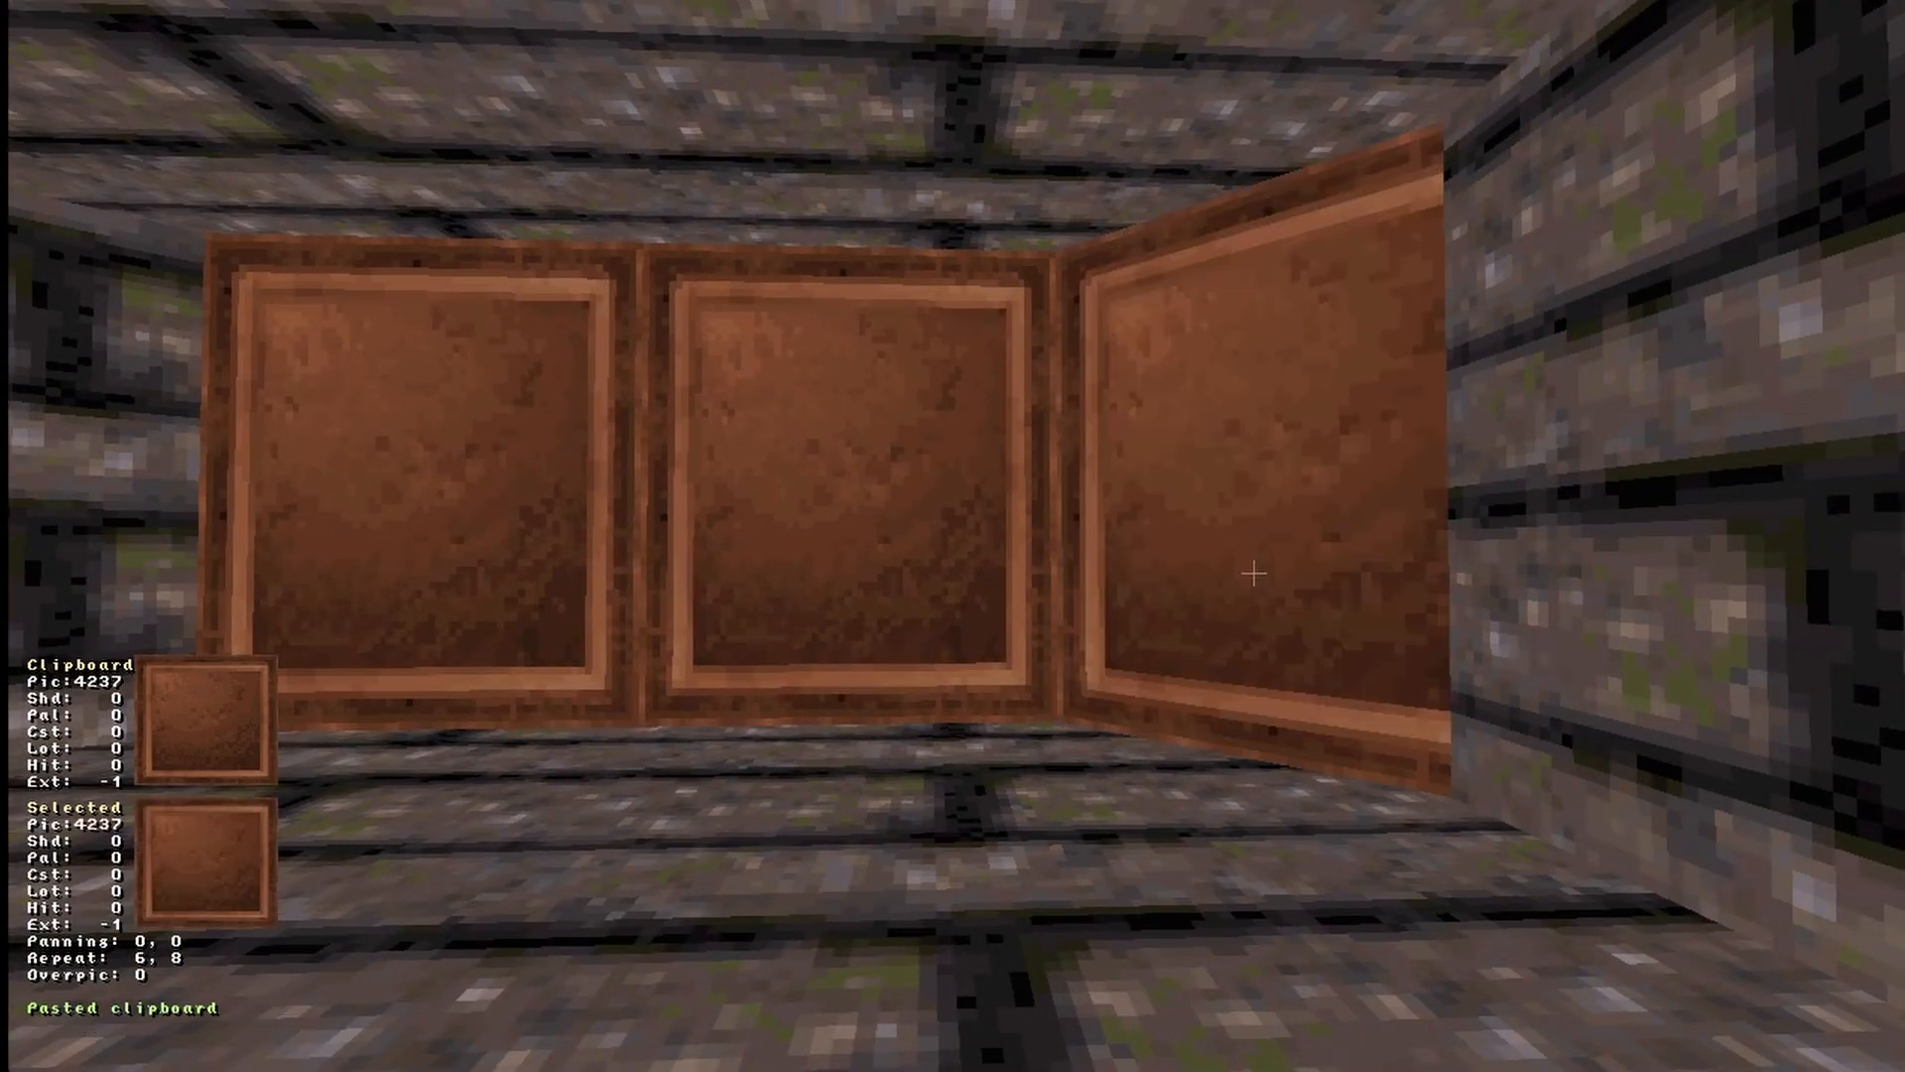
{"action": "right_click_drag", "start_coordinate": [1253, 573], "coordinate": [1165, 552]}
{"action": "key", "text": "Return"}
{"action": "key", "text": "Down"}
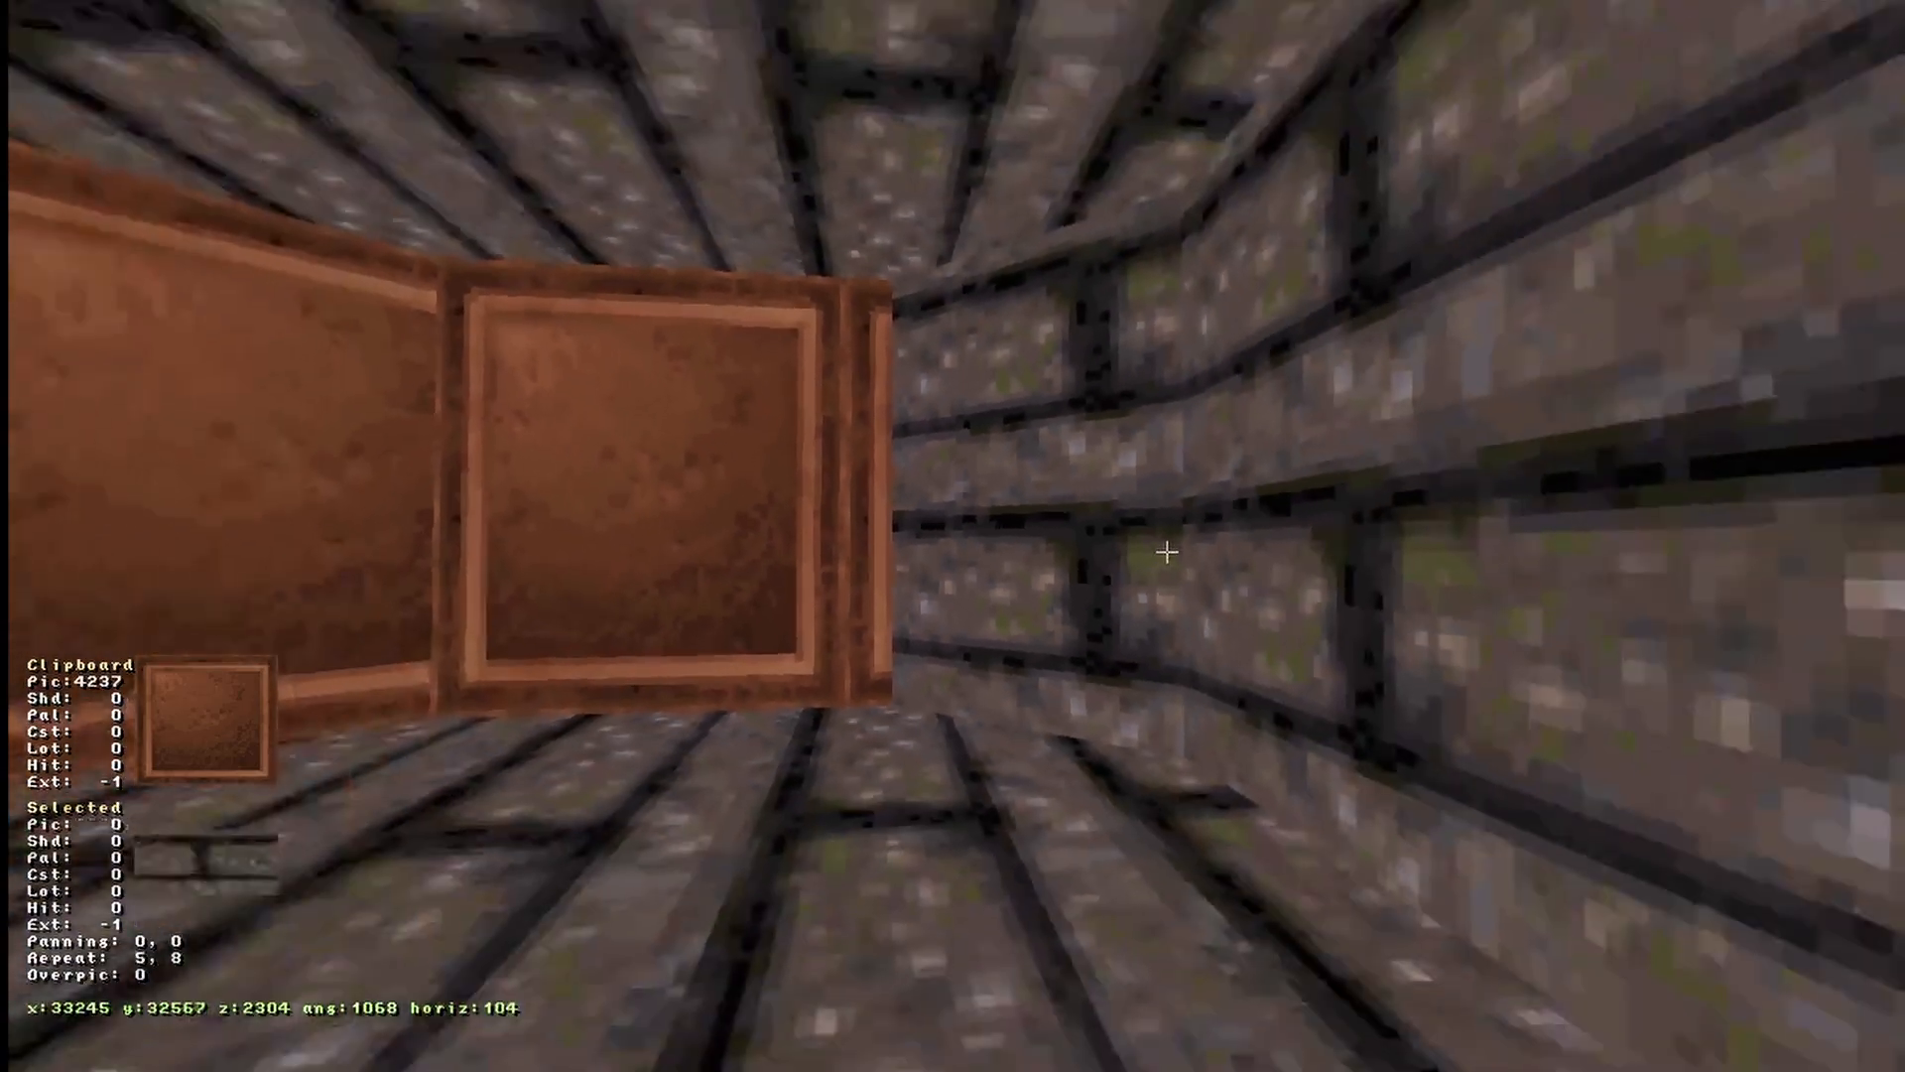
{"action": "key", "text": "Return"}
{"action": "mouse_move", "coordinate": [1027, 545]}
{"action": "right_mouse_down"}
{"action": "mouse_move", "coordinate": [1169, 552]}
{"action": "mouse_move", "coordinate": [1131, 549]}
{"action": "mouse_move", "coordinate": [1191, 536]}
{"action": "right_mouse_up"}
{"action": "key", "text": "Down"}
{"action": "key", "text": "Return"}
{"action": "key", "text": "Down"}
{"action": "key", "text": "Return"}
{"action": "key", "text": "Down"}
{"action": "key", "text": "Down"}
{"action": "key", "text": "Return"}
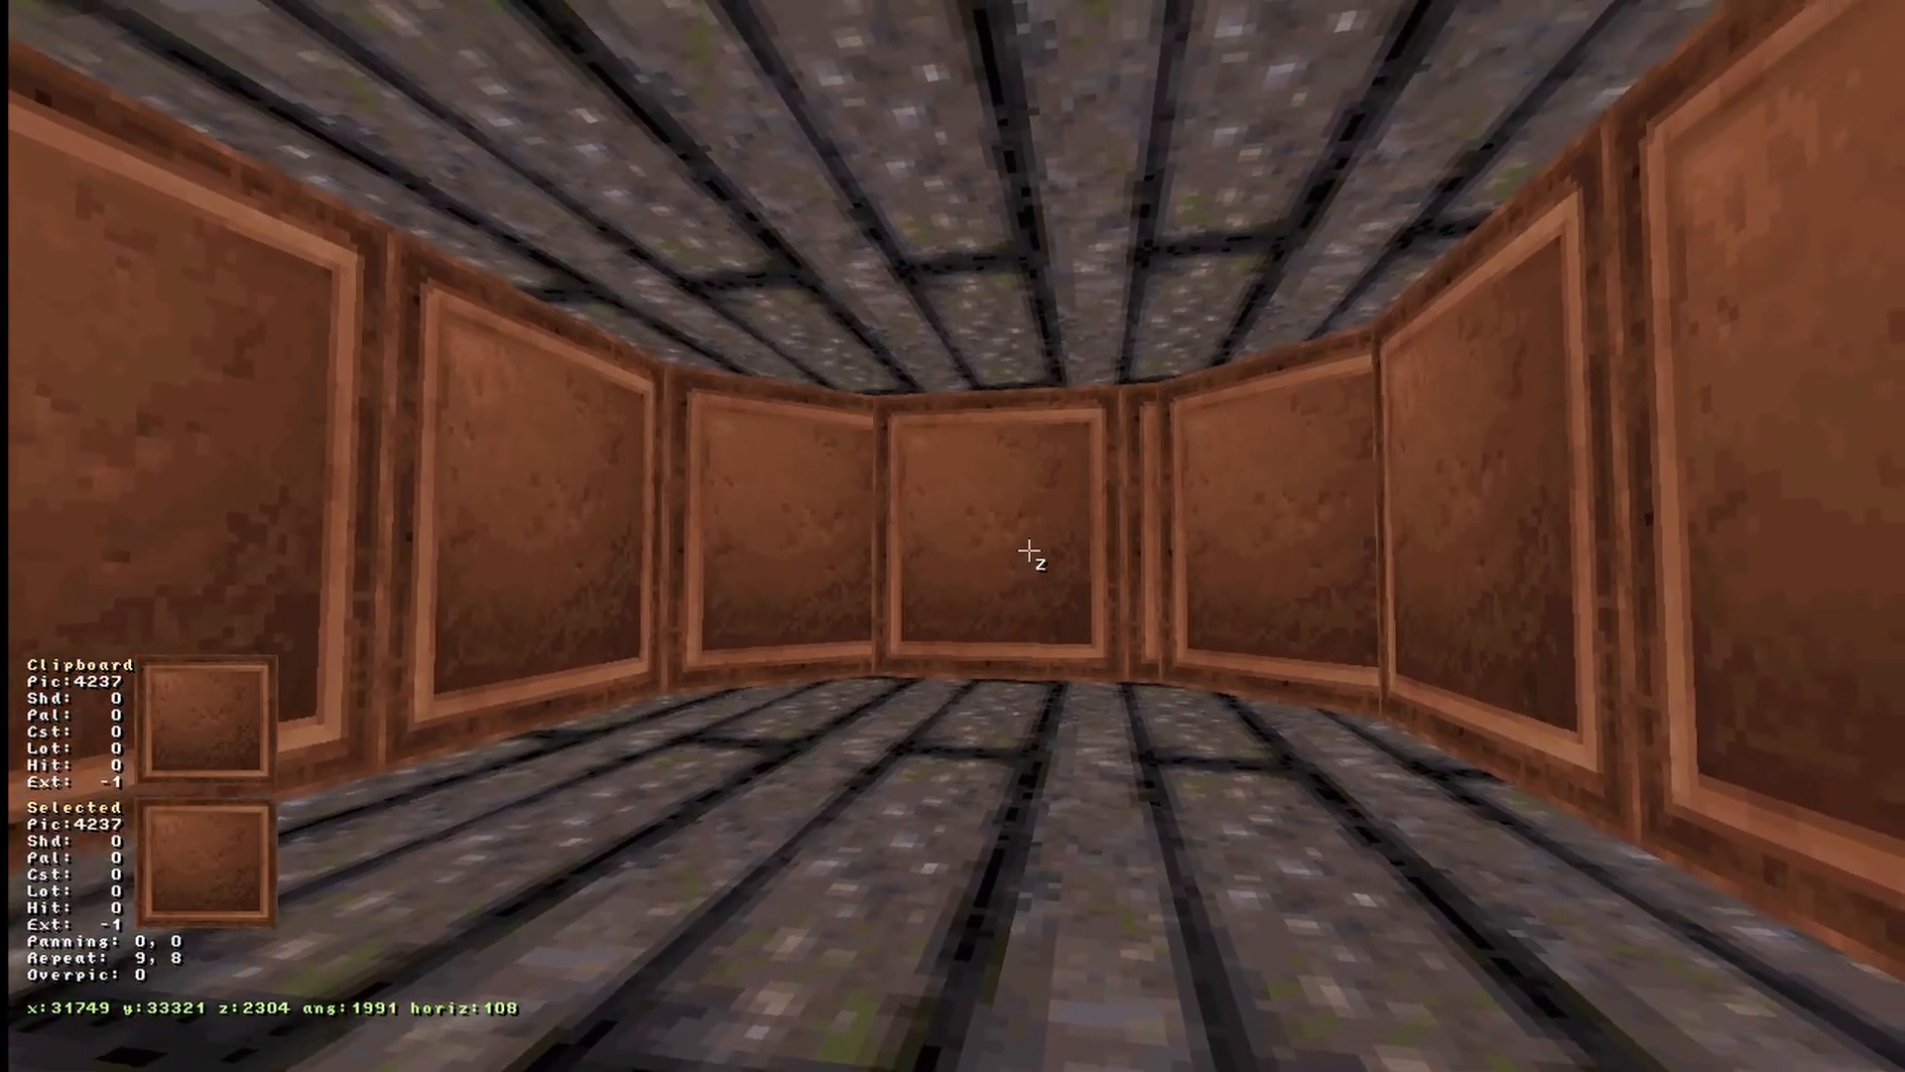
Step: Apply the dark brown carpet texture, tile 1218, to the room's floor
{"action": "right_click_drag", "start_coordinate": [1029, 551], "coordinate": [1029, 557]}
{"action": "key", "text": "v"}
{"action": "scroll", "coordinate": [952, 536], "scroll_direction": "down", "scroll_amount": 15}
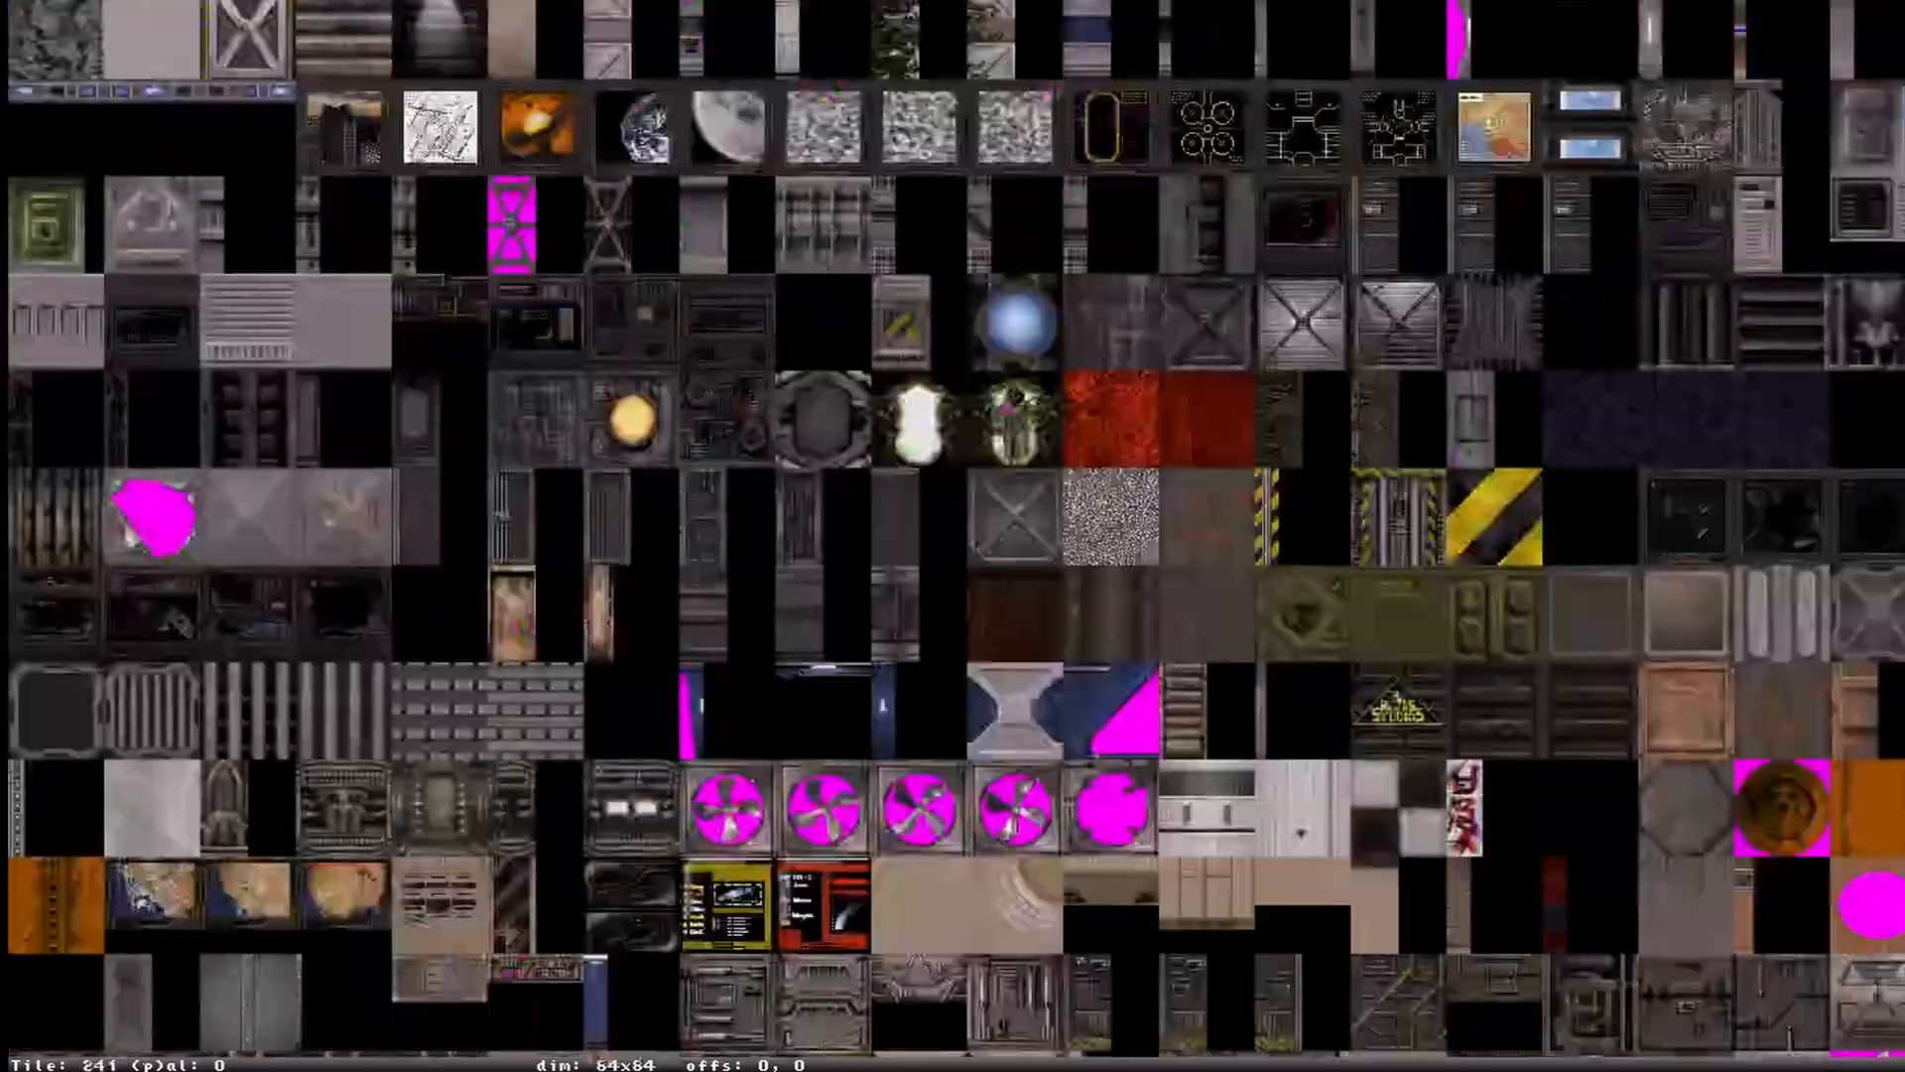
{"action": "scroll", "coordinate": [246, 49], "scroll_direction": "down", "scroll_amount": 6}
{"action": "key", "text": "Escape"}
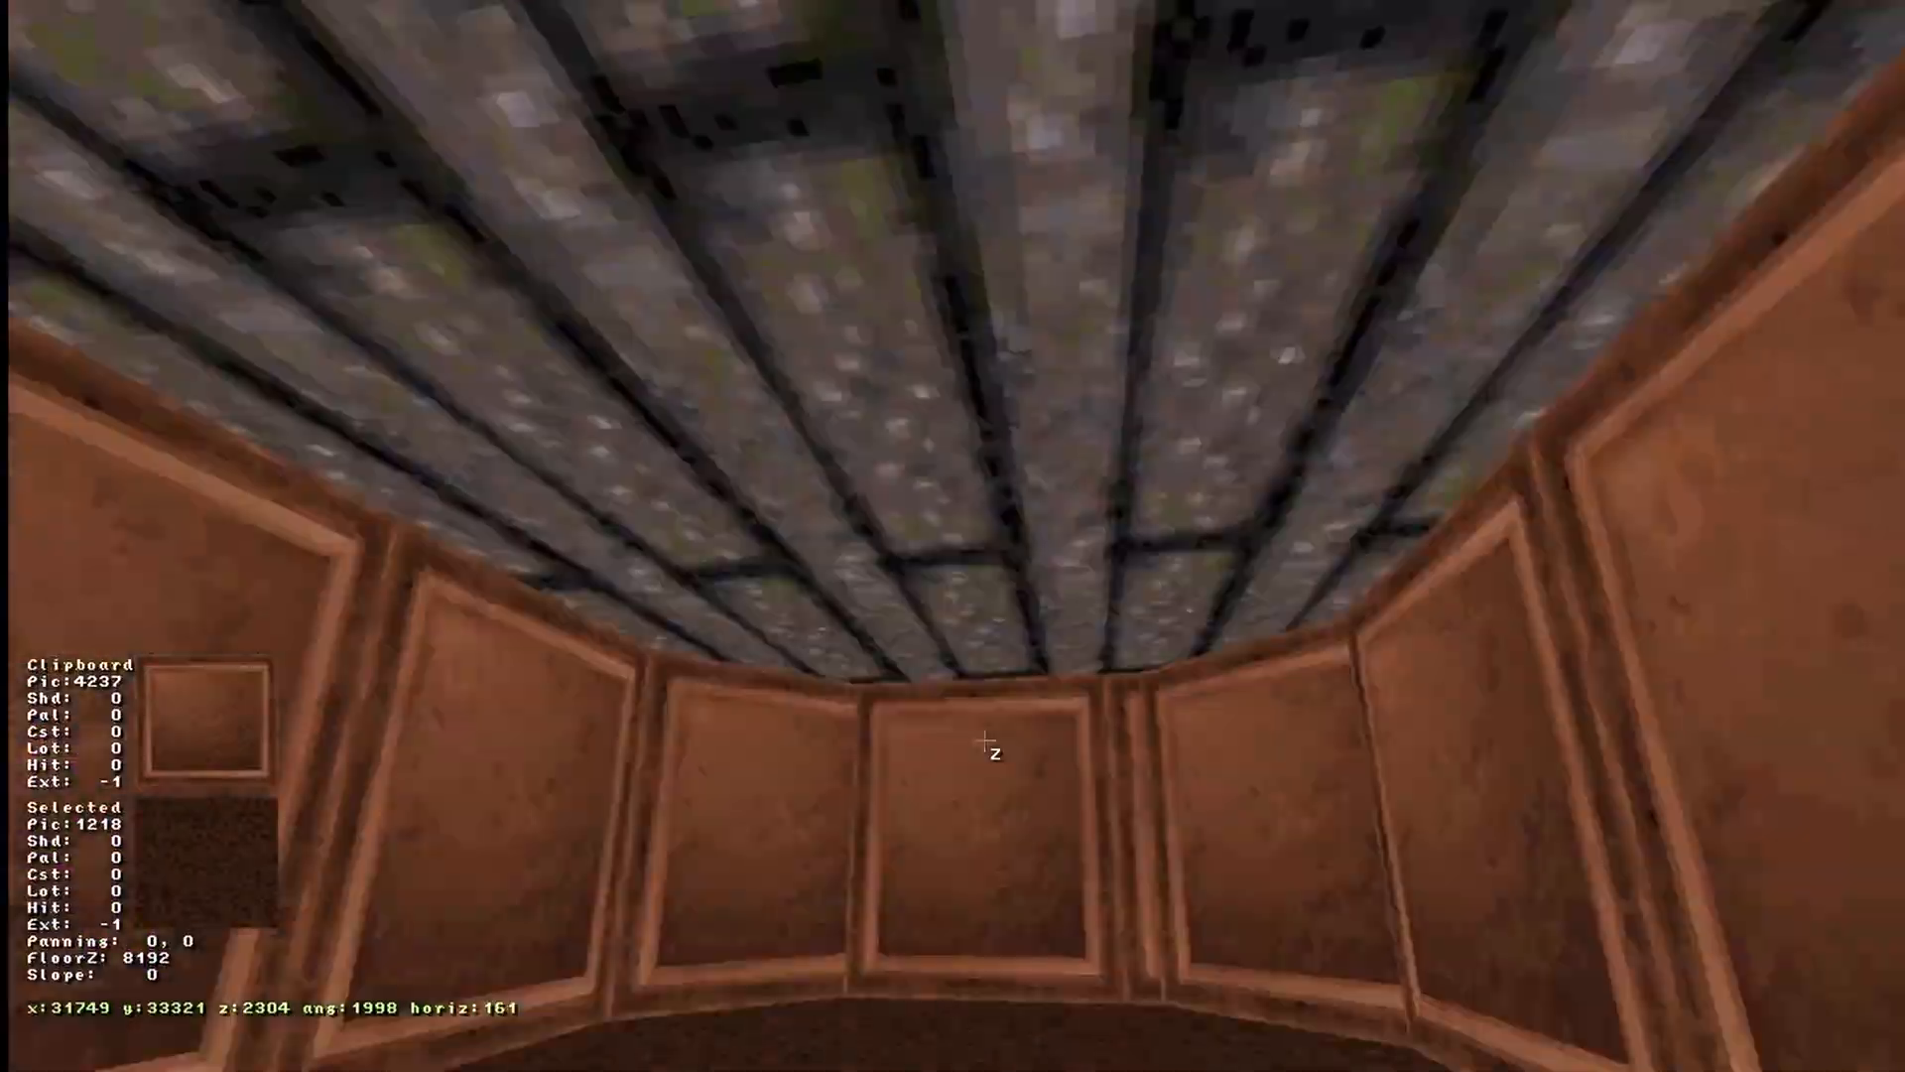
Step: Apply the white panel texture, tile 4102, to the room's ceiling
{"action": "key", "text": "v"}
{"action": "scroll", "coordinate": [230, 159], "scroll_direction": "down", "scroll_amount": 6}
{"action": "scroll", "coordinate": [231, 159], "scroll_direction": "down", "scroll_amount": 20}
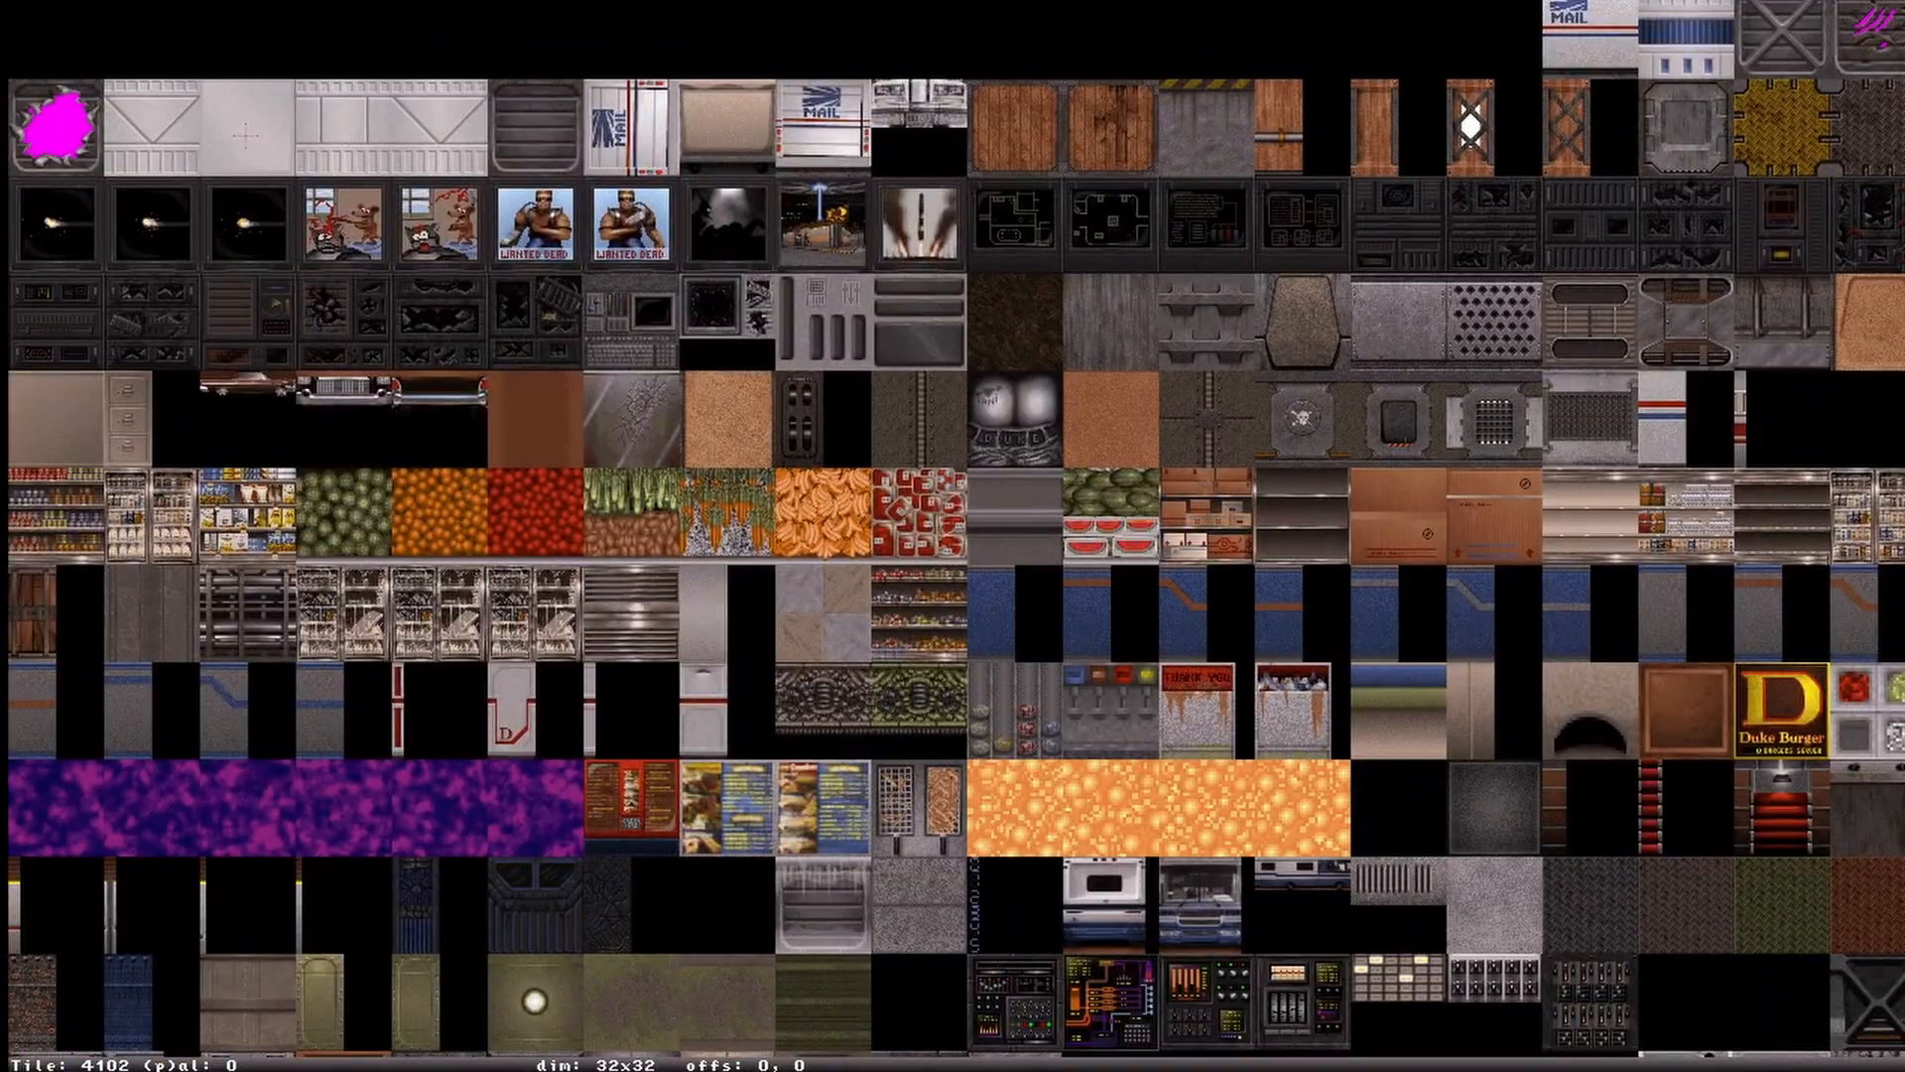
{"action": "left_click", "coordinate": [251, 143]}
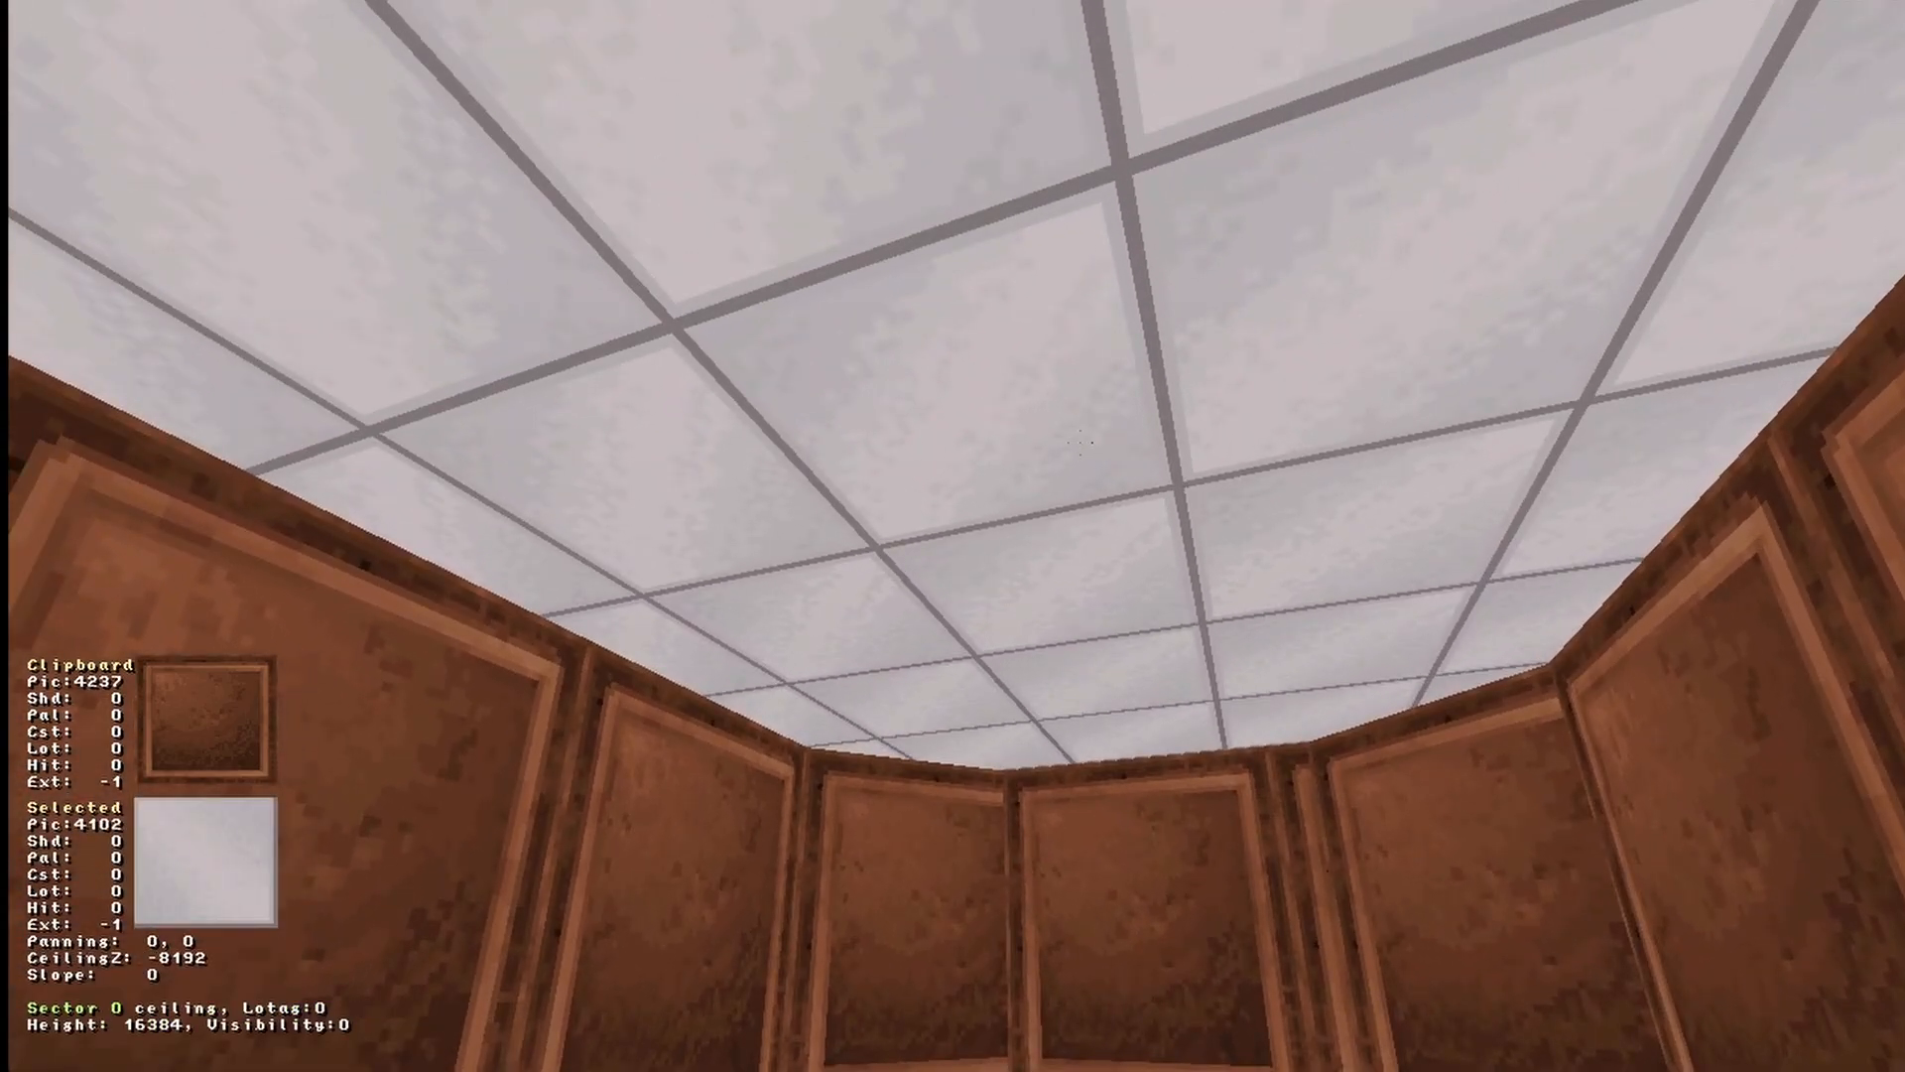
Step: Raise the room's ceiling to a ceiling Z of -15360
{"action": "left_click", "coordinate": [1096, 468]}
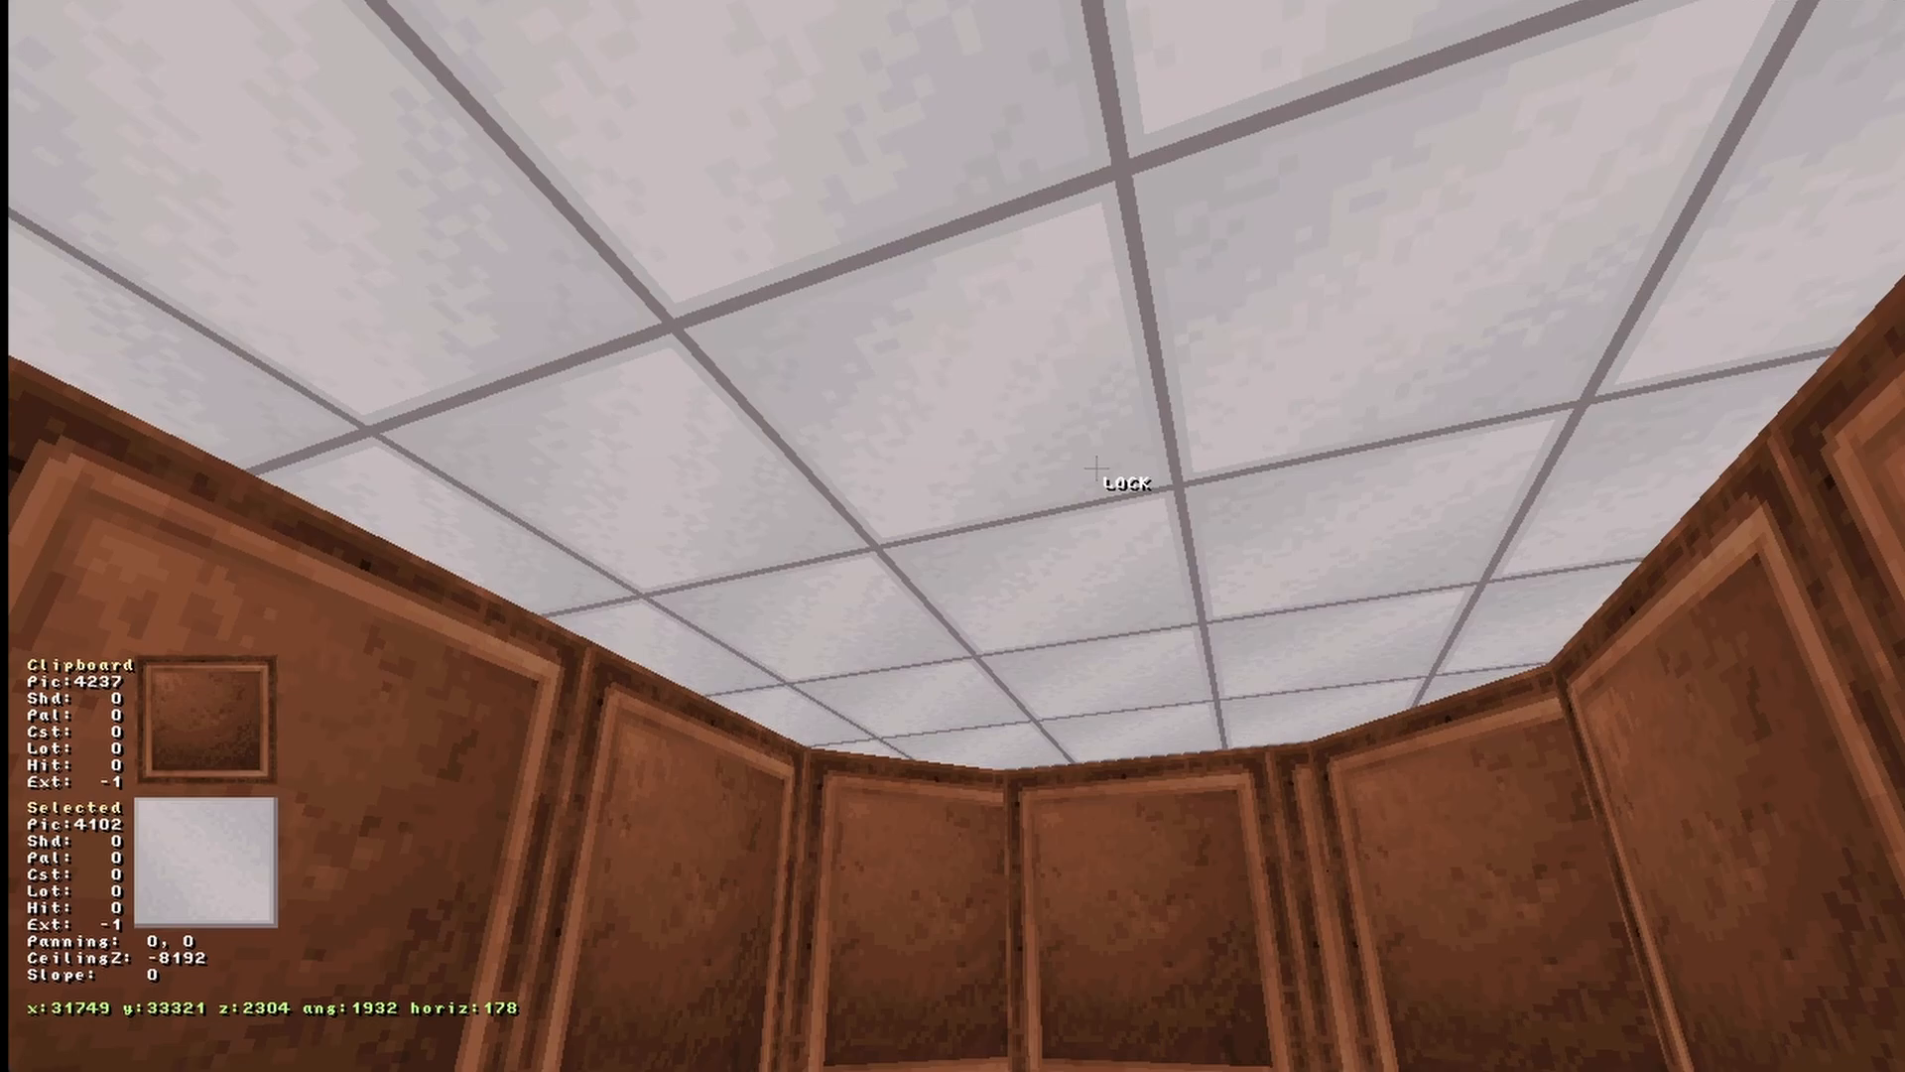
{"action": "key", "text": "Page_Up"}
{"action": "key", "text": "Page_Up"}
{"action": "key", "text": "Page_Up"}
{"action": "key", "text": "Page_Up"}
{"action": "key", "text": "Page_Up"}
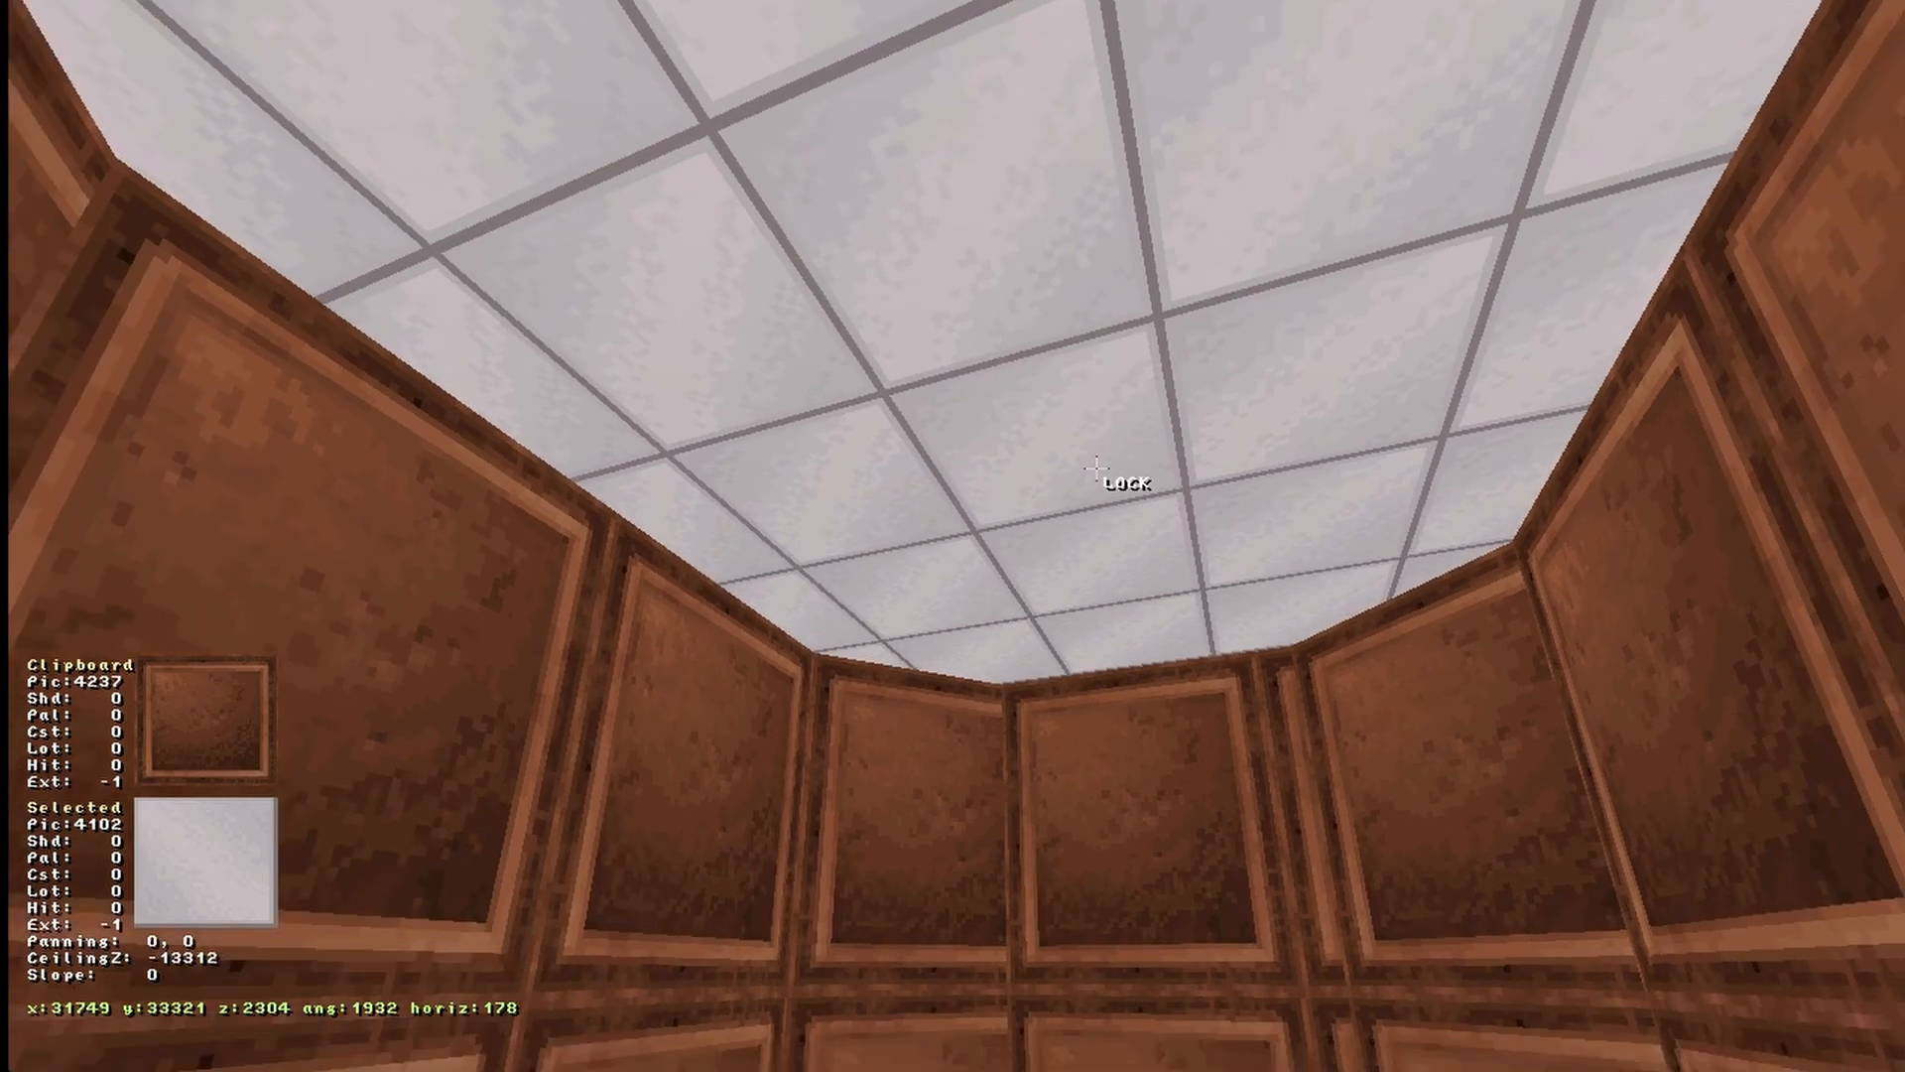
{"action": "key", "text": "Page_Up"}
{"action": "key", "text": "Page_Up"}
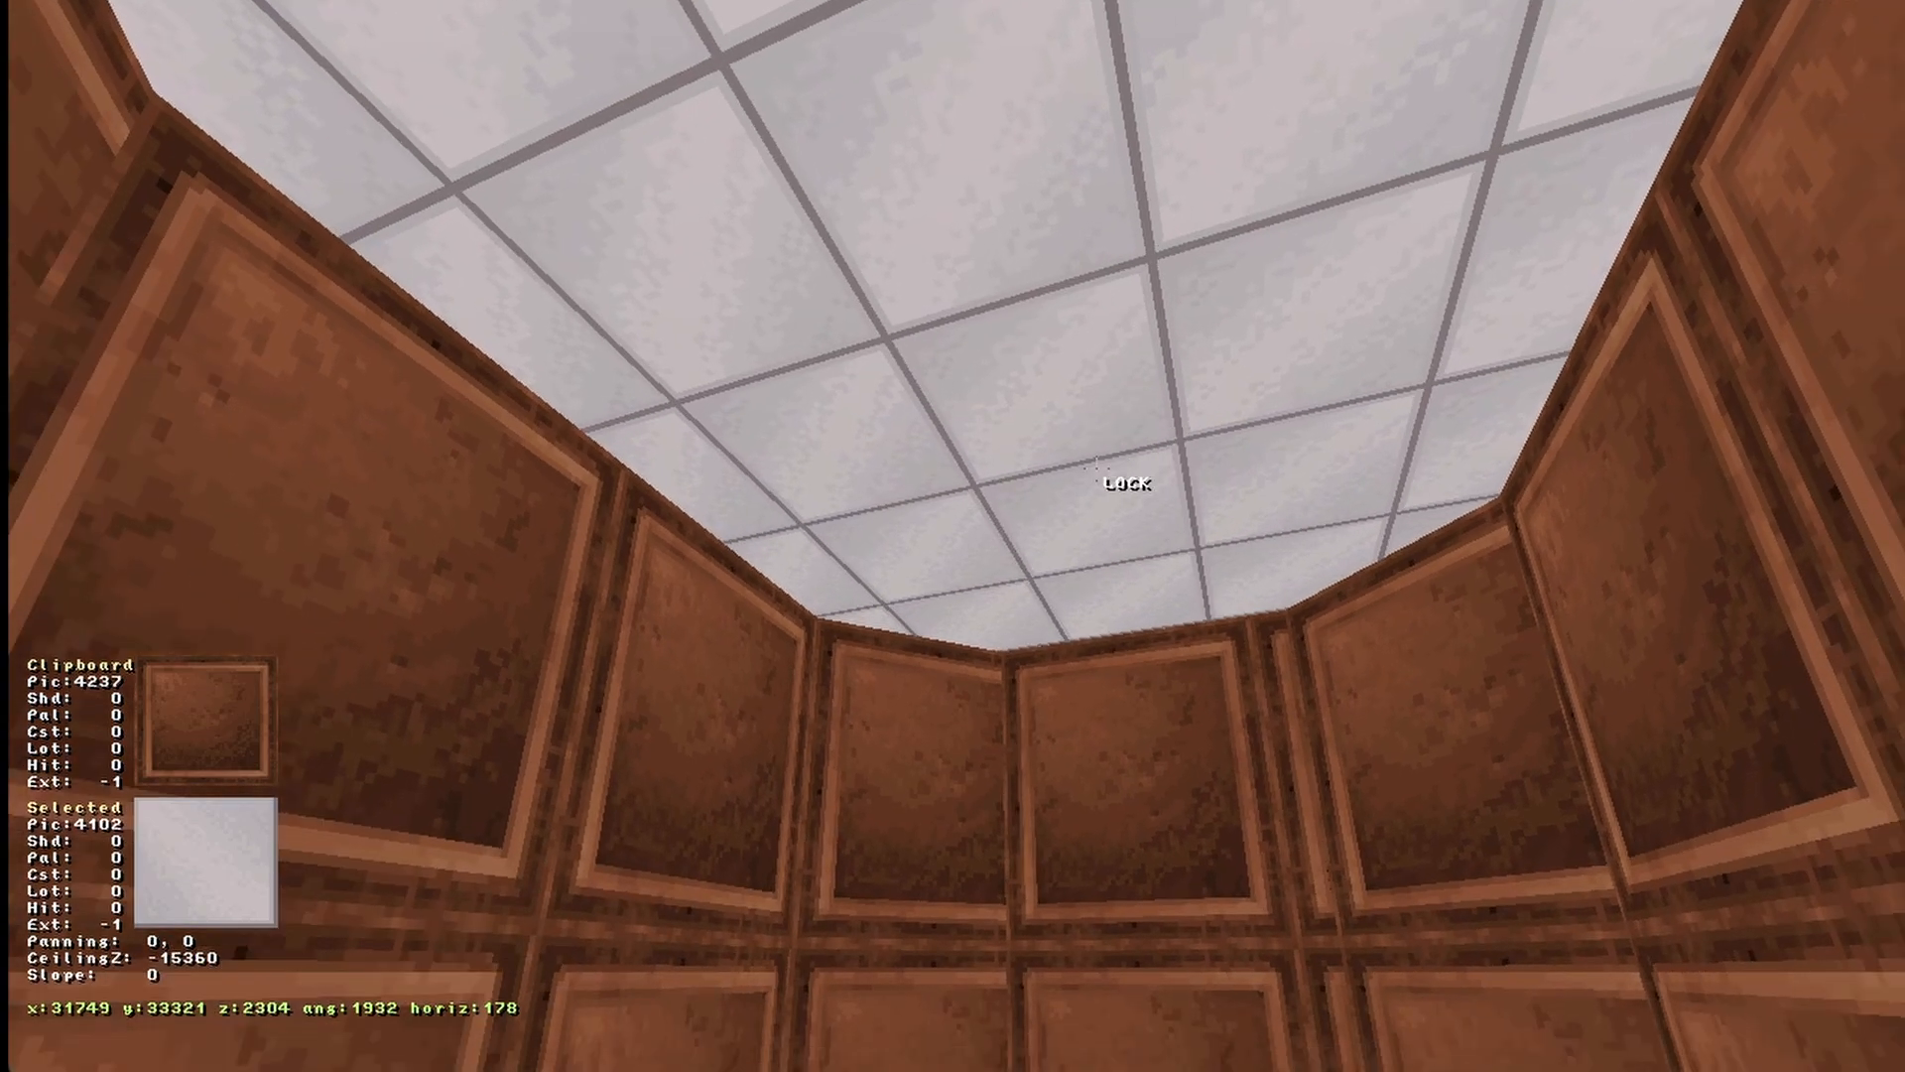
{"action": "left_click", "coordinate": [1096, 468]}
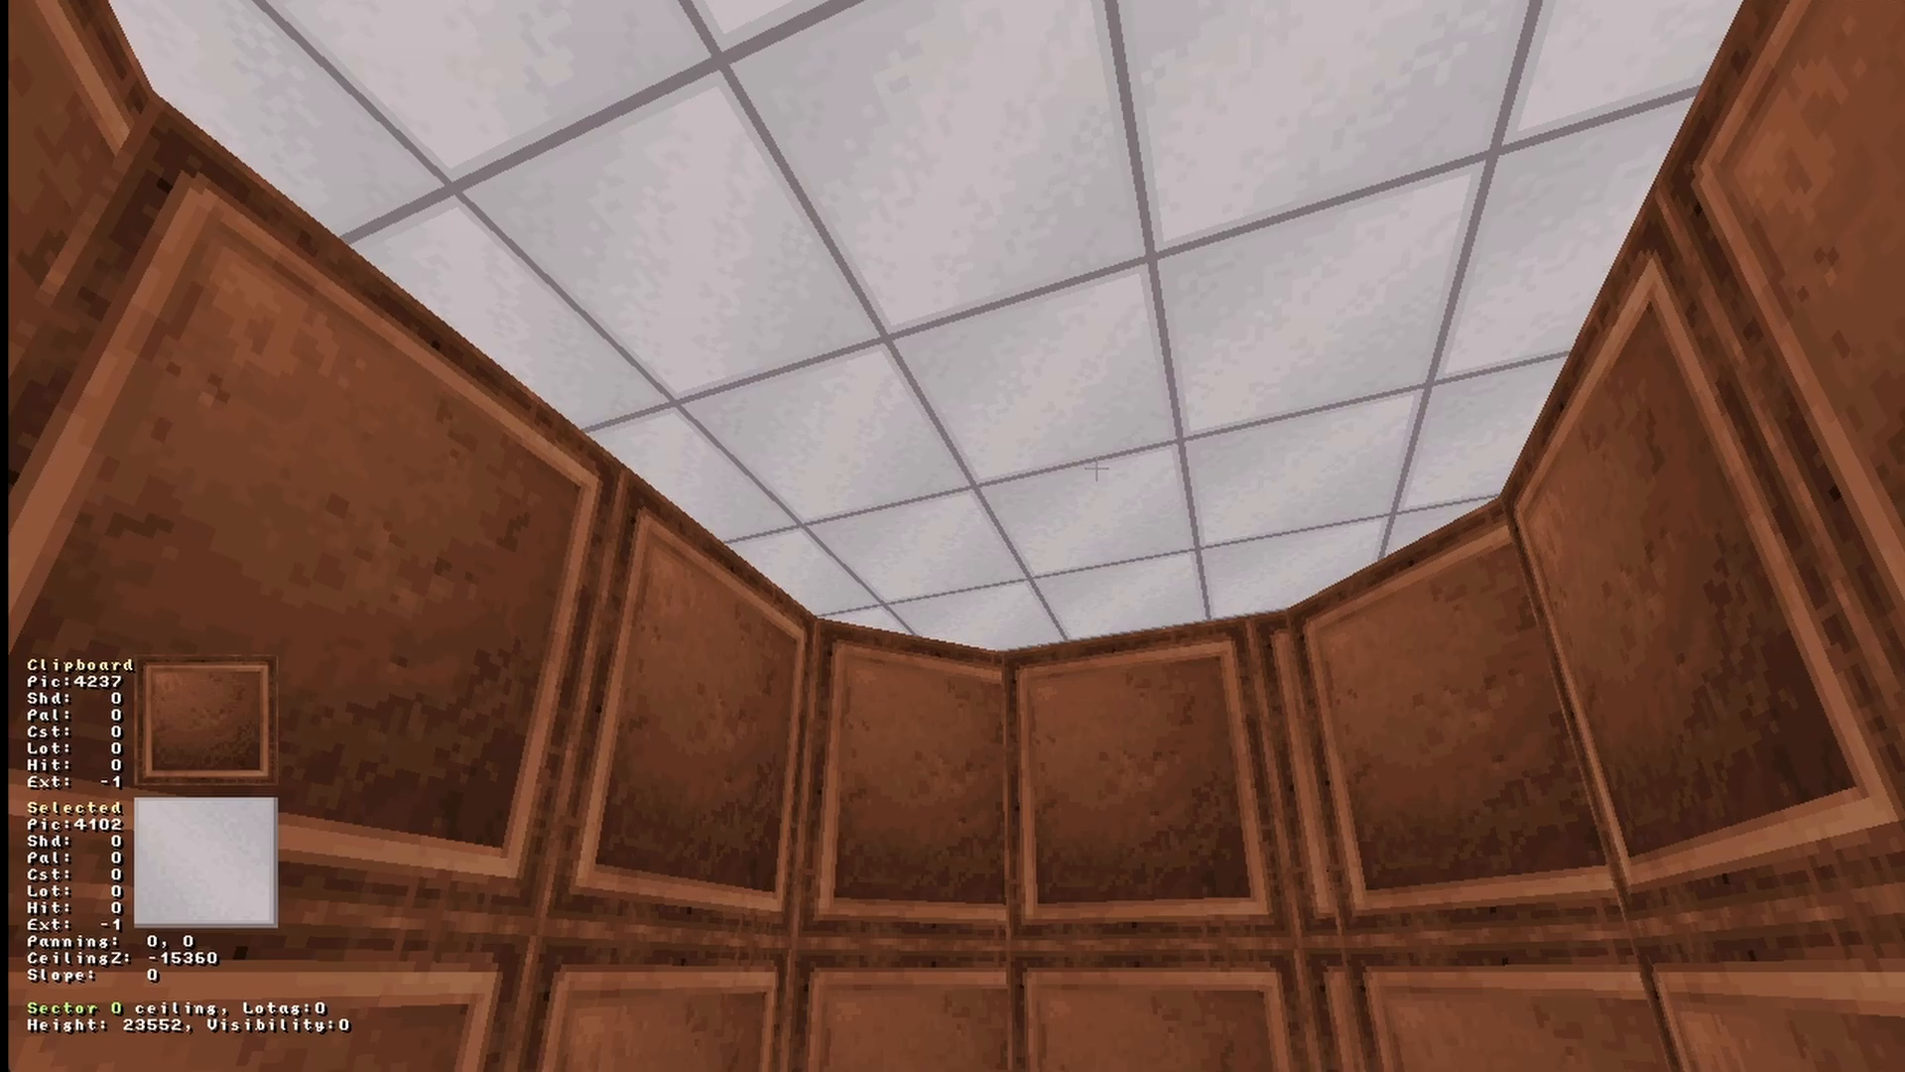
Step: Draw a rectangular corridor 3072 long and 1024 wide in the 2D map, extending from the octagonal room's east wall
{"action": "key", "text": "z"}
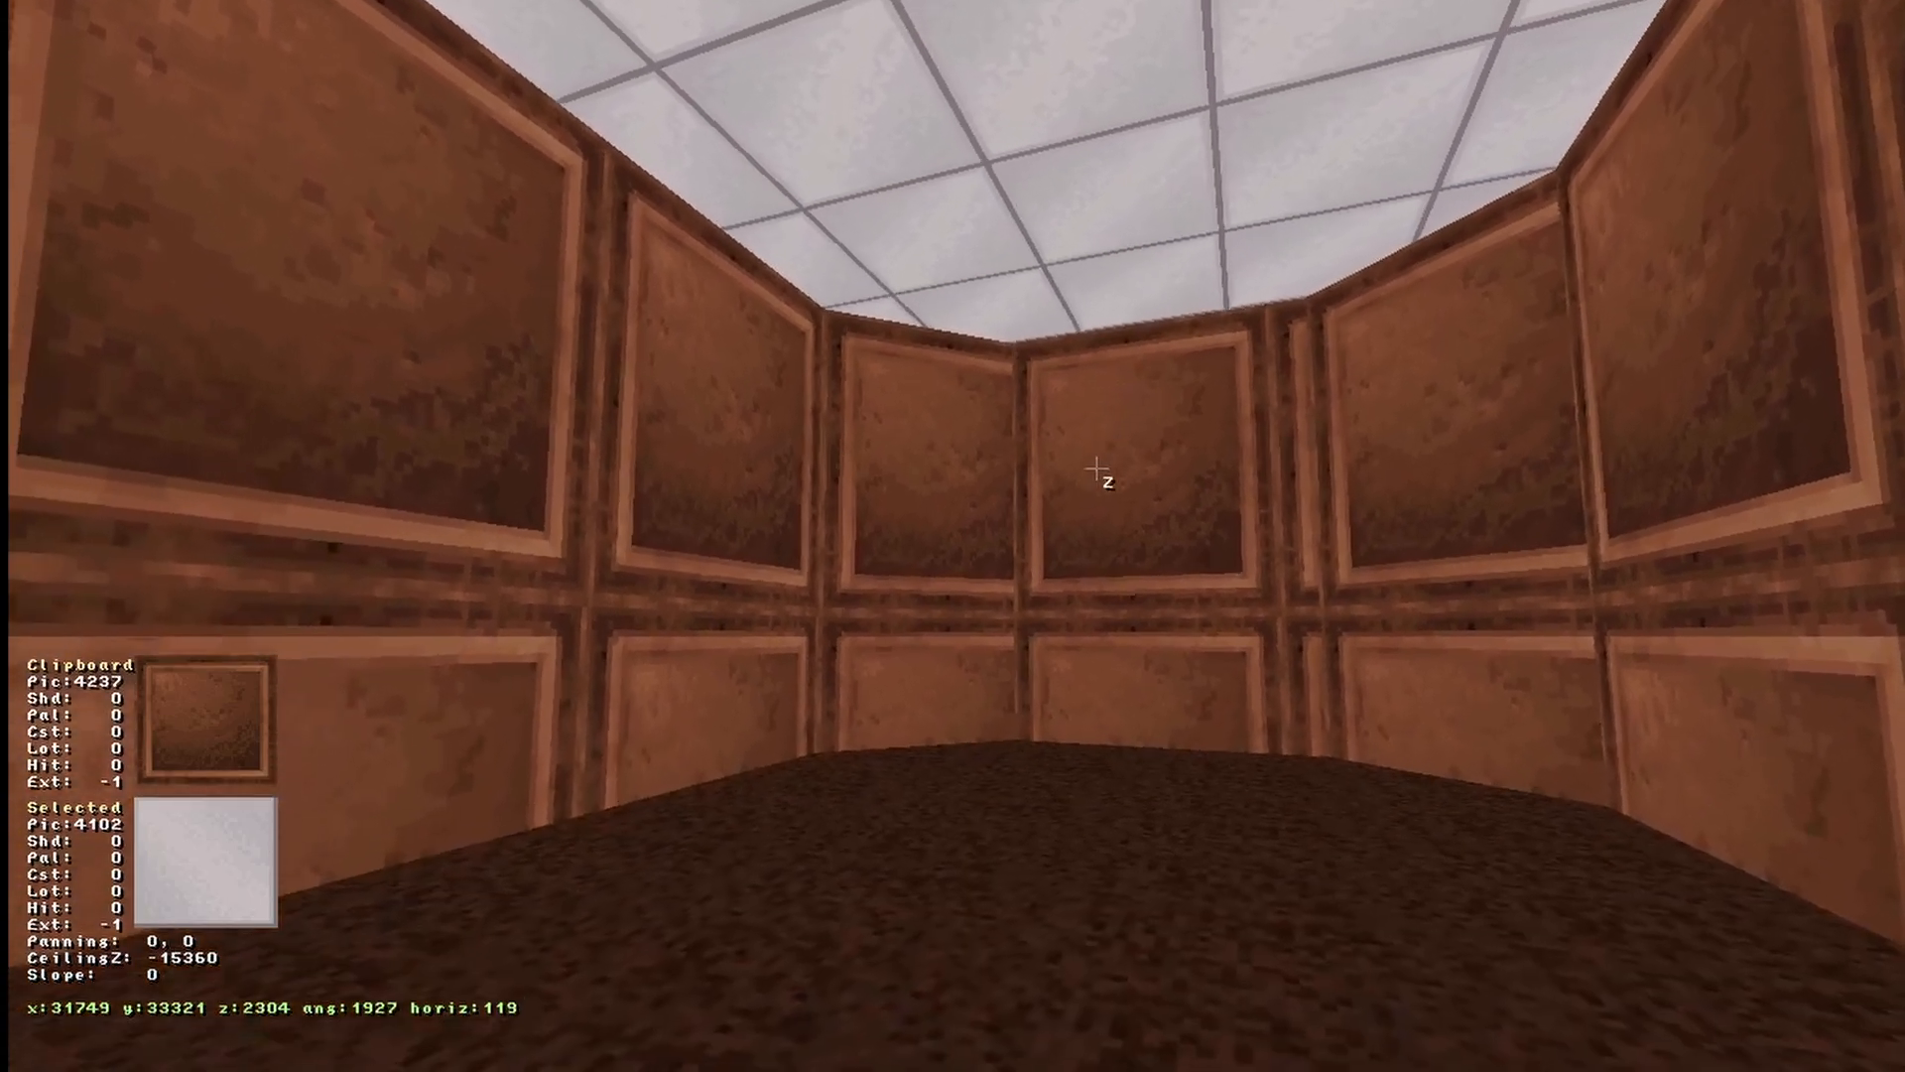
{"action": "right_click_drag", "start_coordinate": [1097, 468], "coordinate": [1096, 468]}
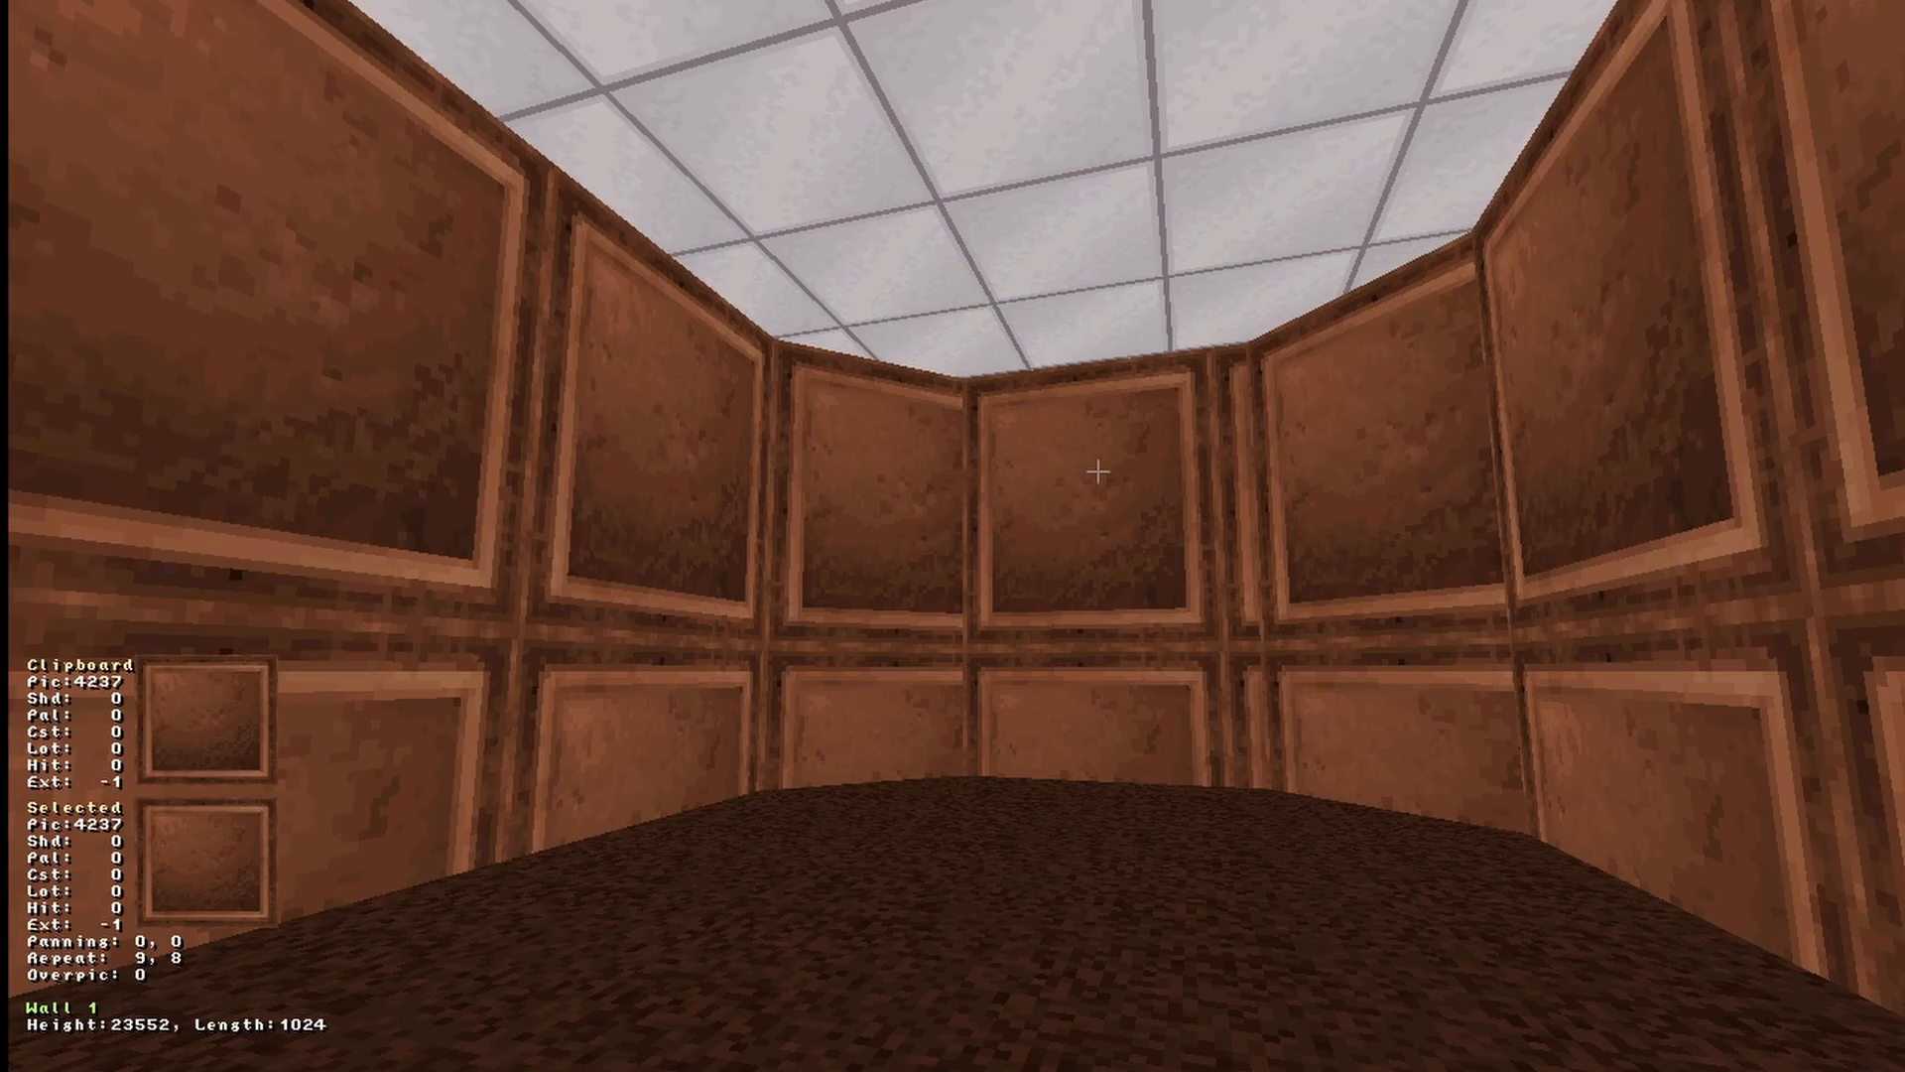
{"action": "key", "text": "KP_Enter"}
{"action": "scroll", "coordinate": [1607, 493], "scroll_direction": "down", "scroll_amount": 1}
{"action": "right_click", "coordinate": [1824, 466]}
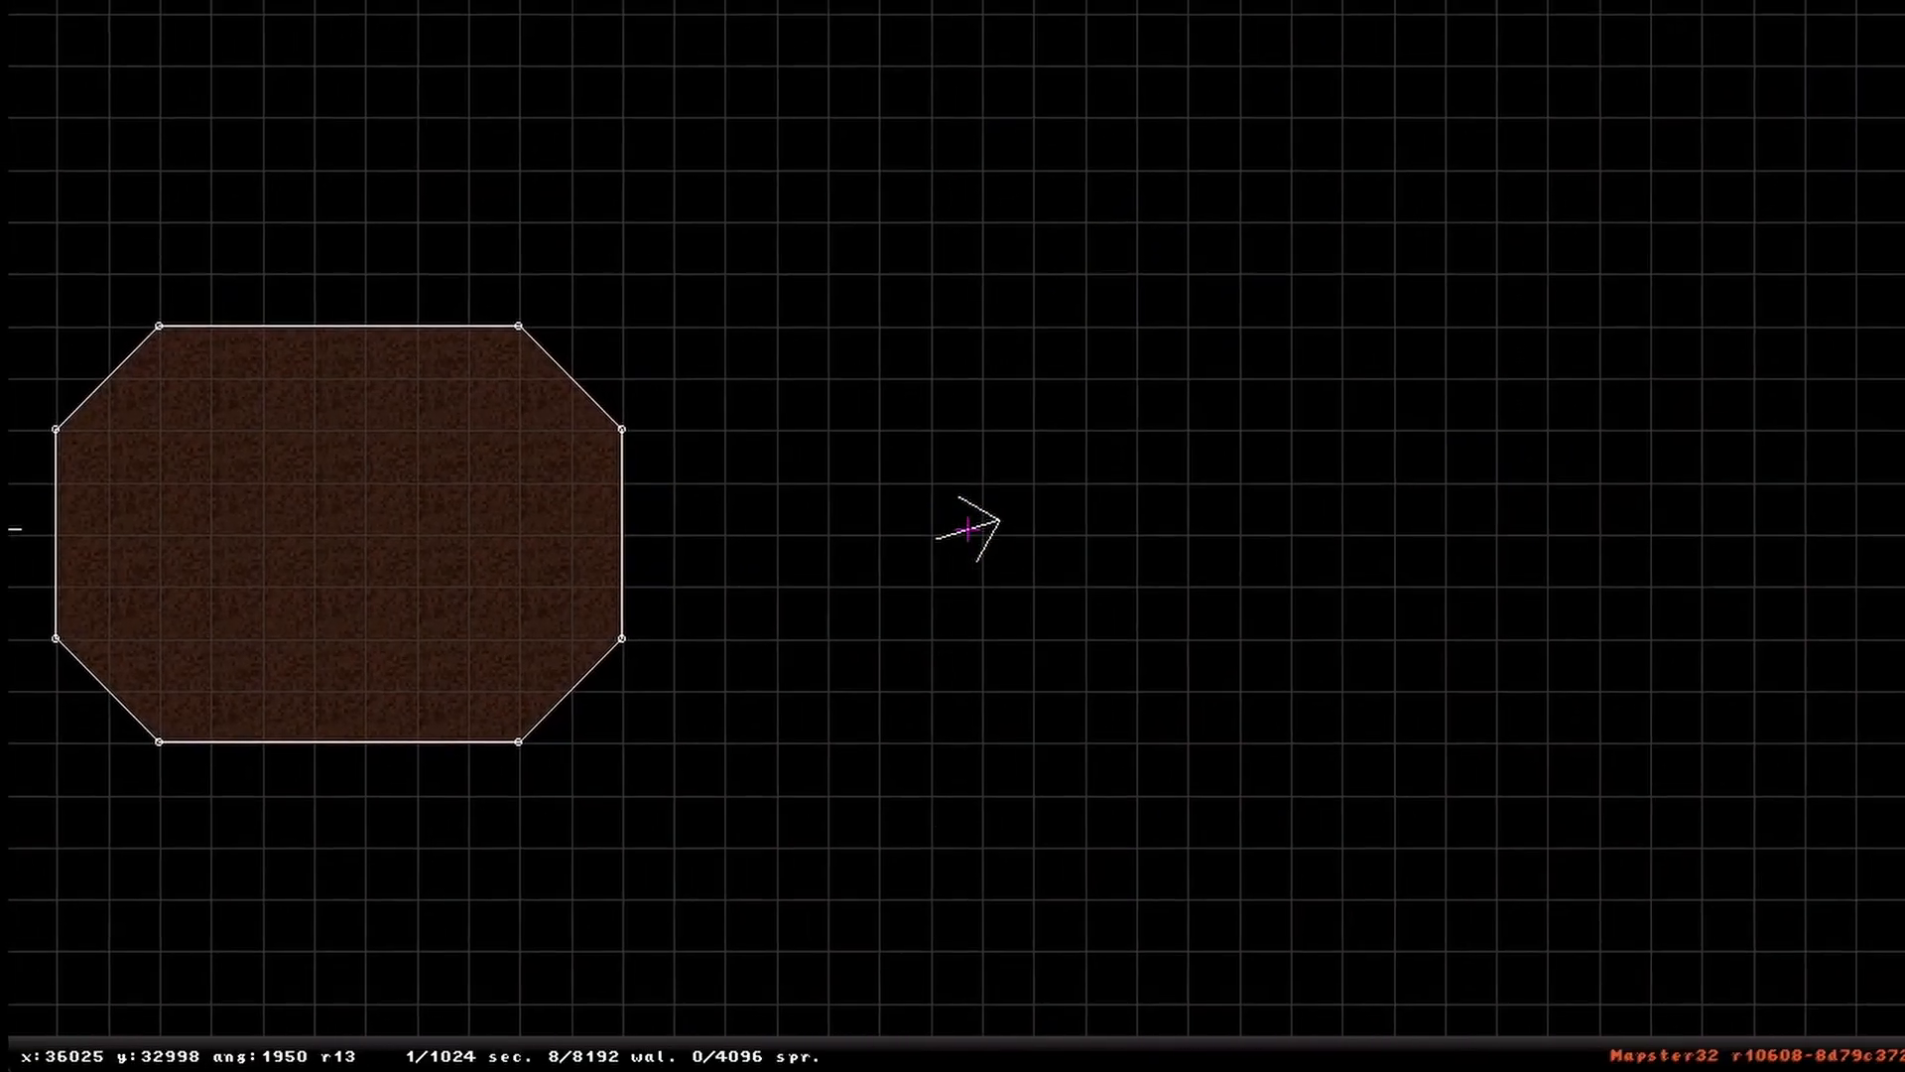
{"action": "right_click_drag", "start_coordinate": [967, 528], "coordinate": [942, 513]}
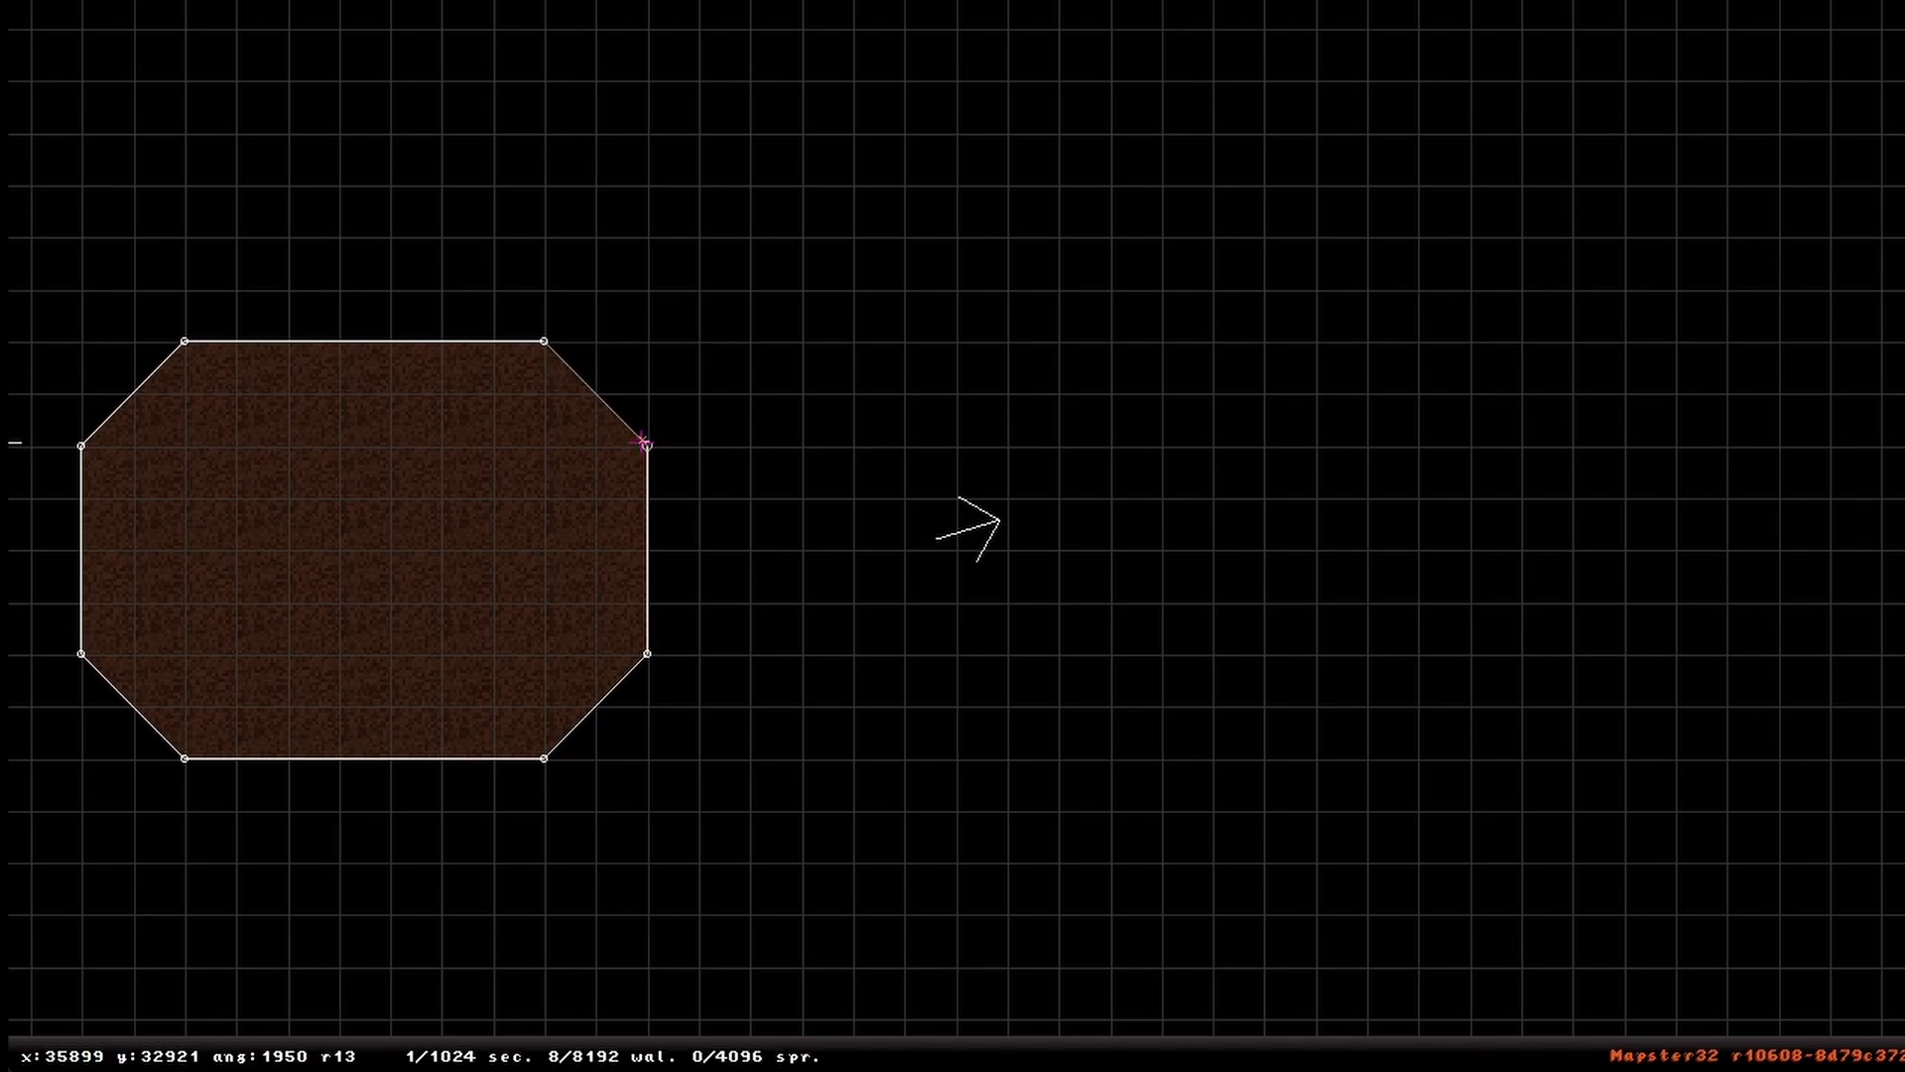
{"action": "key", "text": "space"}
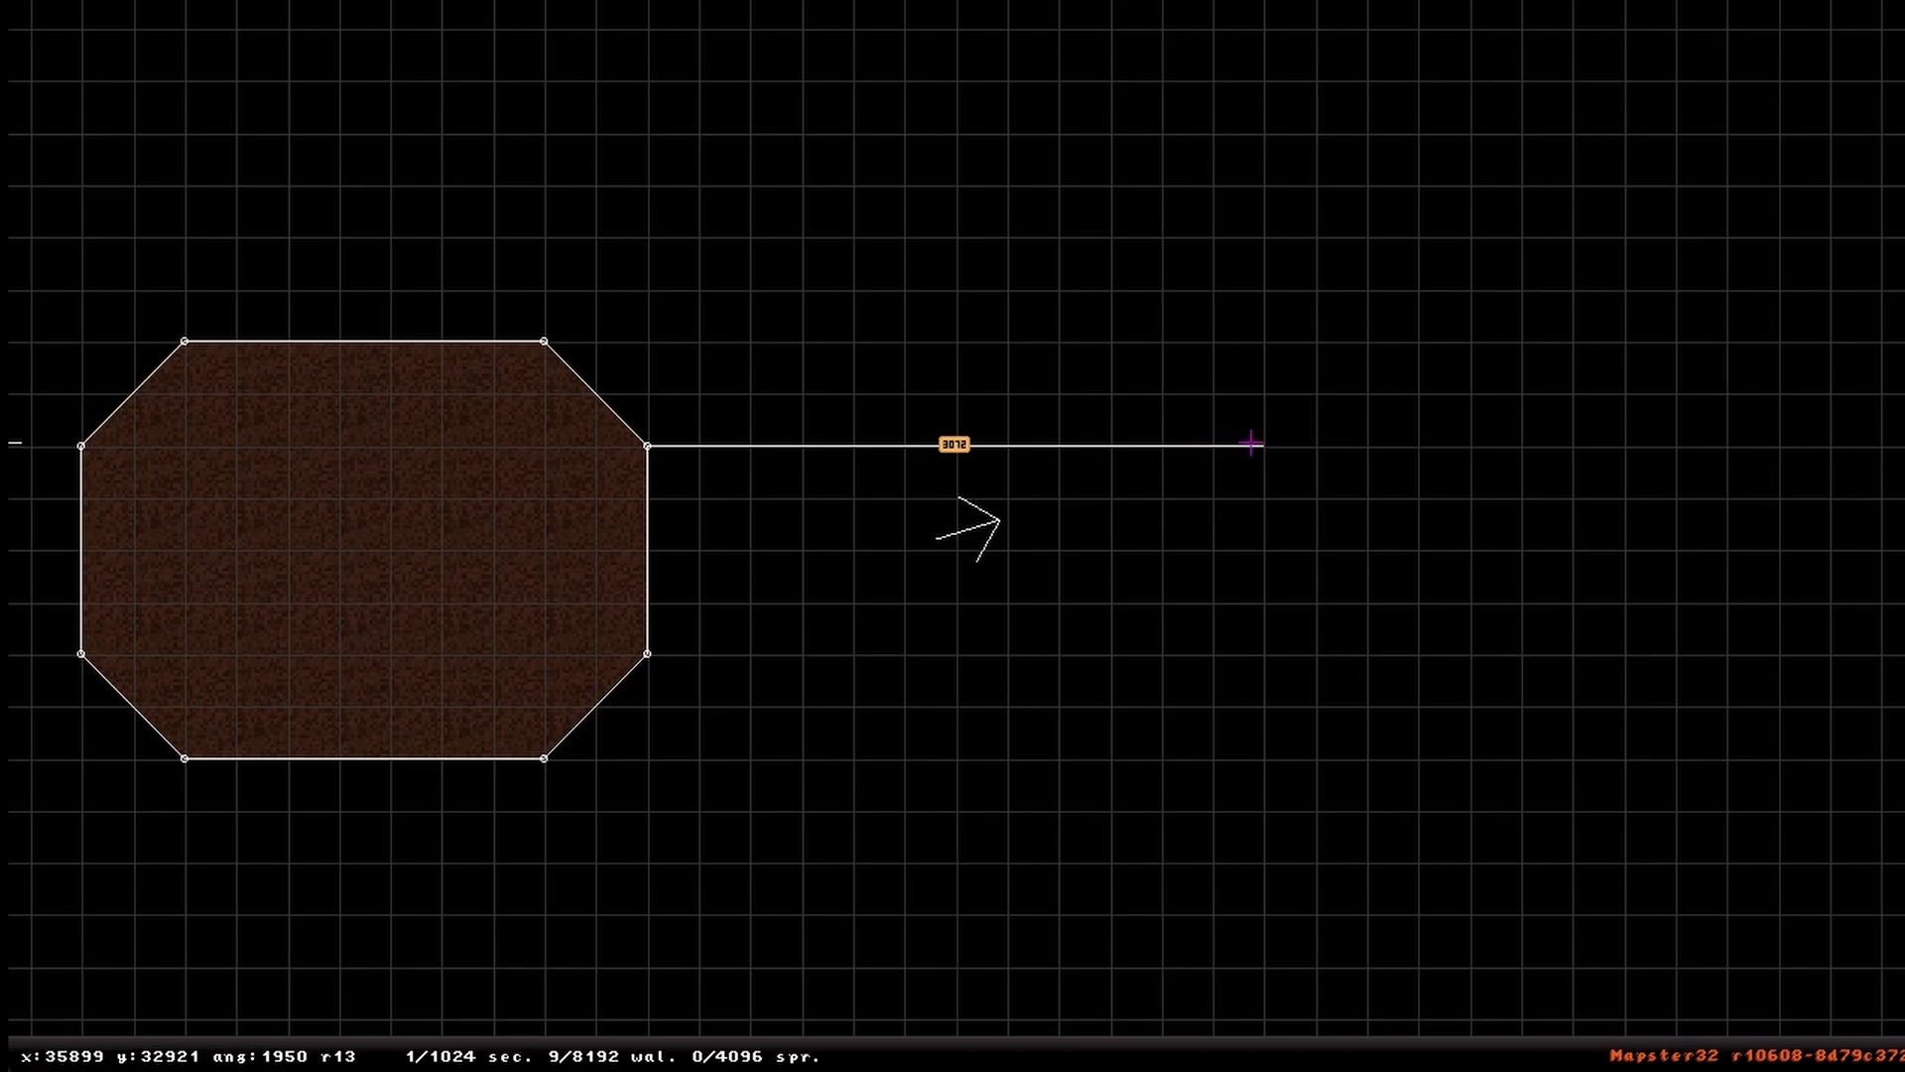
{"action": "key", "text": "space"}
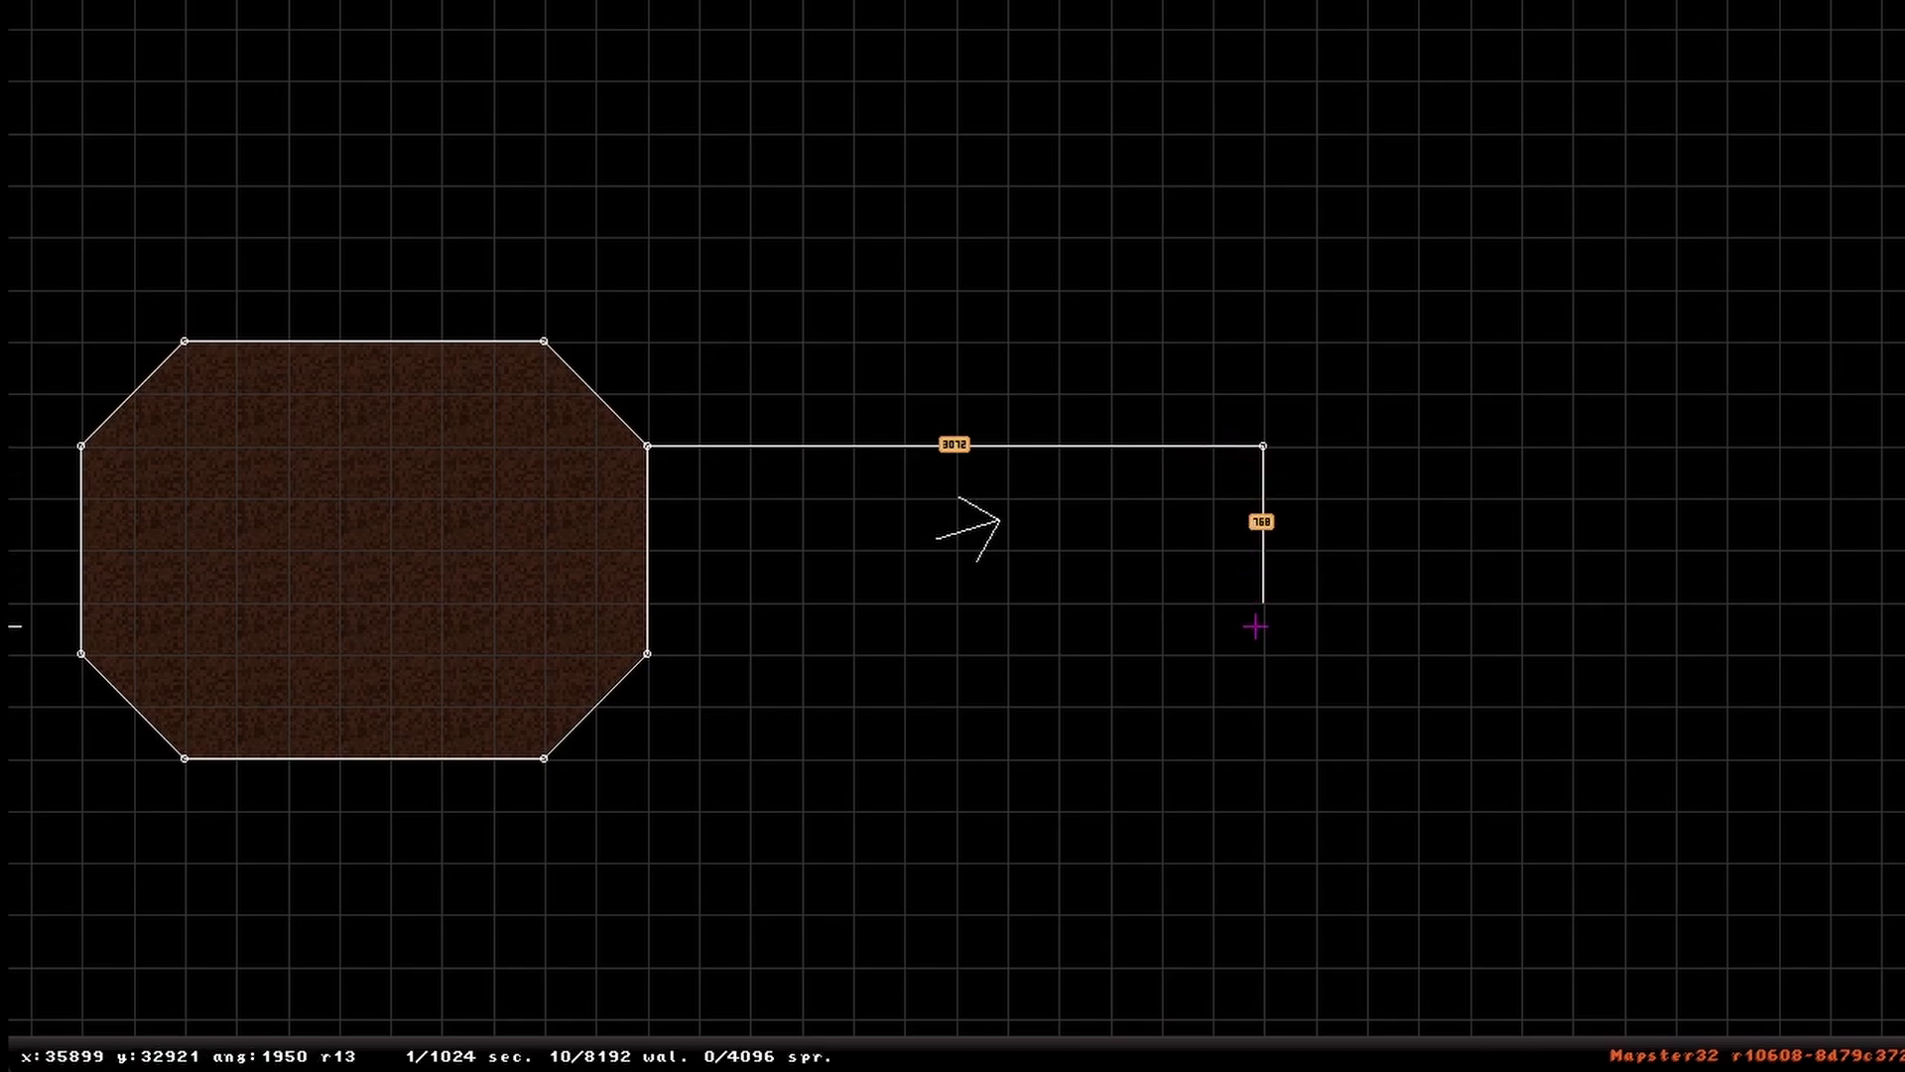
{"action": "key", "text": "space"}
{"action": "key", "text": "space"}
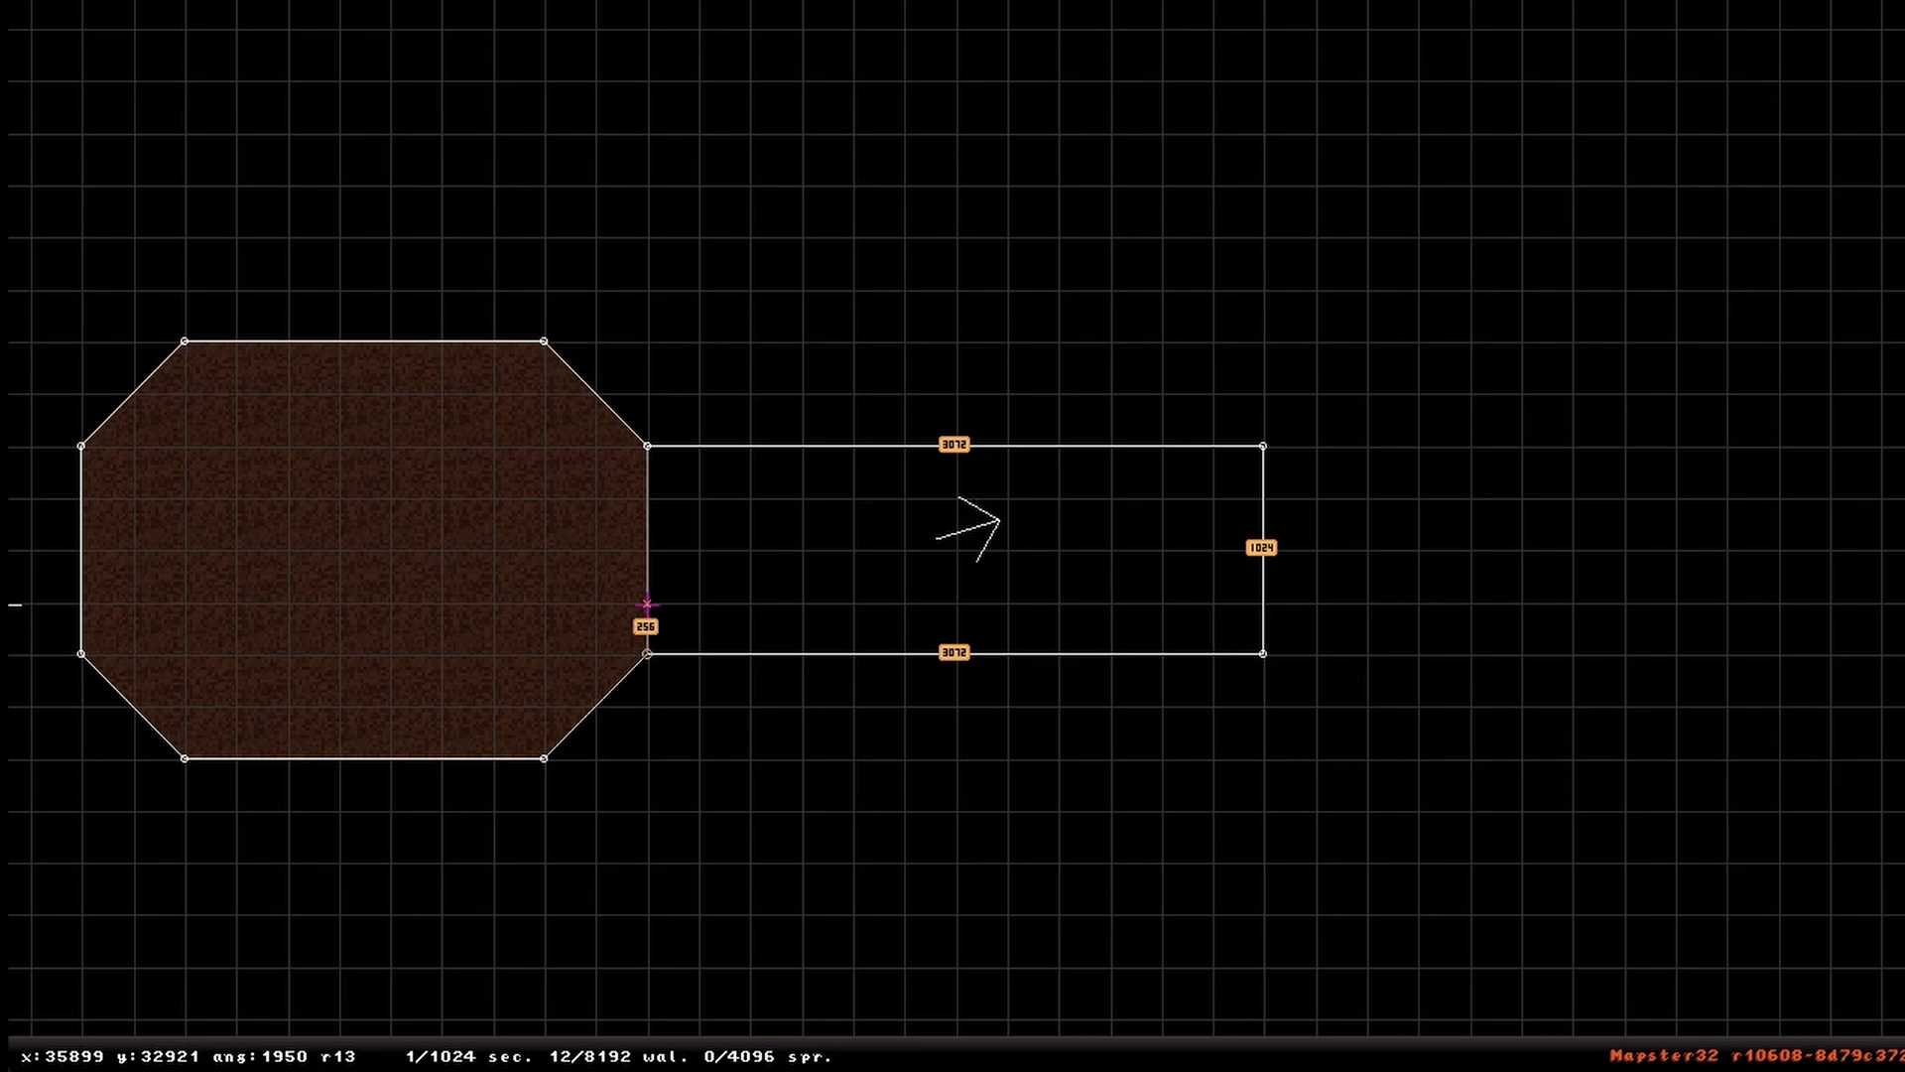
{"action": "key", "text": "space"}
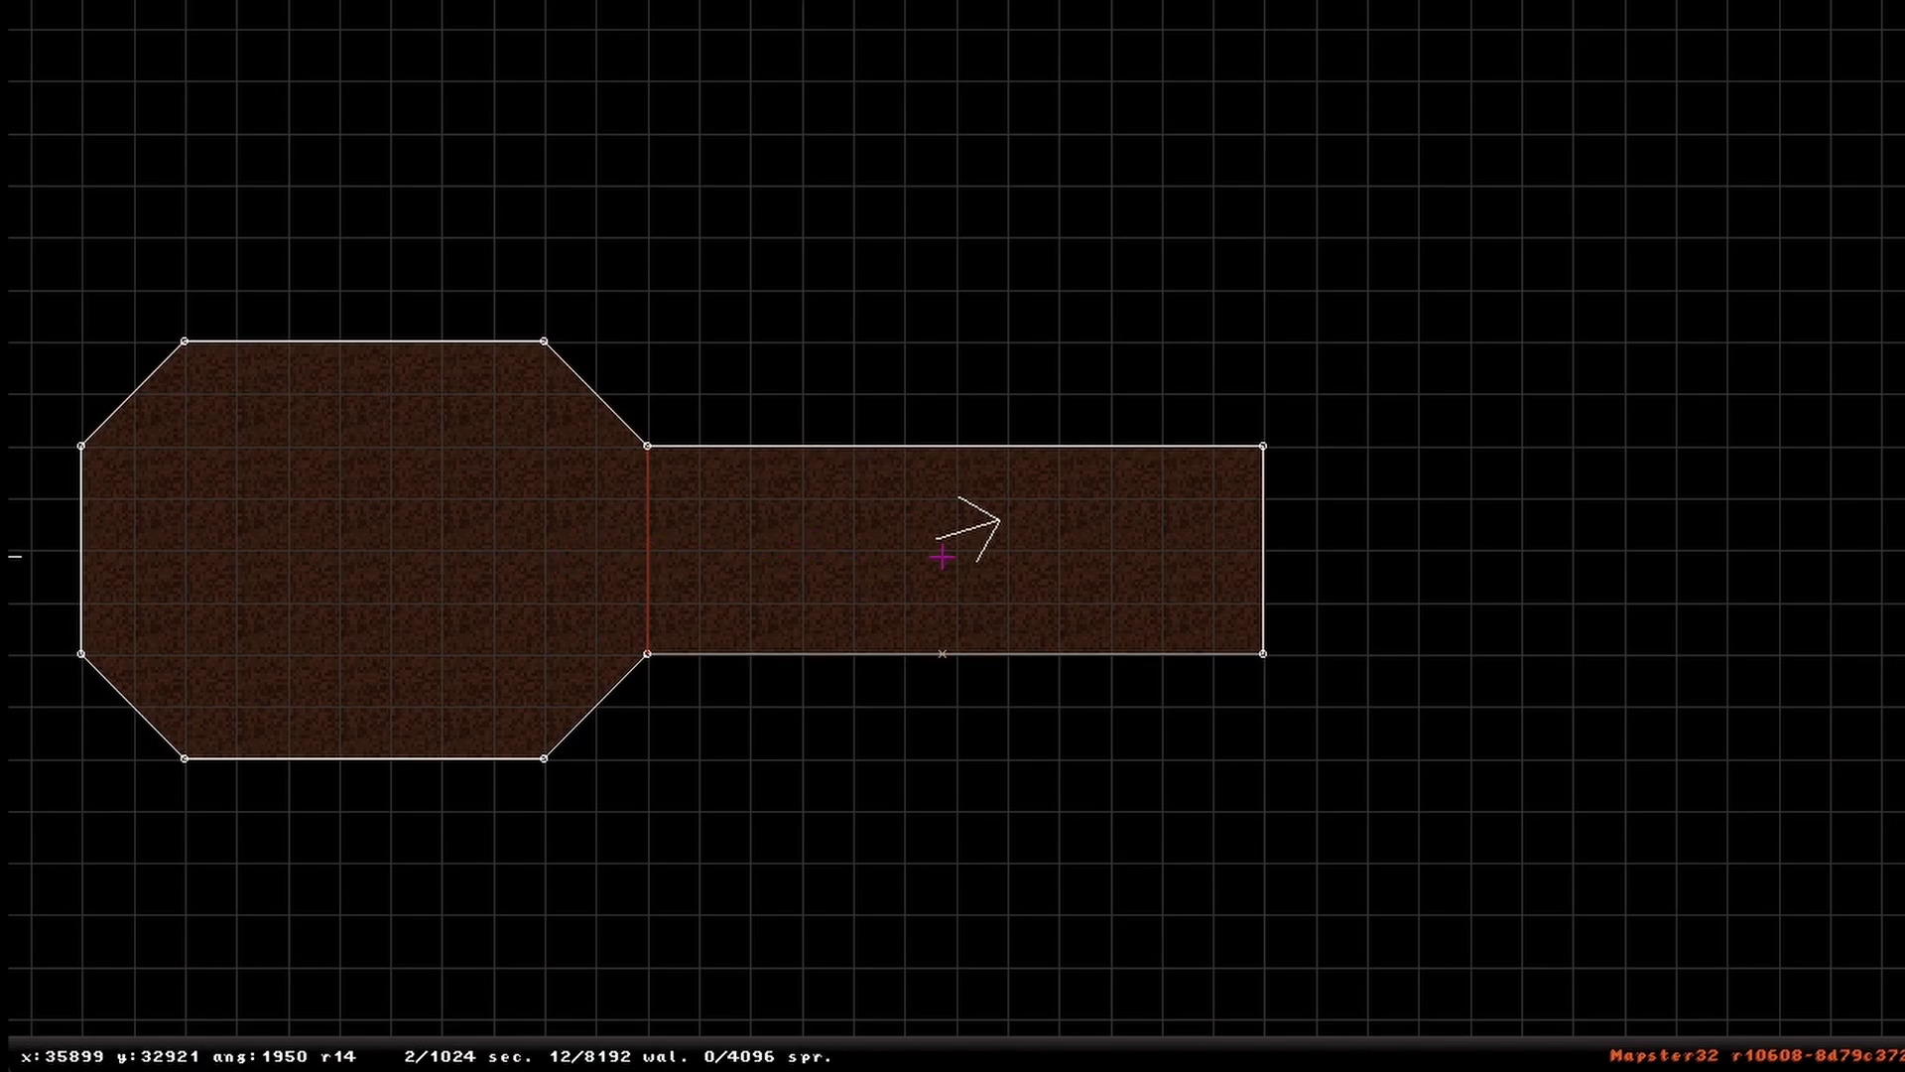
Step: Draw an eight-sided second room off the corridor's far end, with its two horizontal walls 1536 long
{"action": "right_click", "coordinate": [1439, 650]}
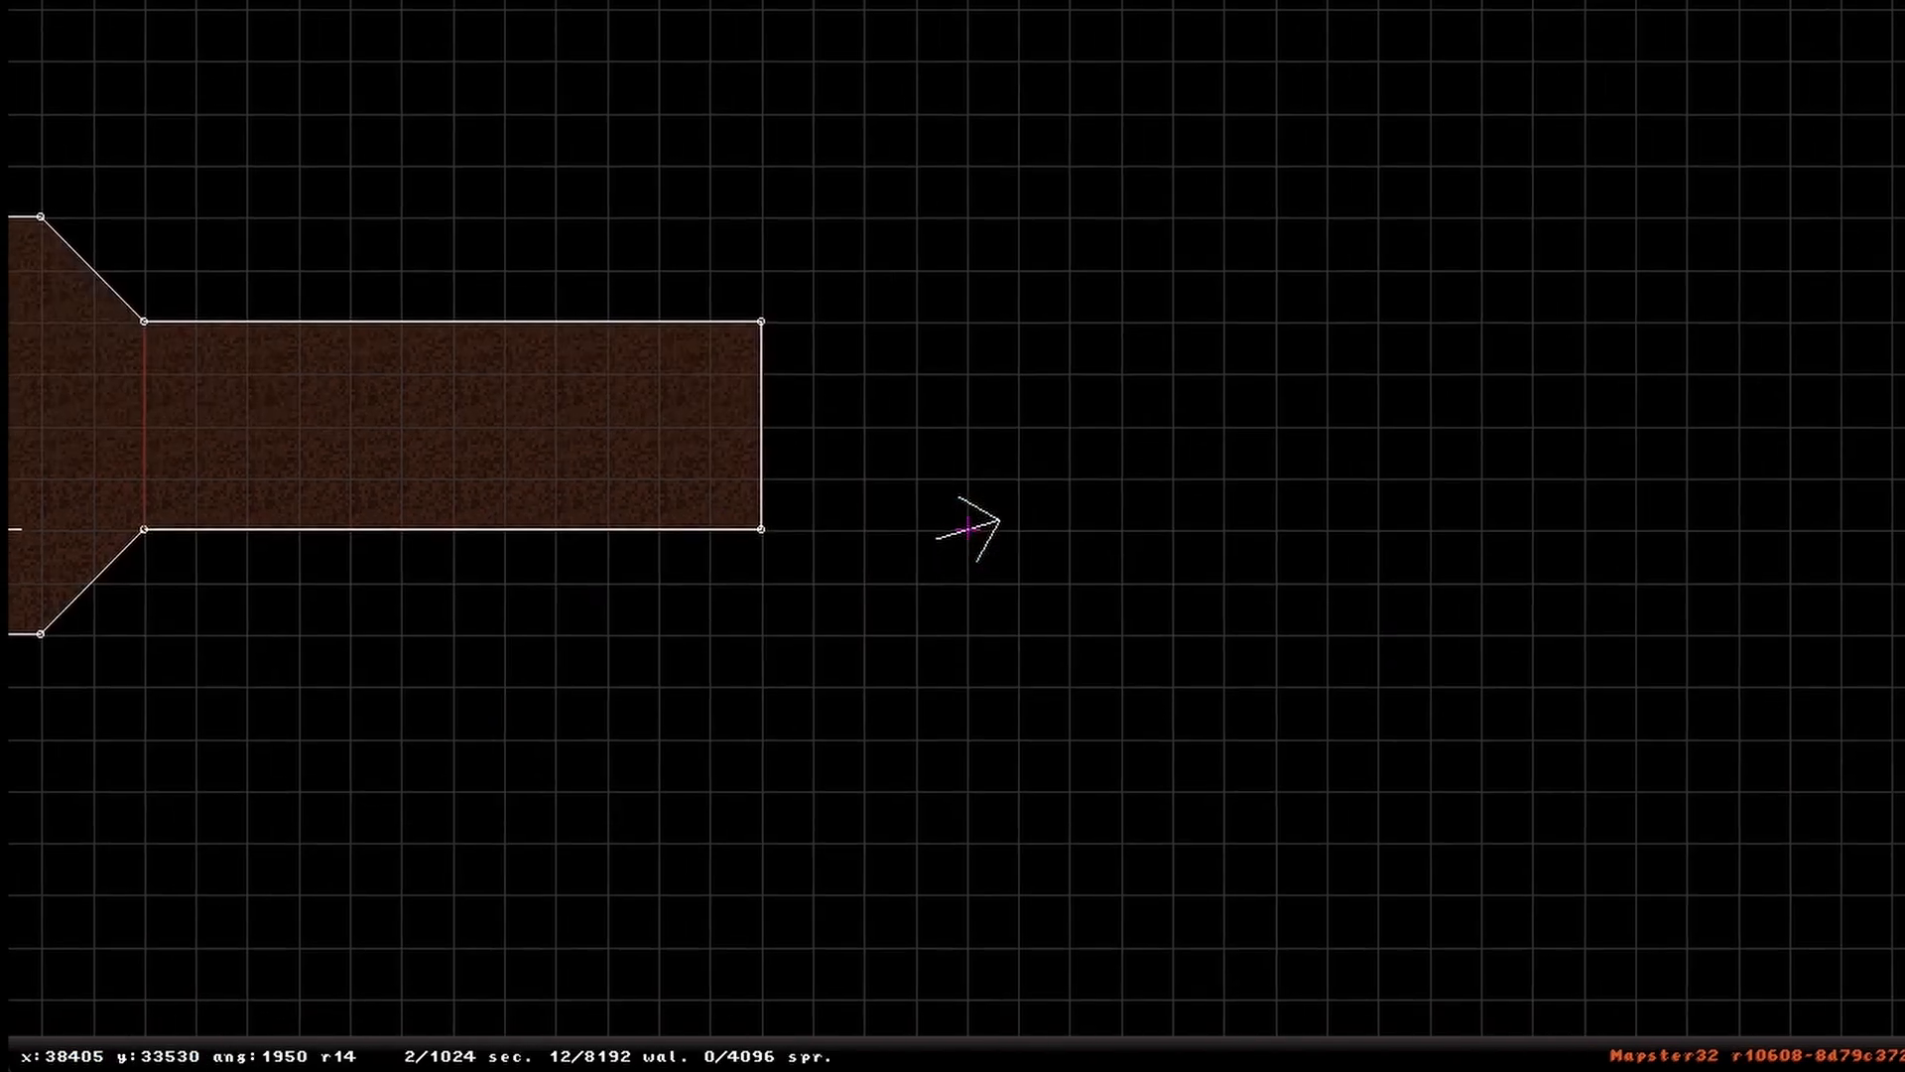
{"action": "key", "text": "z"}
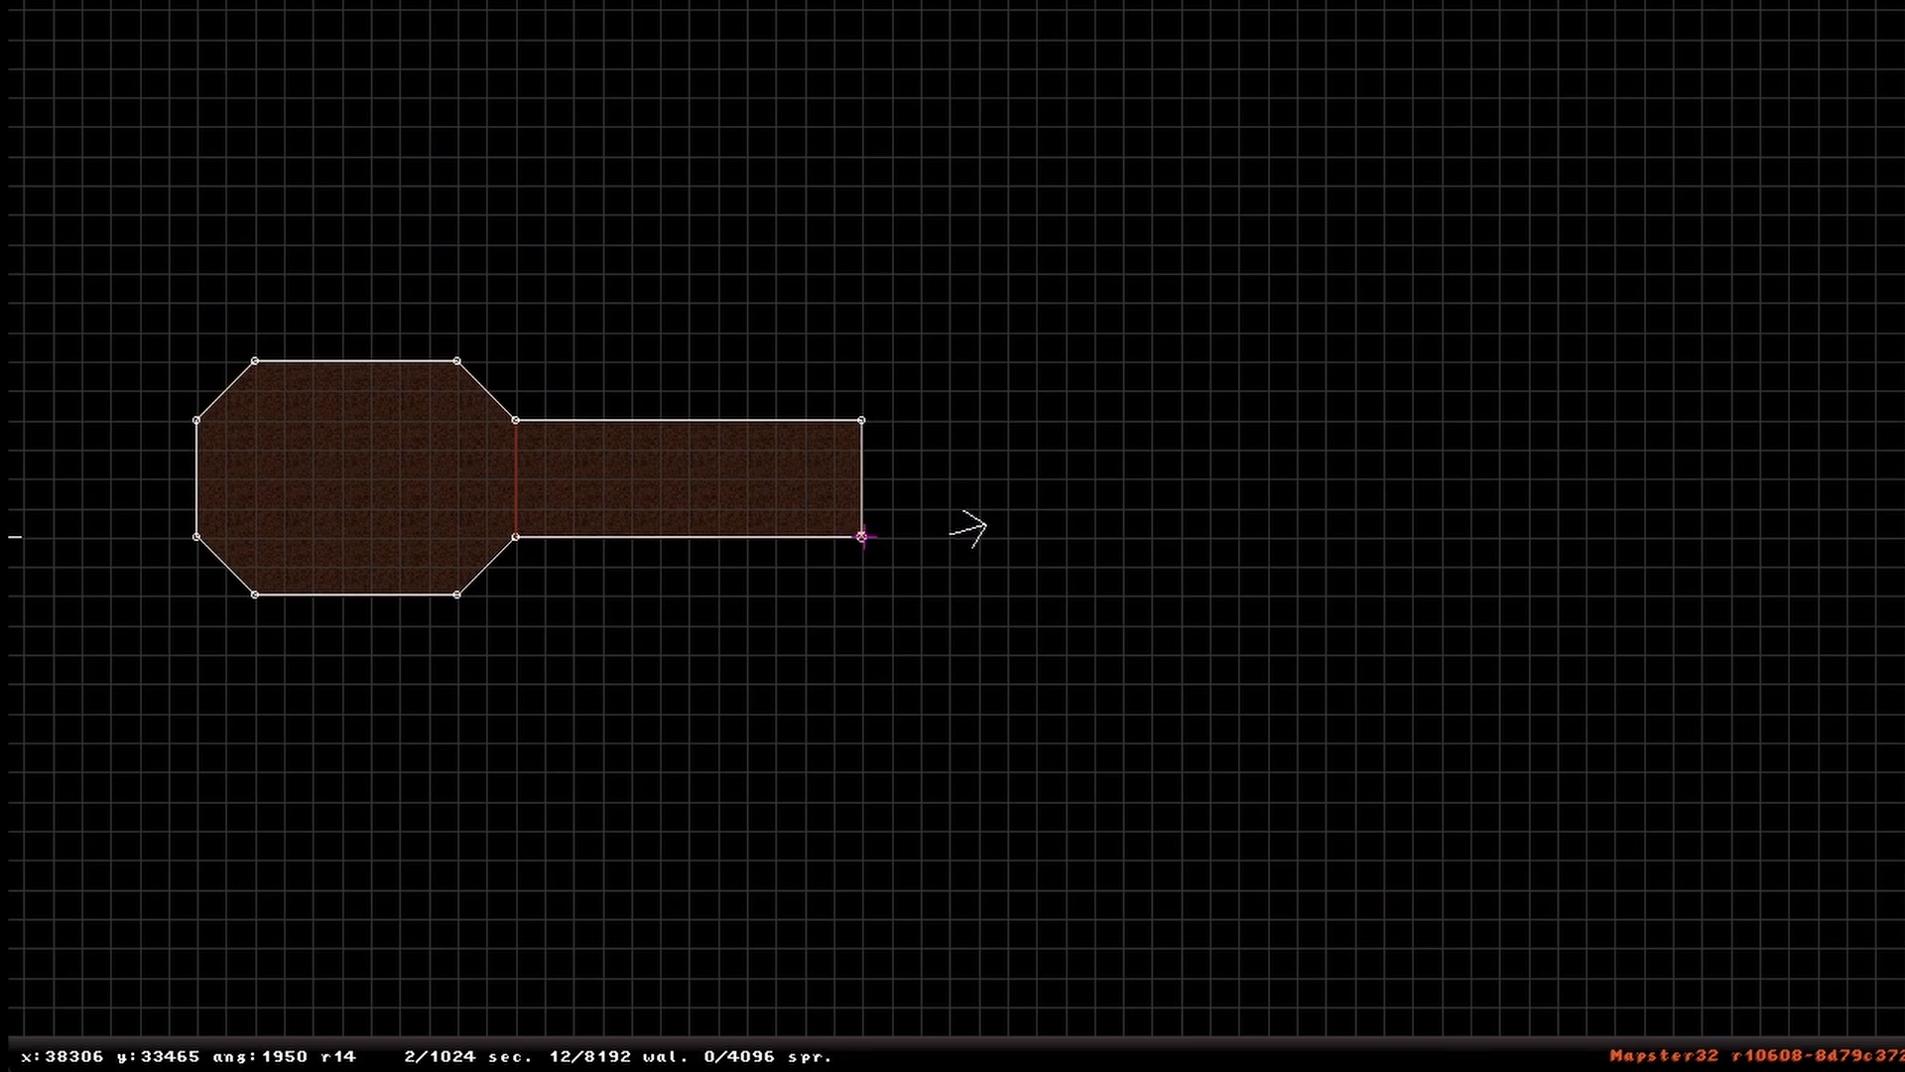
{"action": "key", "text": "space"}
{"action": "key", "text": "space"}
{"action": "key", "text": "space"}
{"action": "key", "text": "space"}
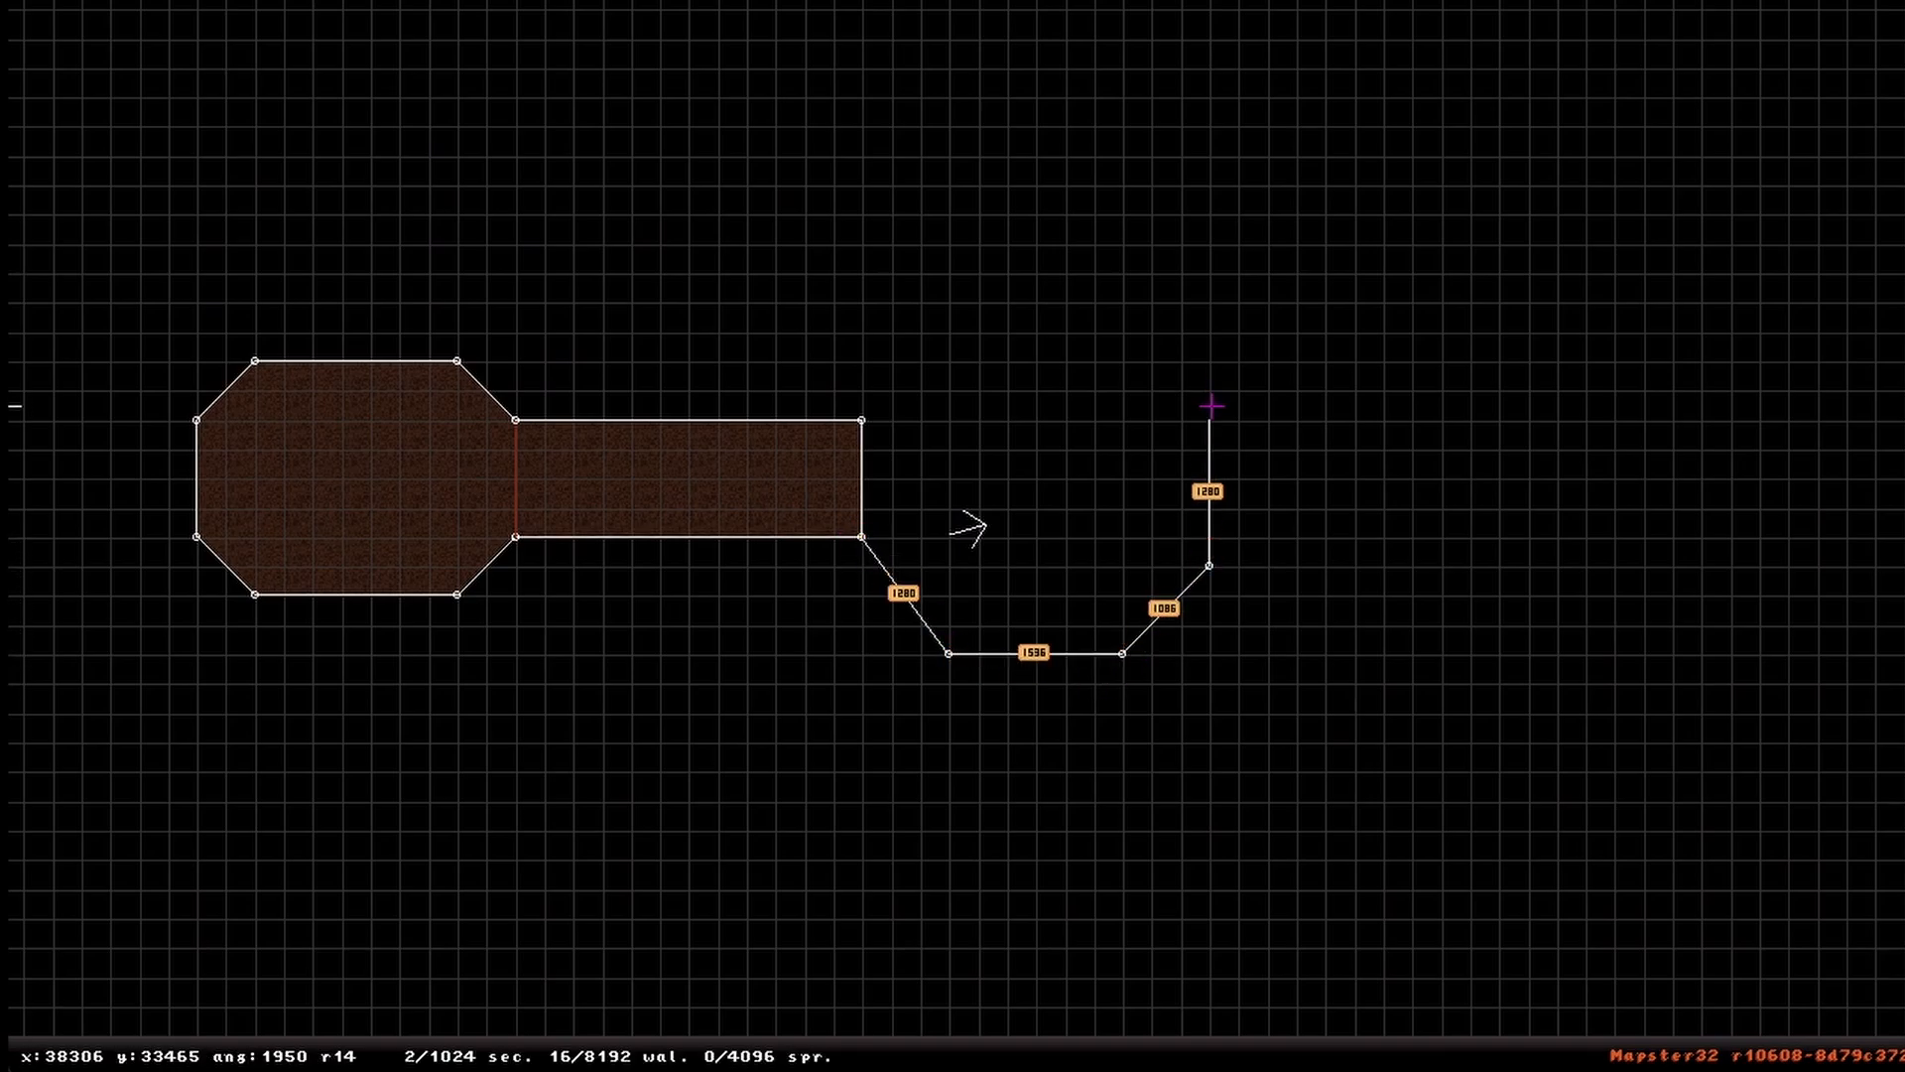
{"action": "key", "text": "space"}
{"action": "key", "text": "space"}
{"action": "key", "text": "space"}
{"action": "key", "text": "space"}
{"action": "key", "text": "space"}
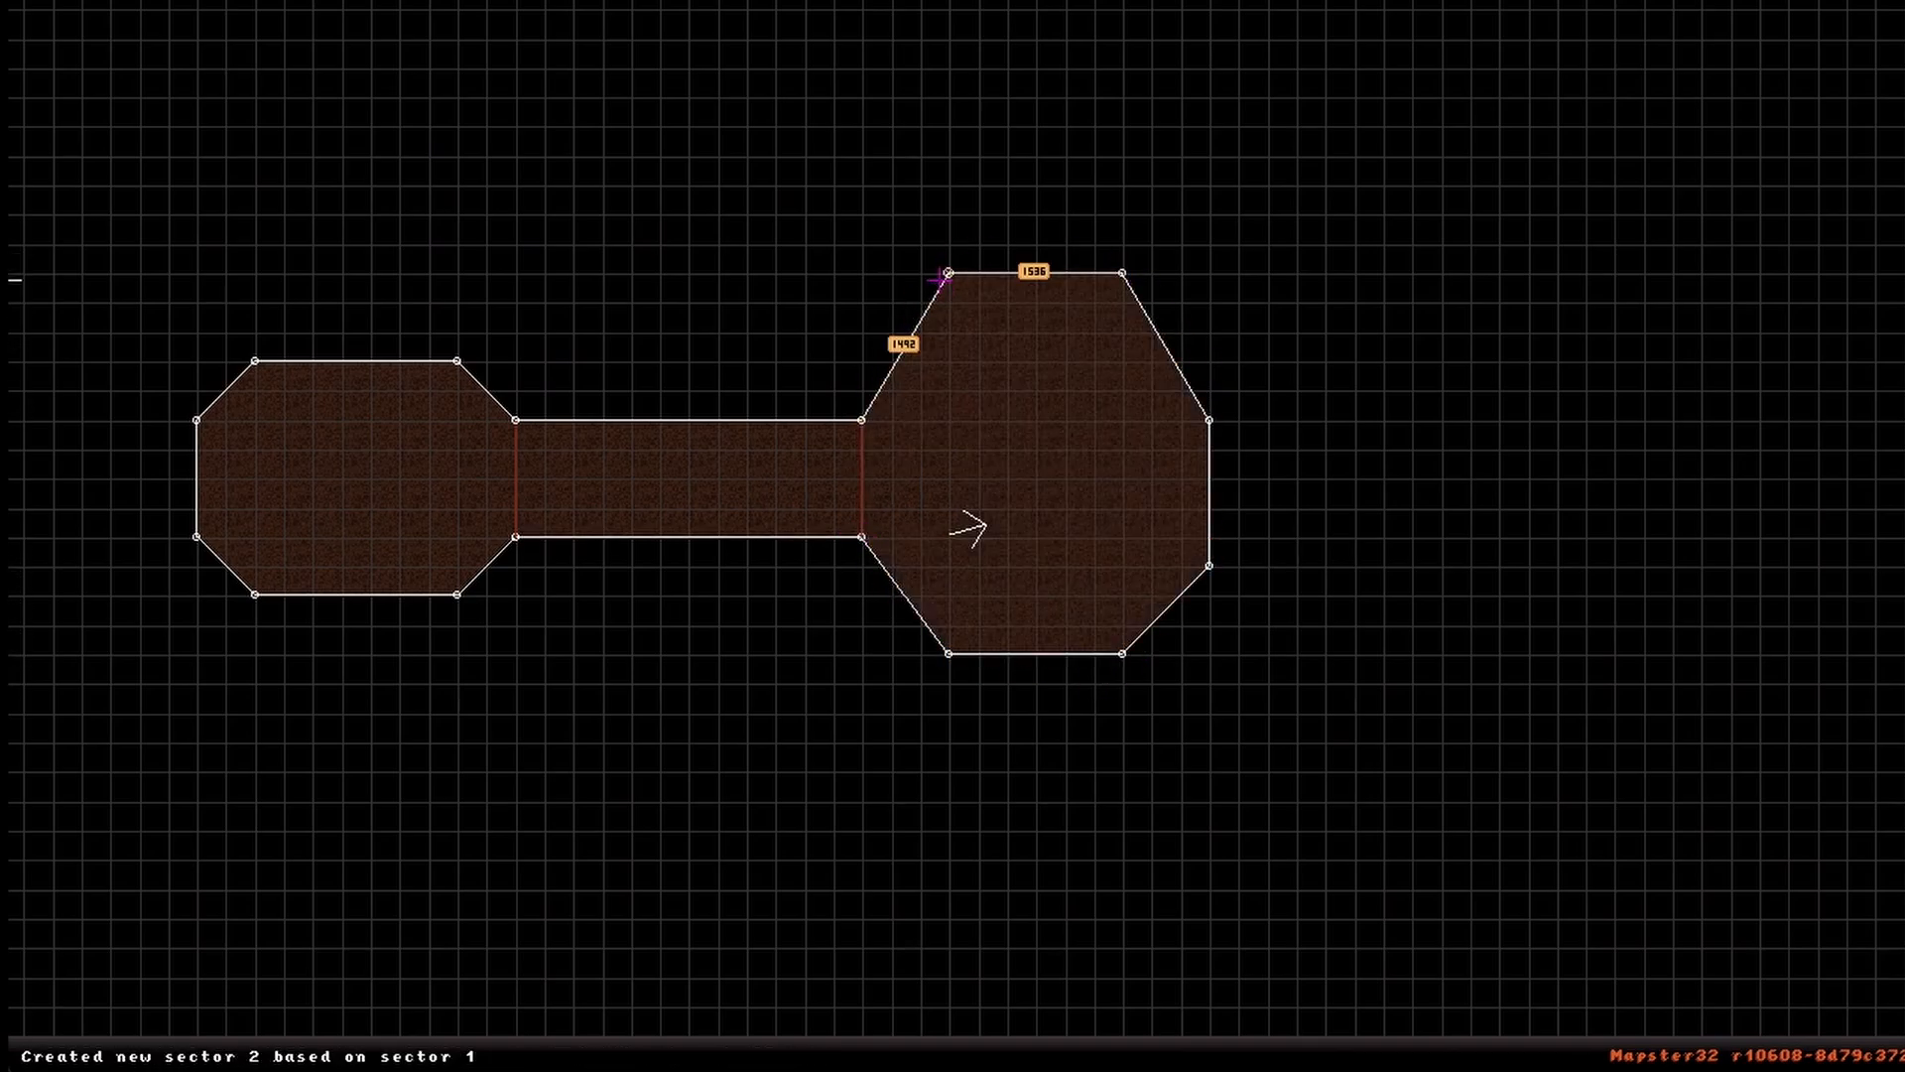
Step: Move the second room's lower east vertex up one grid square, level with the corridor's lower wall, and inspect the rooms in 3D
{"action": "key", "text": "a"}
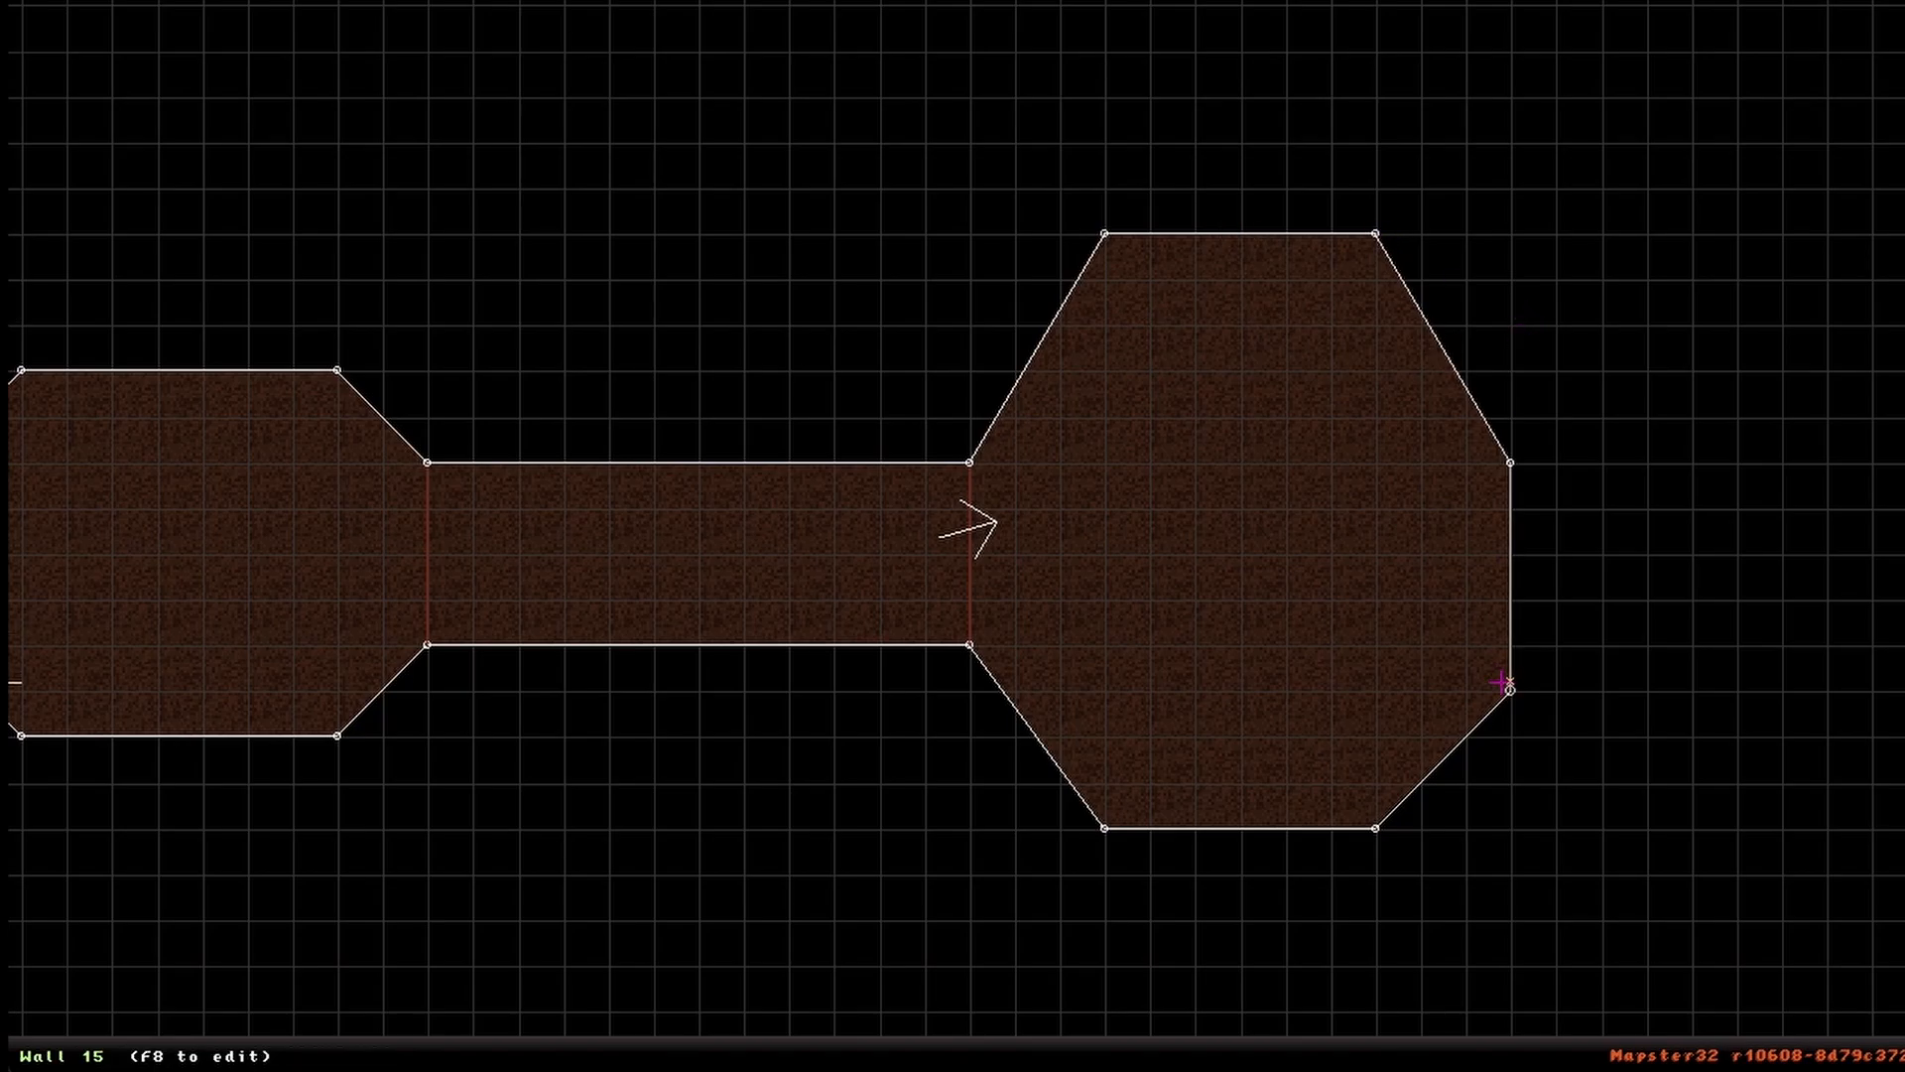
{"action": "left_click_drag", "start_coordinate": [1509, 687], "coordinate": [1509, 645]}
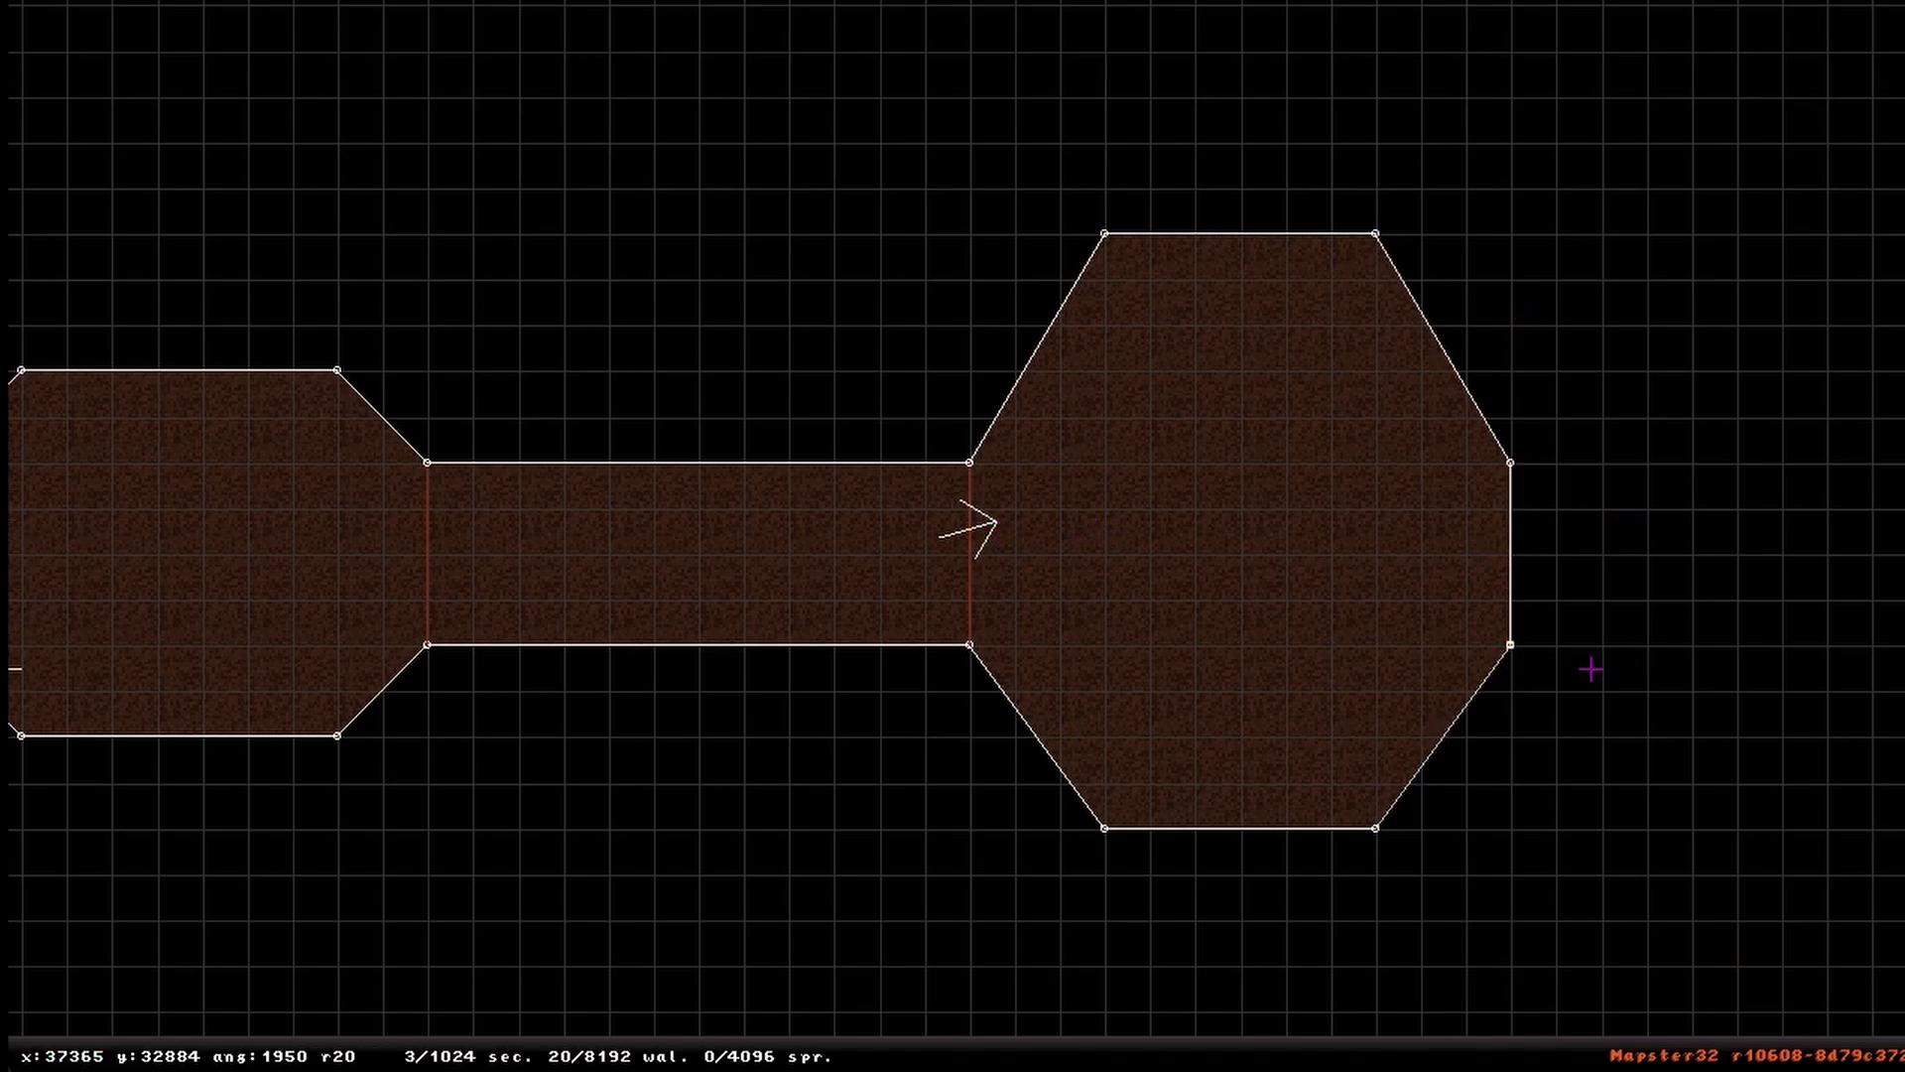
{"action": "right_click_drag", "start_coordinate": [1217, 595], "coordinate": [967, 530]}
{"action": "key", "text": "KP_Enter"}
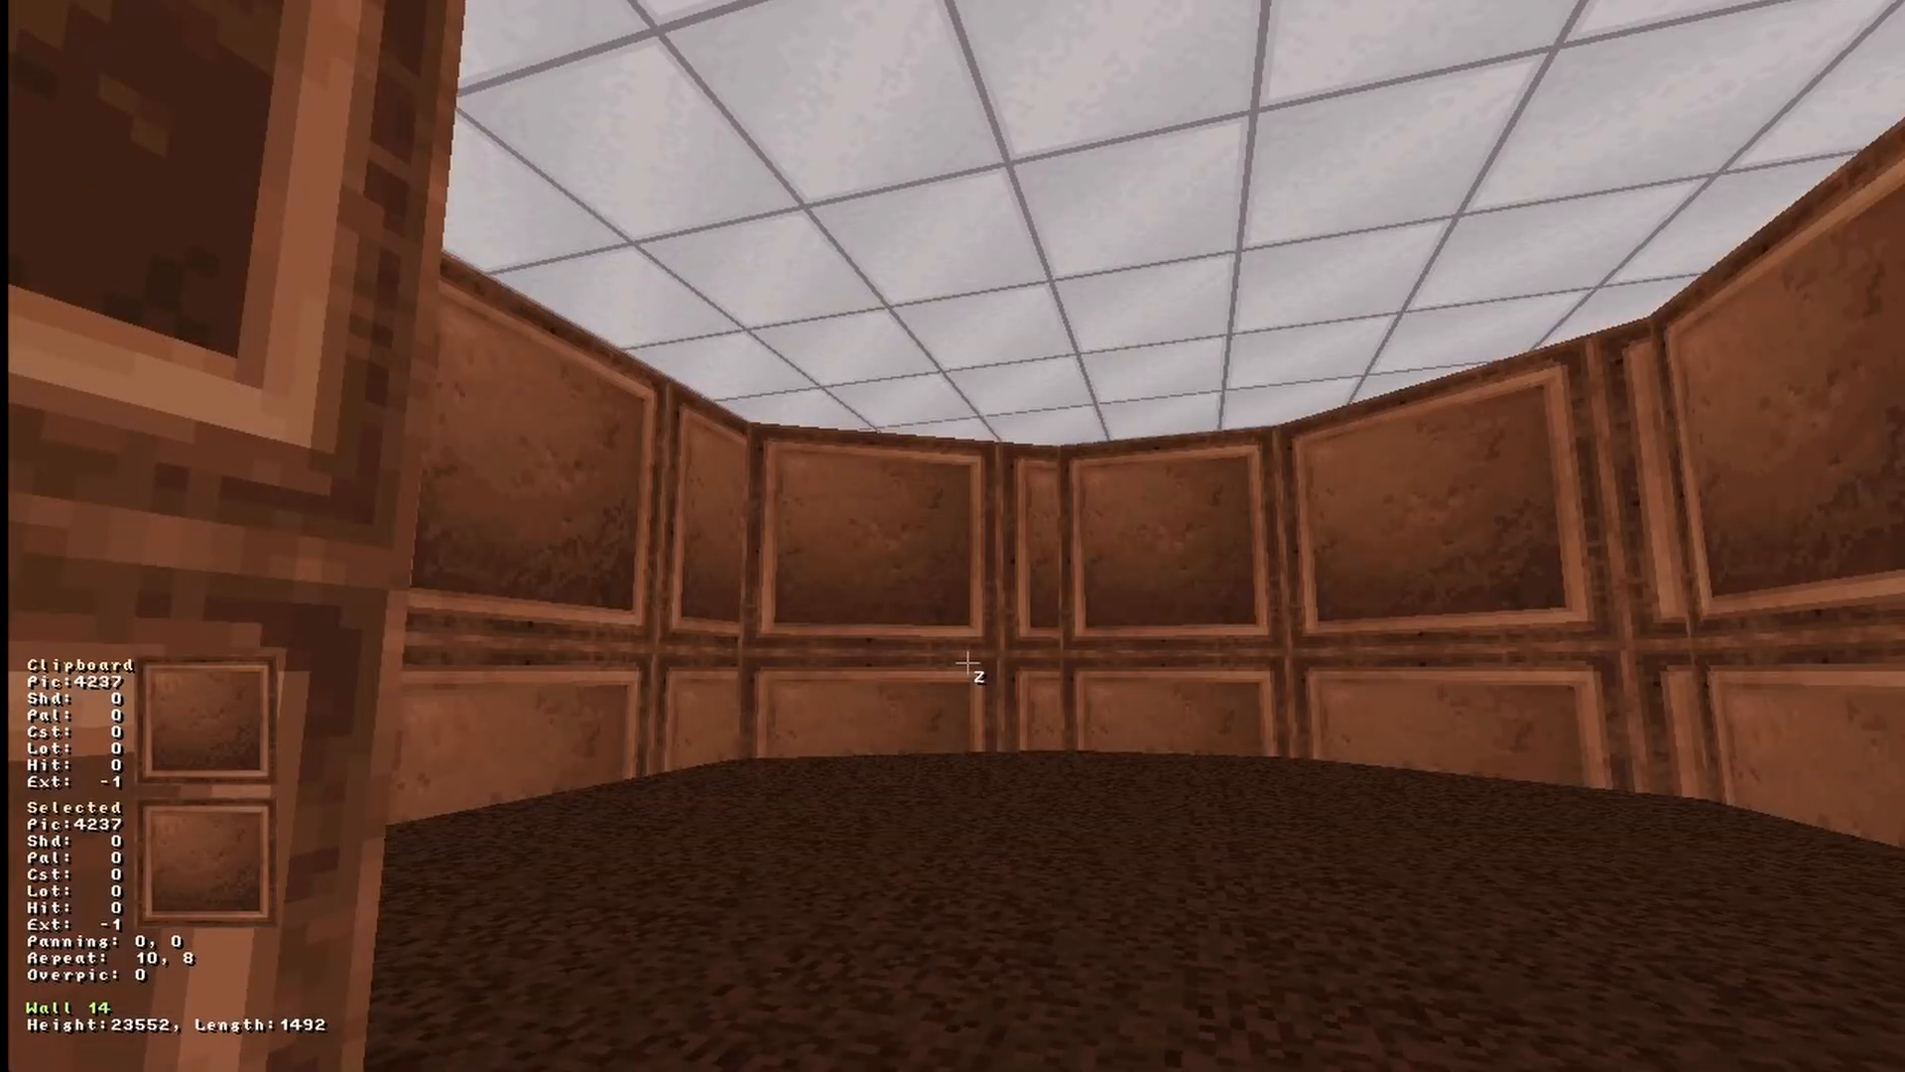
{"action": "middle_click_drag", "start_coordinate": [968, 663], "coordinate": [968, 663]}
{"action": "key", "text": "Down"}
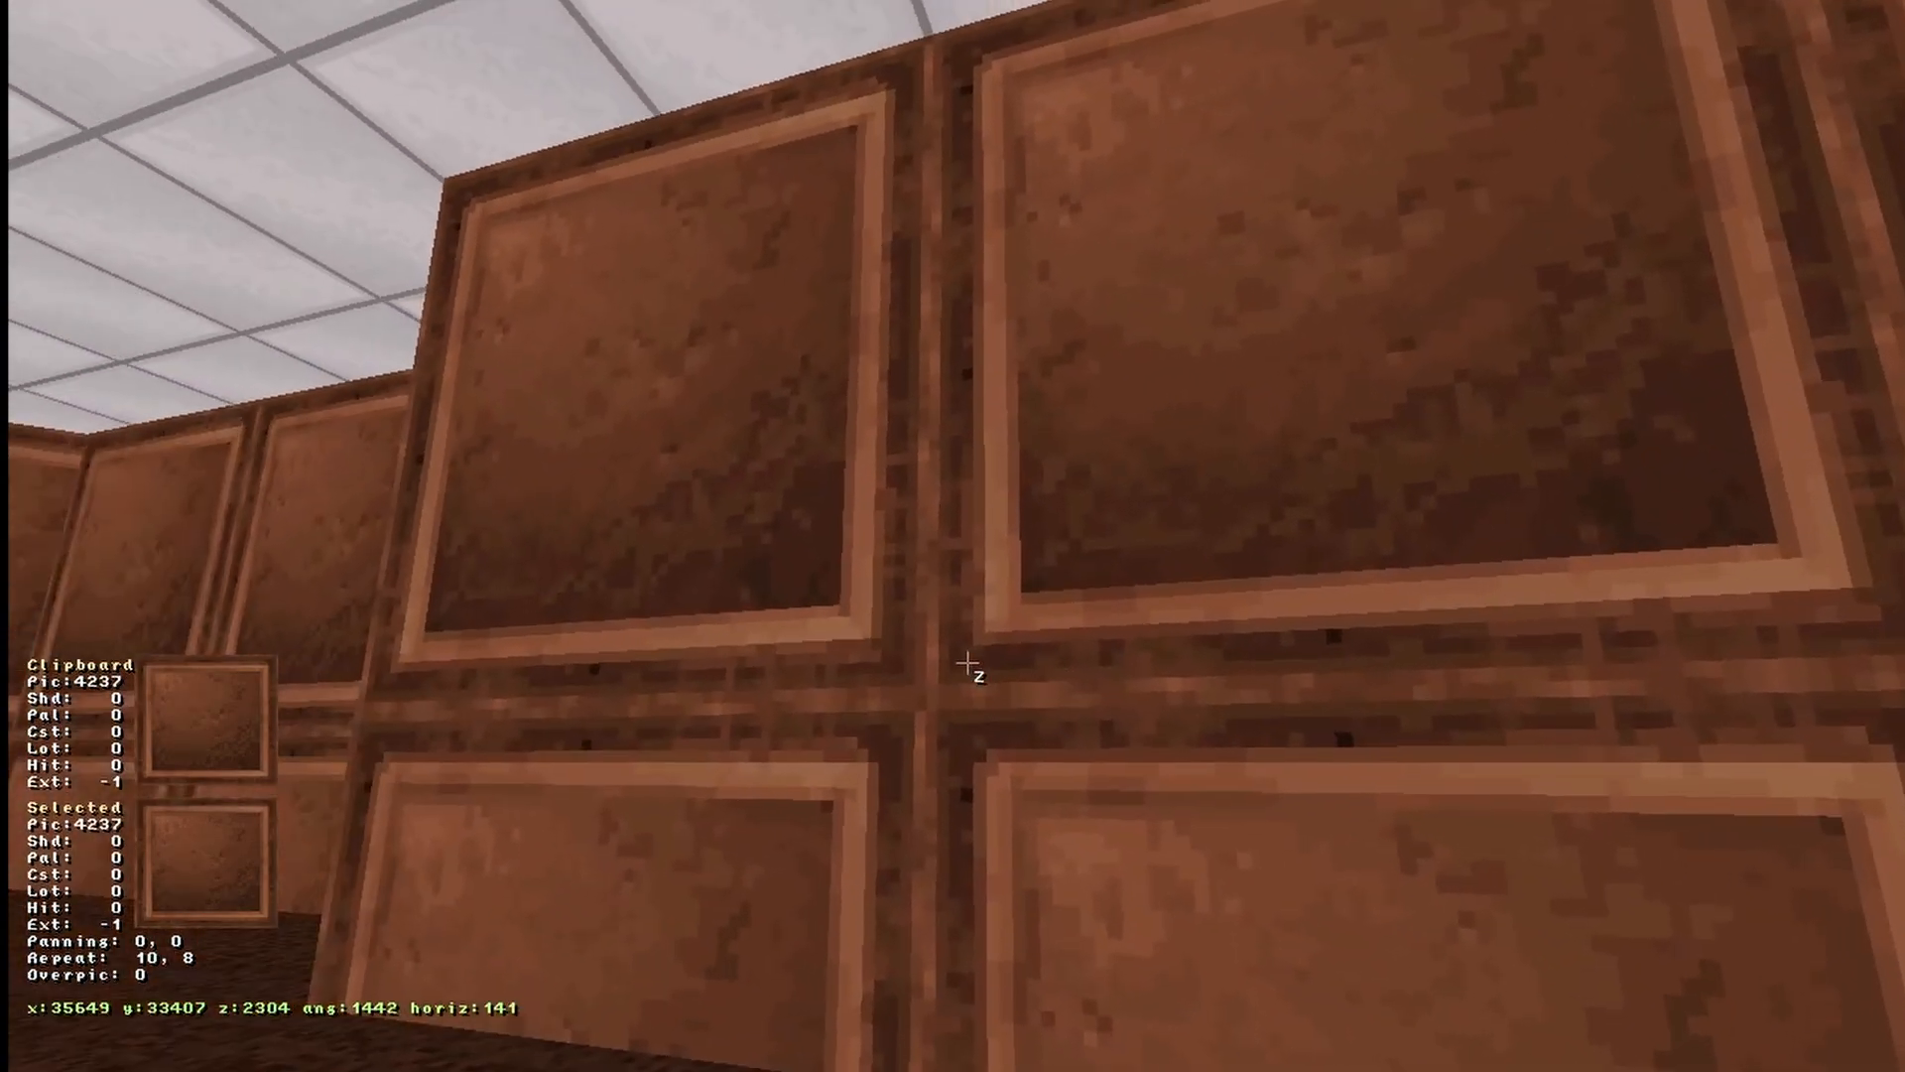
{"action": "key", "text": "KP_Enter"}
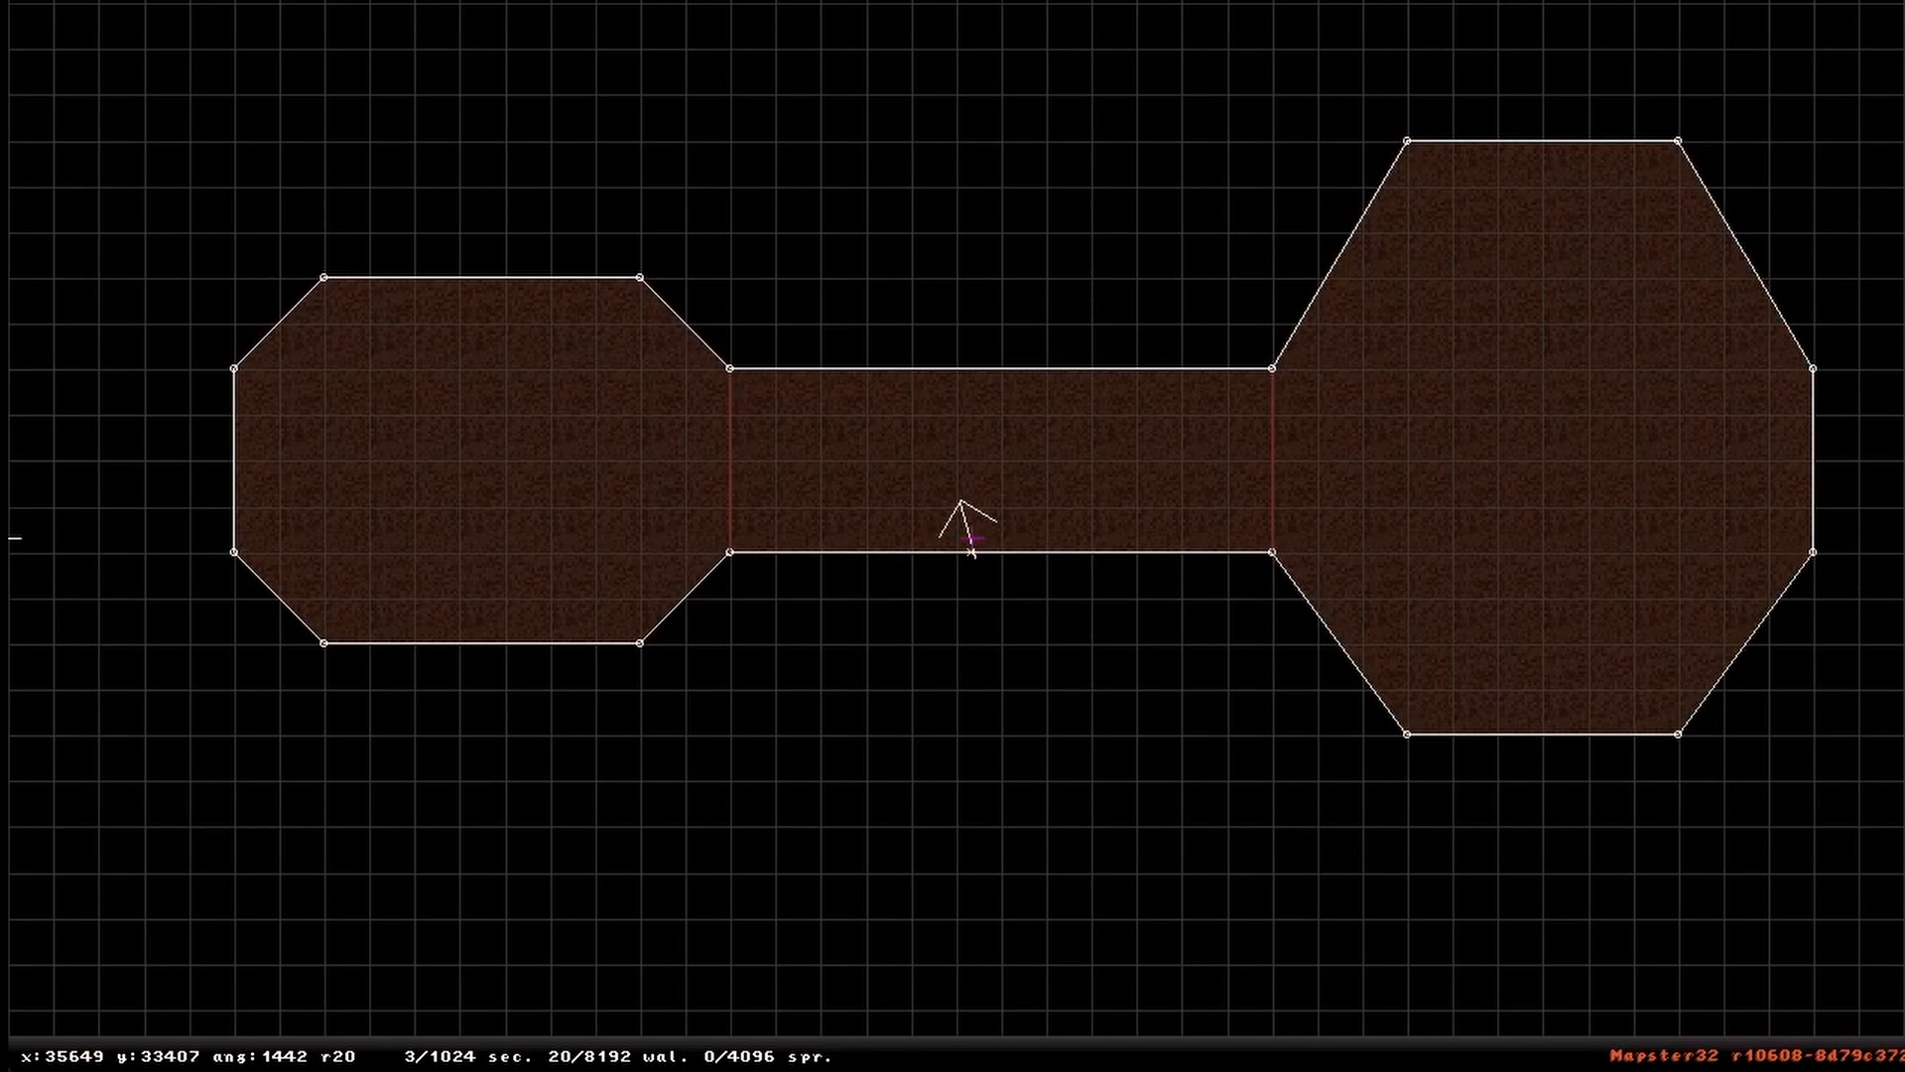
{"action": "key", "text": "space"}
{"action": "key", "text": "BackSpace"}
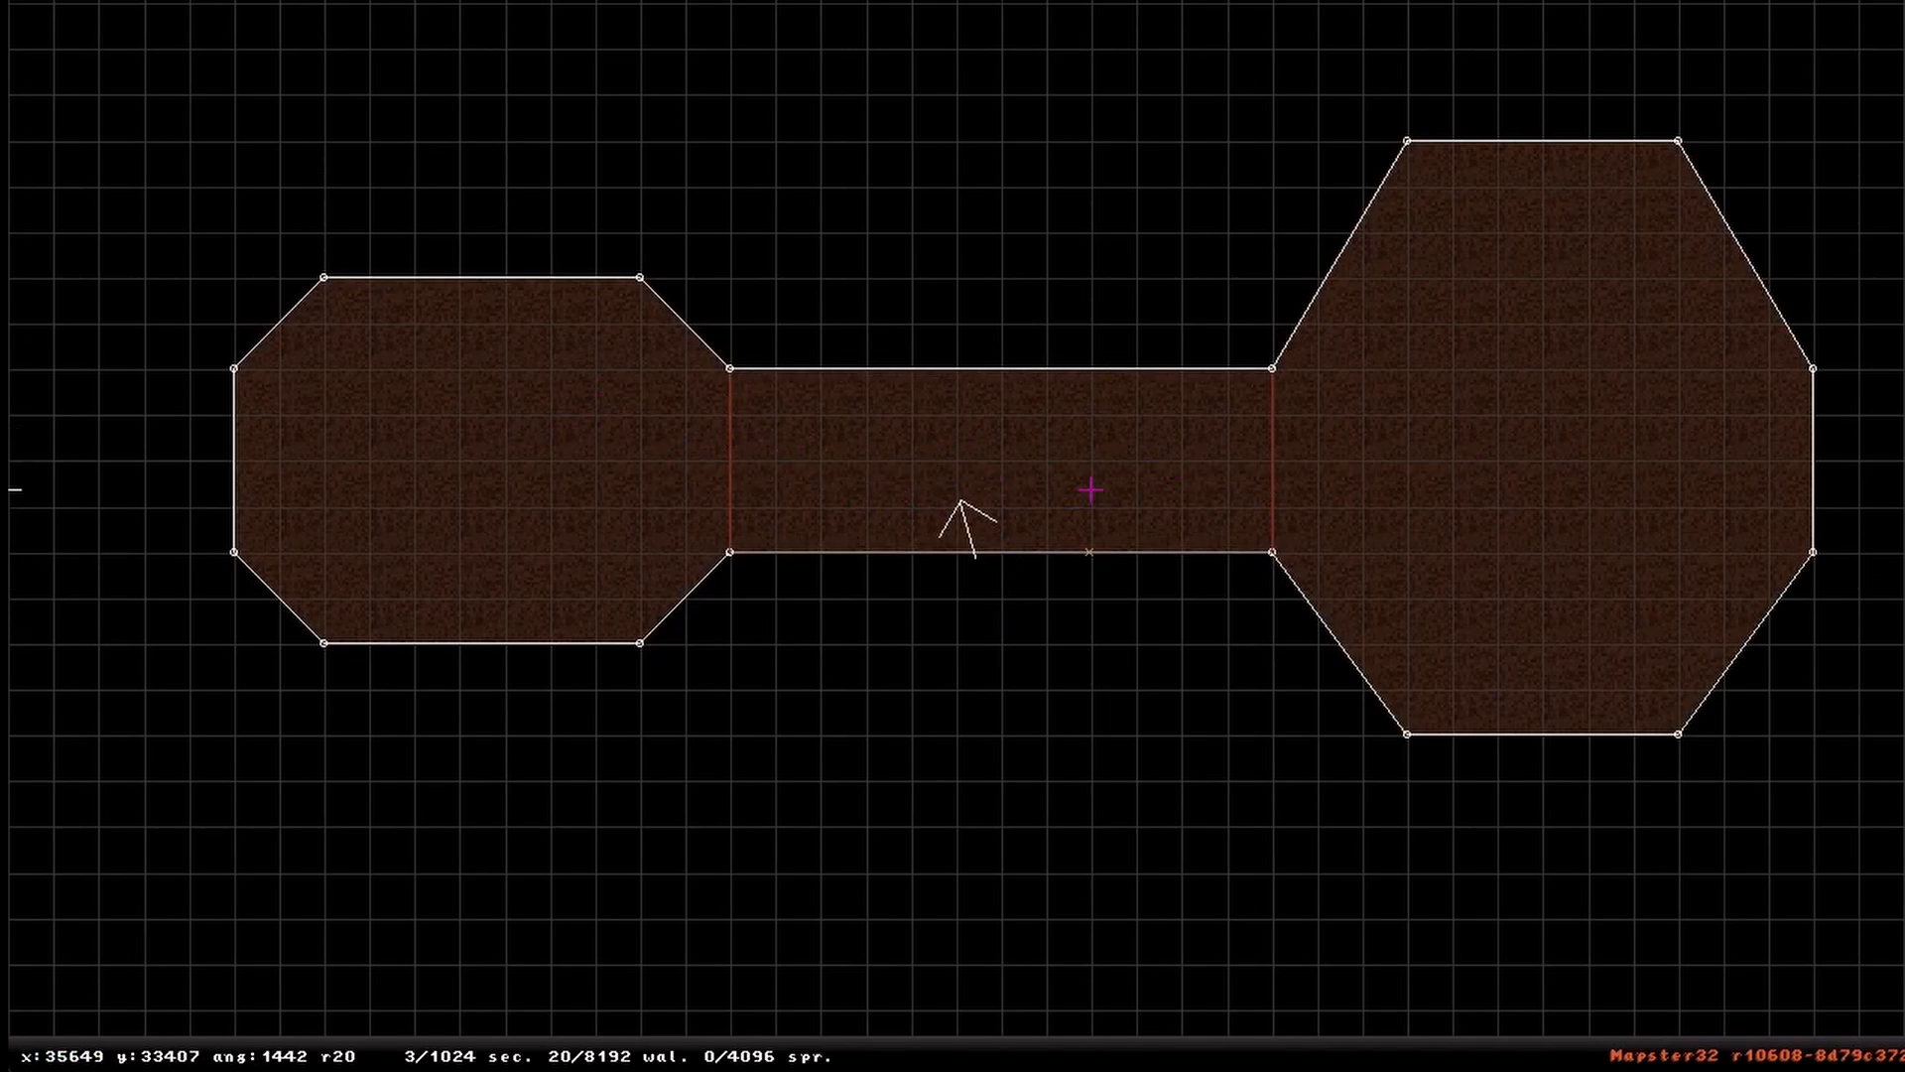
{"action": "key", "text": "KP_Enter"}
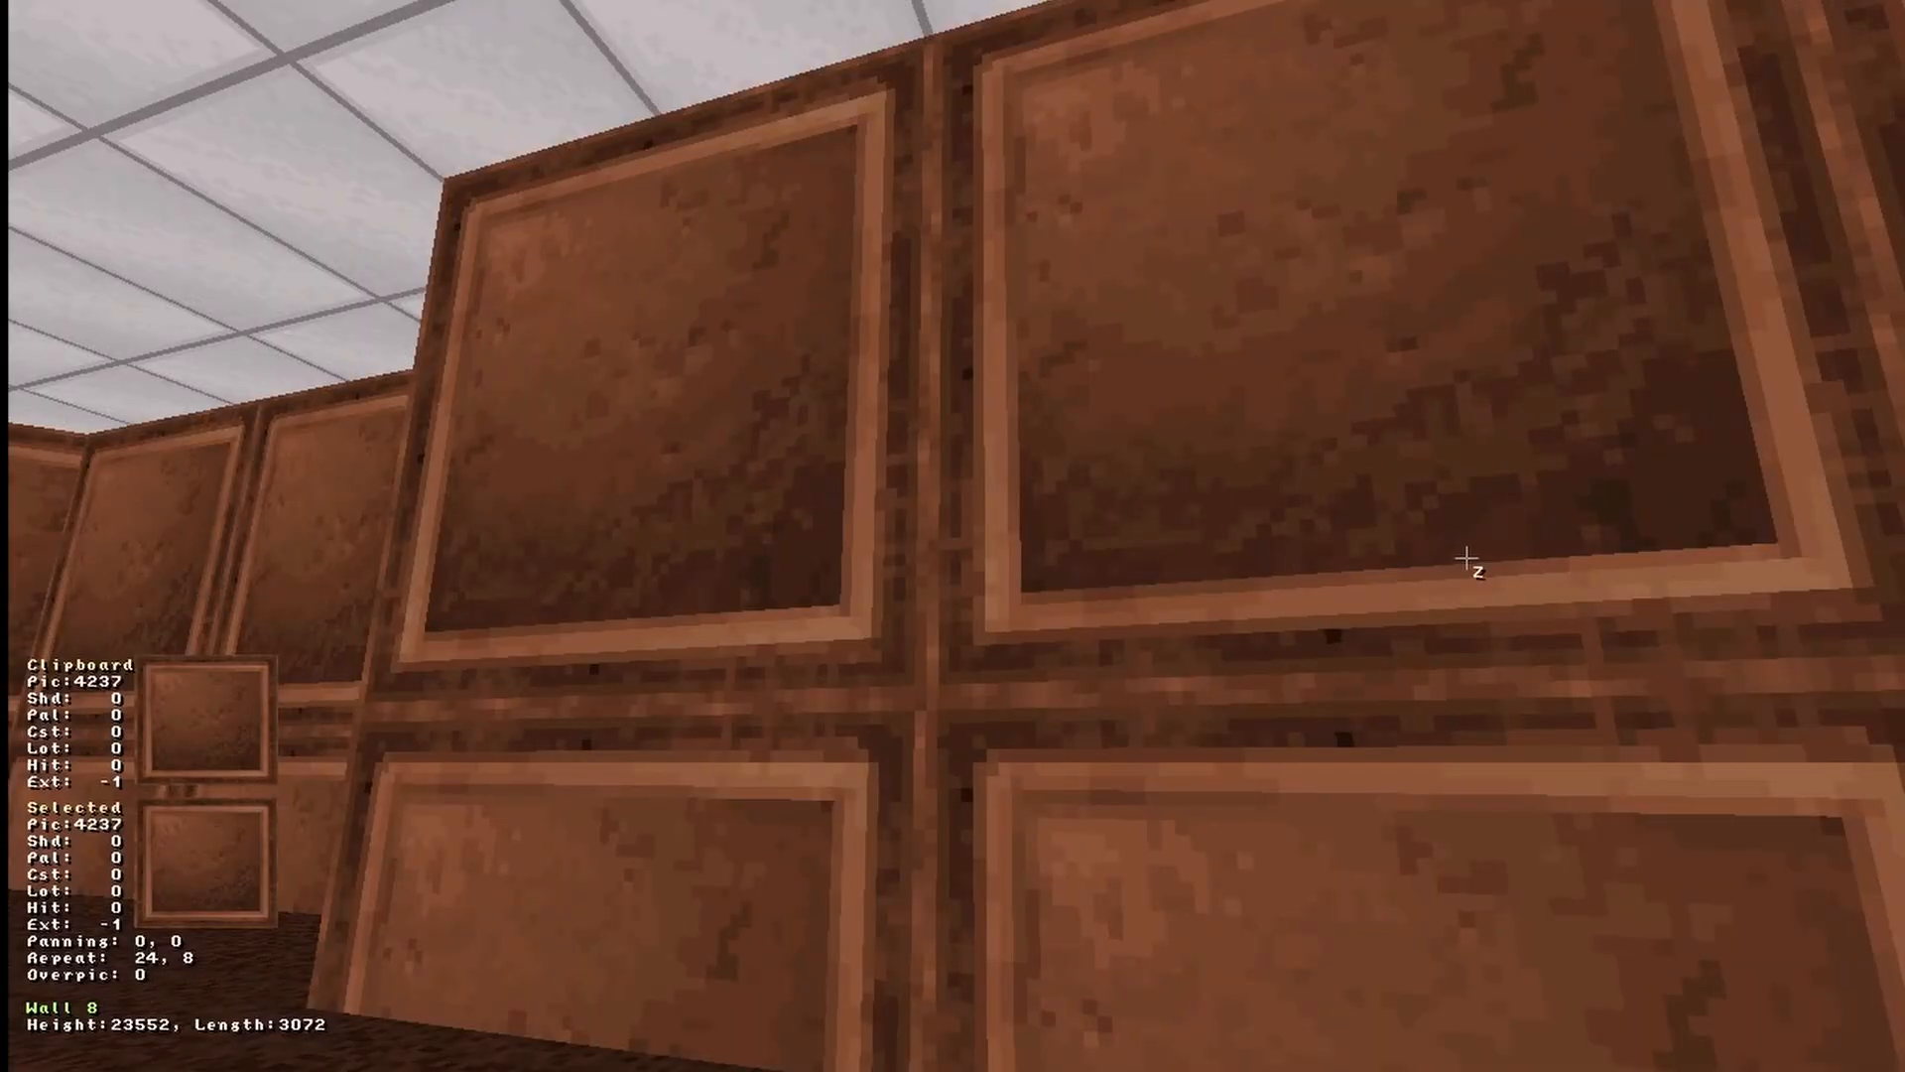
Step: Apply the grey riveted panel texture, tile 4154, to the corridor's long side wall
{"action": "key", "text": "v"}
{"action": "key", "text": "v"}
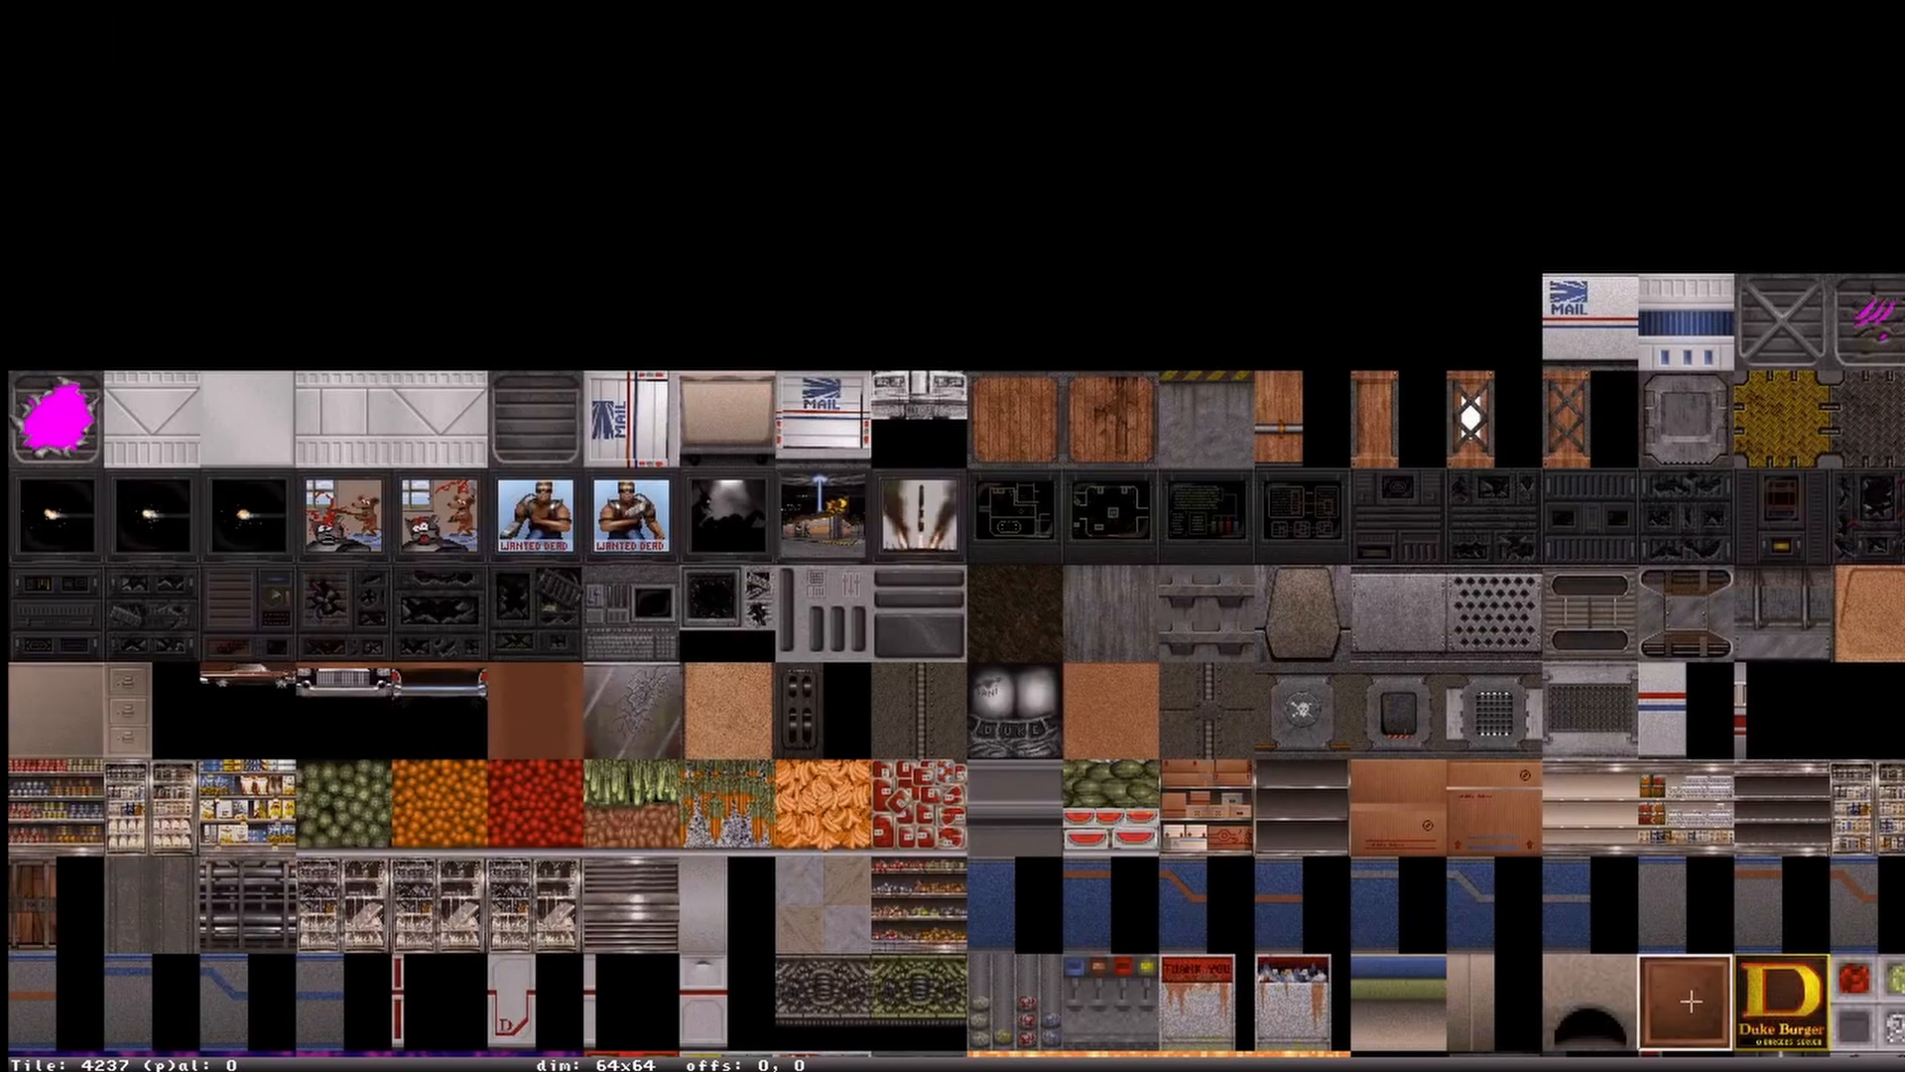
{"action": "left_click", "coordinate": [1398, 614]}
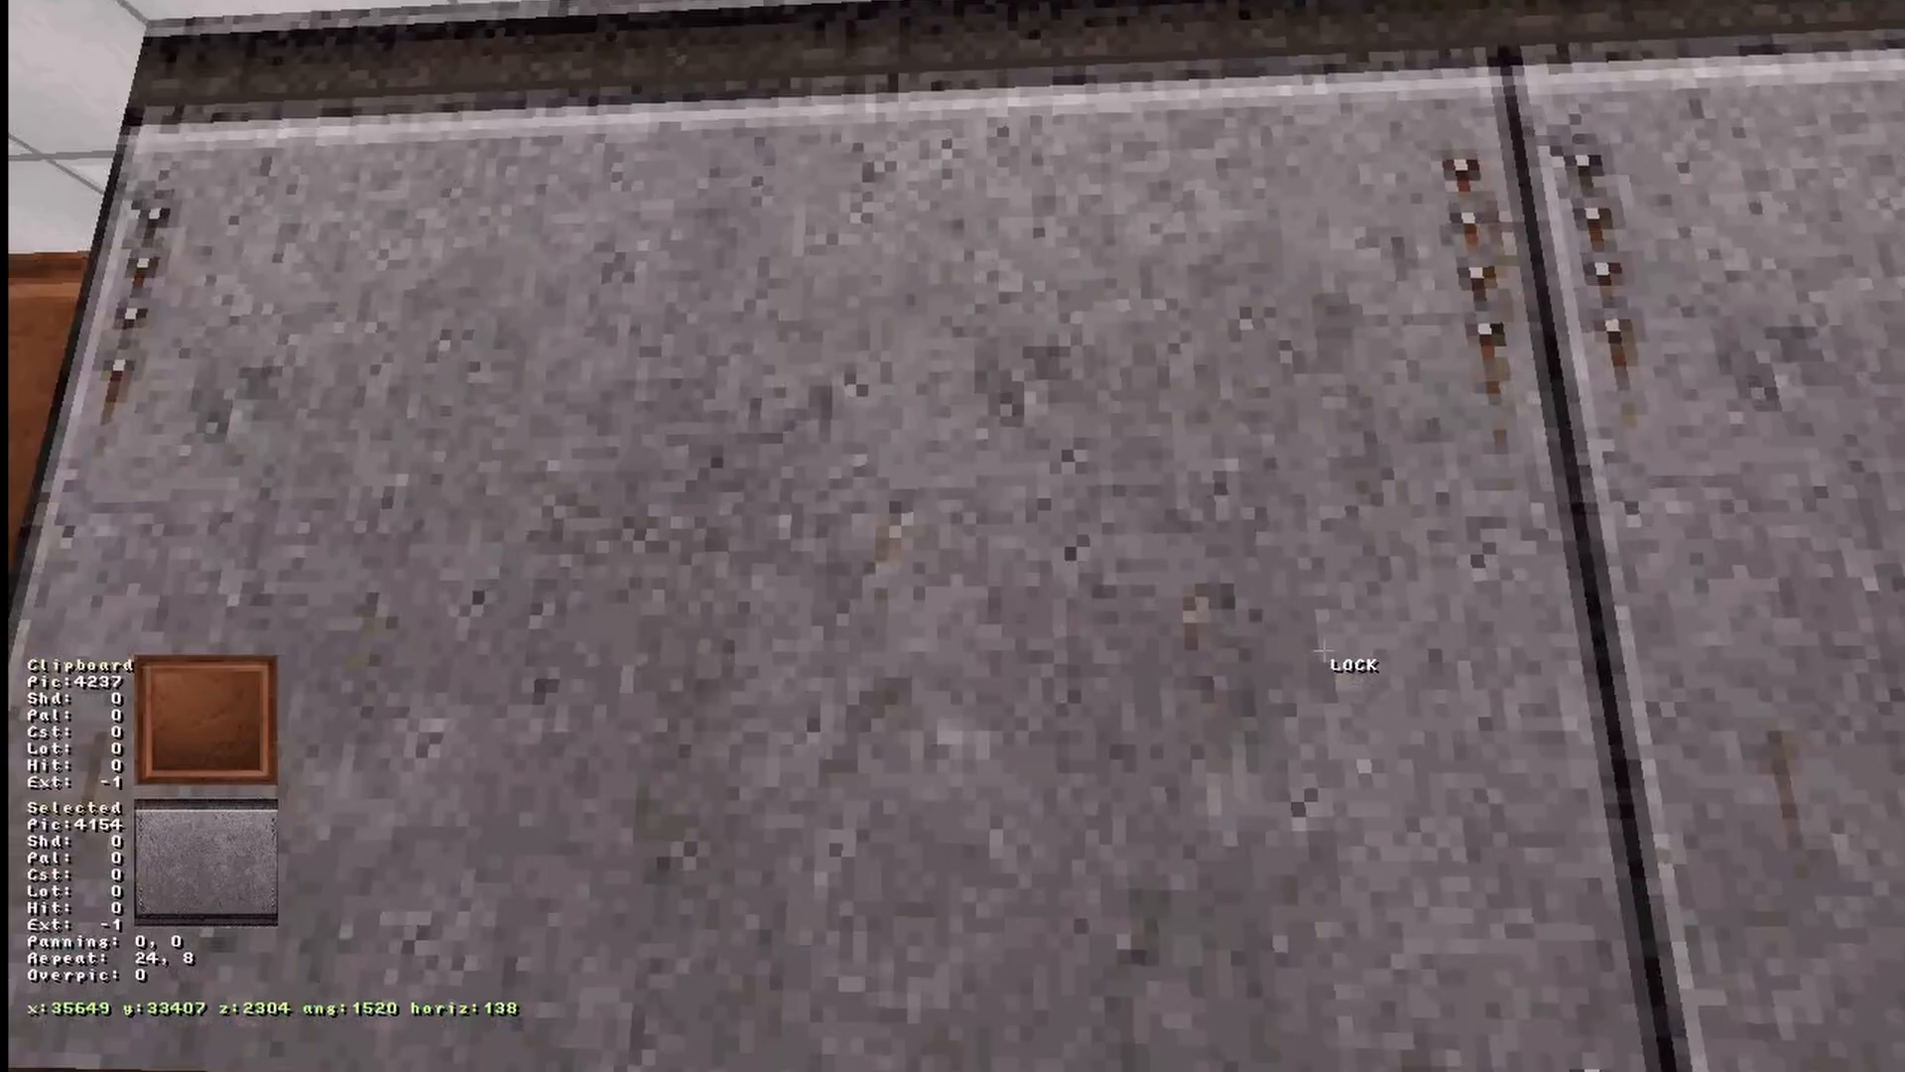
Step: Finish texturing the corridor with the same grey panel on the opposite wall, a brown woven floor and a dark grey woven ceiling
{"action": "key", "text": "v"}
{"action": "left_click", "coordinate": [151, 38]}
{"action": "key", "text": "v"}
{"action": "key", "text": "v"}
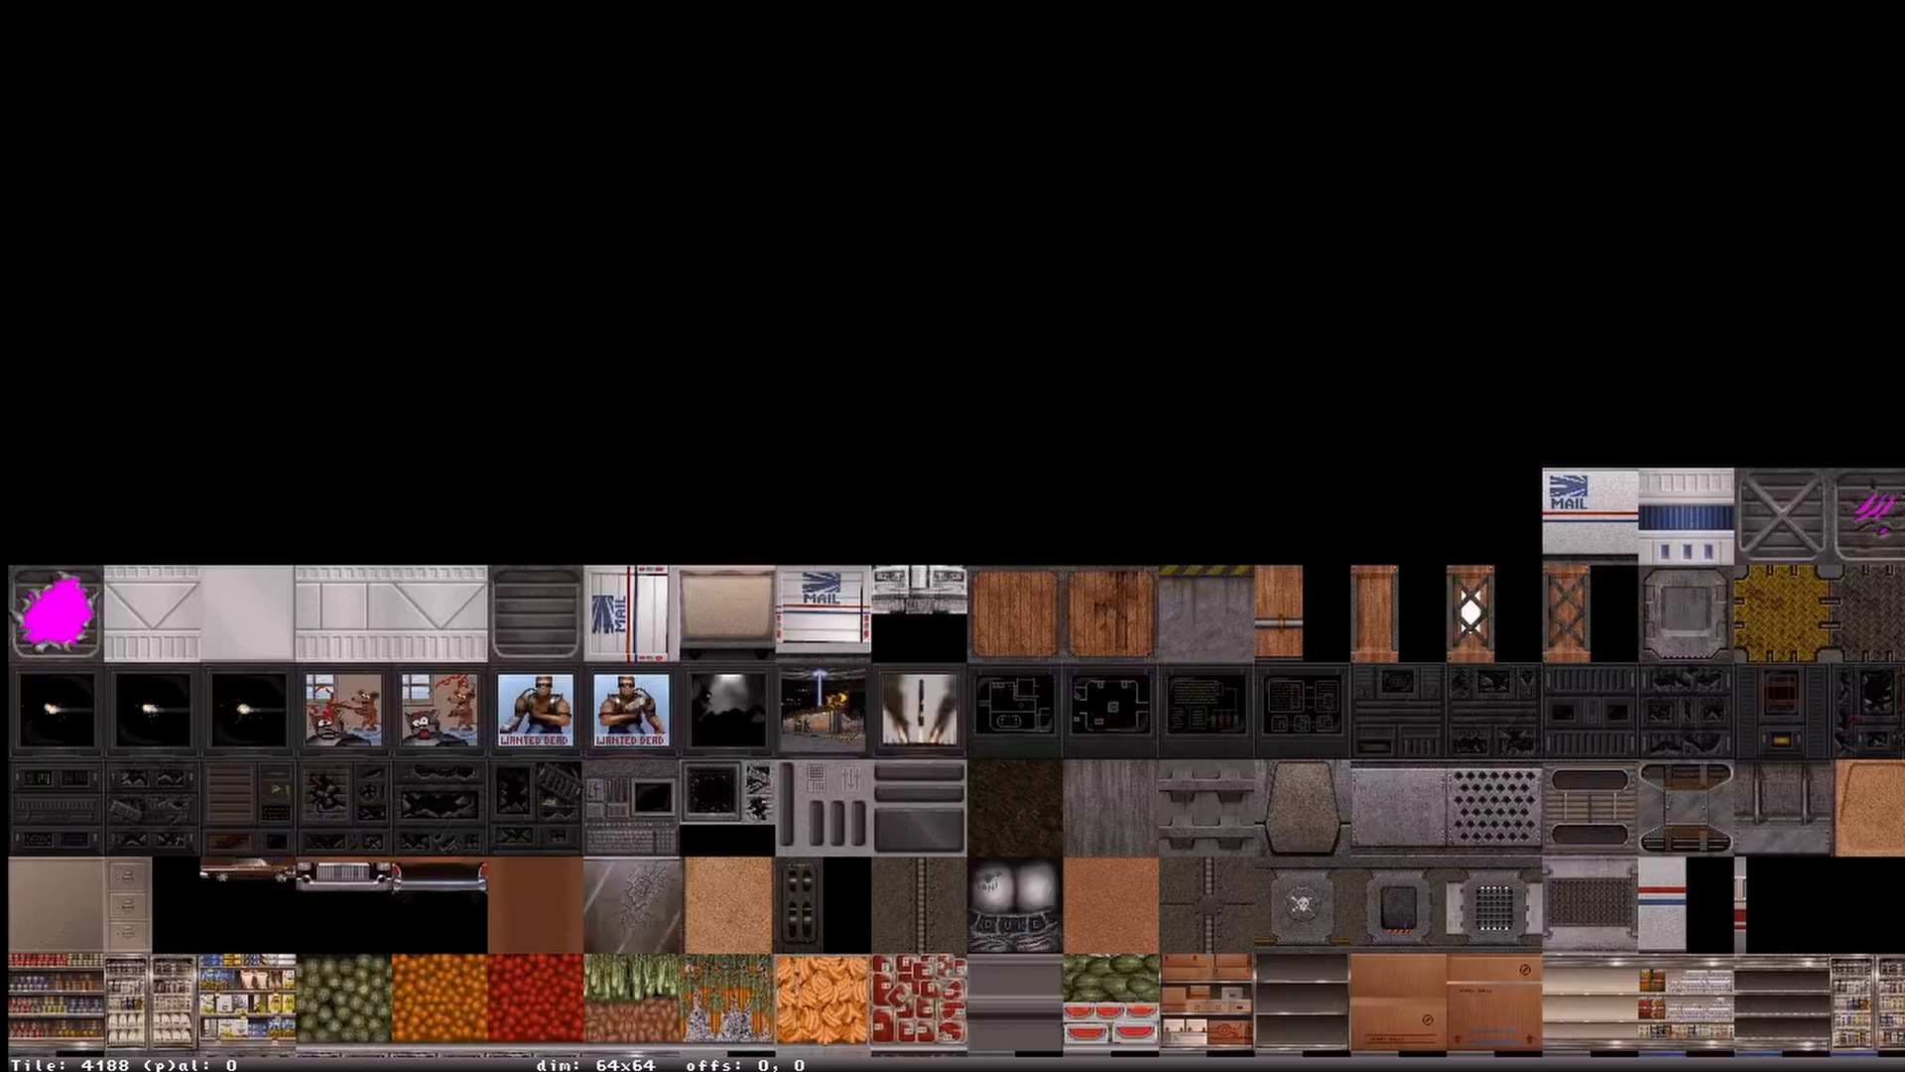
{"action": "left_click", "coordinate": [1458, 794]}
{"action": "key", "text": "v"}
{"action": "left_click", "coordinate": [79, 30]}
Step: Walk from the first room through the corridor into the second room and back to examine the textures
{"action": "key", "text": "Up"}
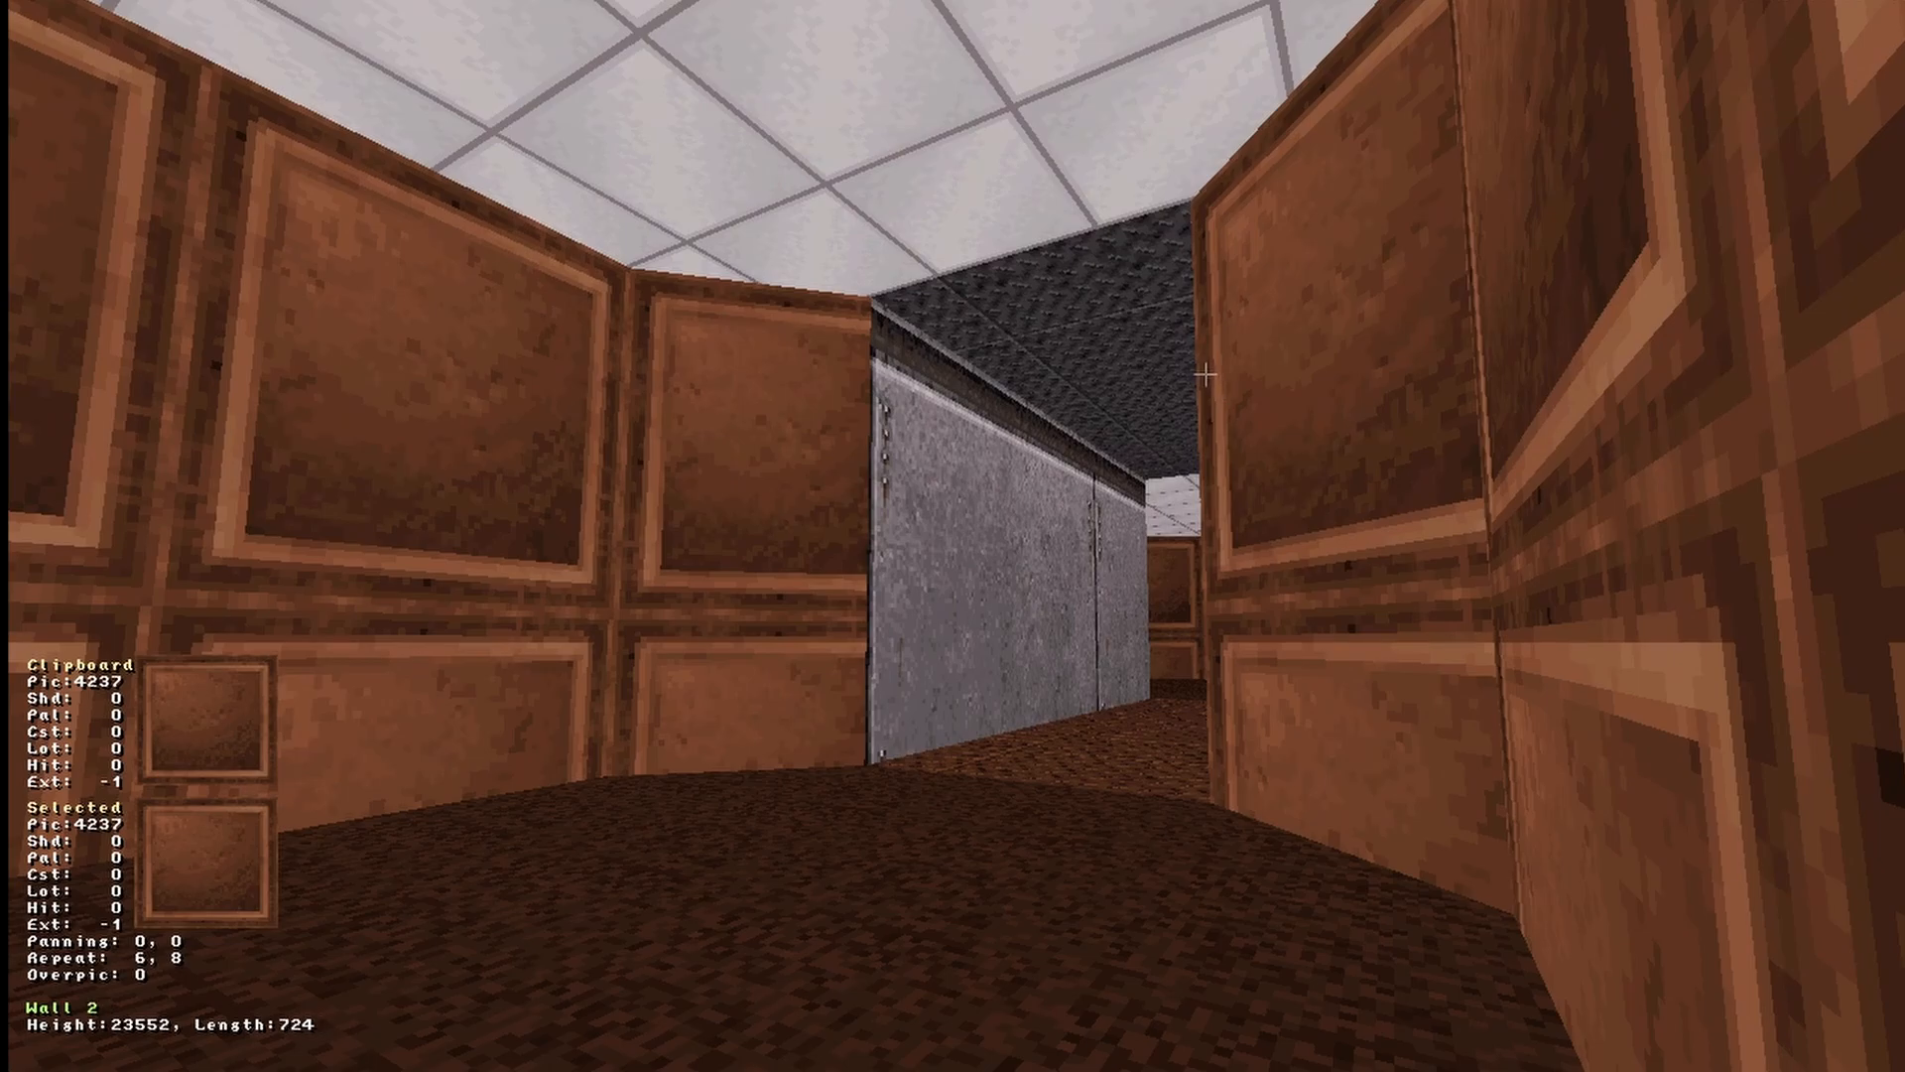
{"action": "key", "text": "Up"}
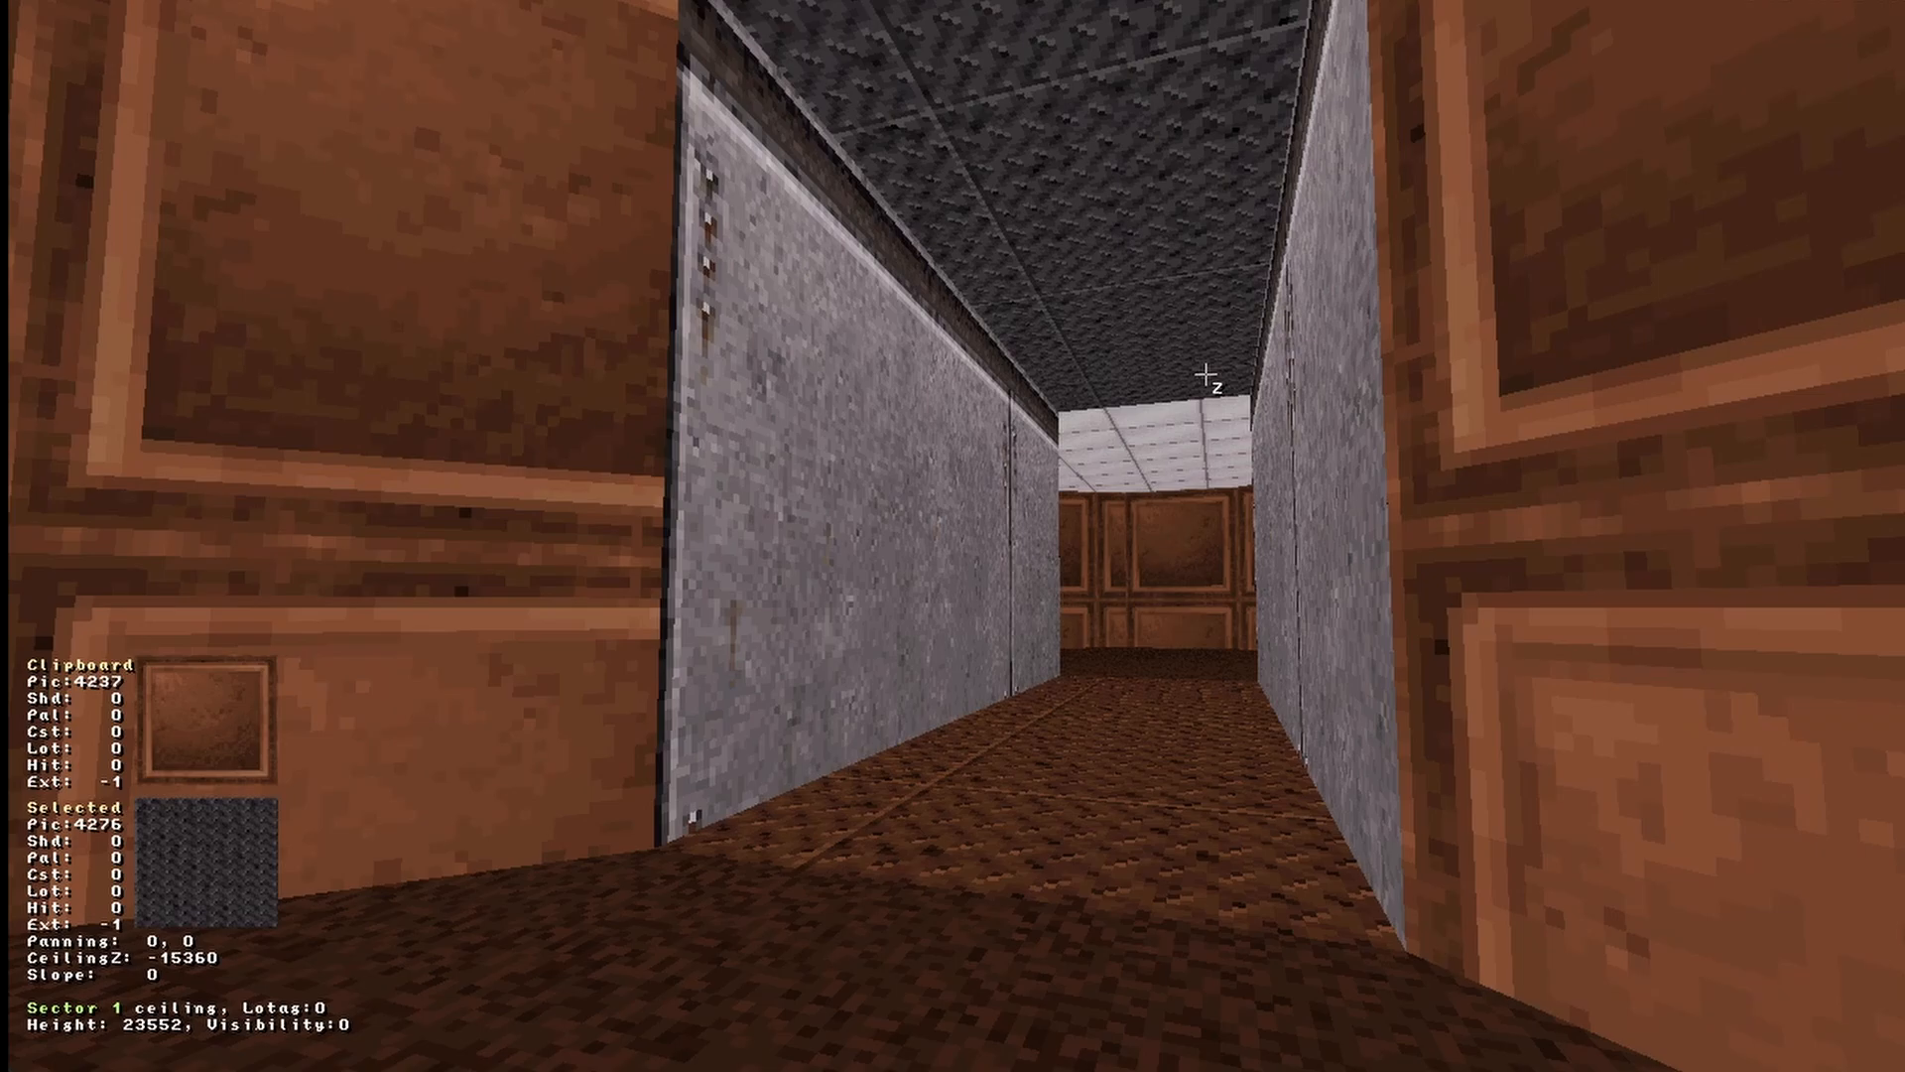
{"action": "key", "text": "Up"}
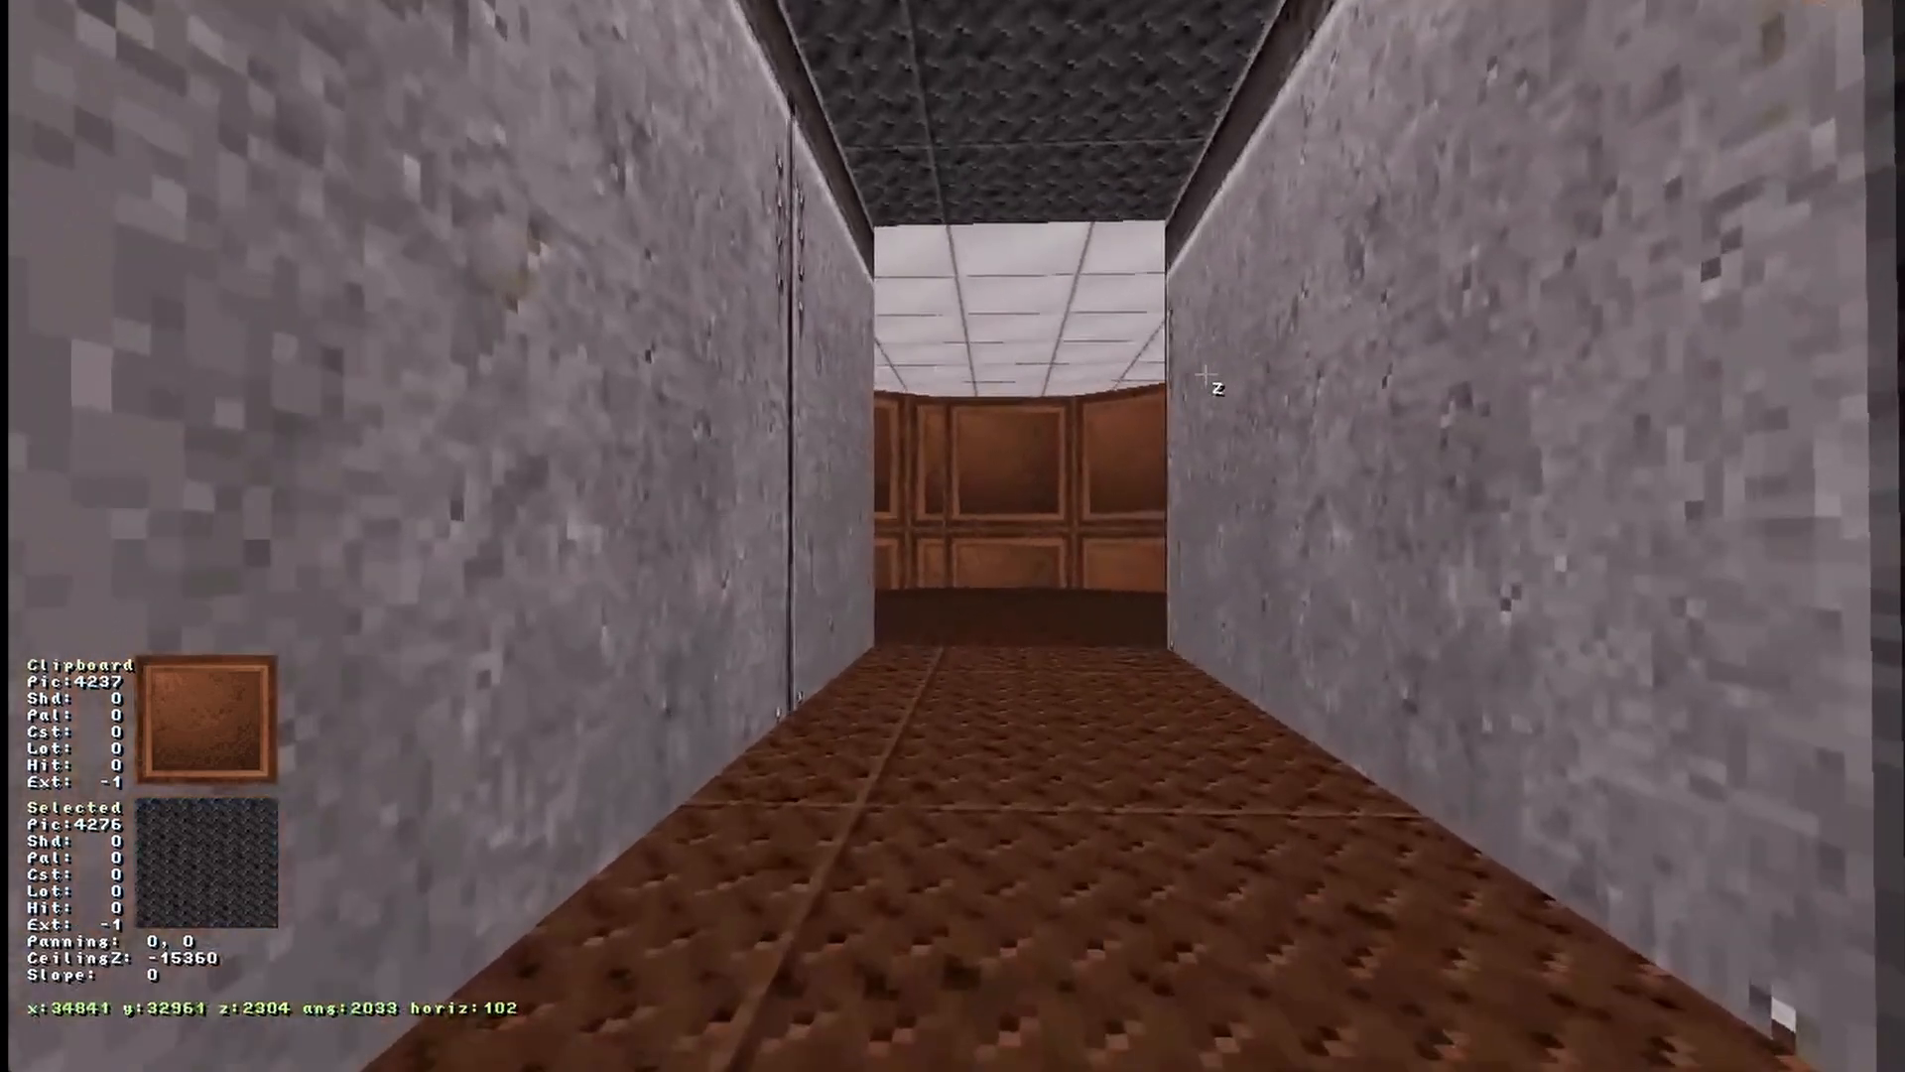
{"action": "key", "text": "Up"}
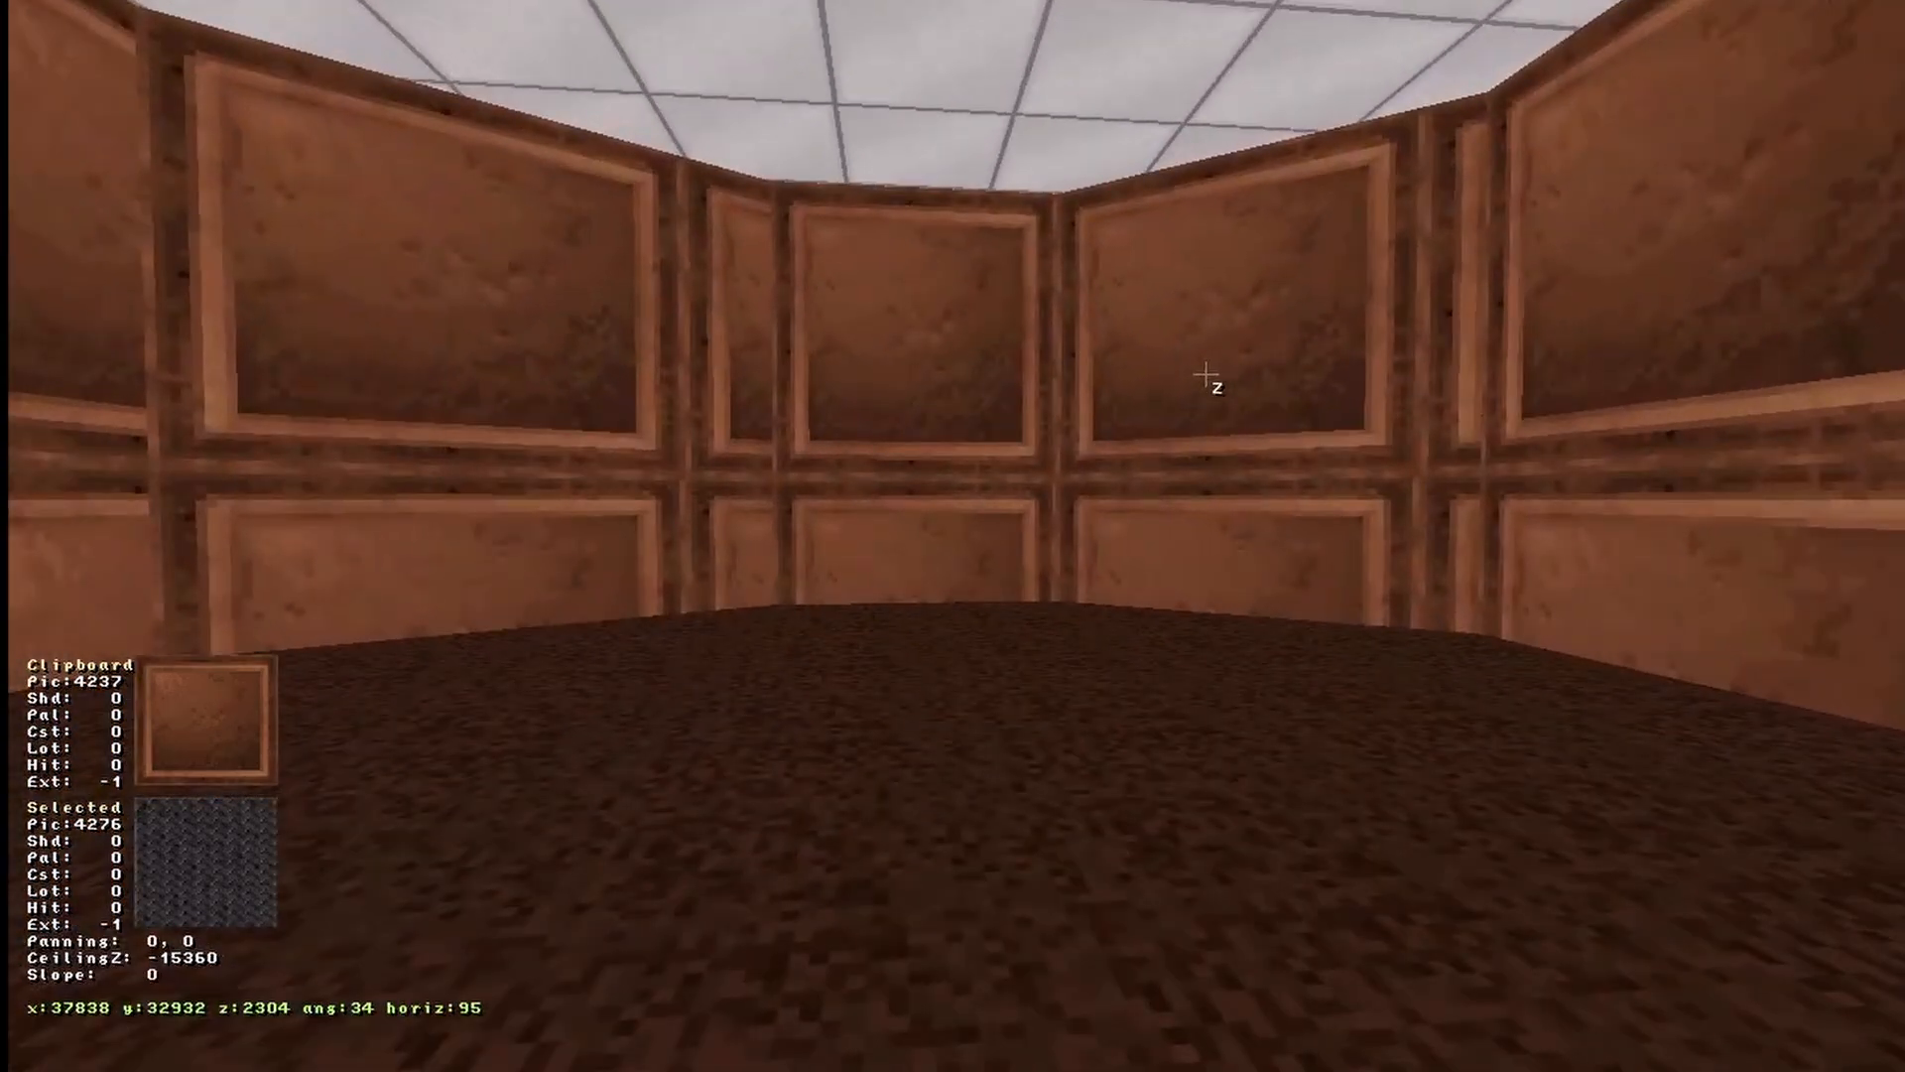
{"action": "key", "text": "Left"}
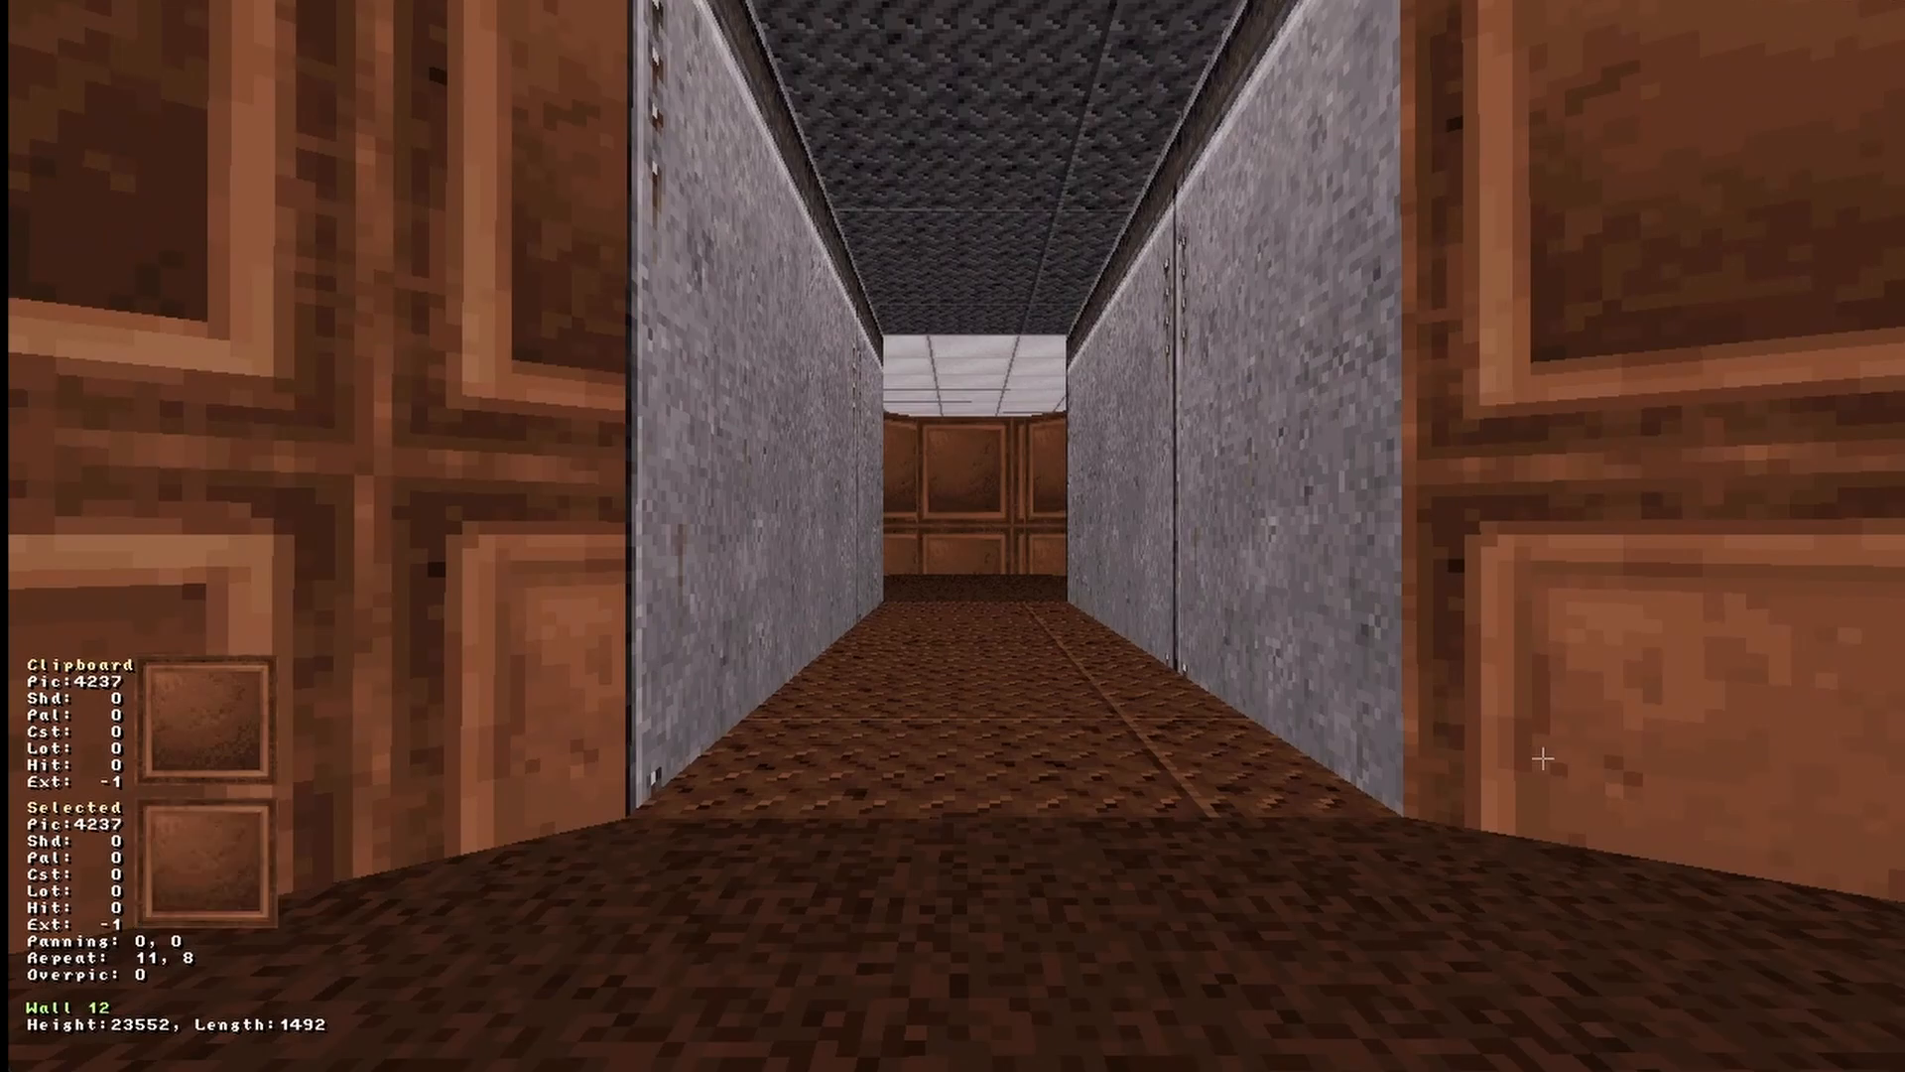
{"action": "key", "text": "Up"}
Step: Split a narrow sector off the corridor beside the first room, inserting a vertex on each long wall one finer grid square in
{"action": "key", "text": "Return"}
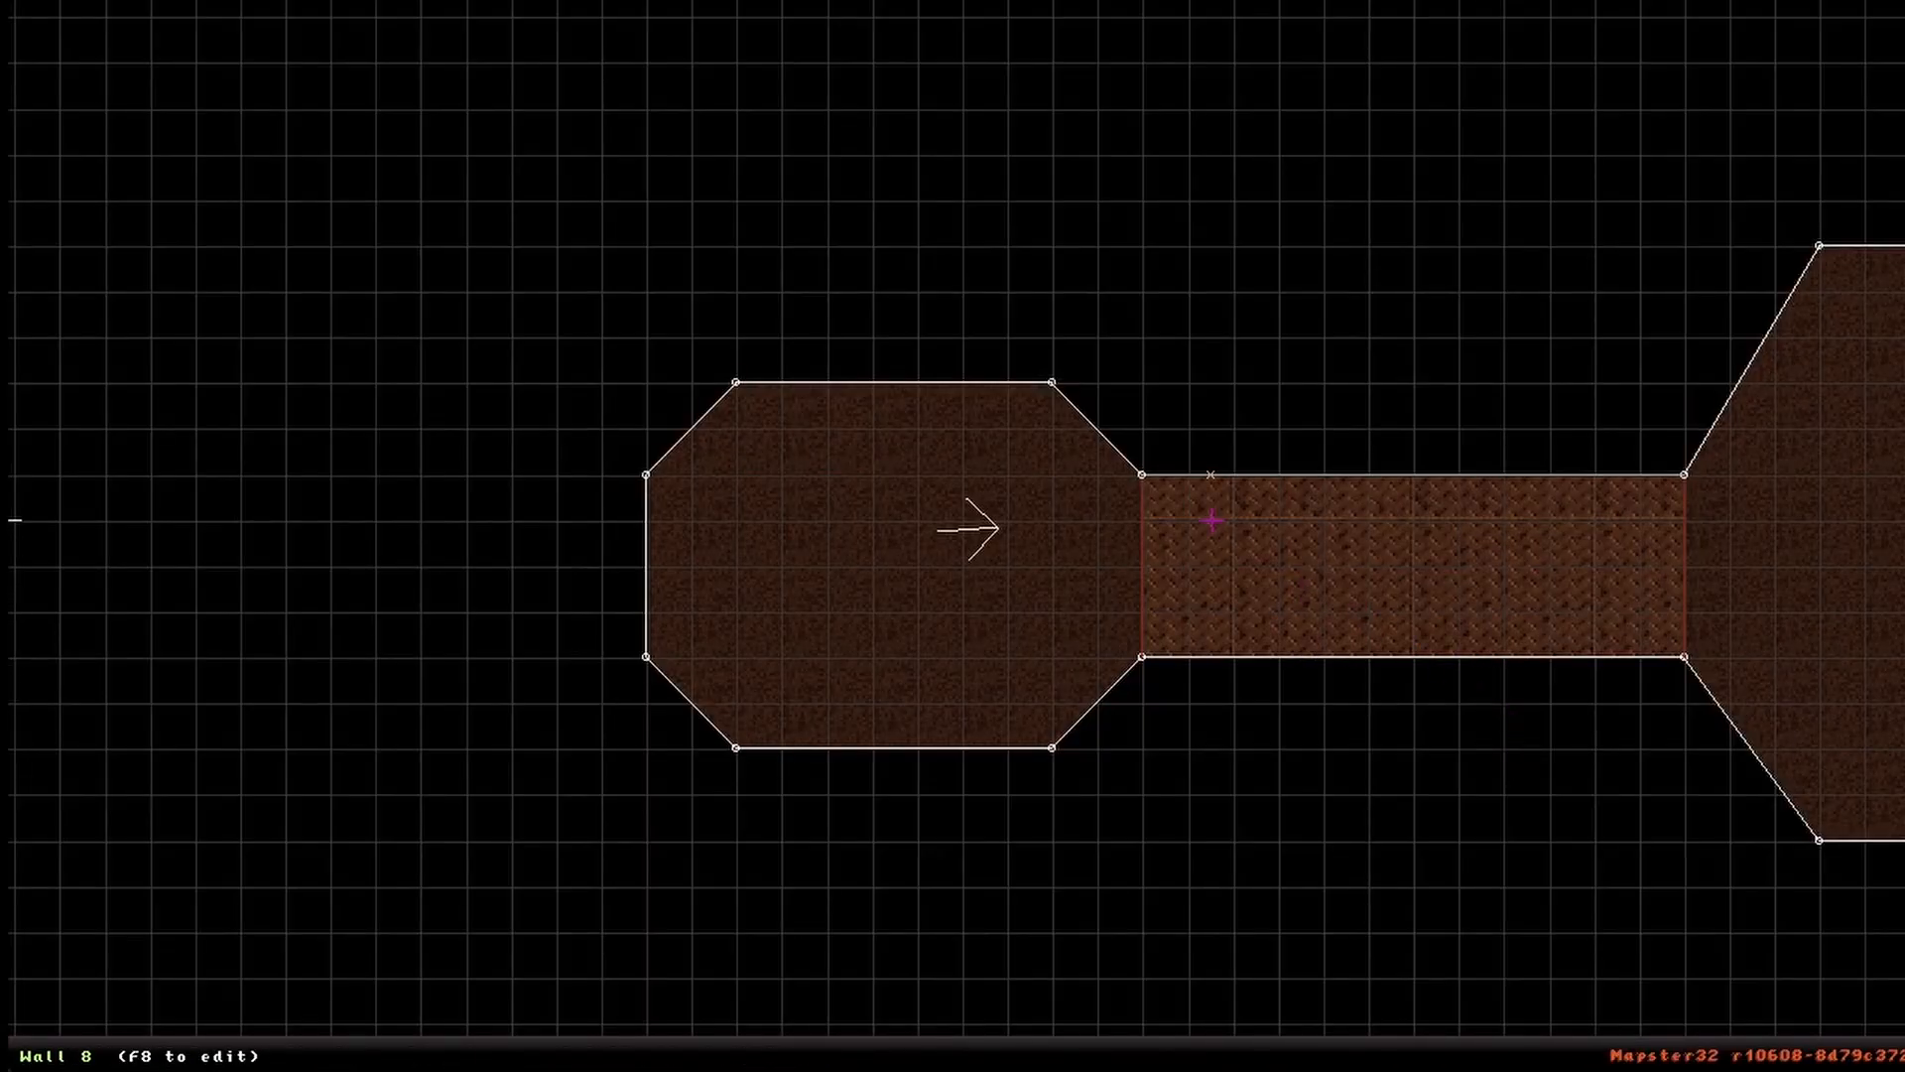
{"action": "right_click_drag", "start_coordinate": [1200, 519], "coordinate": [969, 529]}
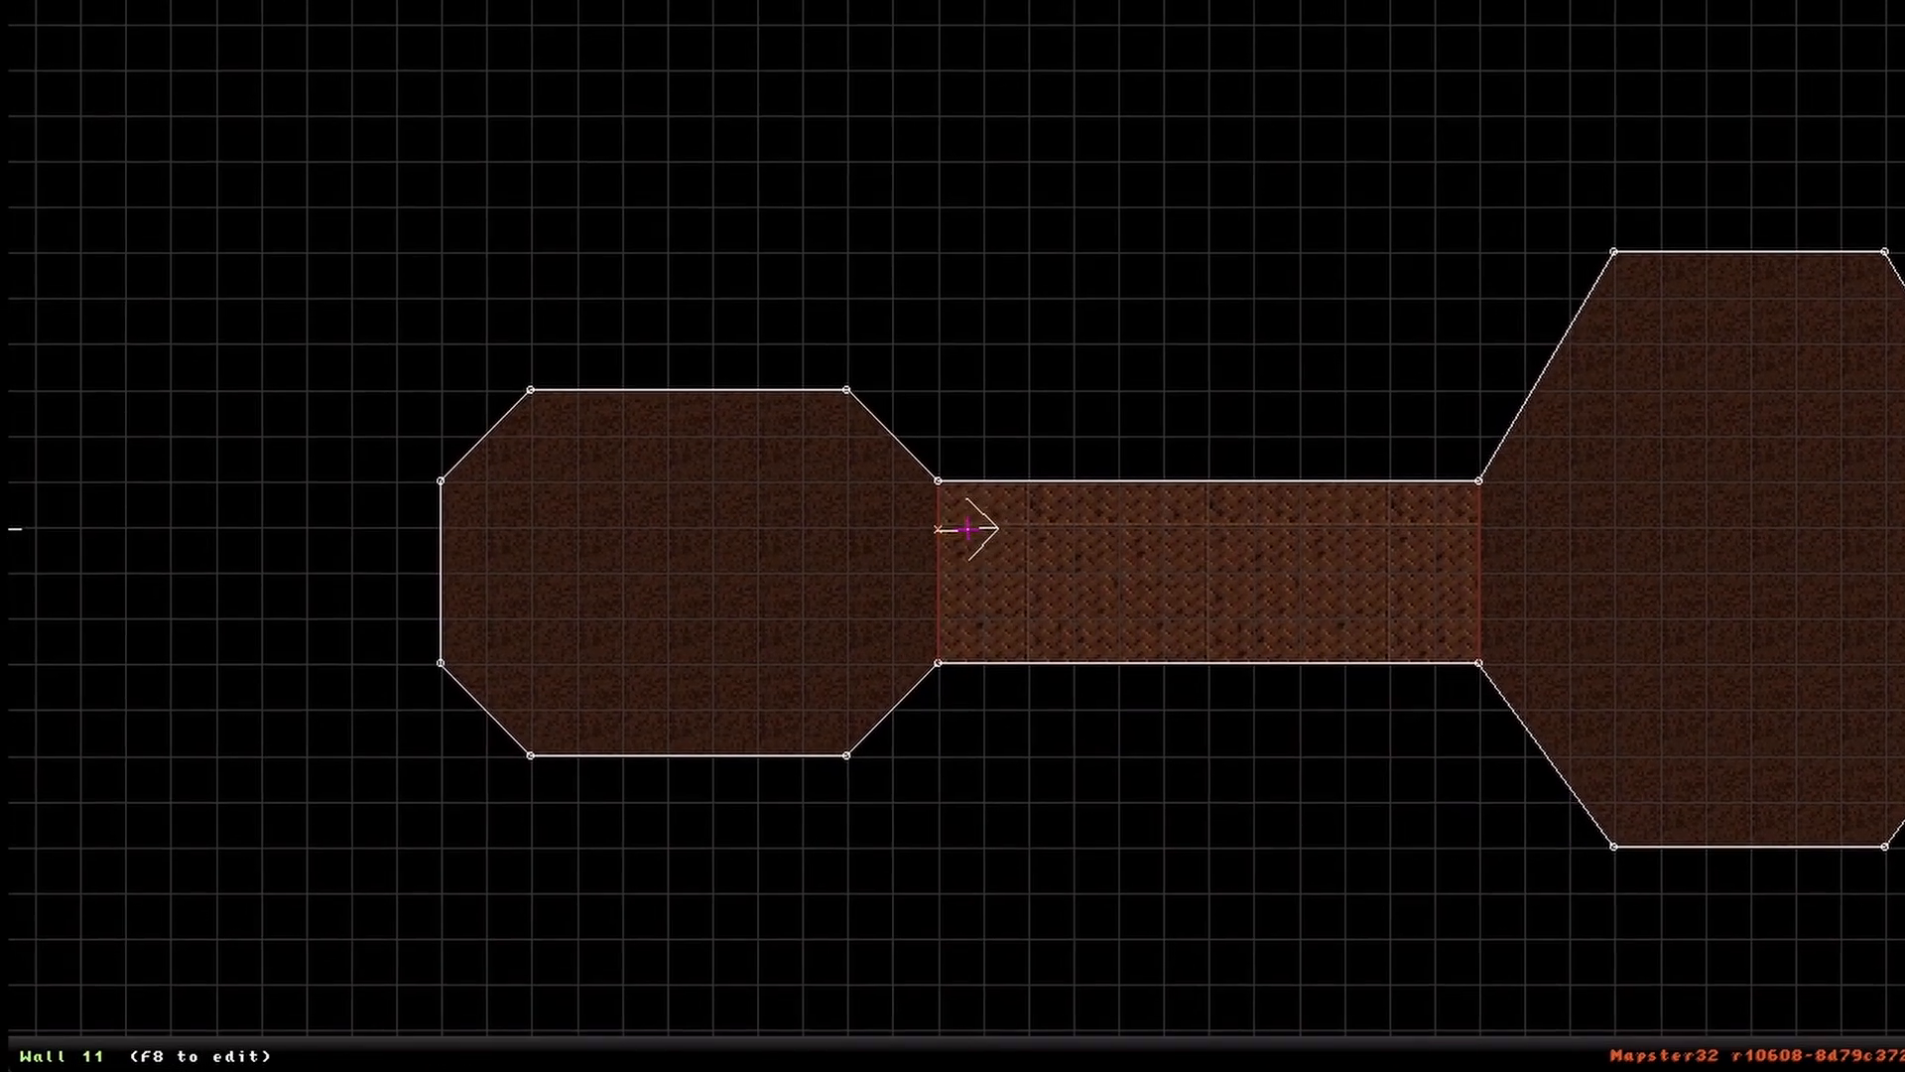
{"action": "scroll", "coordinate": [968, 529], "scroll_direction": "up", "scroll_amount": 3}
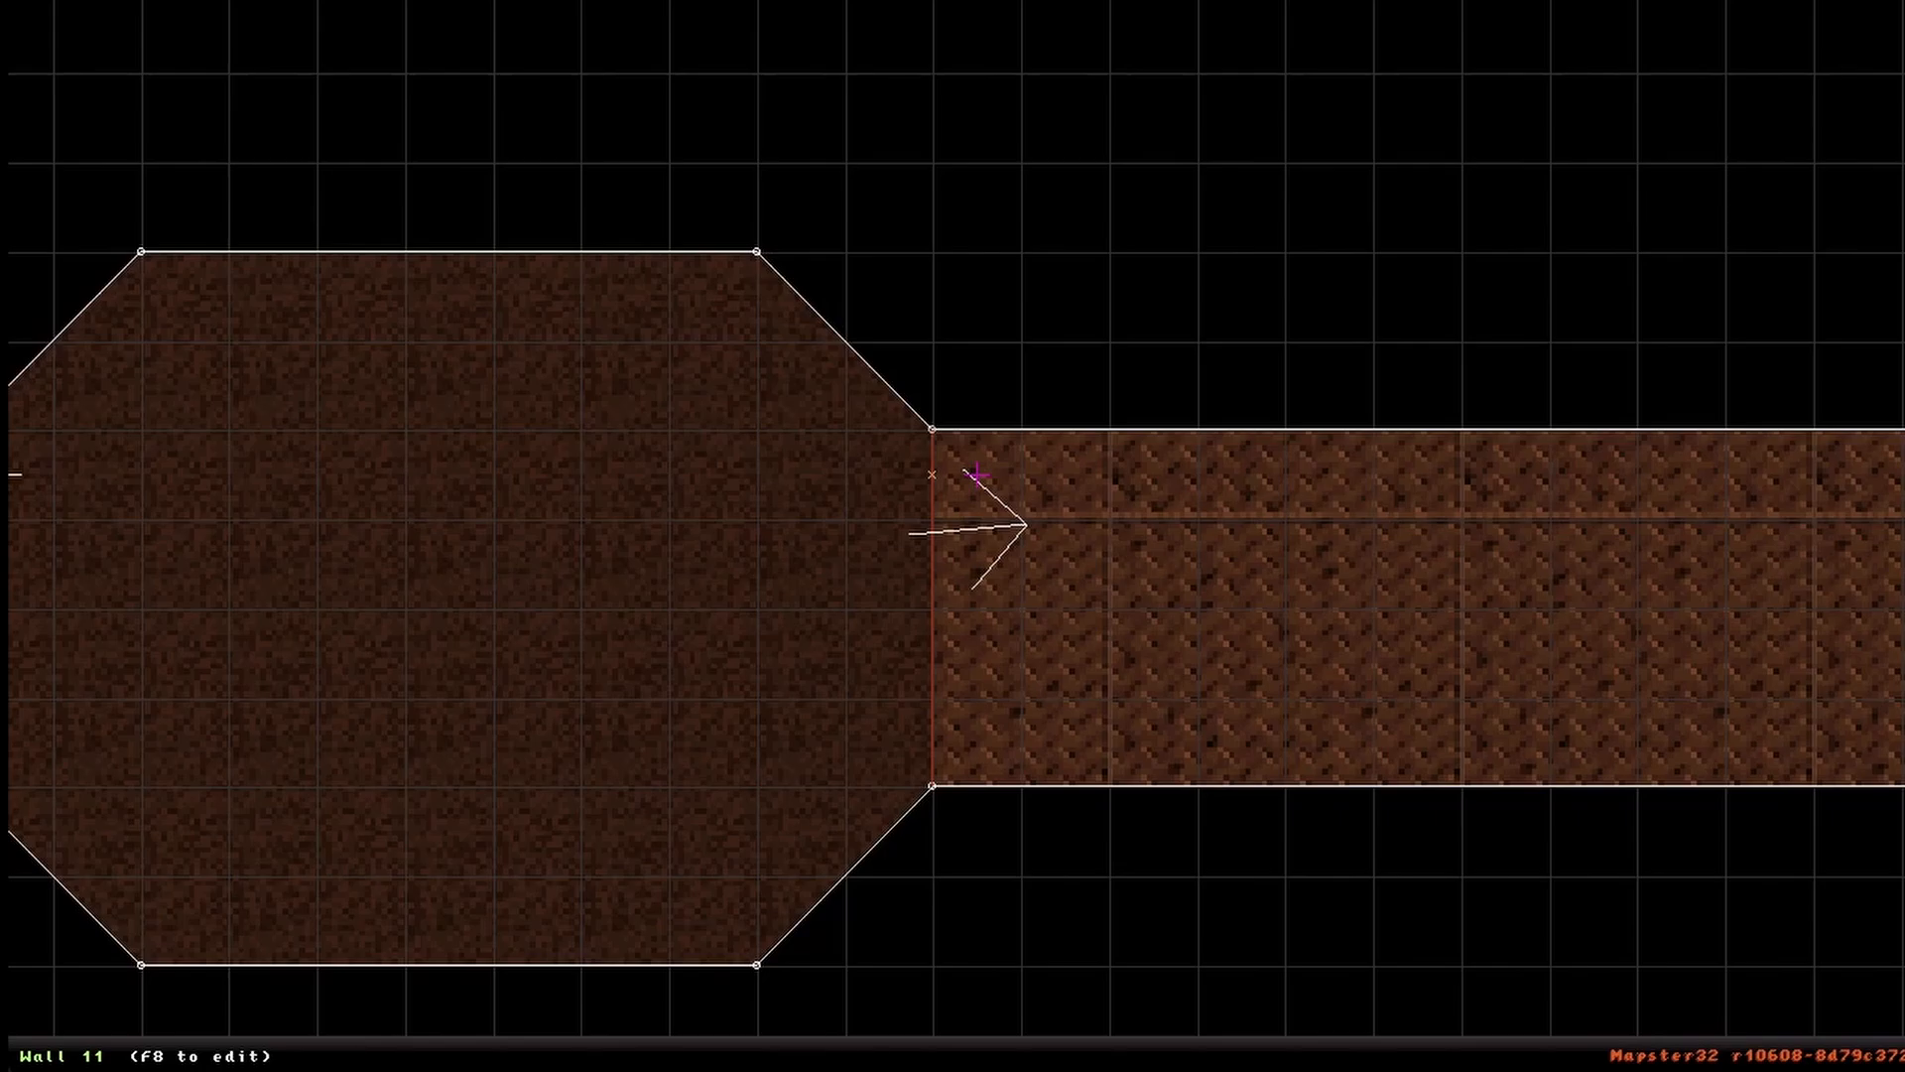
{"action": "key", "text": "g"}
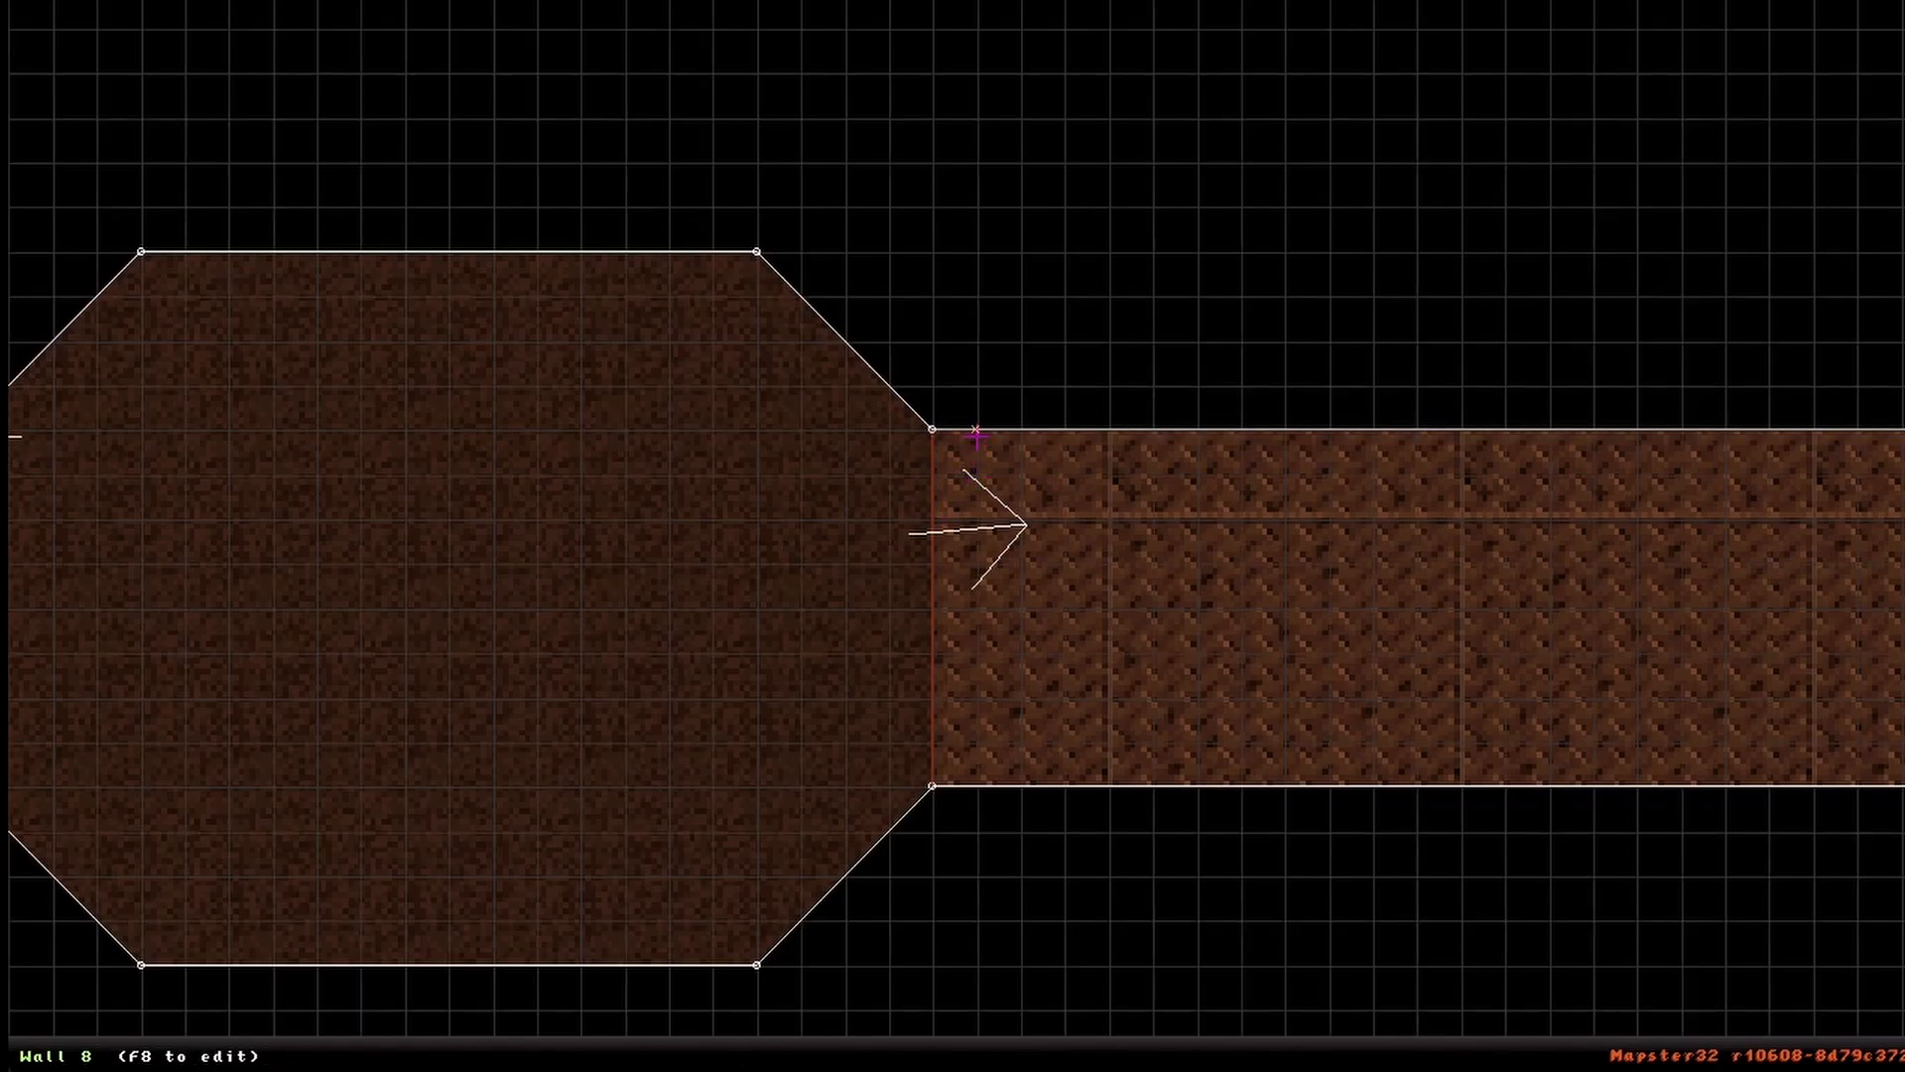
{"action": "key", "text": "space"}
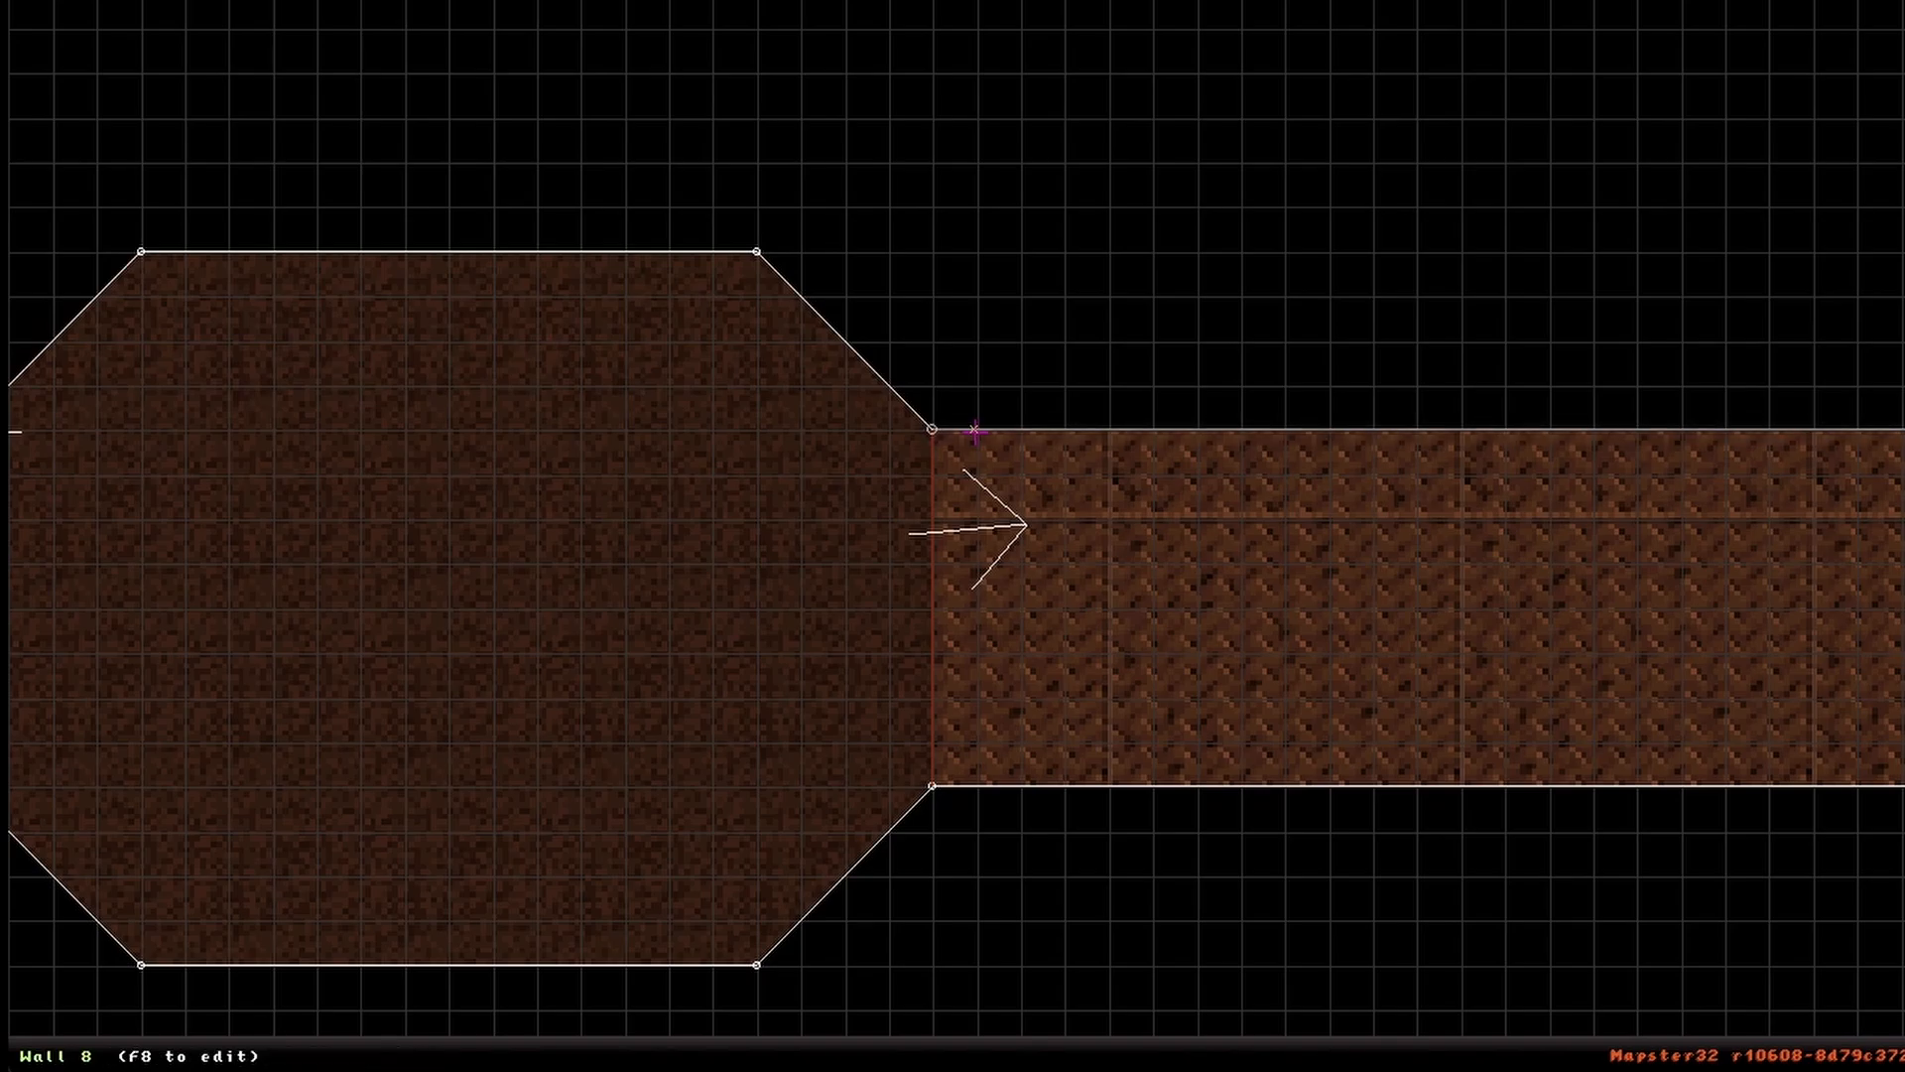
{"action": "key", "text": "Insert"}
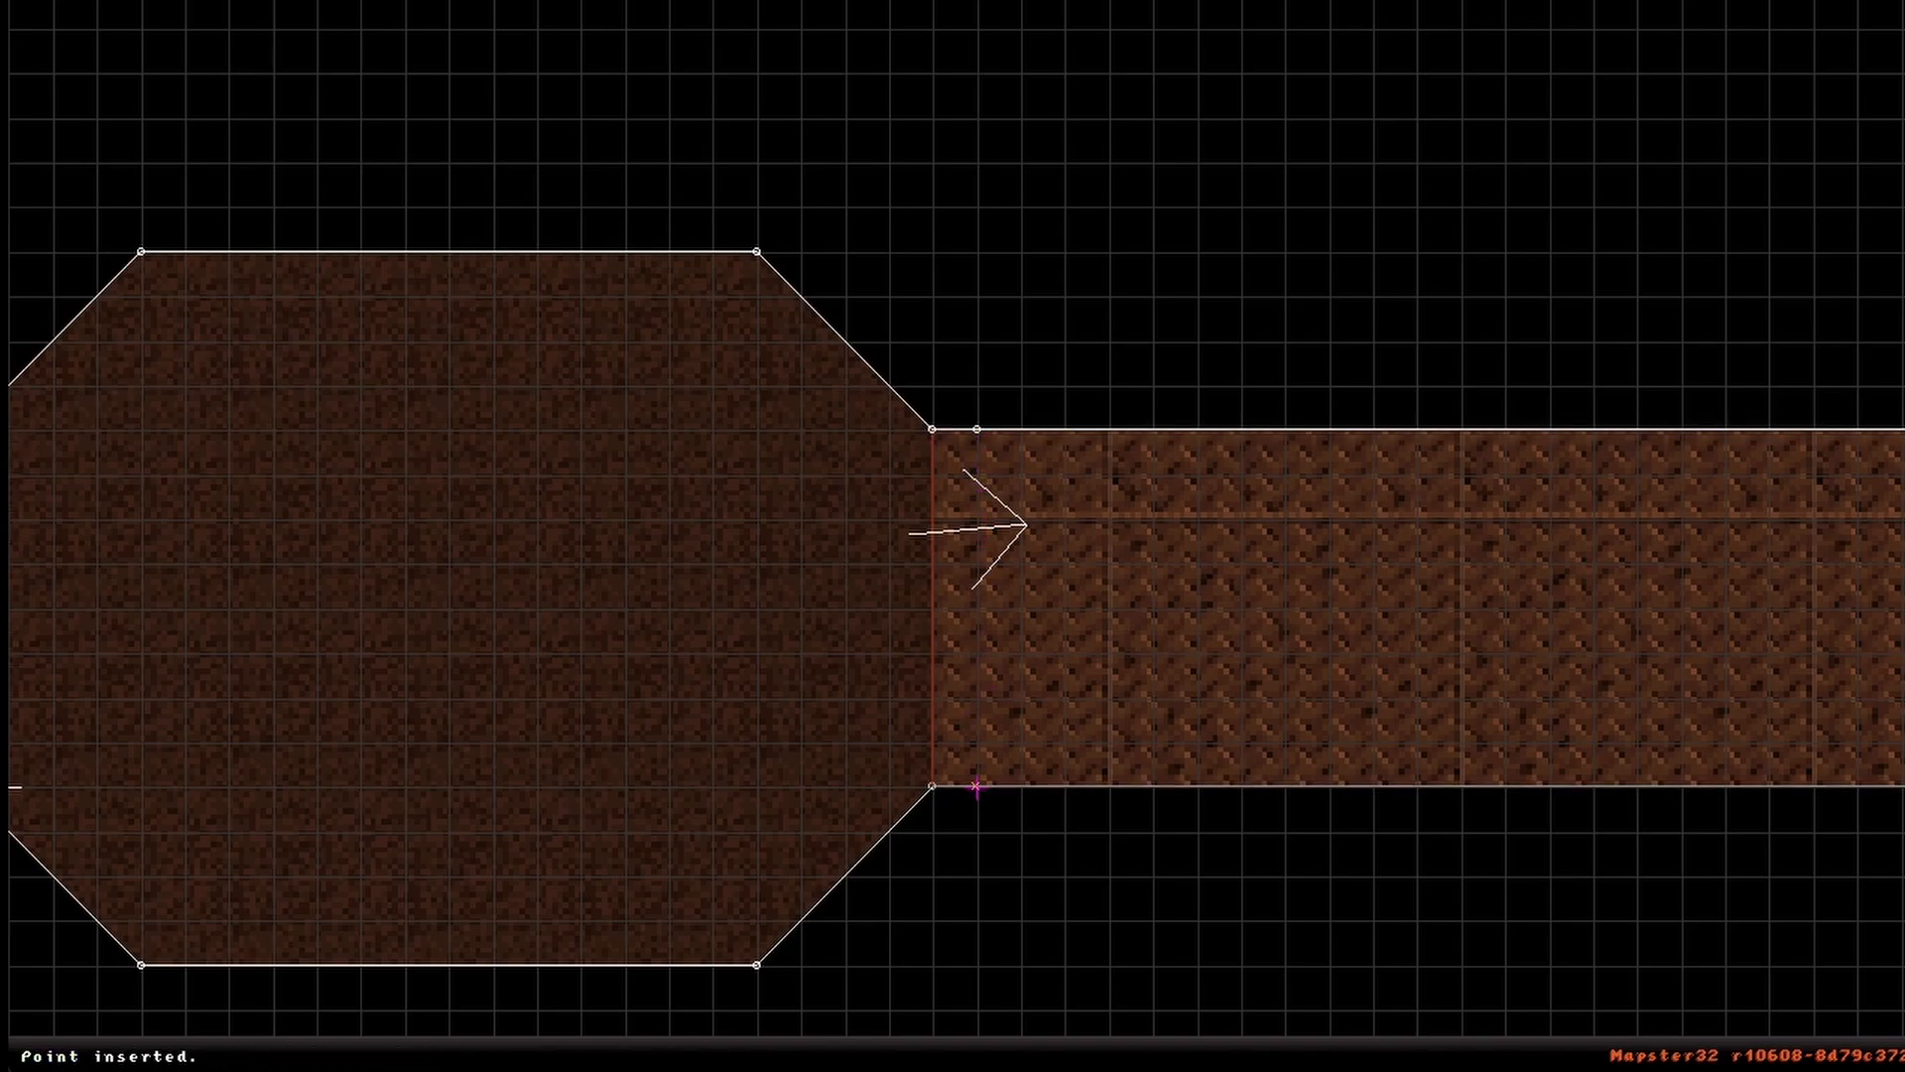
{"action": "key", "text": "Insert"}
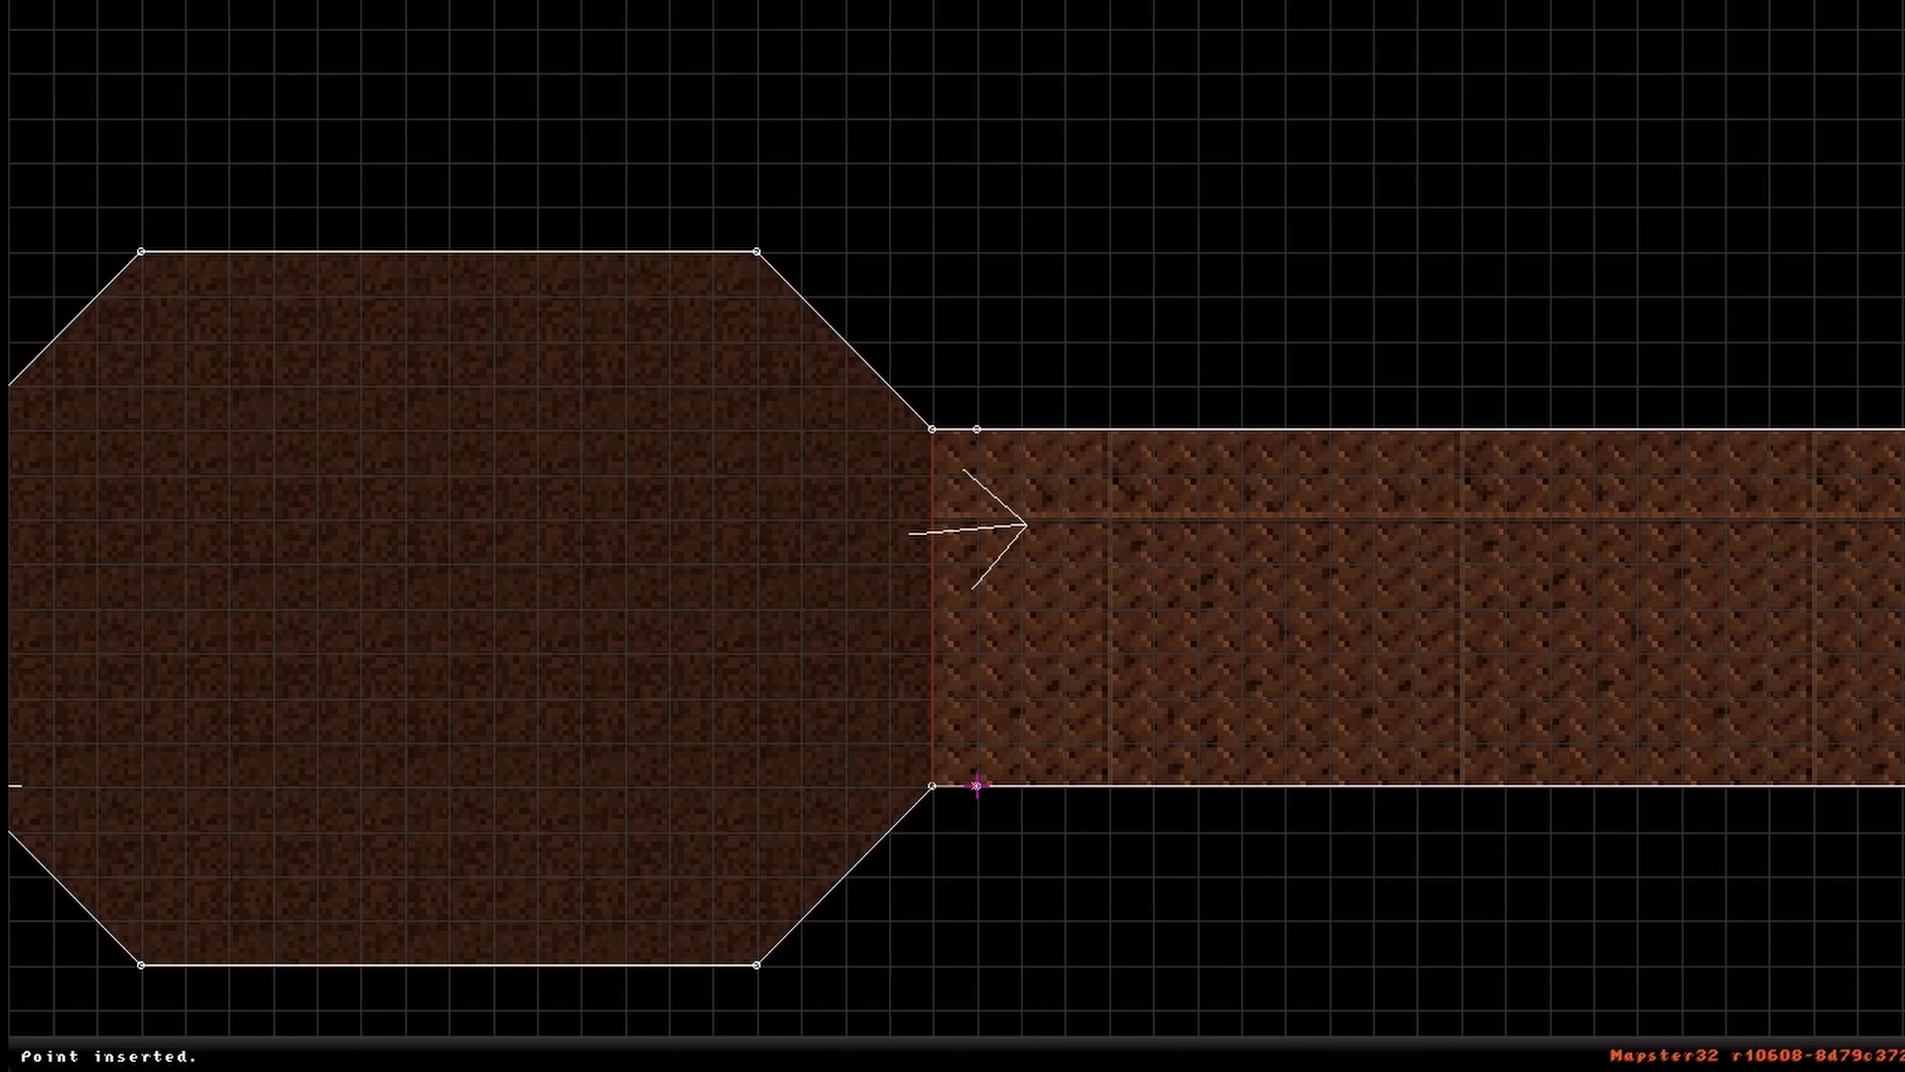
{"action": "key", "text": "space"}
{"action": "key", "text": "space"}
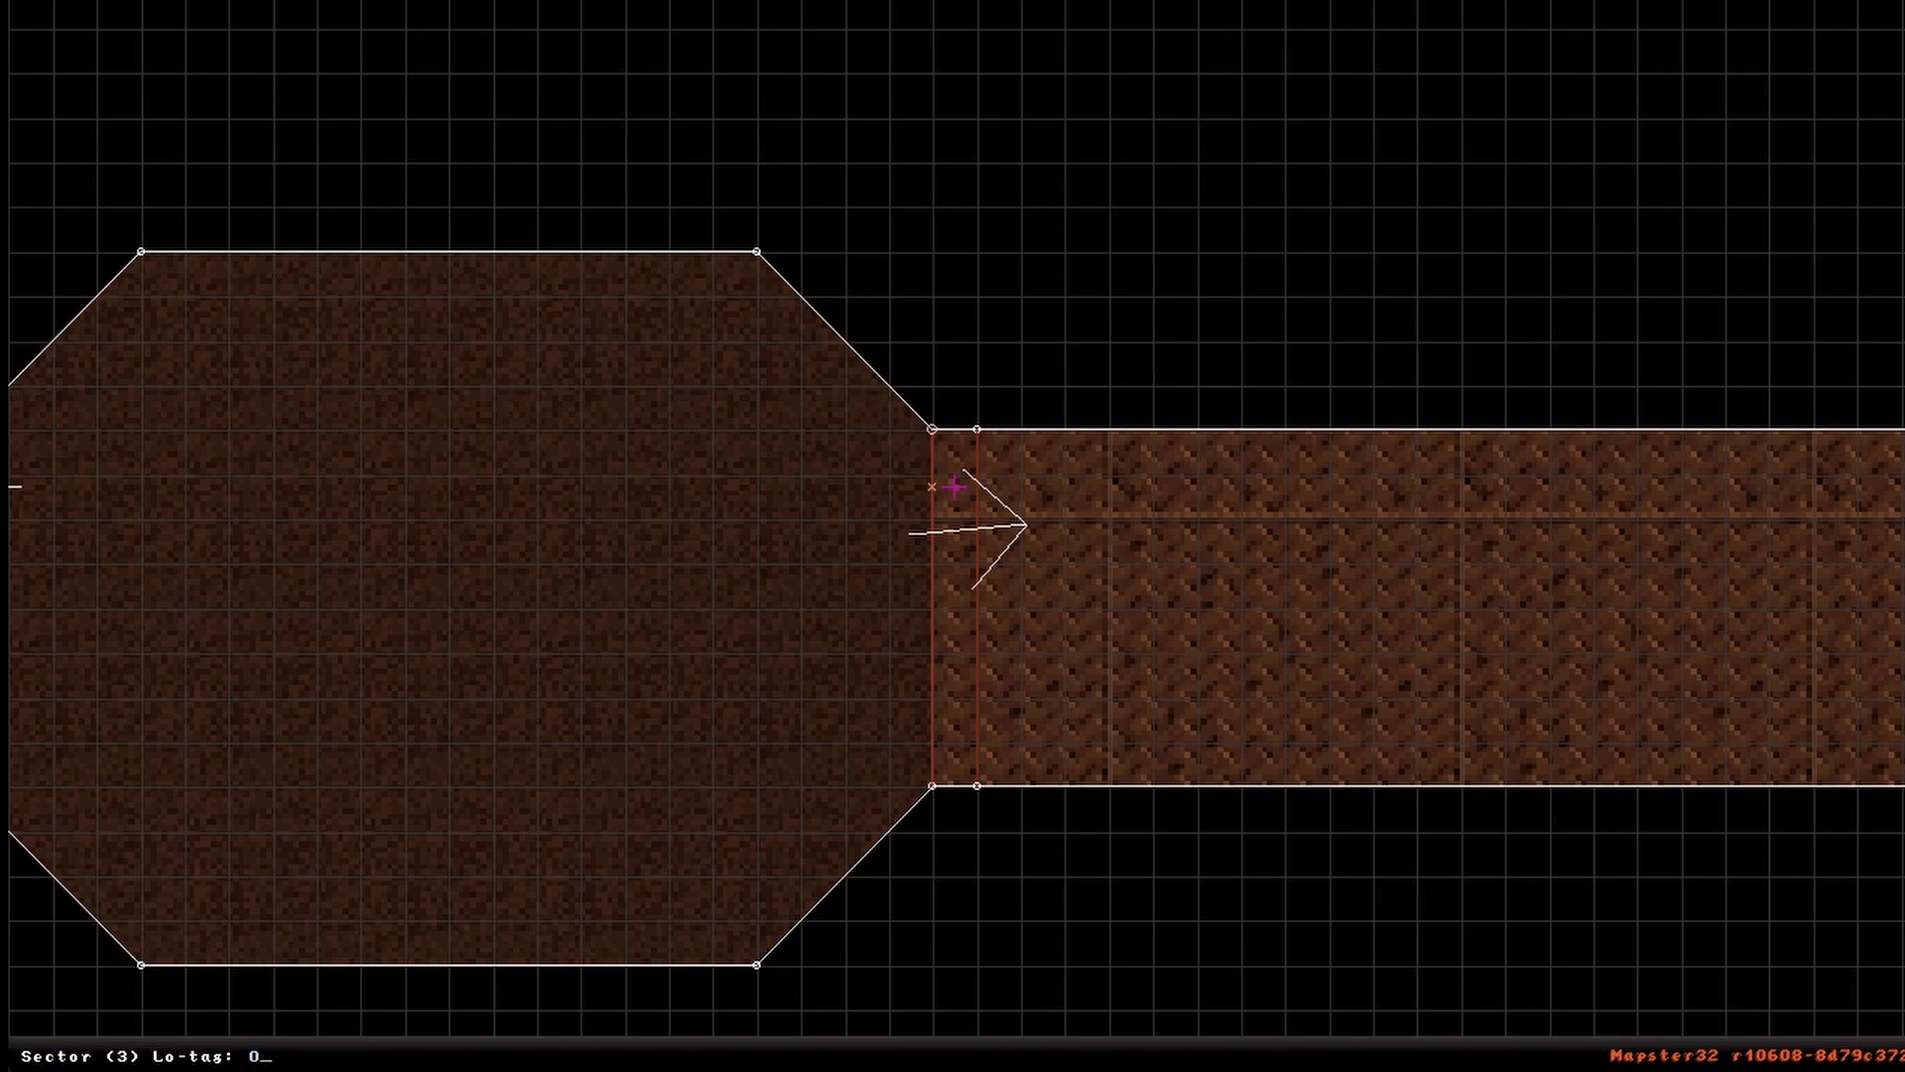
Step: Set the narrow sector's lo-tag to 21 to make it a floor door
{"action": "type", "text": "21"}
{"action": "key", "text": "Return"}
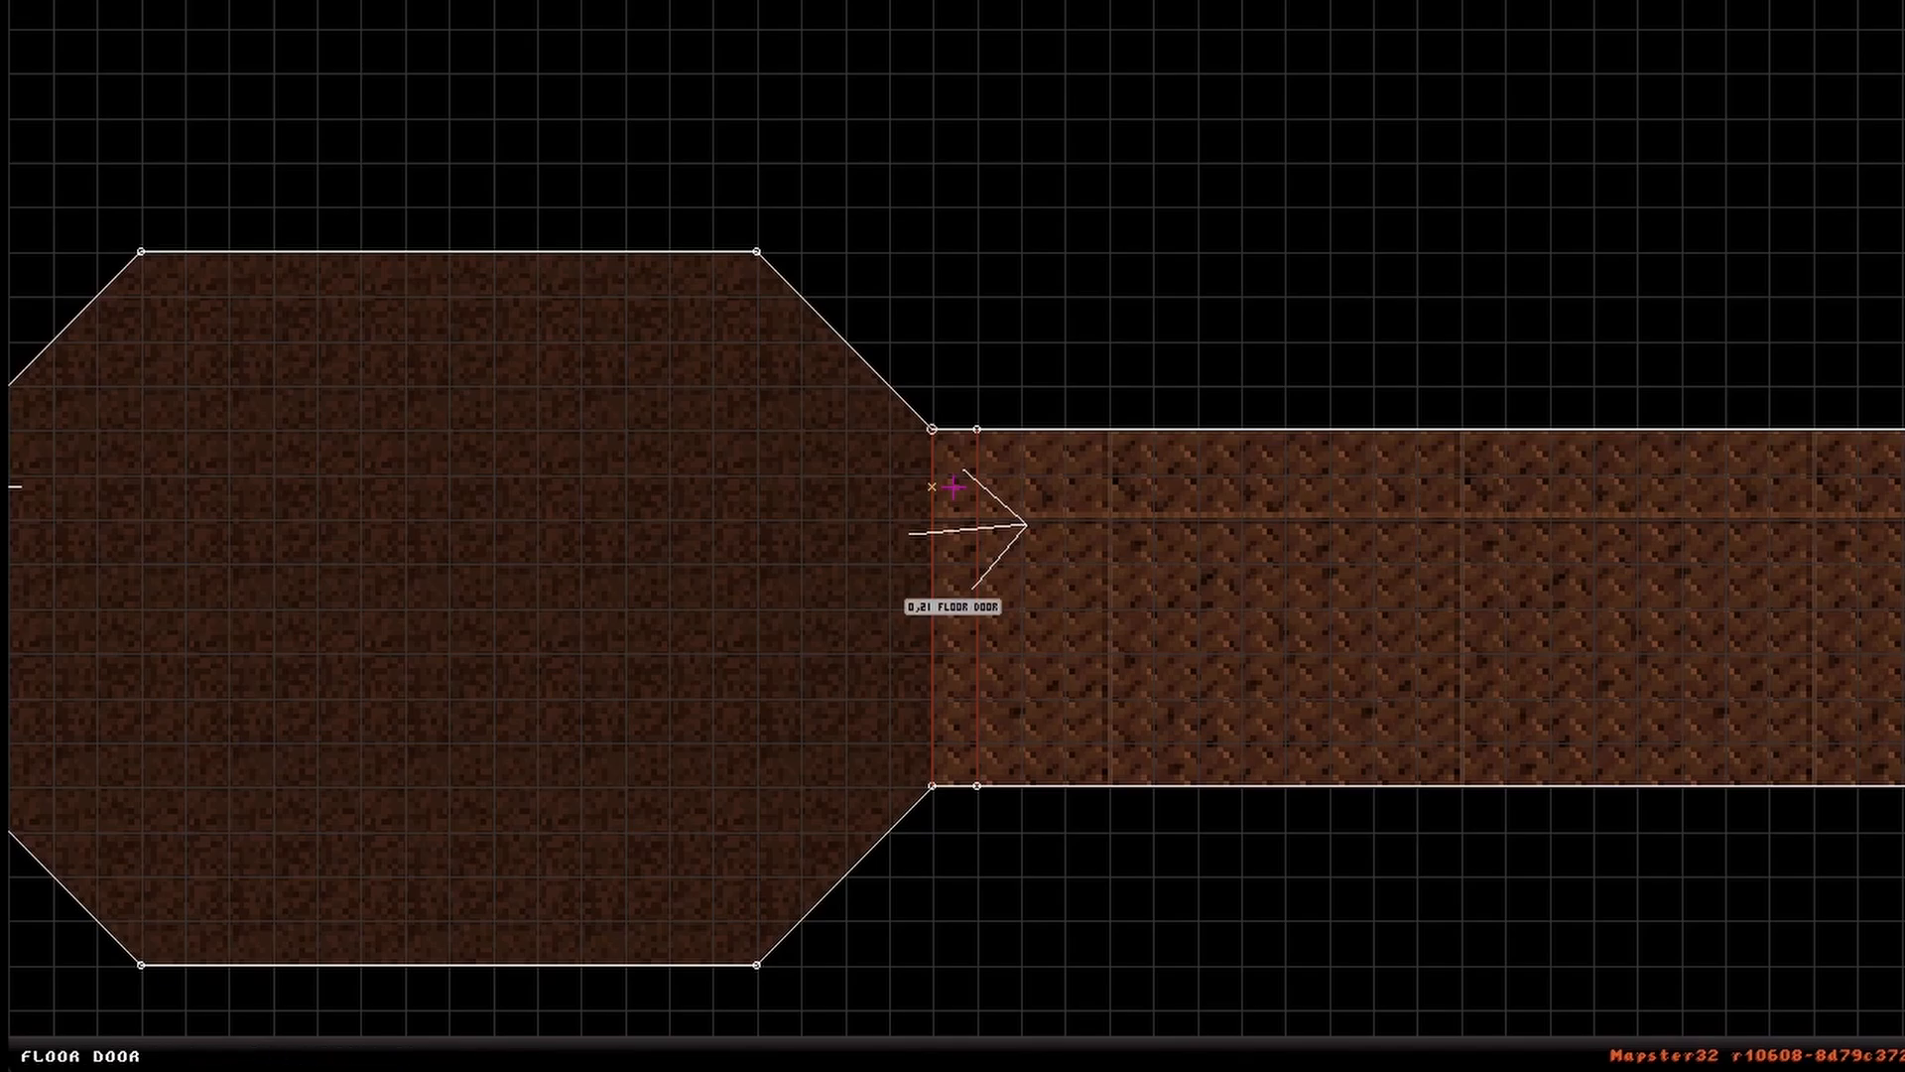
Step: Insert a sprite on the first room's floor near the corridor and change it to tile 5, MUSICANDSFX
{"action": "key", "text": "Left"}
{"action": "right_click", "coordinate": [876, 615]}
{"action": "key", "text": "Down"}
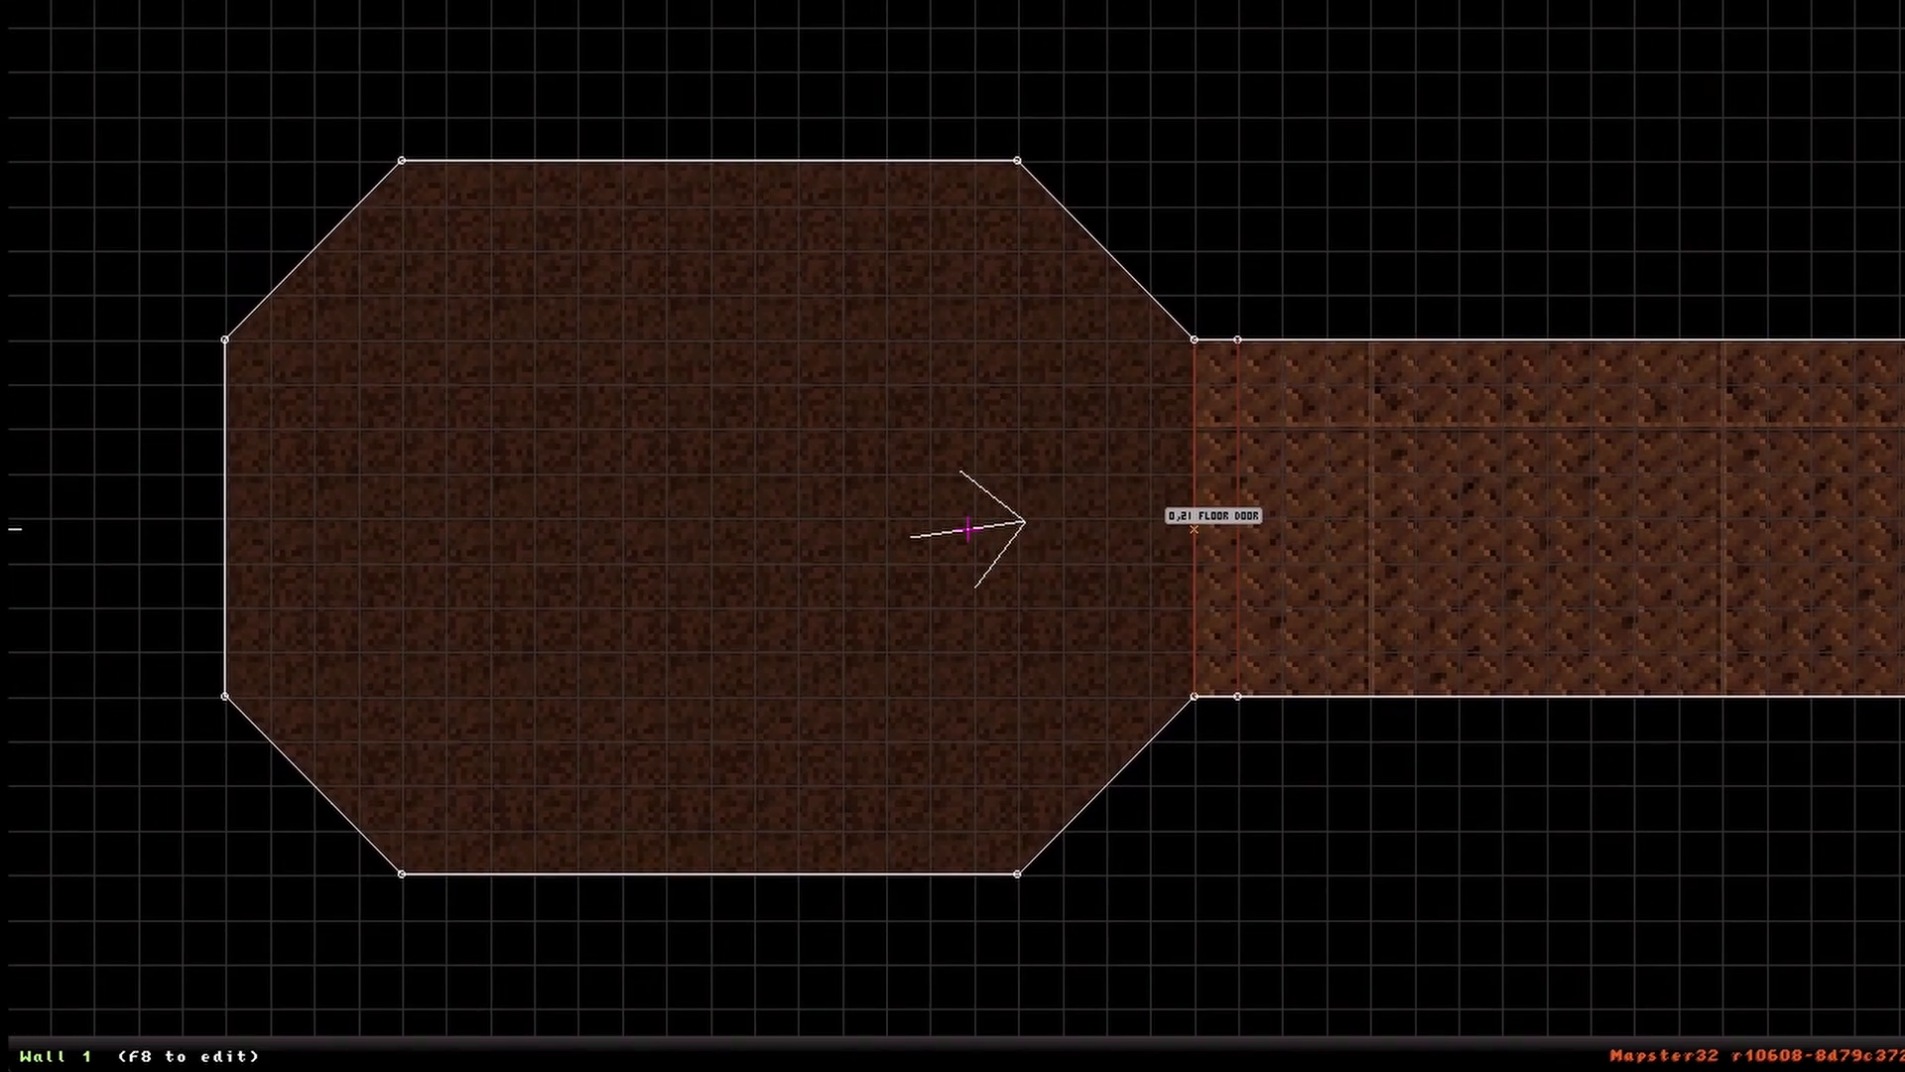
{"action": "key", "text": "KP_Enter"}
{"action": "middle_click_drag", "start_coordinate": [1027, 470], "coordinate": [1021, 623]}
{"action": "key", "text": "s"}
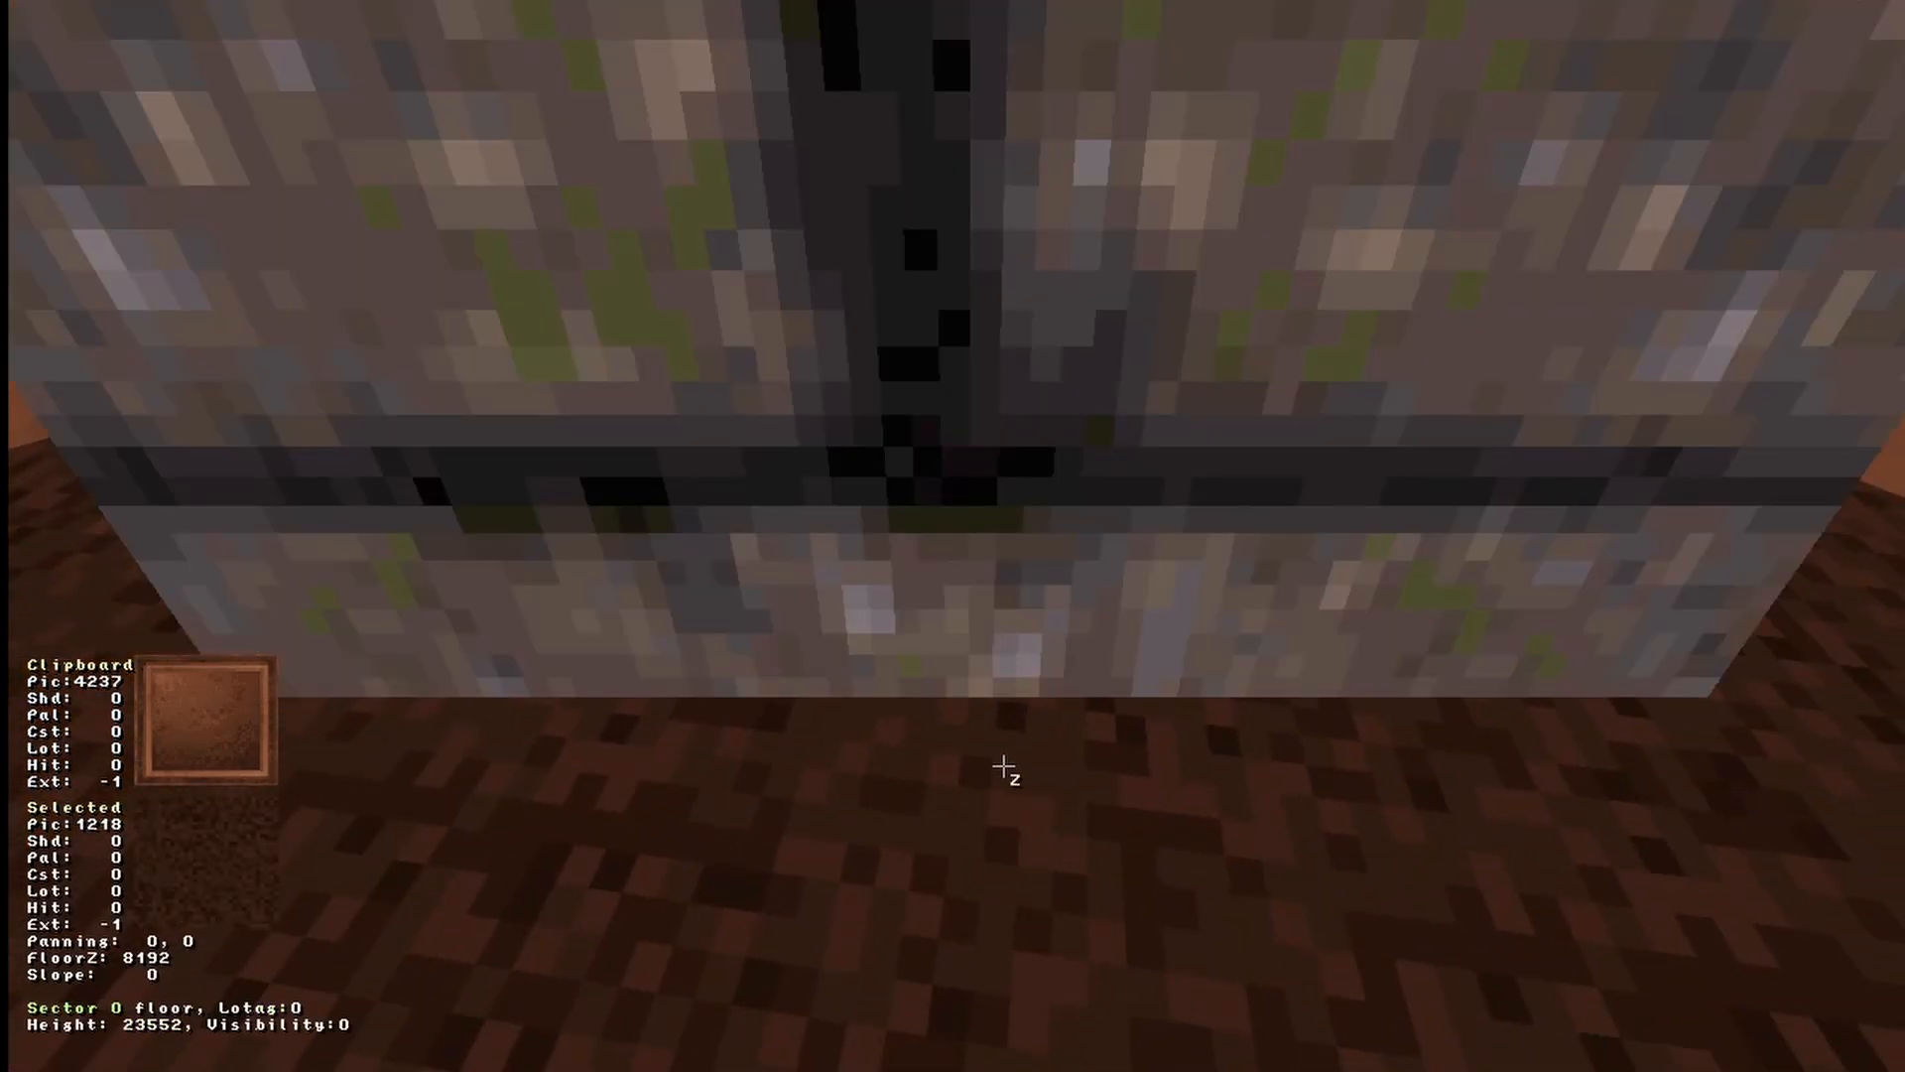
{"action": "middle_click_drag", "start_coordinate": [1003, 766], "coordinate": [1003, 766]}
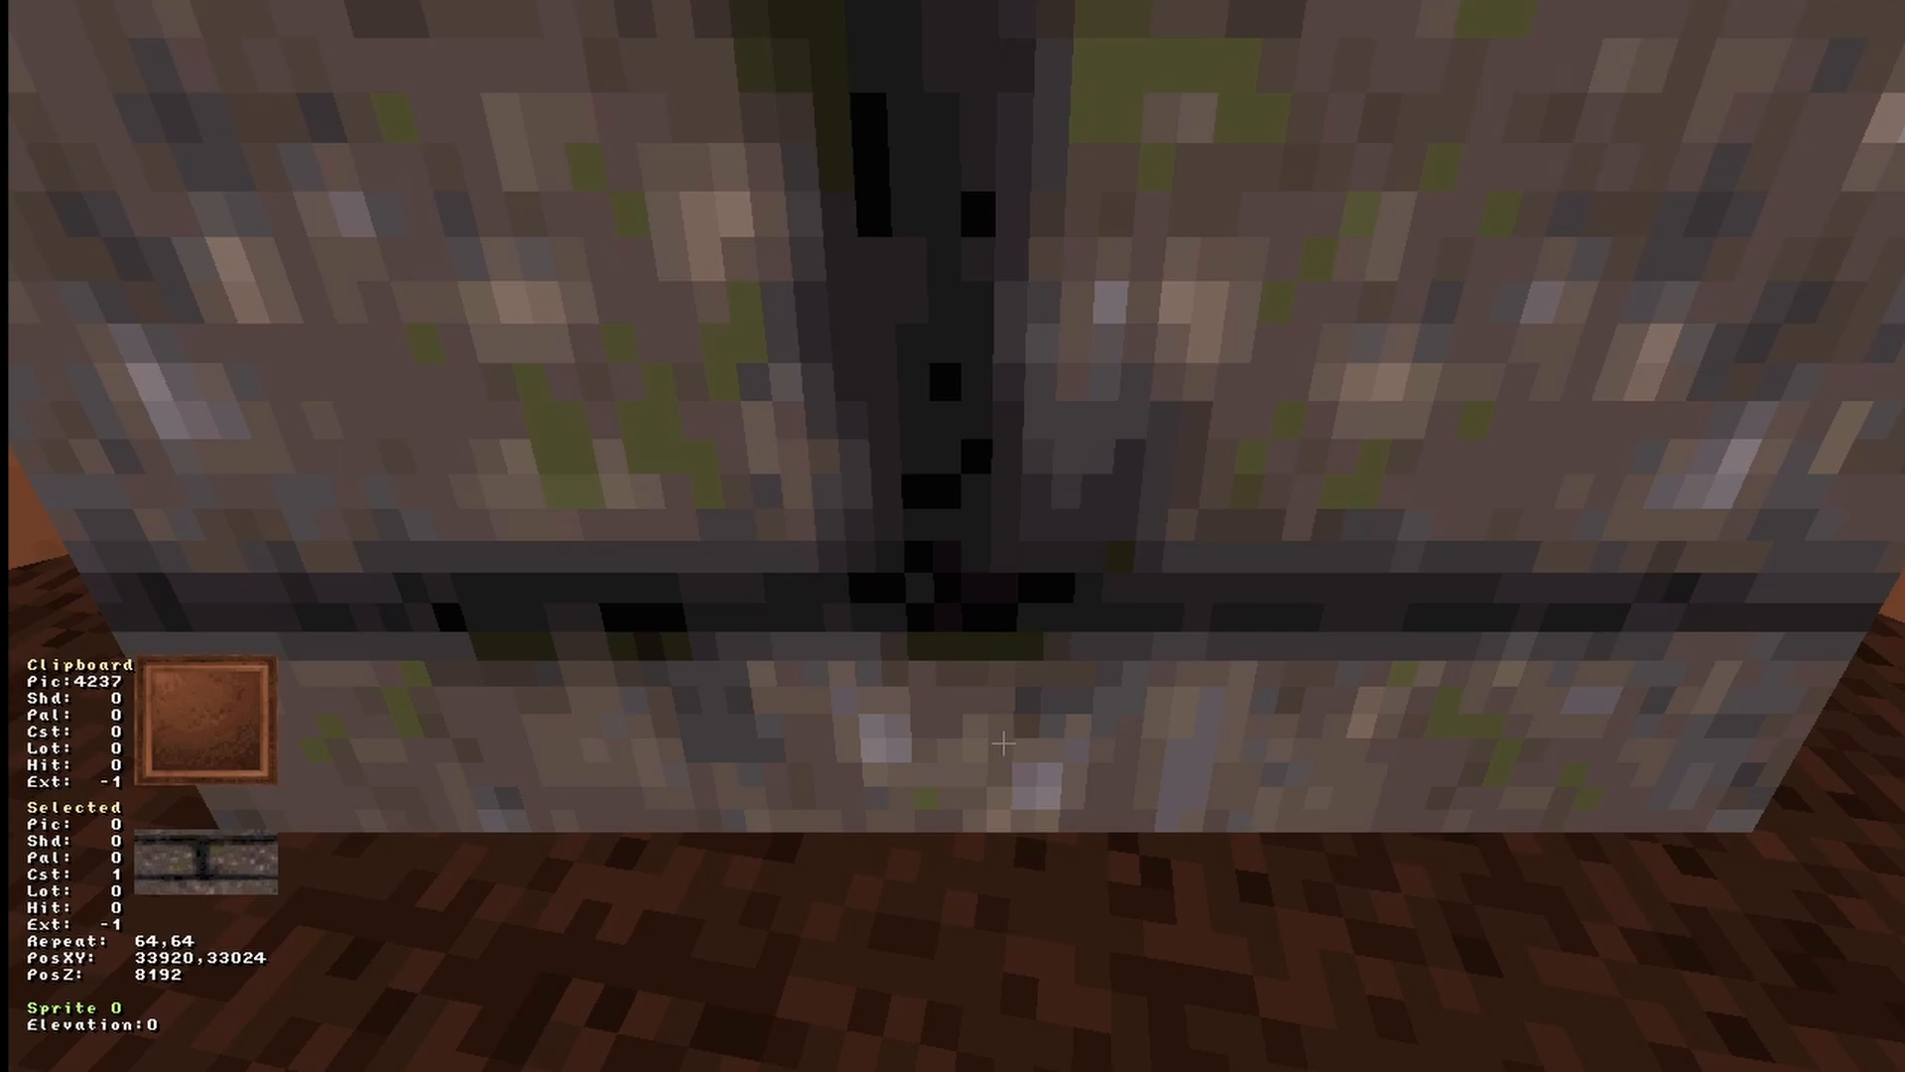
{"action": "key", "text": "v"}
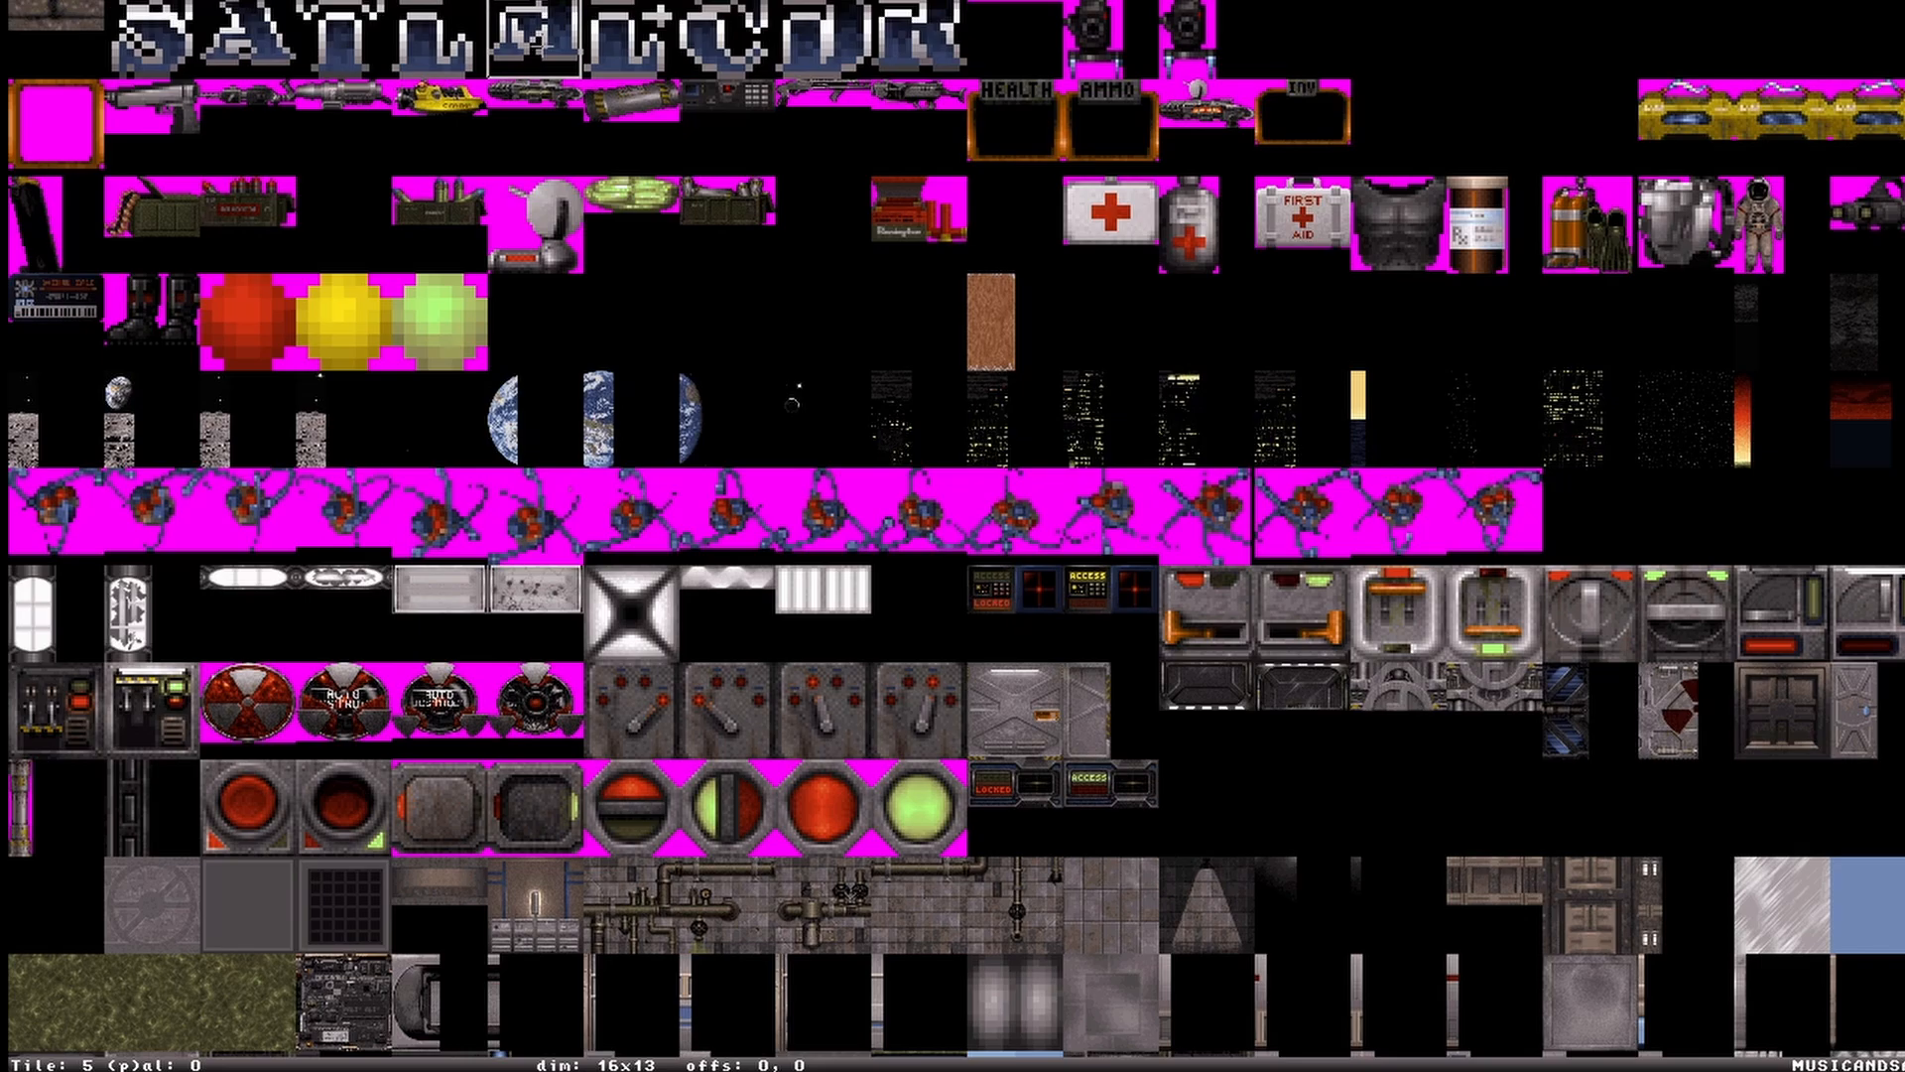
{"action": "key", "text": "Return"}
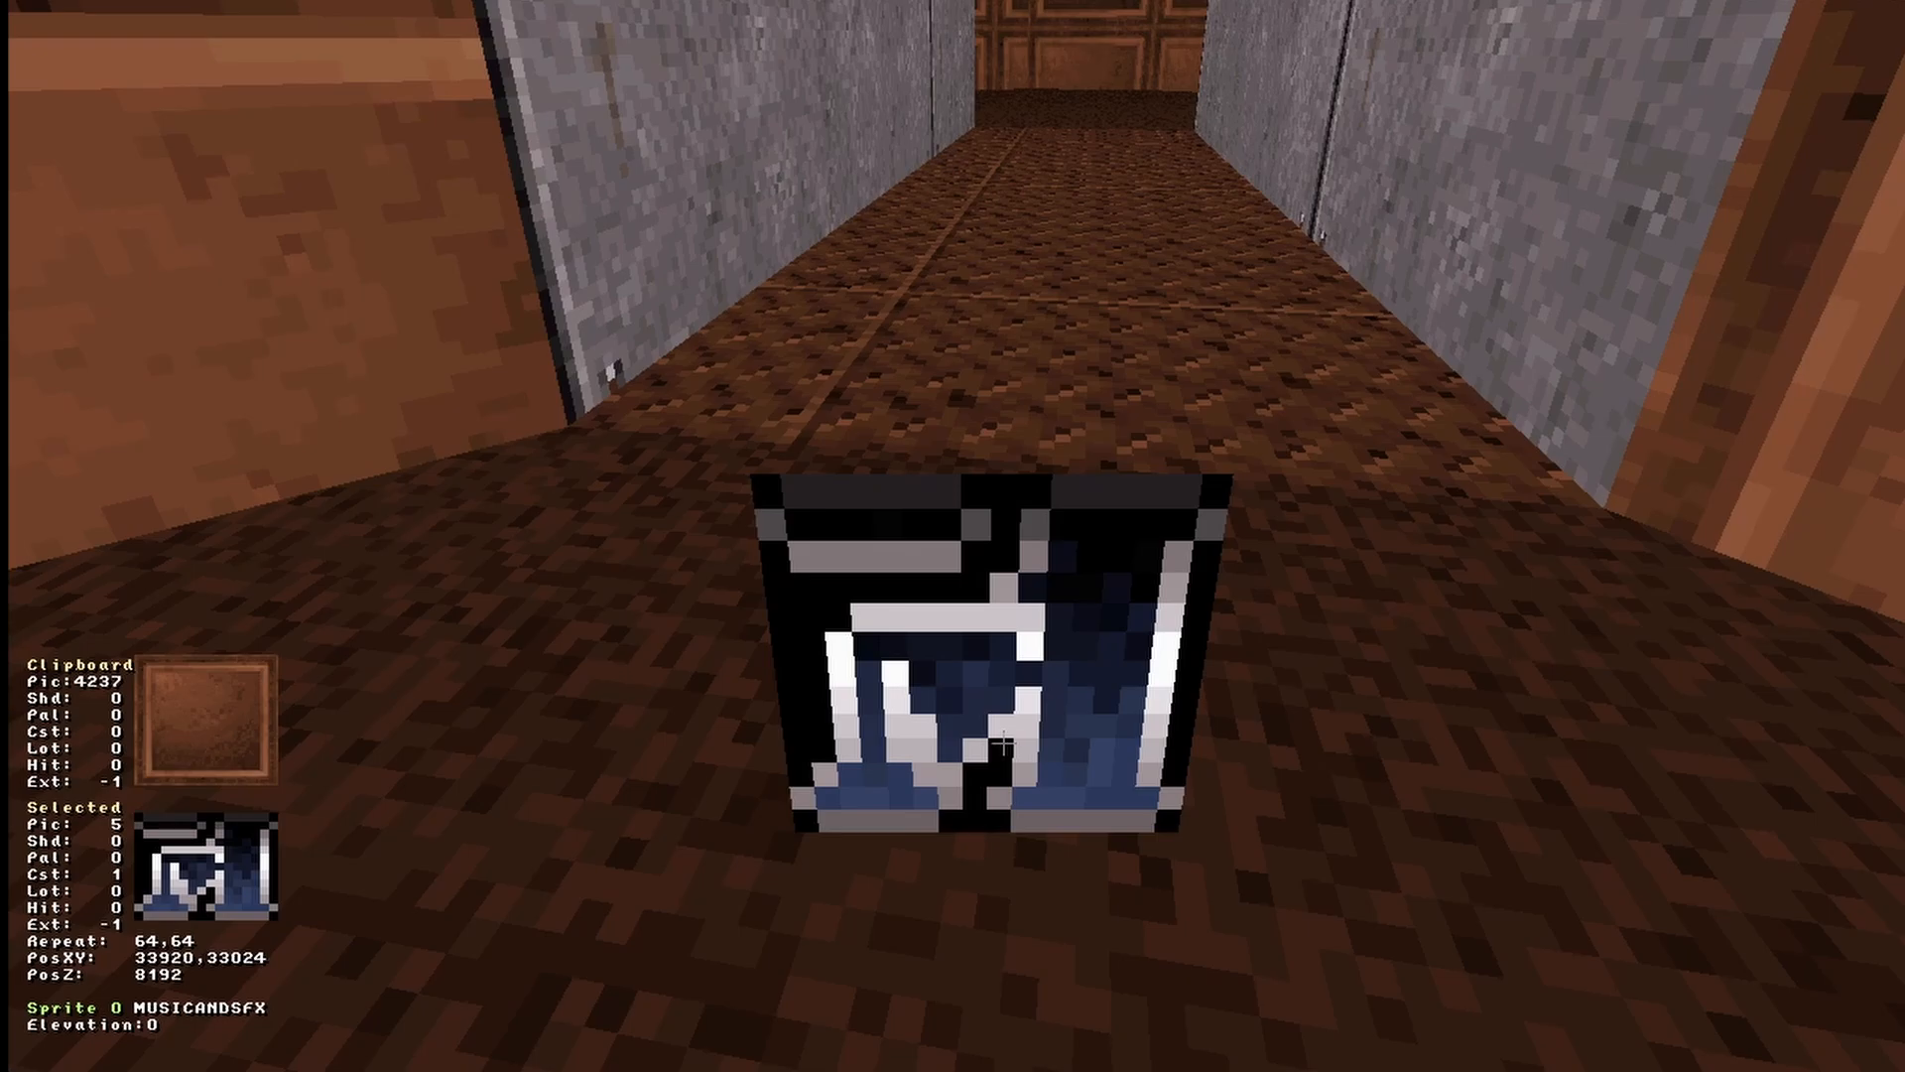
Step: Set both the lo-tag and the hi-tag of the MUSICANDSFX sprite to 166
{"action": "key", "text": "KP_Enter"}
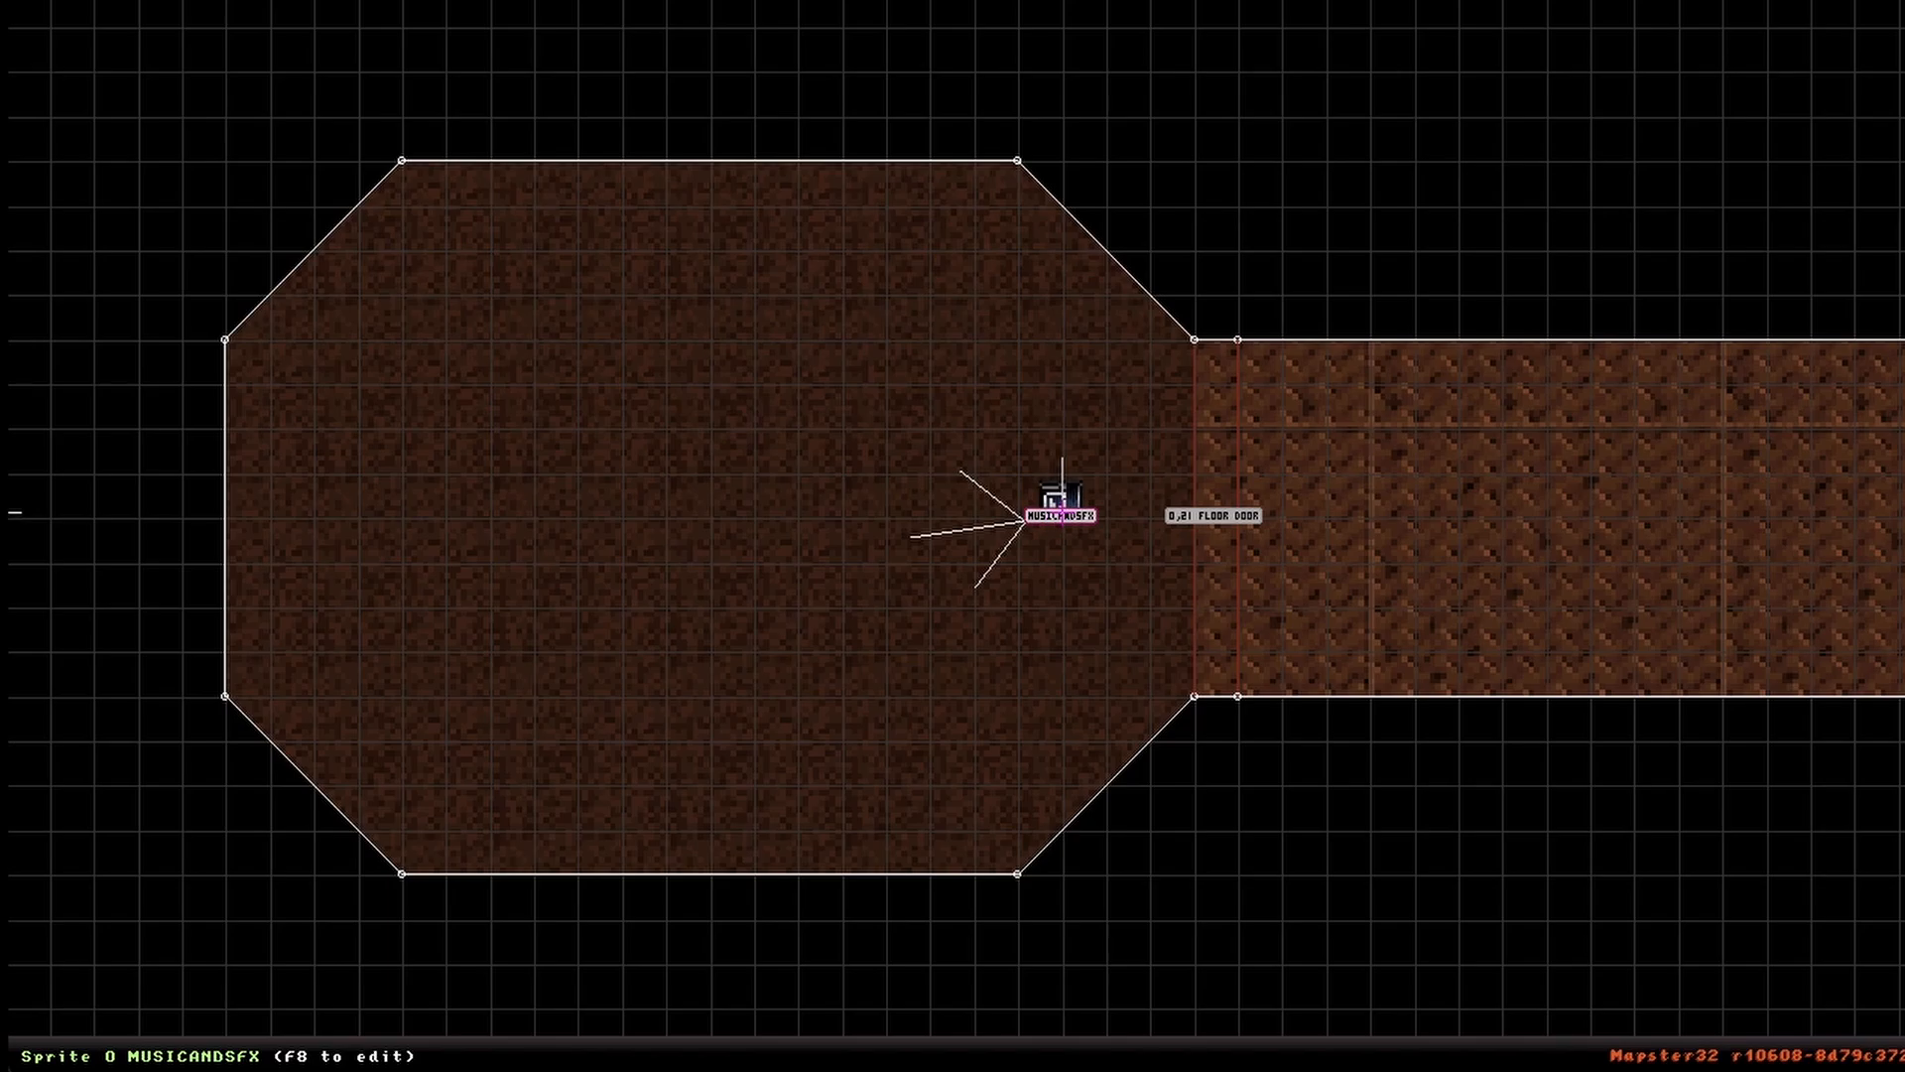
{"action": "key", "text": "t"}
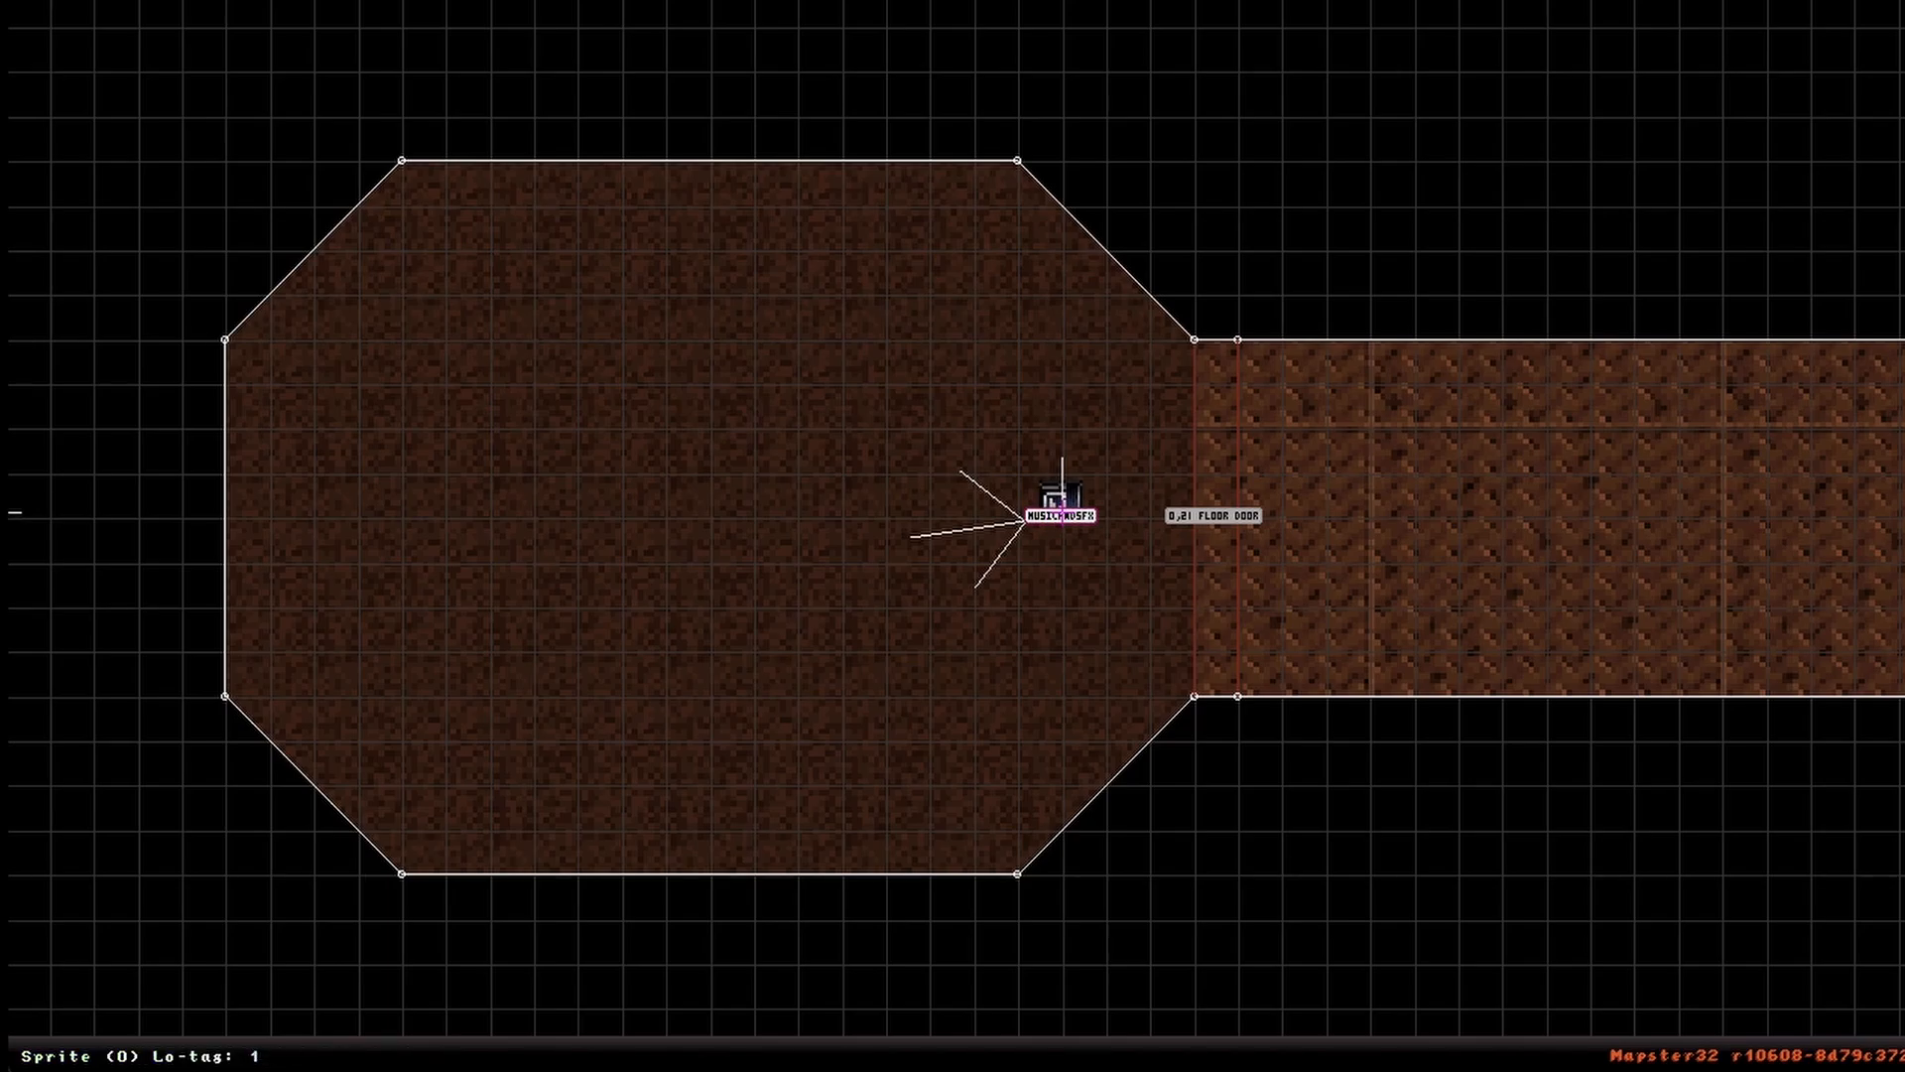
{"action": "type", "text": "166"}
{"action": "key", "text": "Return"}
{"action": "key", "text": "Return"}
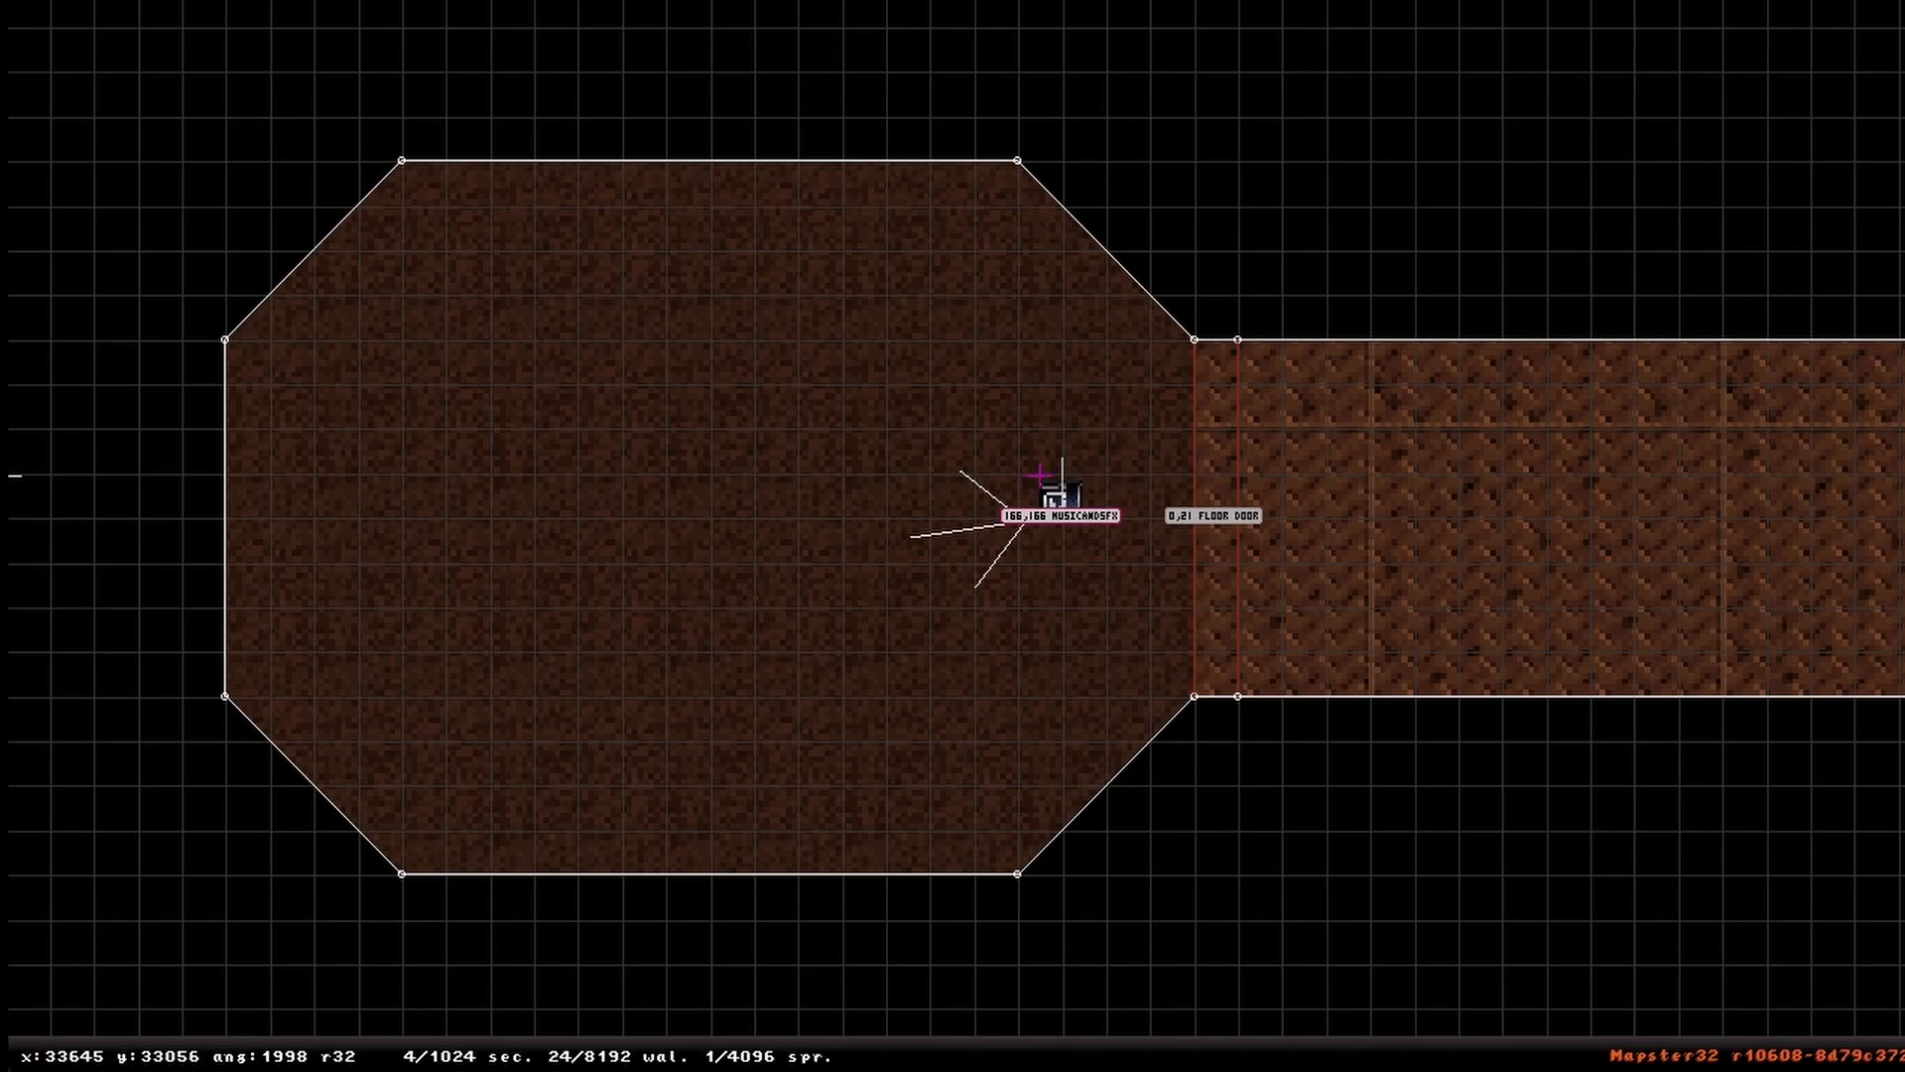
Step: Move the MUSICANDSFX sprite into the narrow door sector using a finer grid, and restore the previous grid size
{"action": "key", "text": "g"}
{"action": "left_click_drag", "start_coordinate": [1062, 501], "coordinate": [1214, 392]}
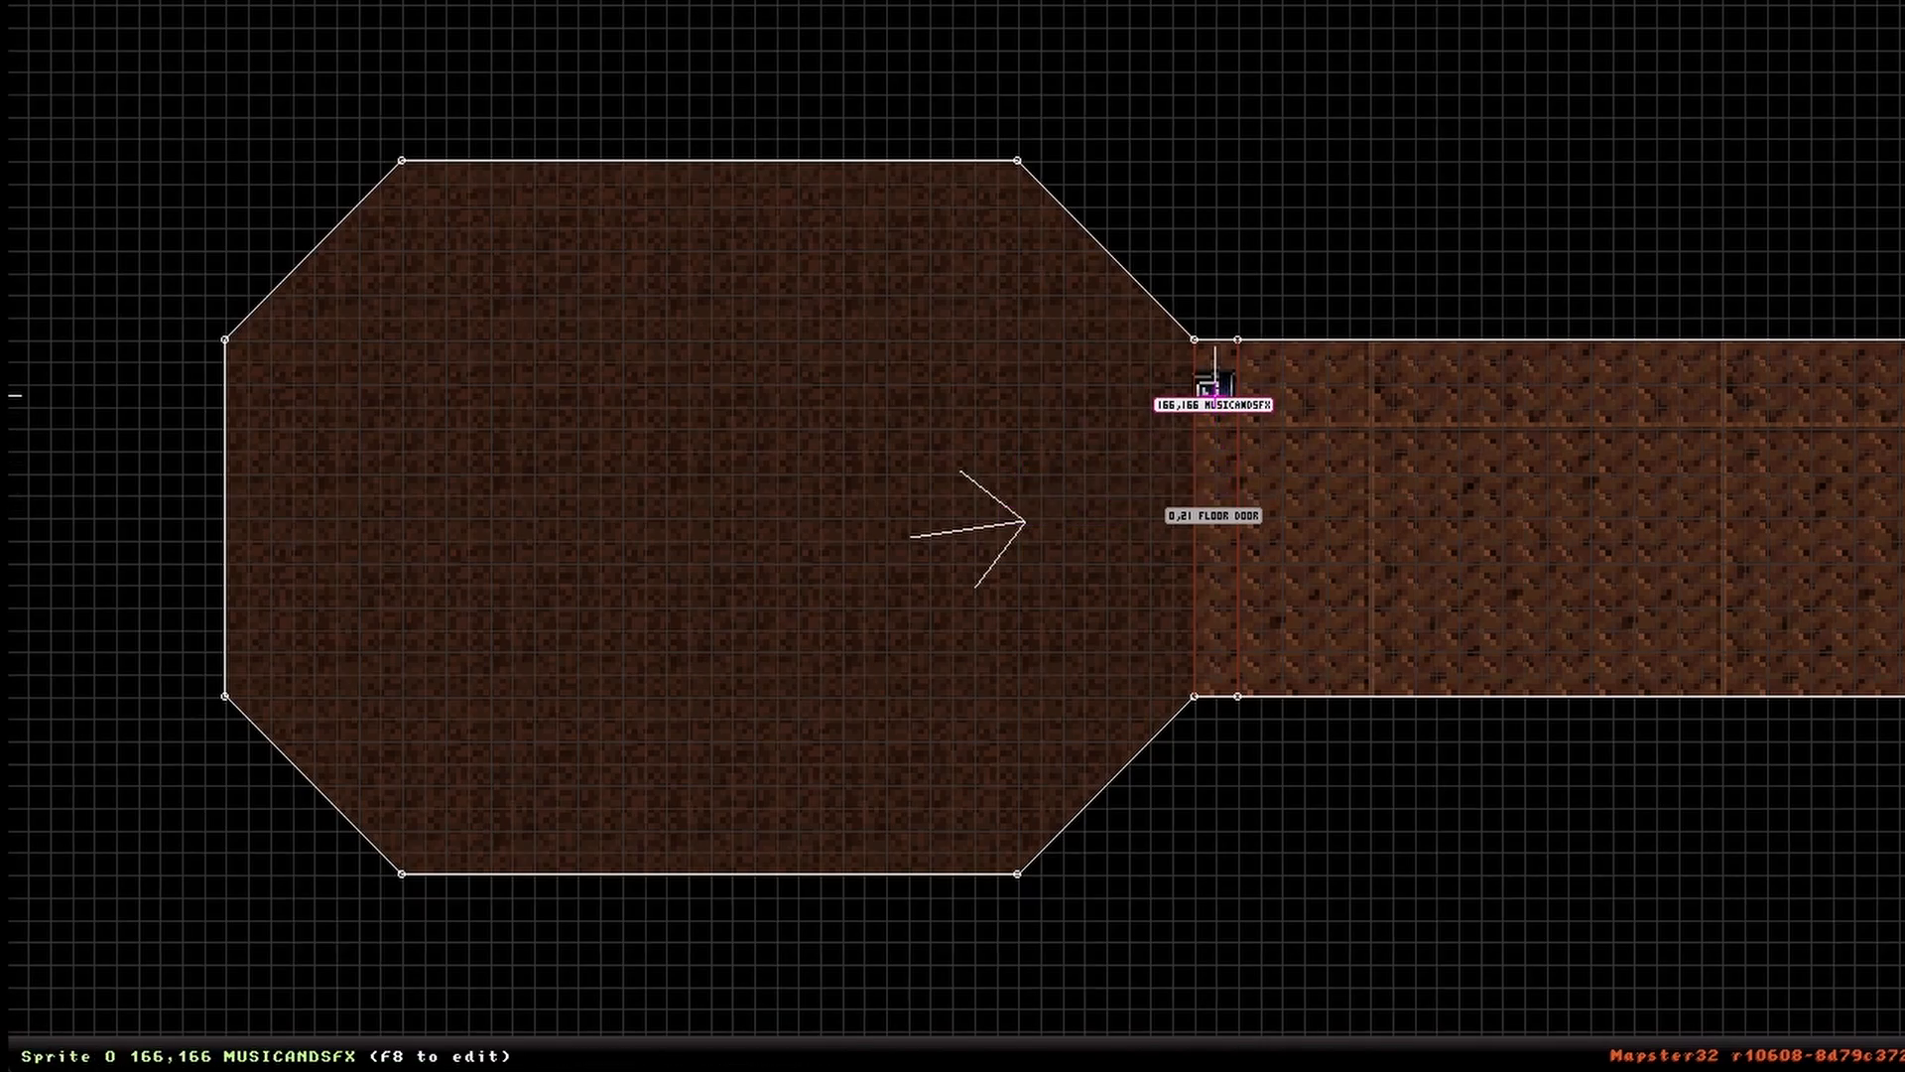
{"action": "key", "text": "g"}
{"action": "key", "text": "g"}
{"action": "key", "text": "g"}
{"action": "key", "text": "g"}
{"action": "key", "text": "g"}
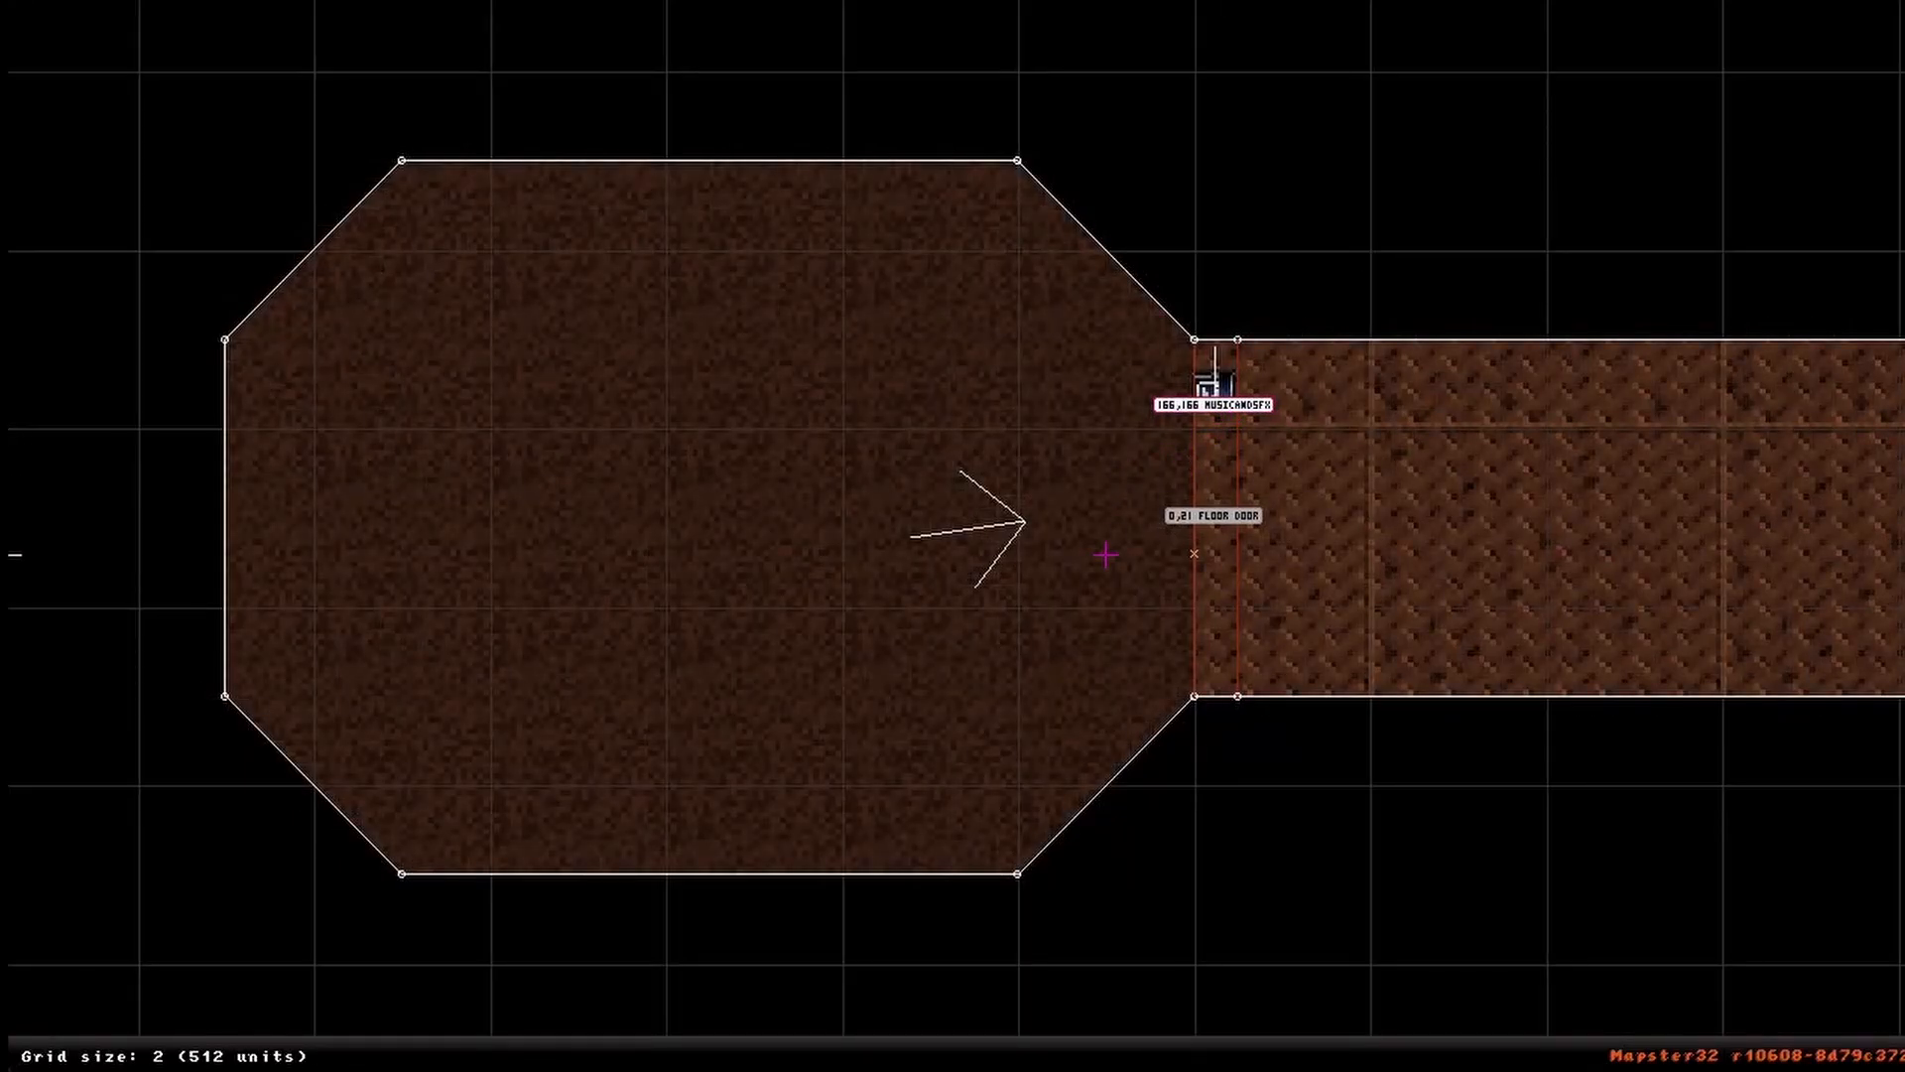
{"action": "key", "text": "g"}
{"action": "key", "text": "g"}
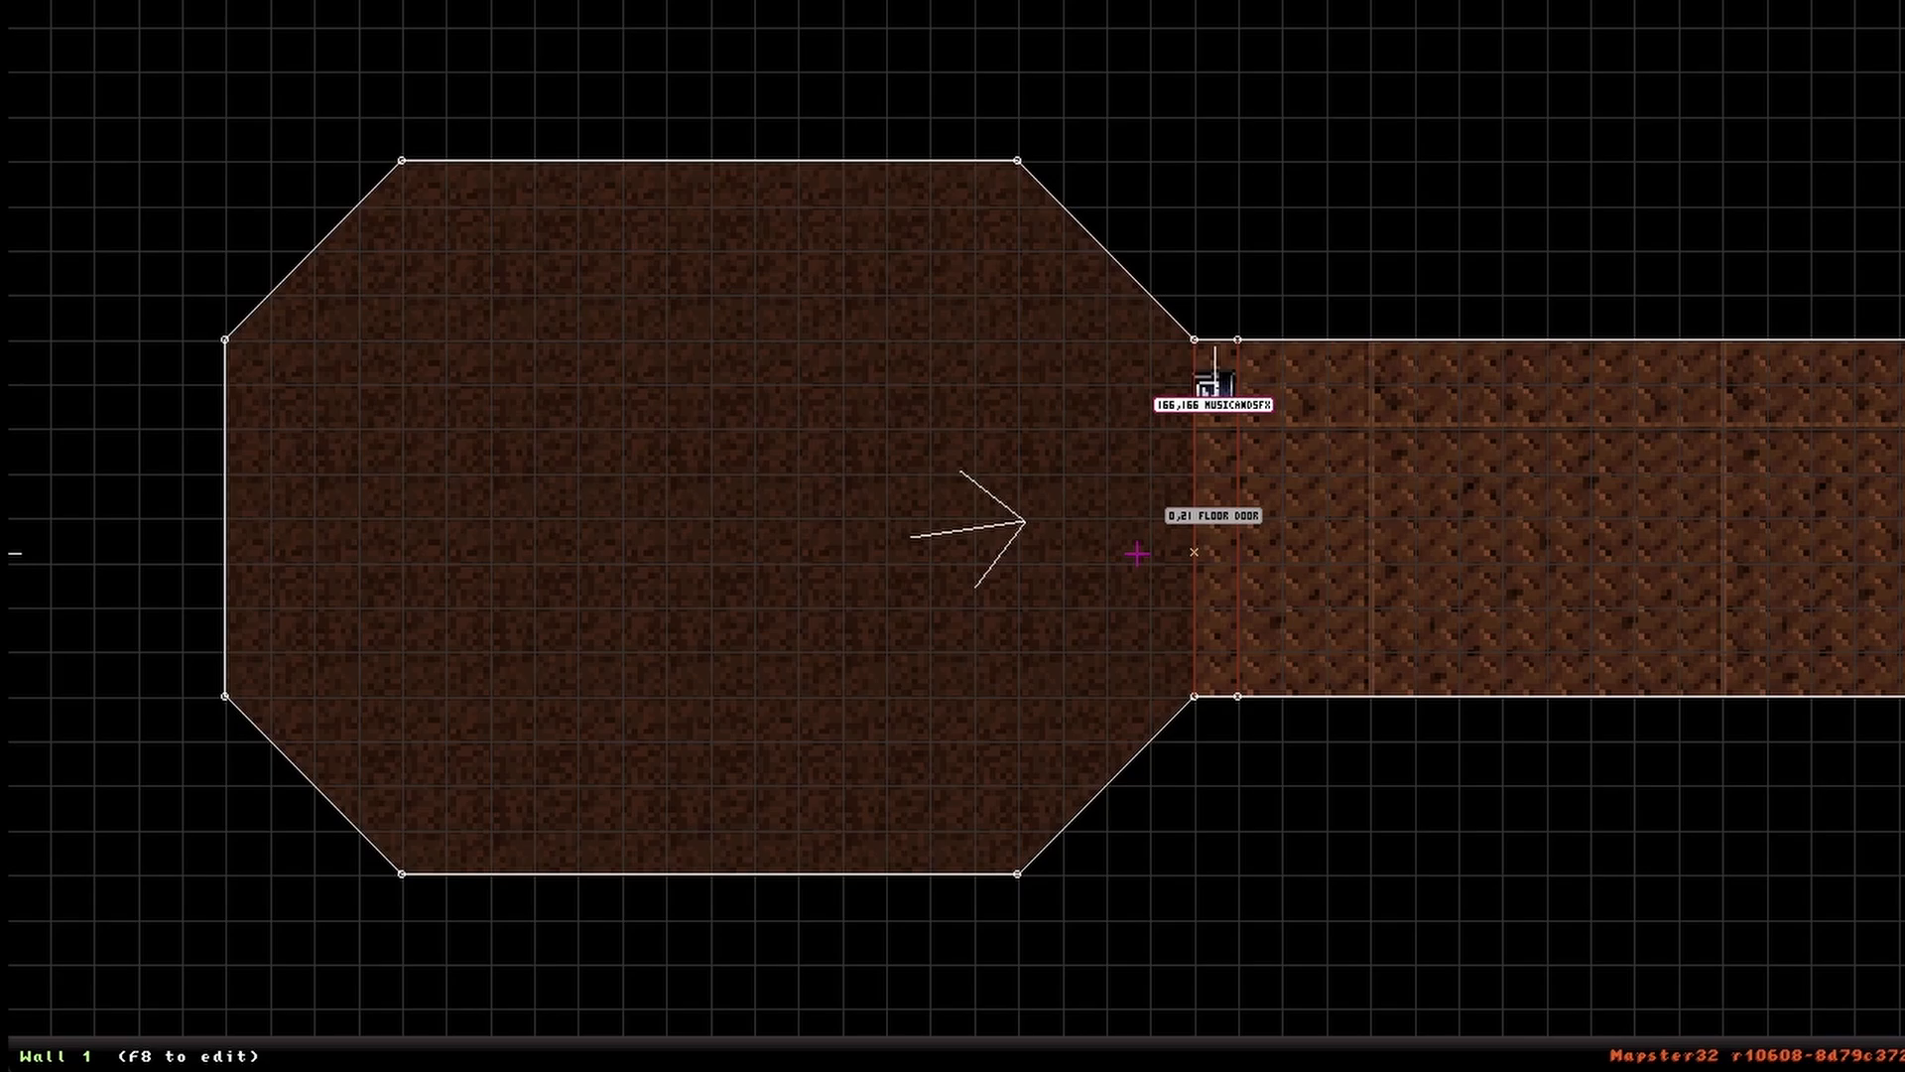
Step: Texture the side walls of the narrow door sector with the metal door-track texture, tile 400
{"action": "key", "text": "KP_Enter"}
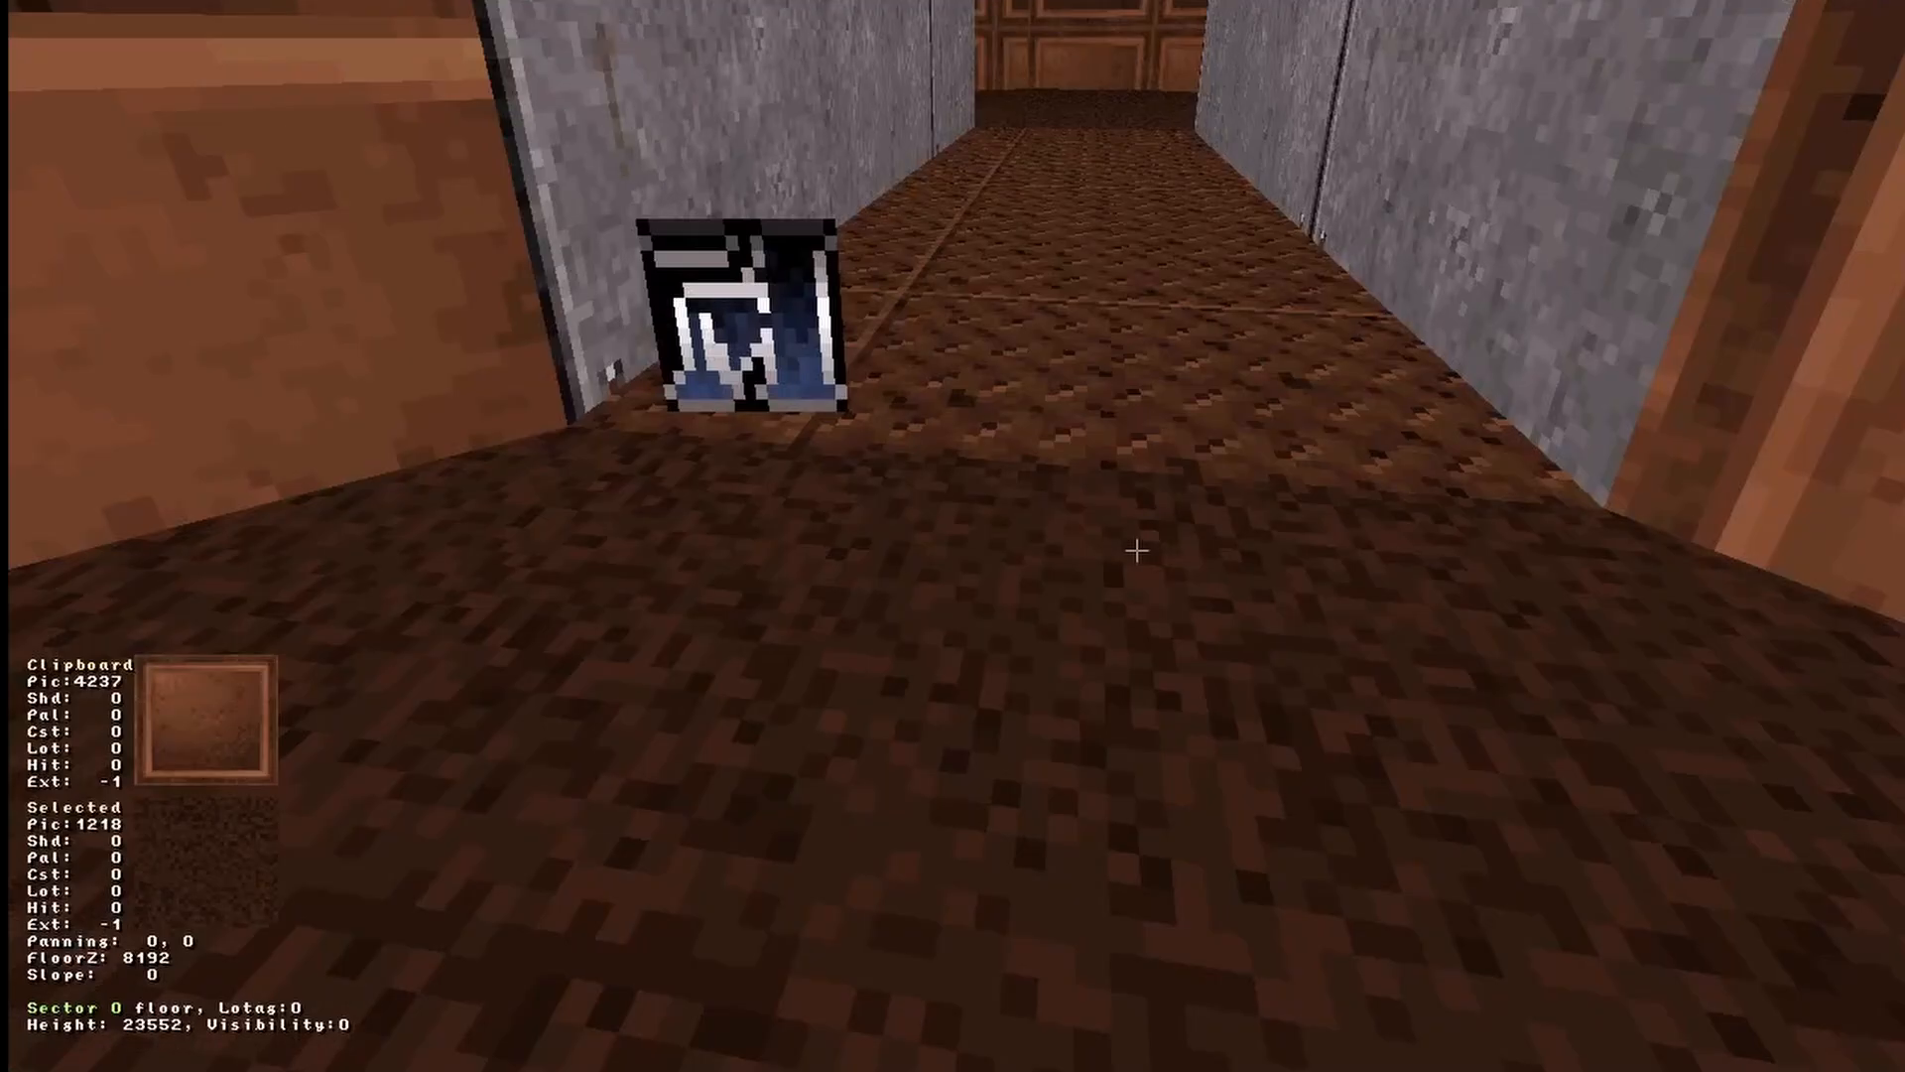
{"action": "right_click_drag", "start_coordinate": [1136, 551], "coordinate": [1137, 551]}
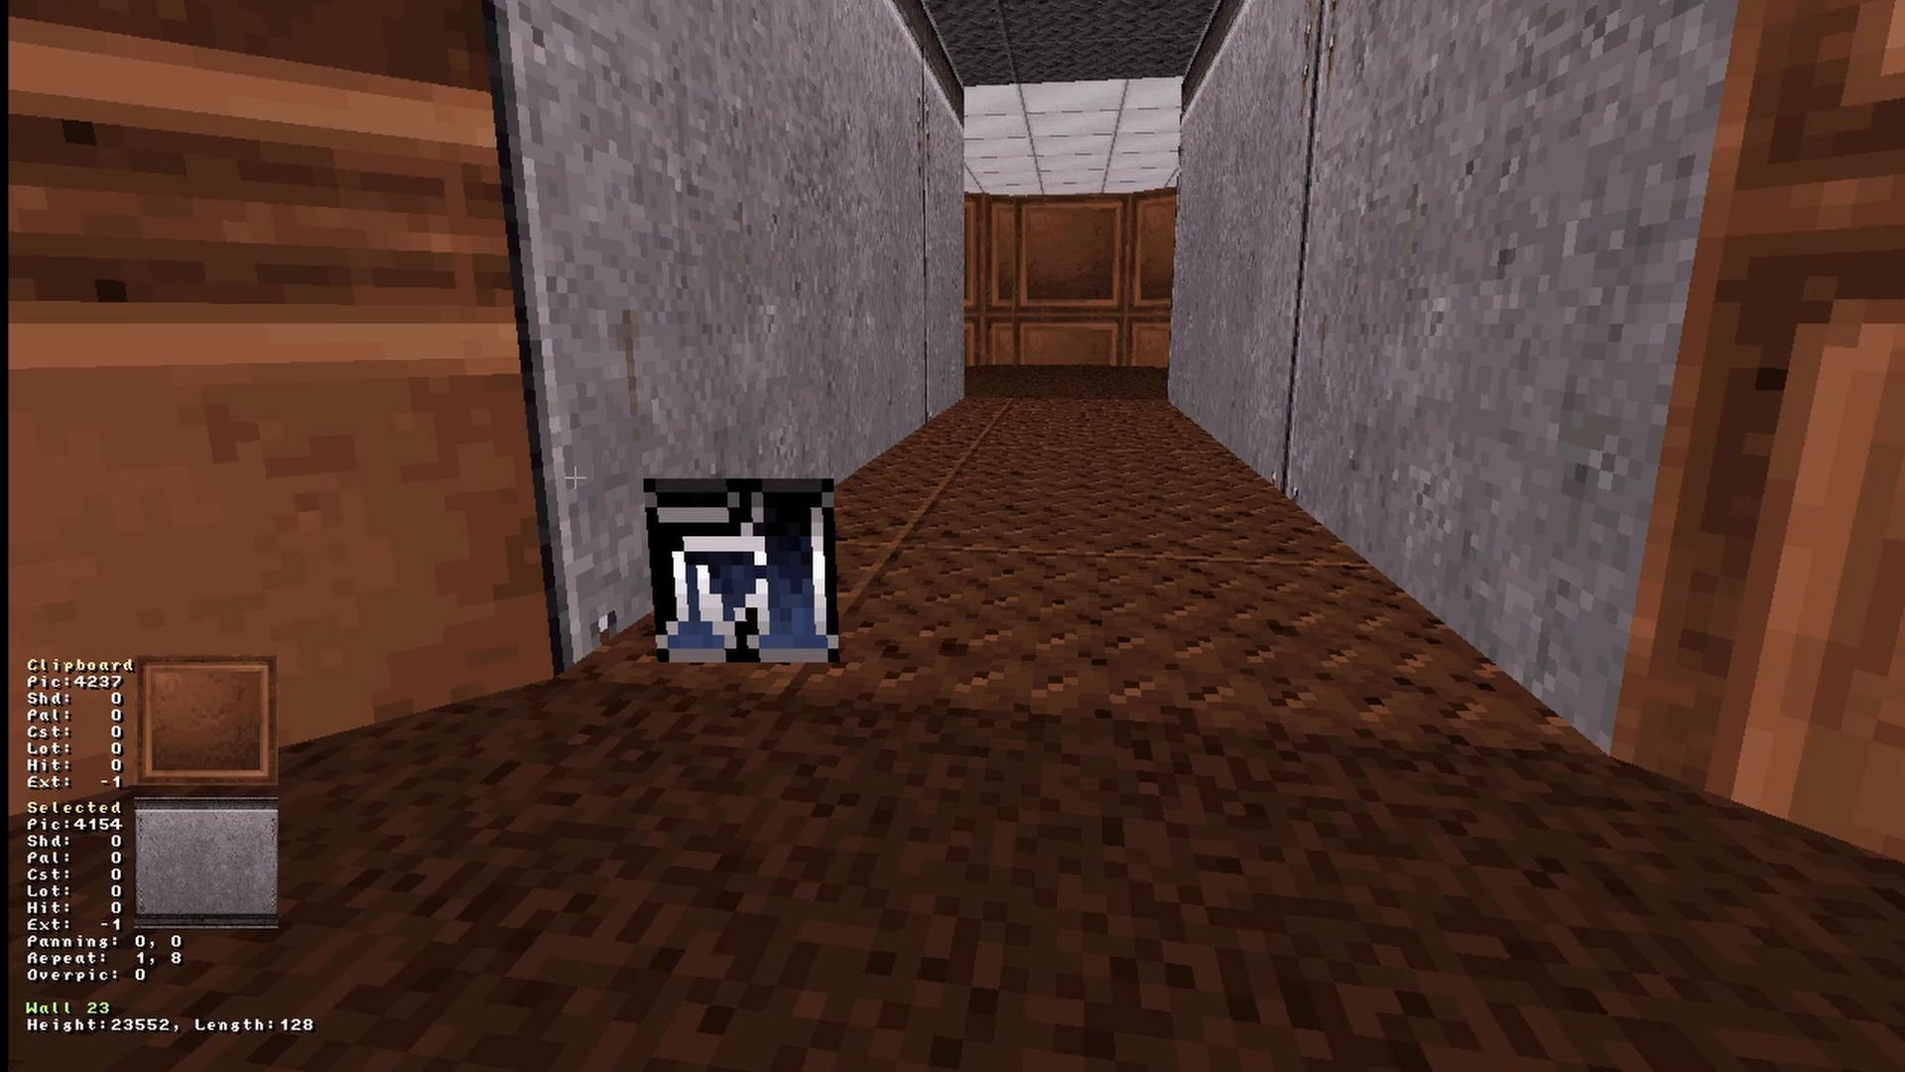
{"action": "key", "text": "v"}
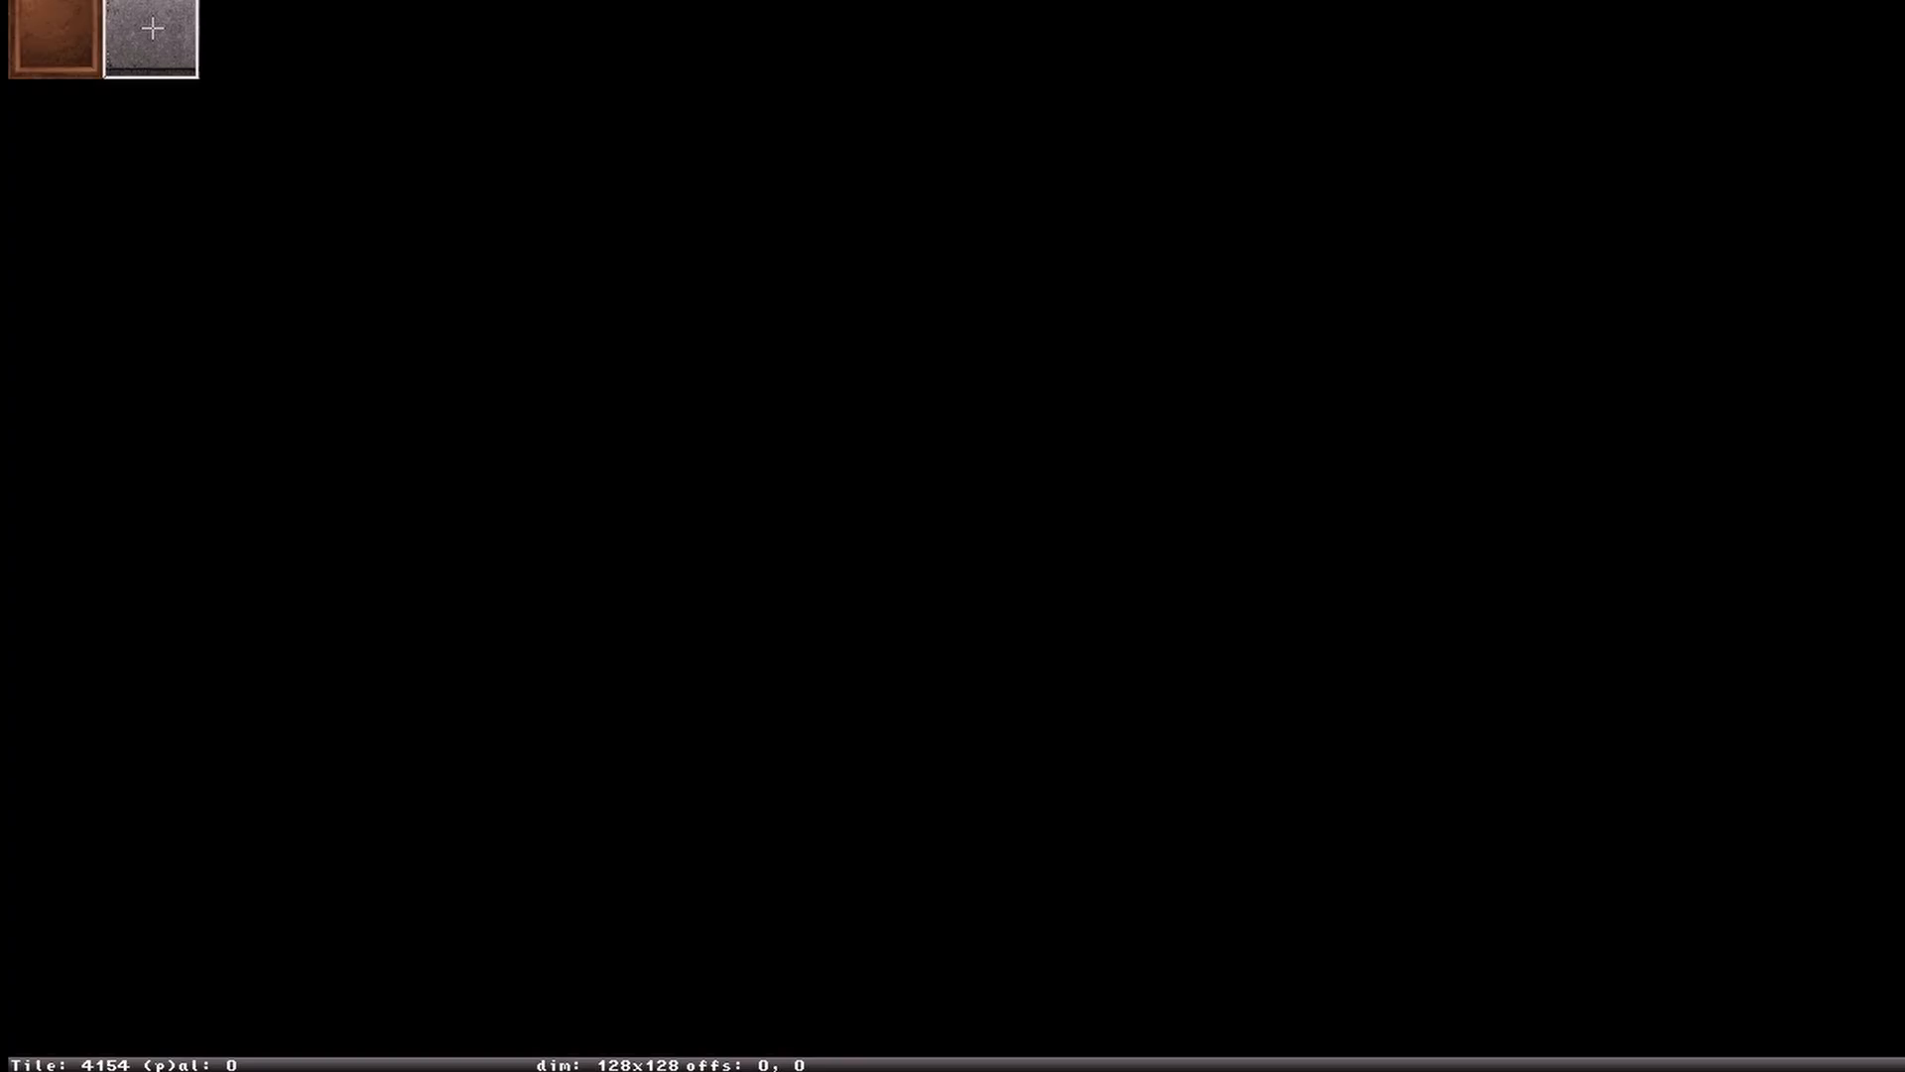
{"action": "key", "text": "Page_Up"}
{"action": "scroll", "coordinate": [1399, 1000], "scroll_direction": "up", "scroll_amount": 20}
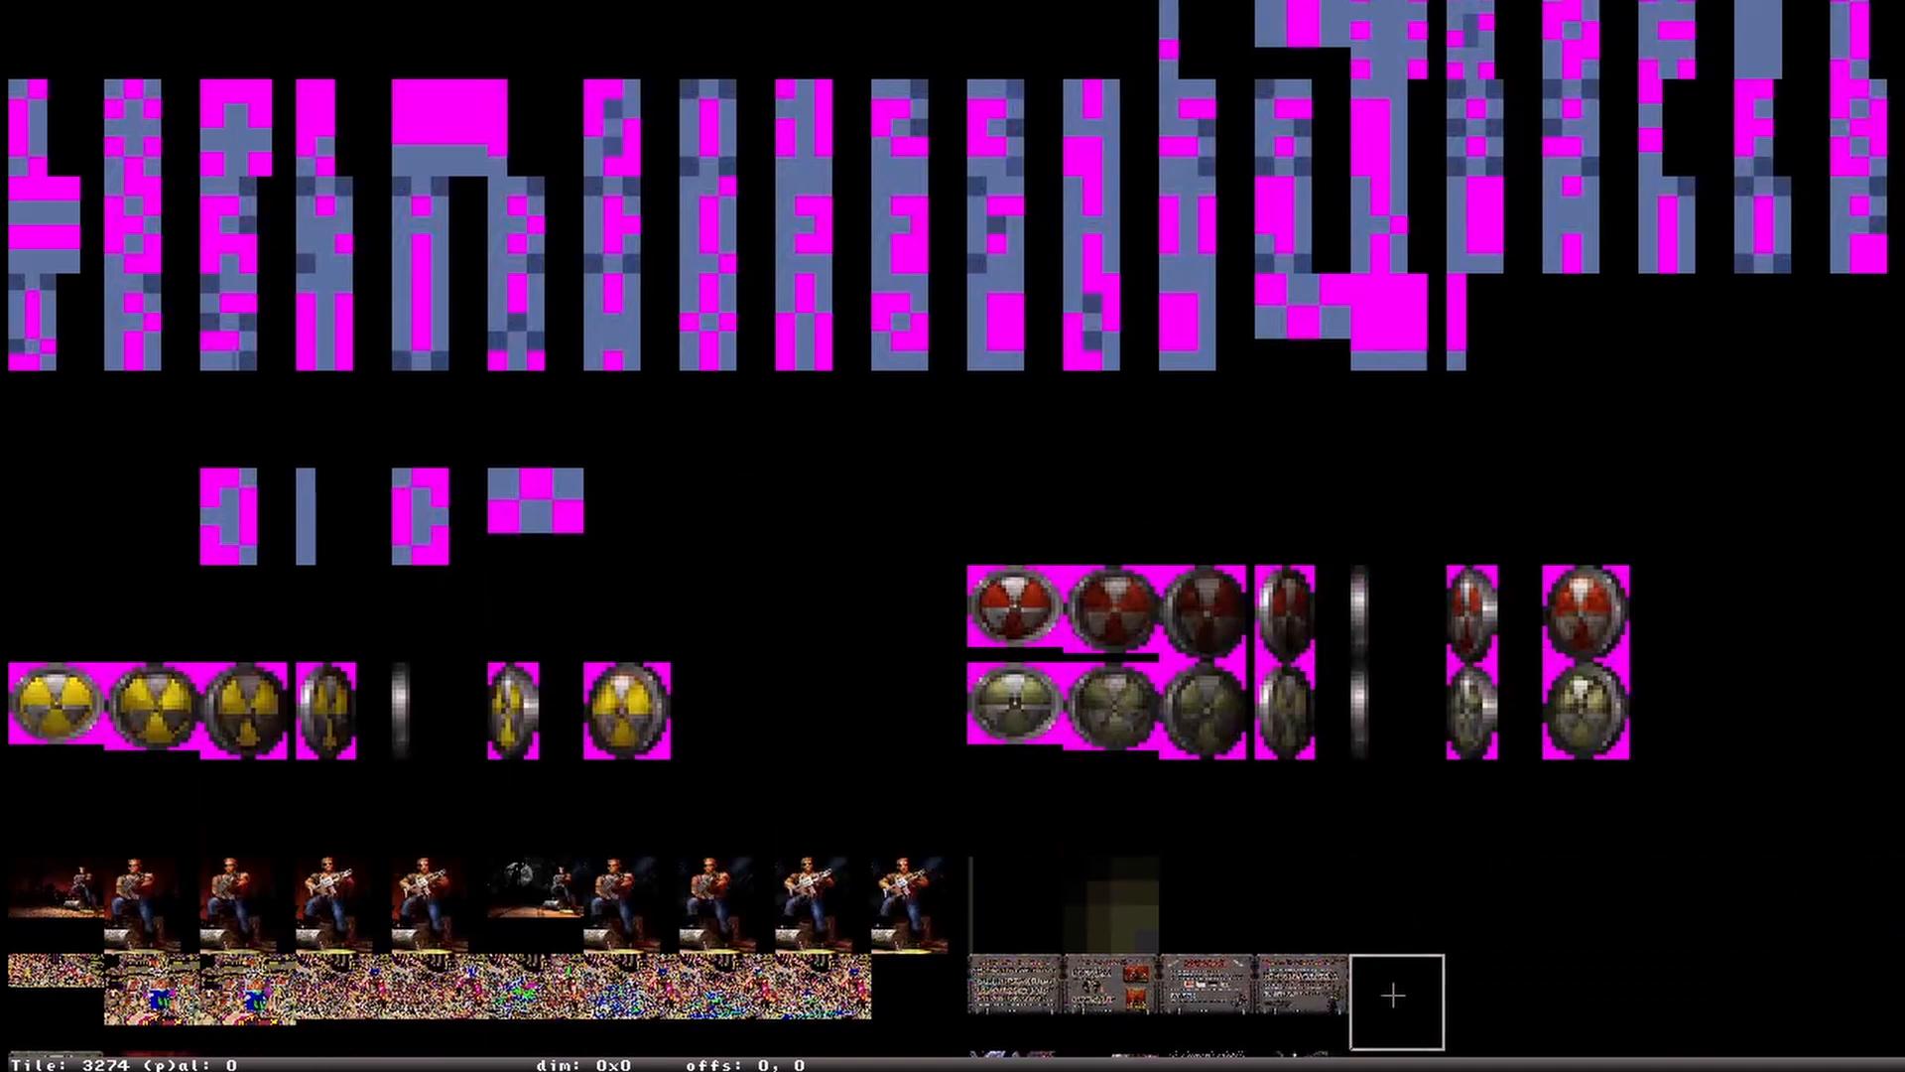
{"action": "scroll", "coordinate": [1122, 808], "scroll_direction": "down", "scroll_amount": 4}
{"action": "key", "text": "Return"}
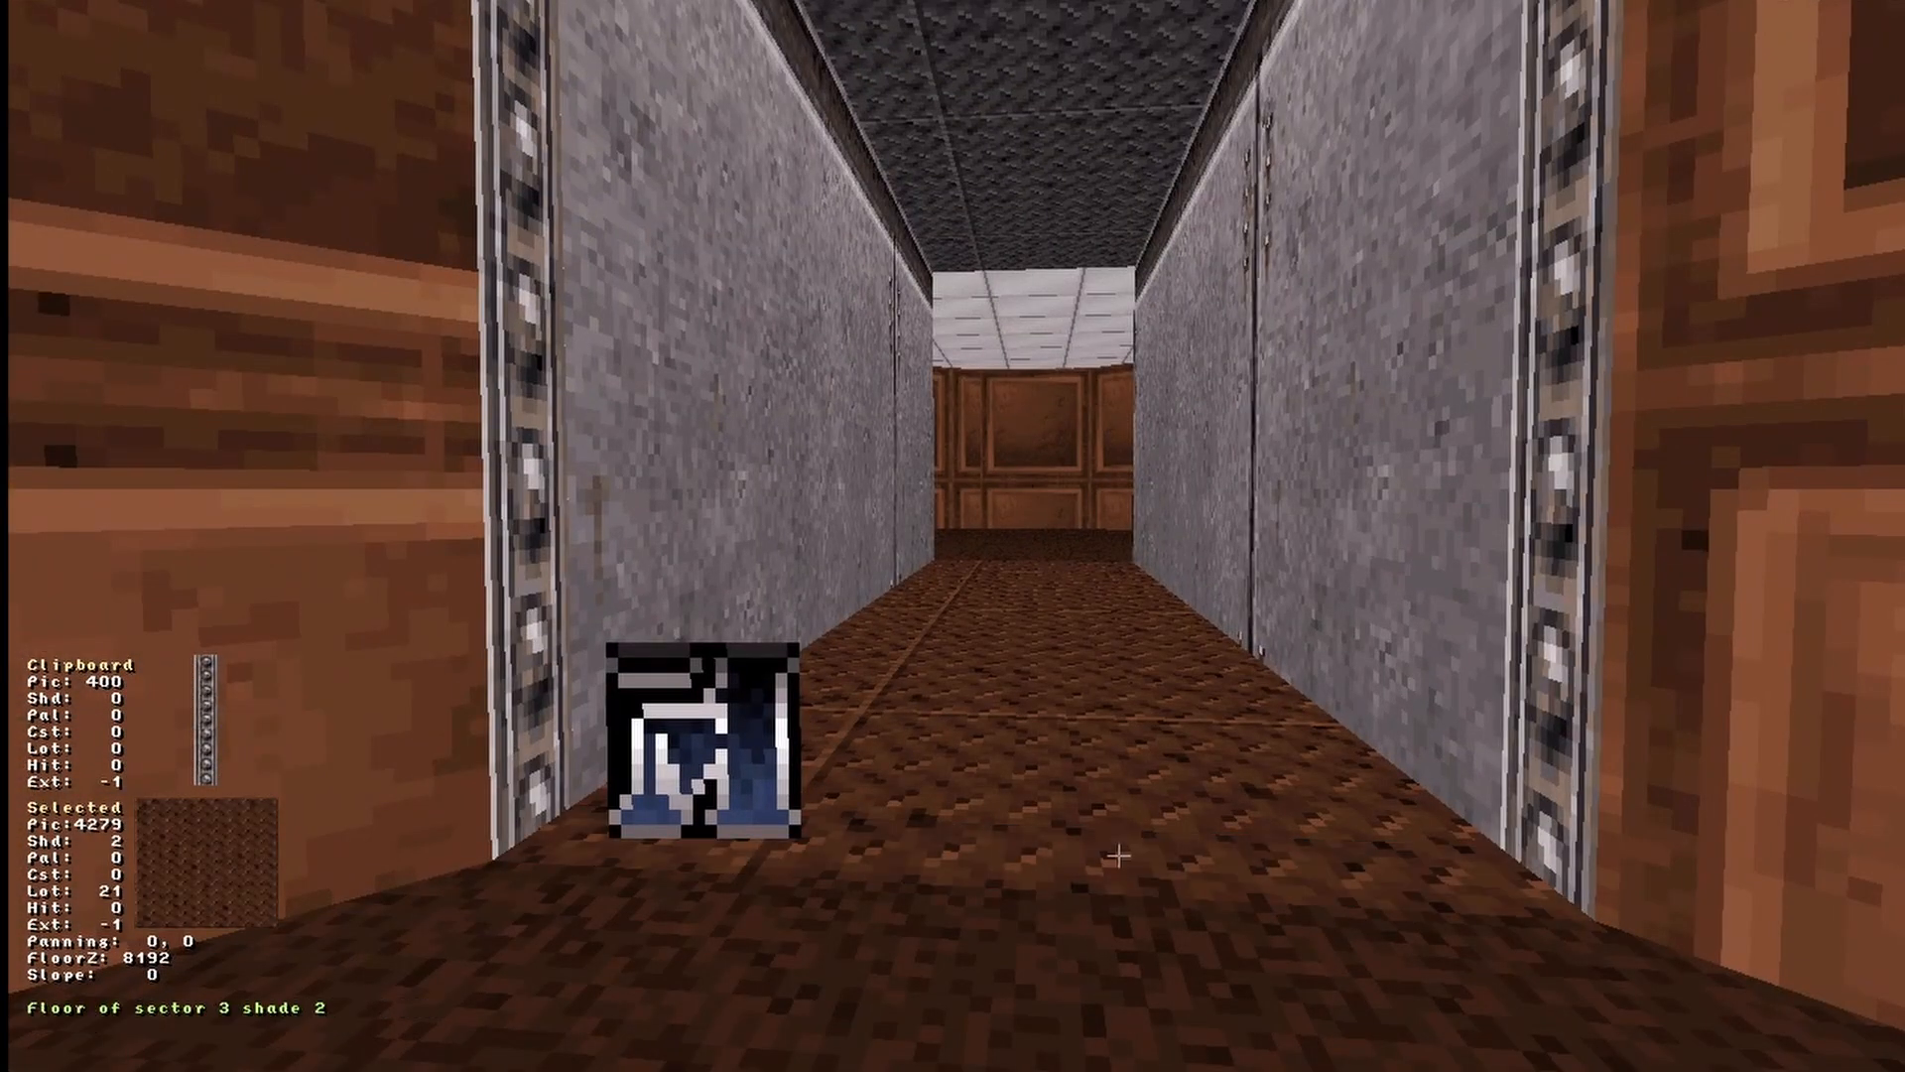
Step: Apply the yellow-striped texture, tile 836, to the floor of the narrow door sector
{"action": "key", "text": "v"}
{"action": "scroll", "coordinate": [922, 560], "scroll_direction": "up", "scroll_amount": 20}
{"action": "key", "text": "Return"}
{"action": "key", "text": "v"}
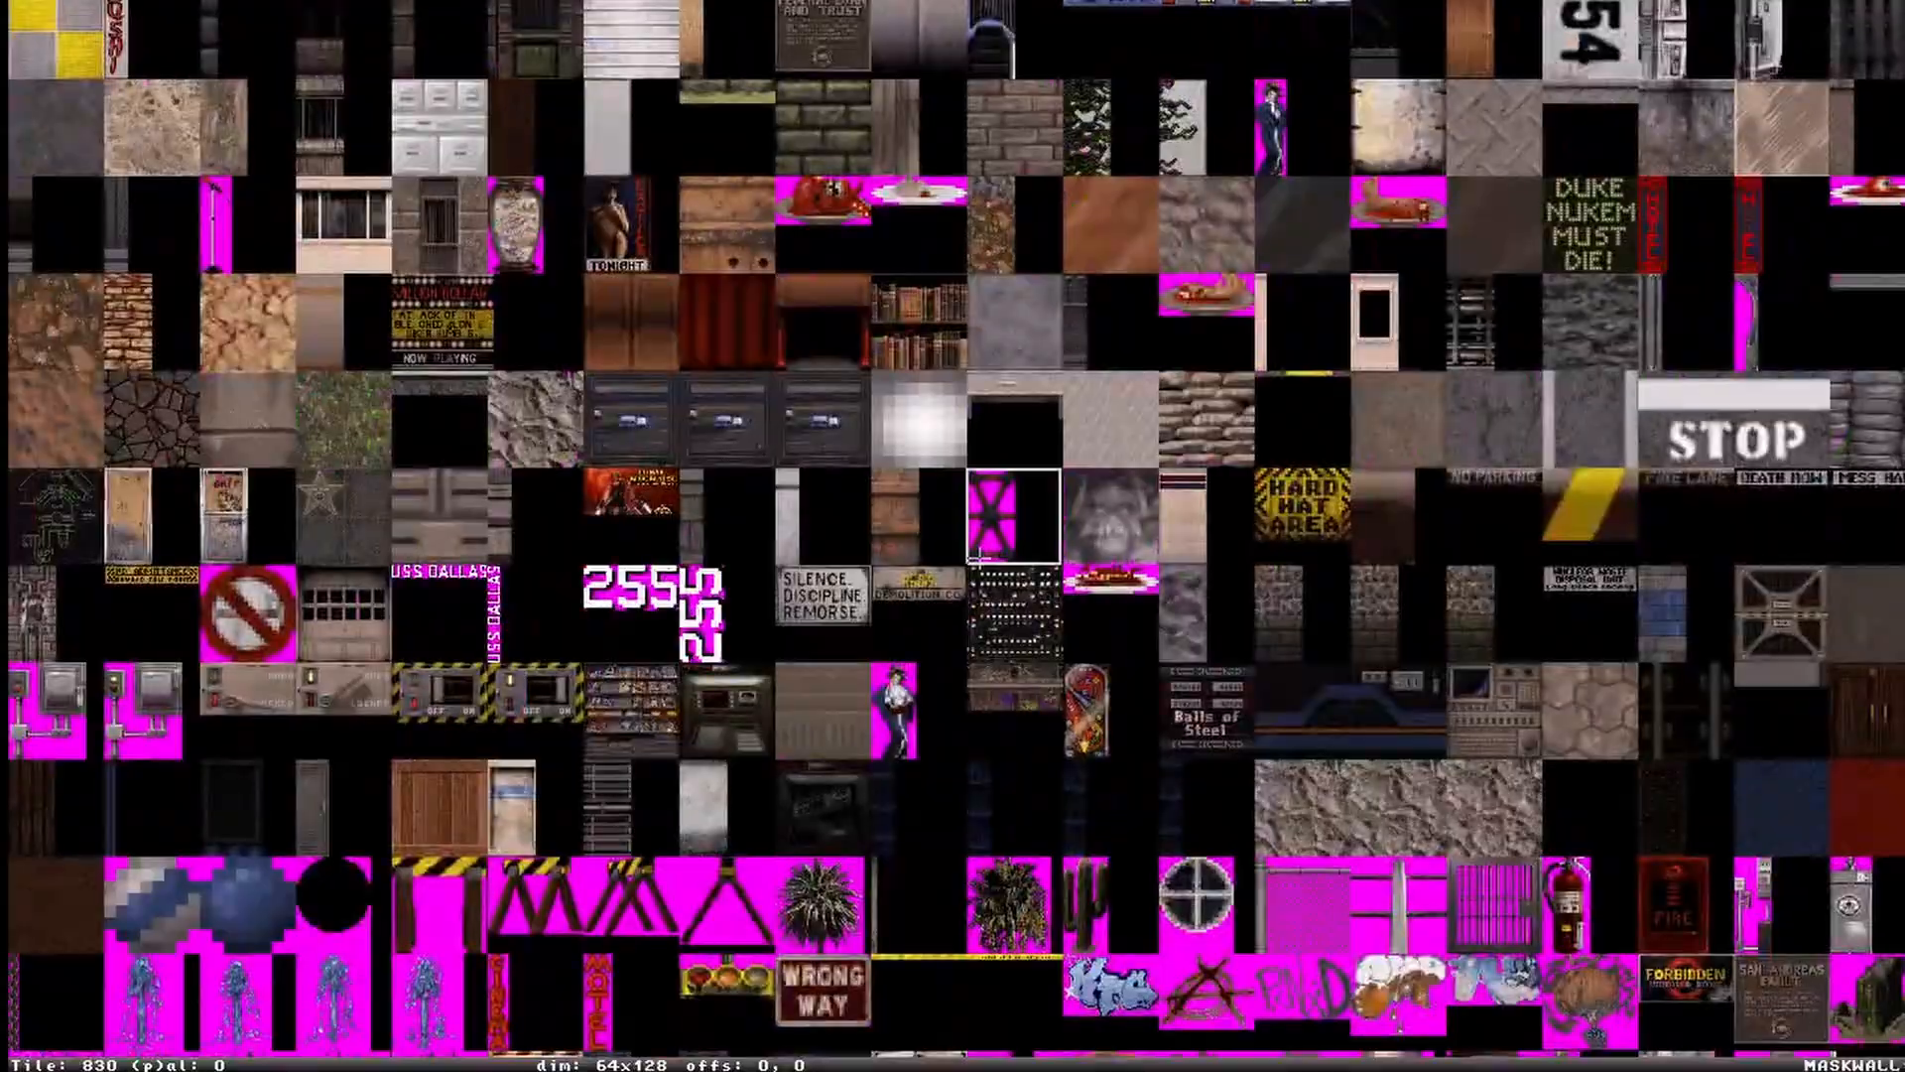
{"action": "key", "text": "Return"}
Step: Raise the door sector's floor to the ceiling and texture its room-side face with the red door, tile 1173
{"action": "key", "text": "v"}
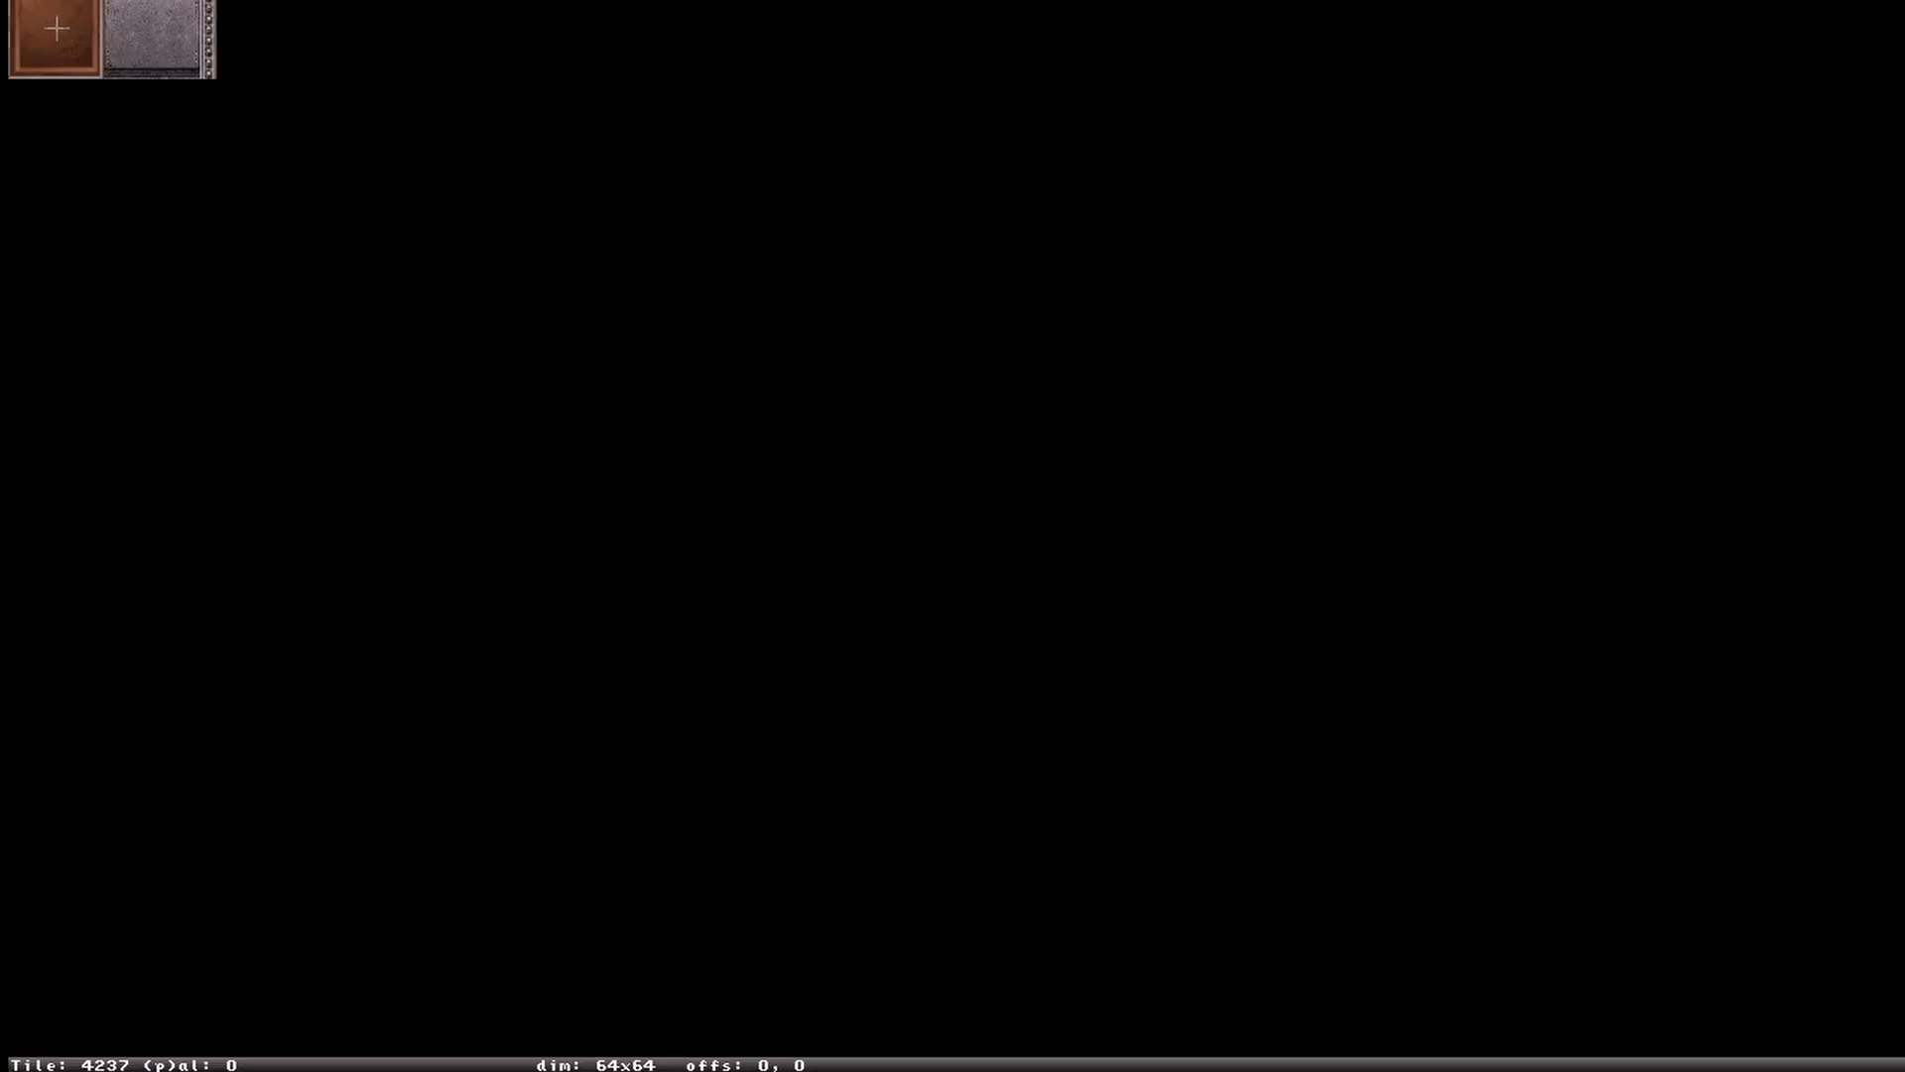
{"action": "key", "text": "v"}
{"action": "scroll", "coordinate": [1587, 818], "scroll_direction": "down", "scroll_amount": 20}
{"action": "scroll", "coordinate": [1586, 816], "scroll_direction": "up", "scroll_amount": 8}
{"action": "scroll", "coordinate": [1577, 809], "scroll_direction": "up", "scroll_amount": 20}
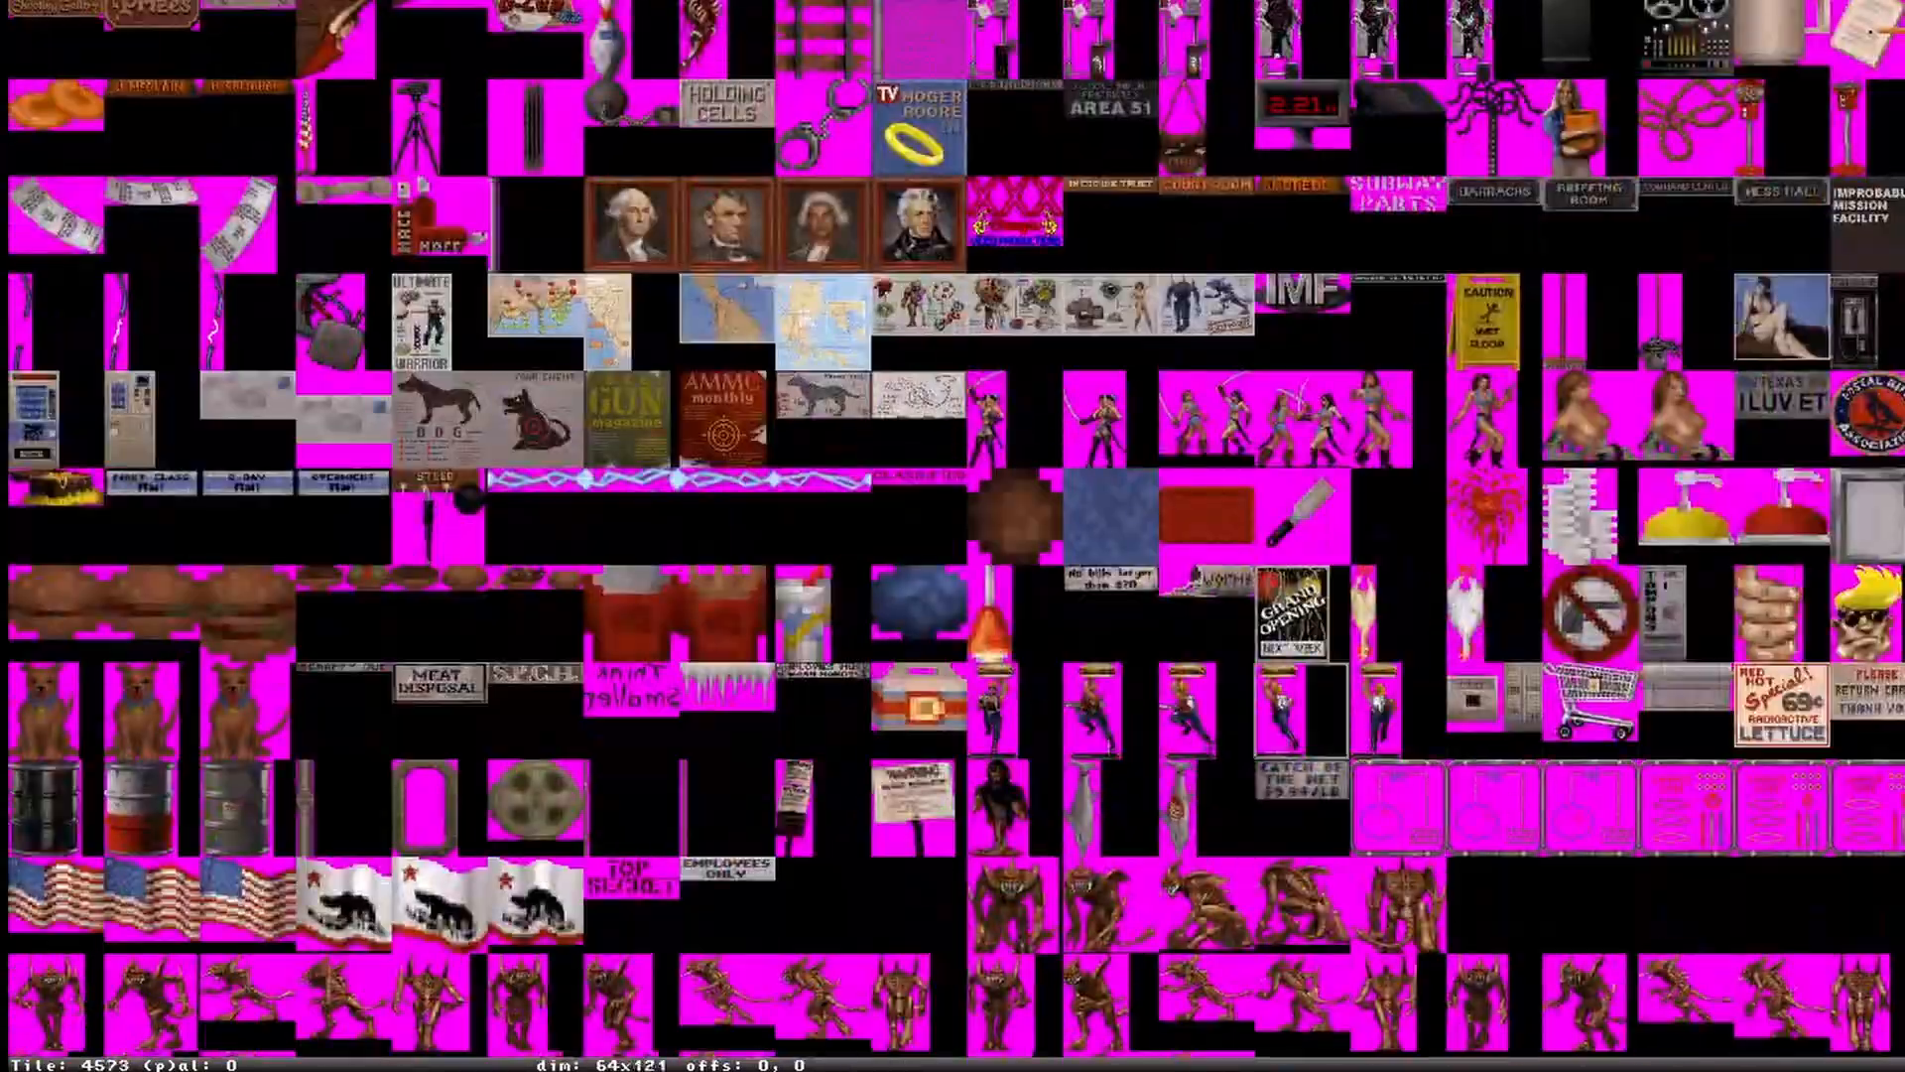
{"action": "key", "text": "Escape"}
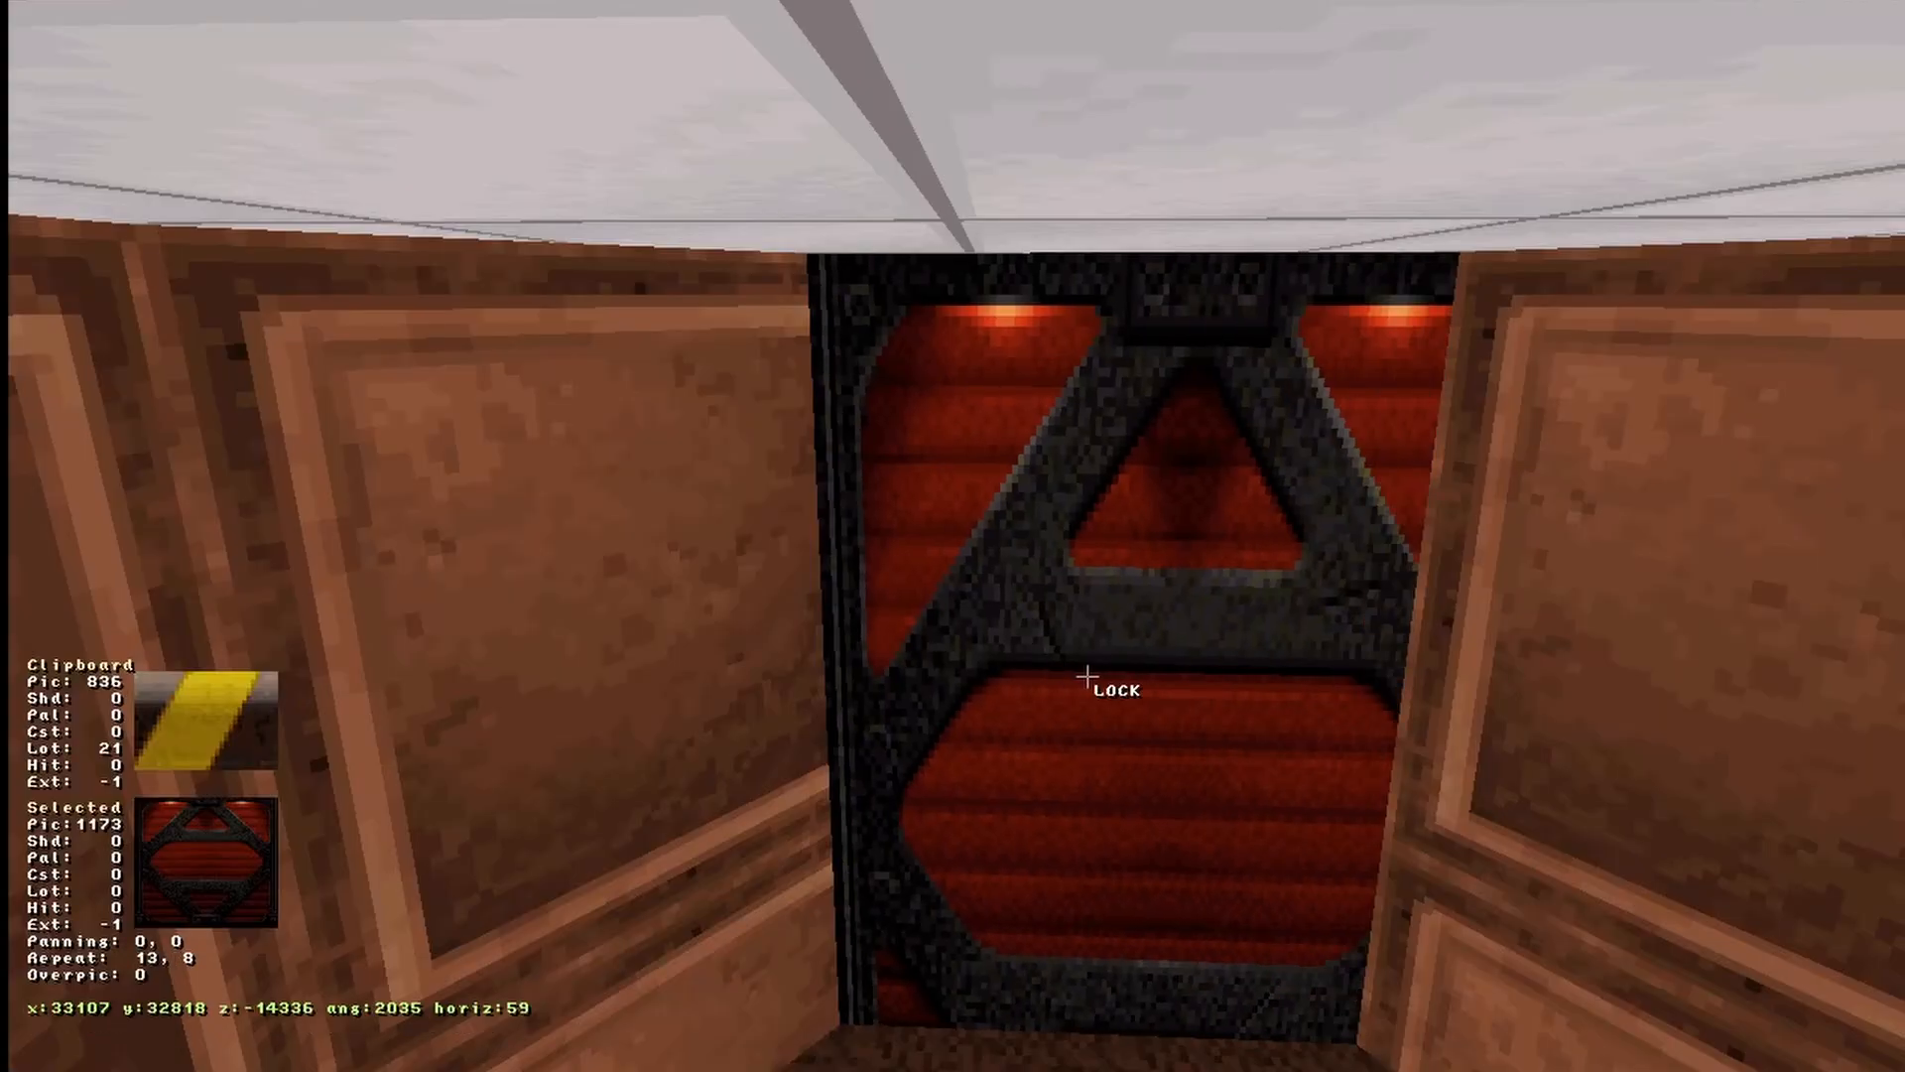
Step: Fit the red door texture to the room-side face with a repeat of 16, 8 and copy the texture
{"action": "key", "text": "Down"}
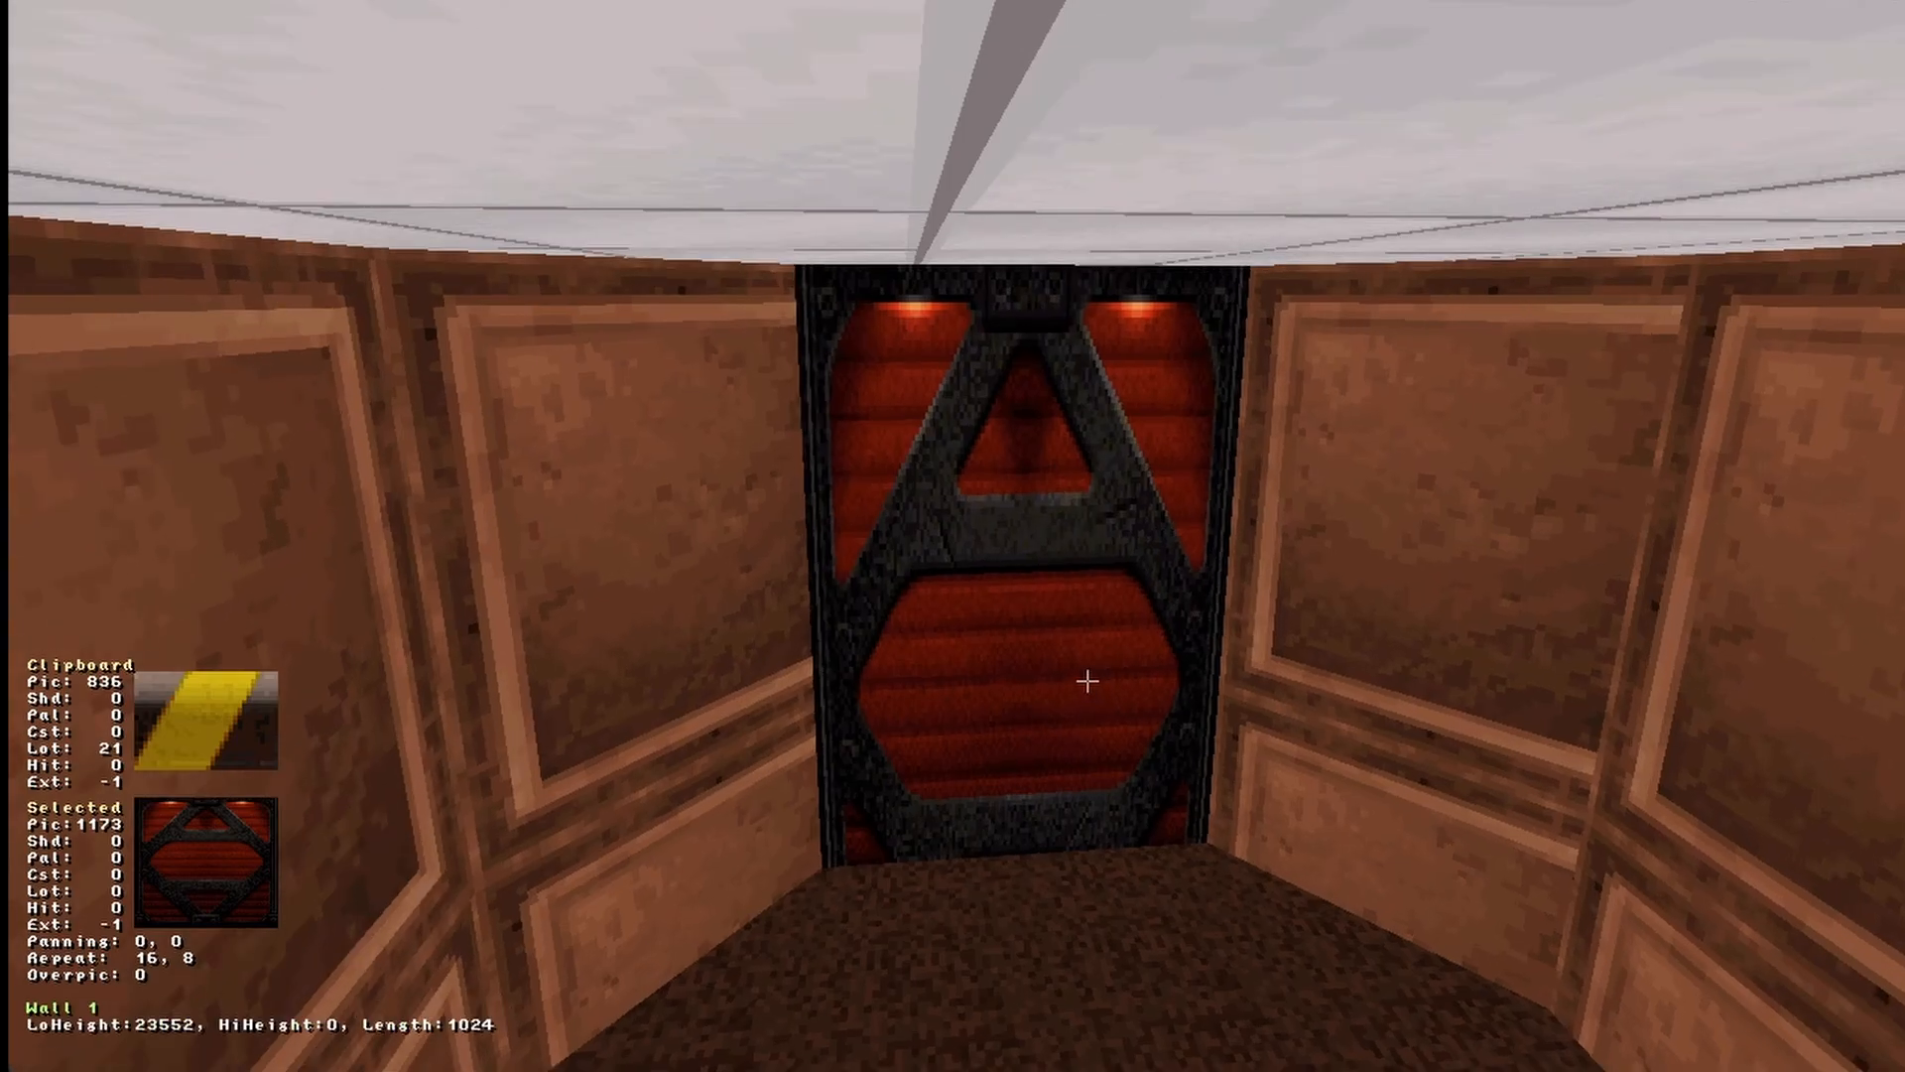
{"action": "key", "text": "KP_Enter"}
{"action": "key", "text": "KP_Enter"}
{"action": "key", "text": "Down"}
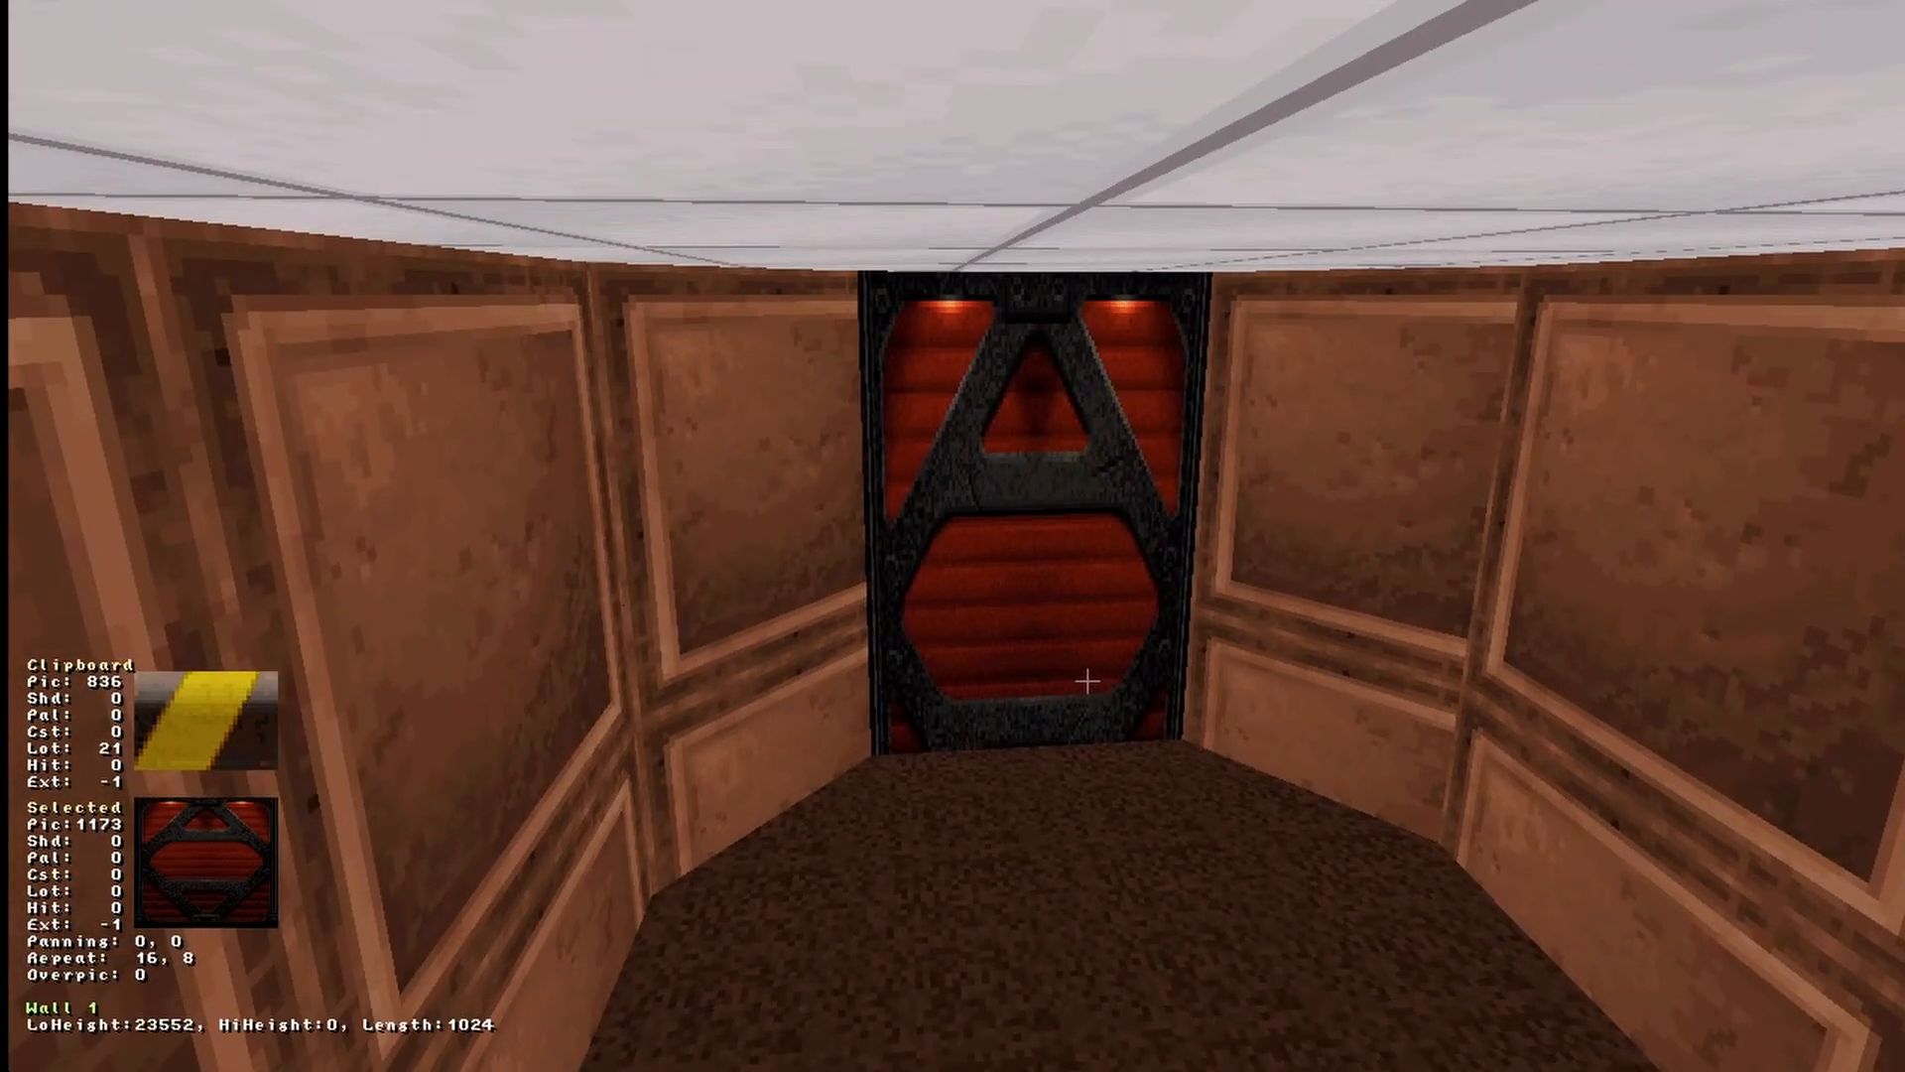
{"action": "key", "text": "Tab"}
{"action": "key", "text": "Up"}
{"action": "key", "text": "Return"}
Step: Apply the copied door texture, tile 1173, to the door's corridor-side face with a repeat of 16, 8, and return to the first room
{"action": "key", "text": "Up"}
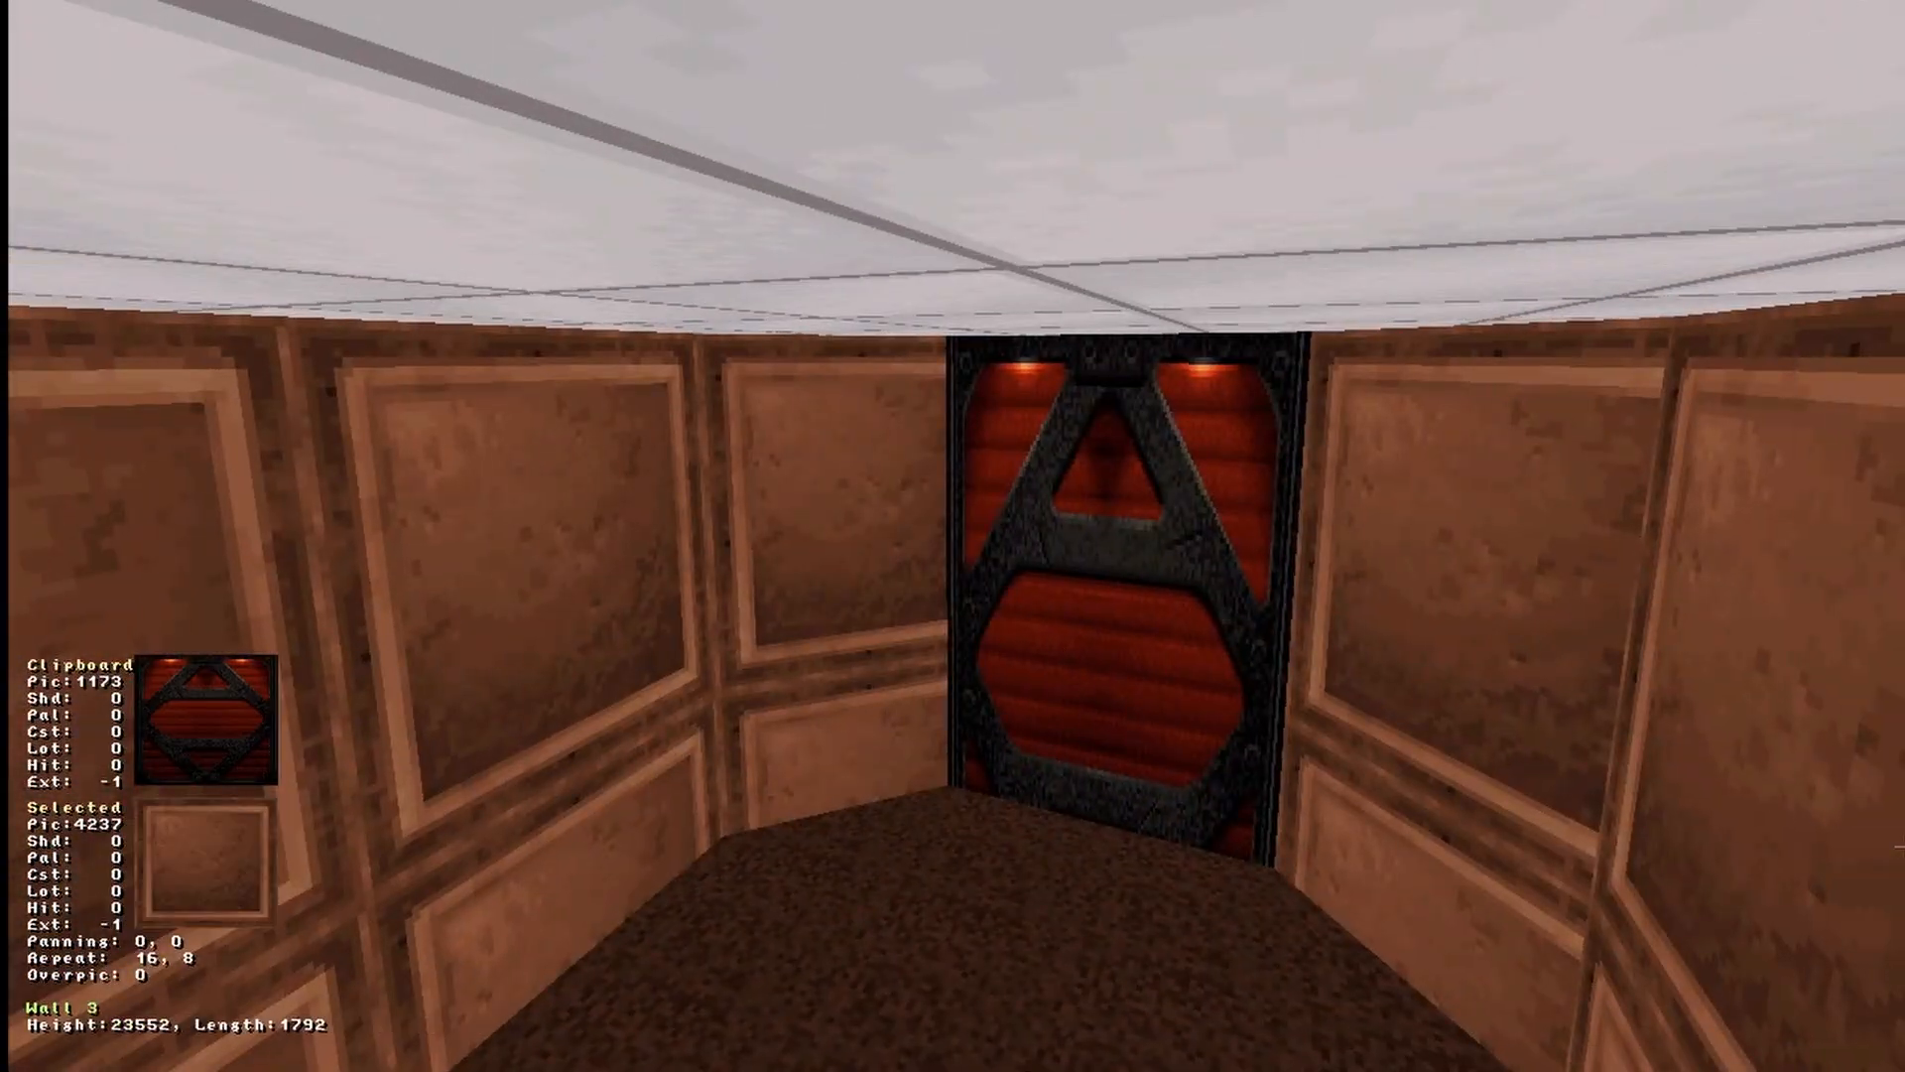
{"action": "key", "text": "Up"}
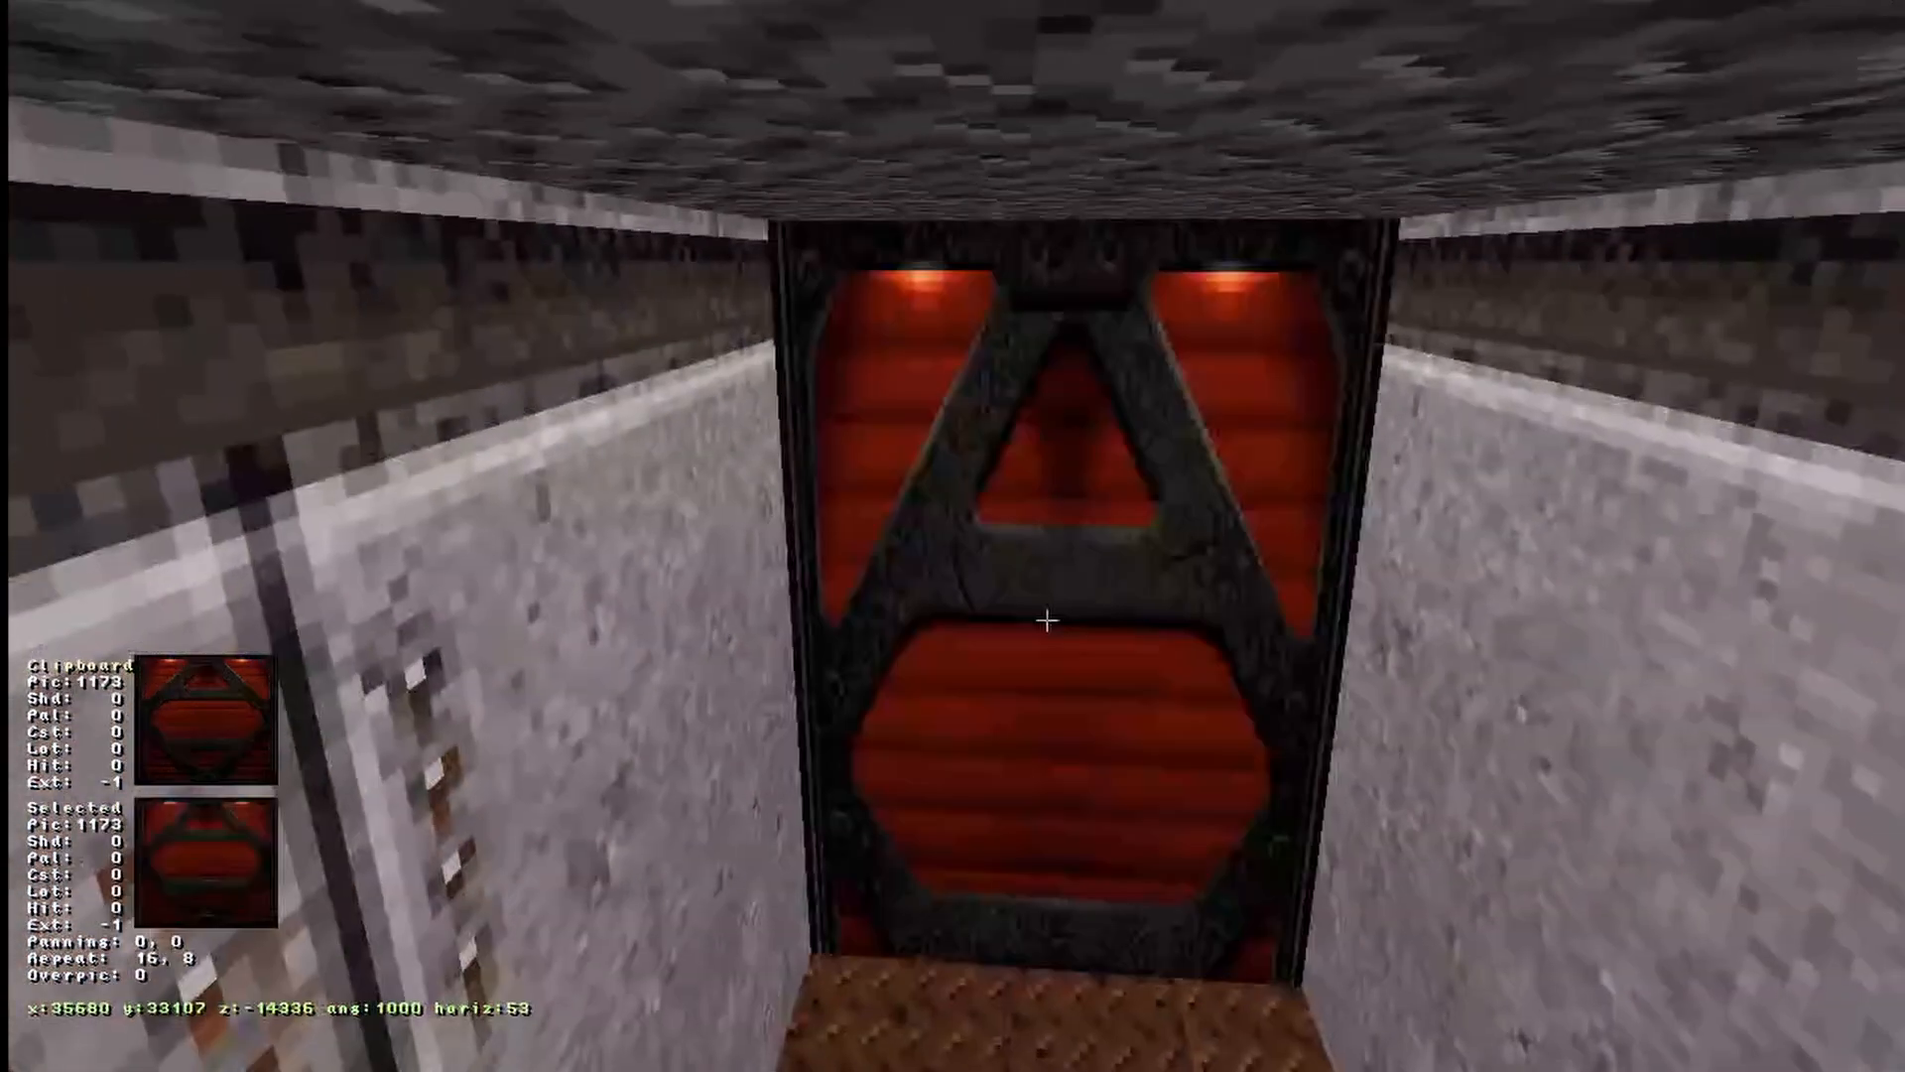
{"action": "key", "text": "Up"}
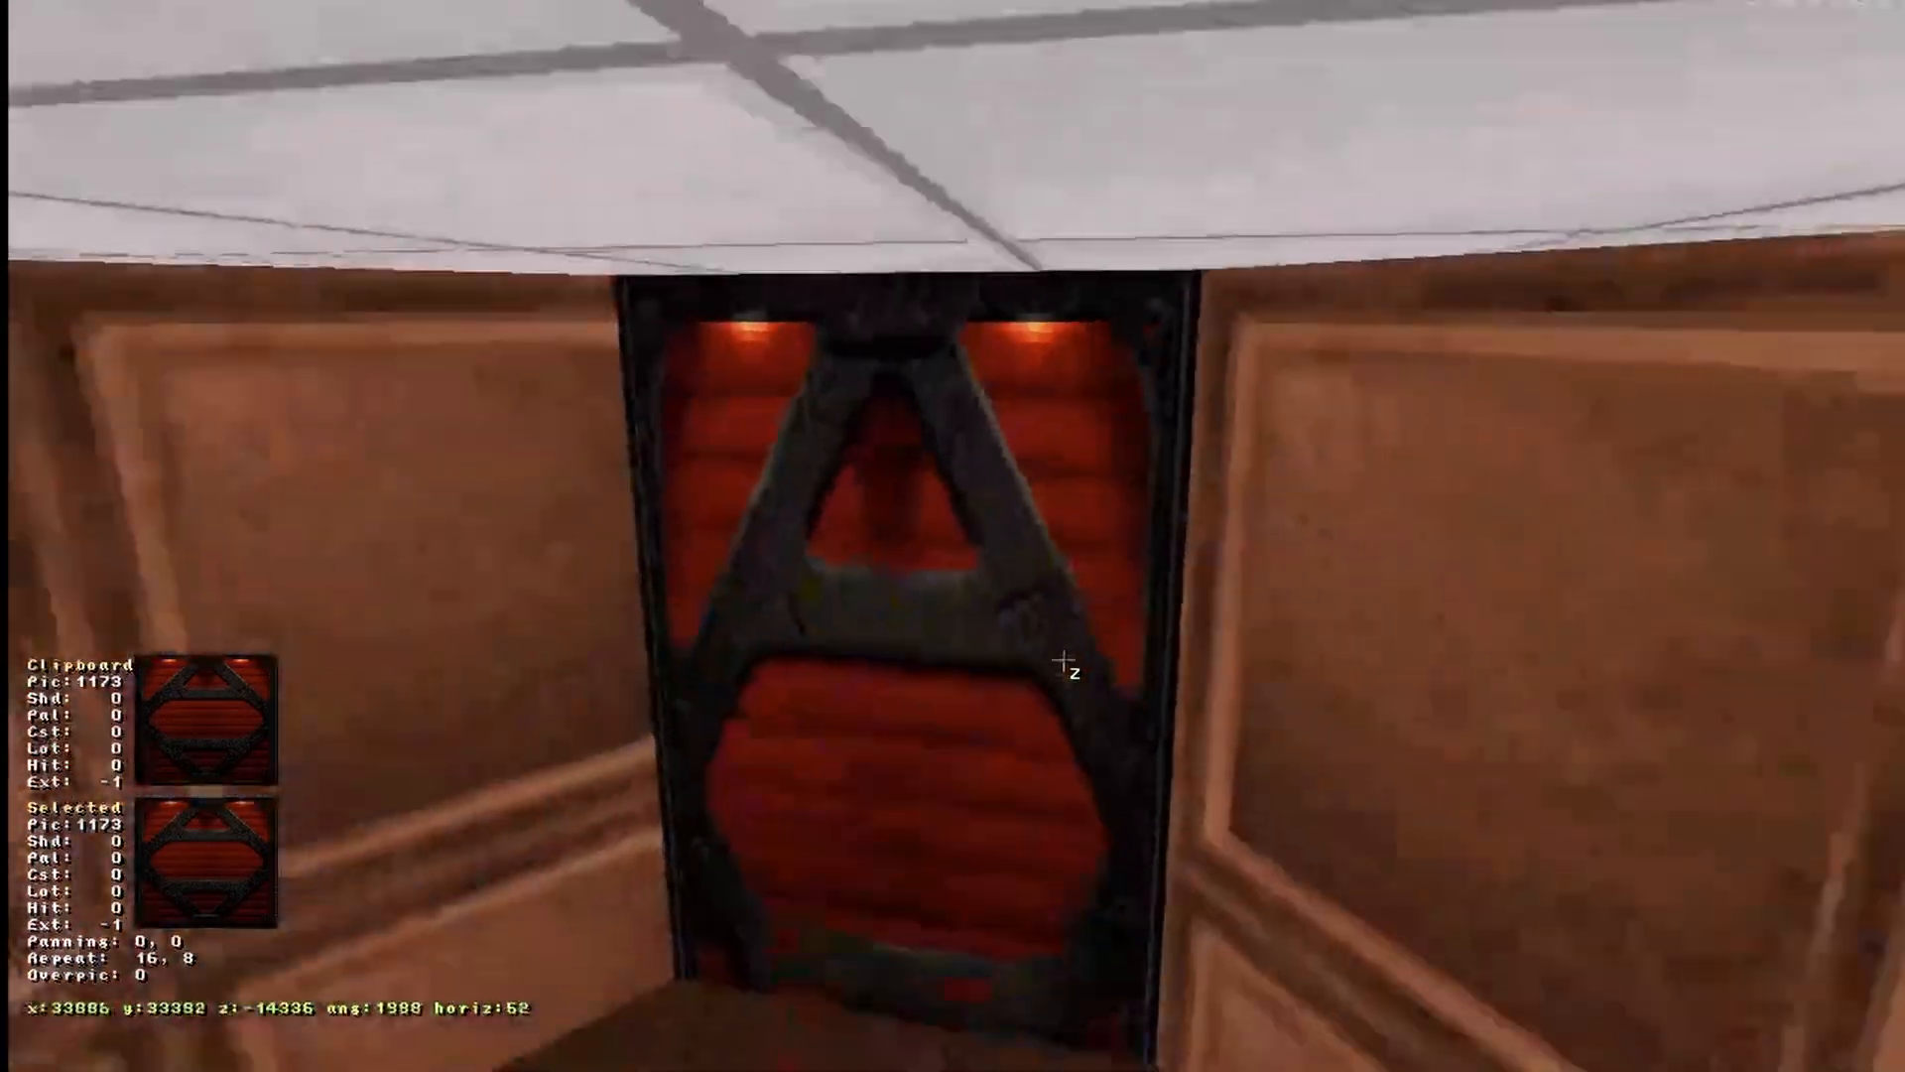
{"action": "key", "text": "Down"}
{"action": "key", "text": "Right"}
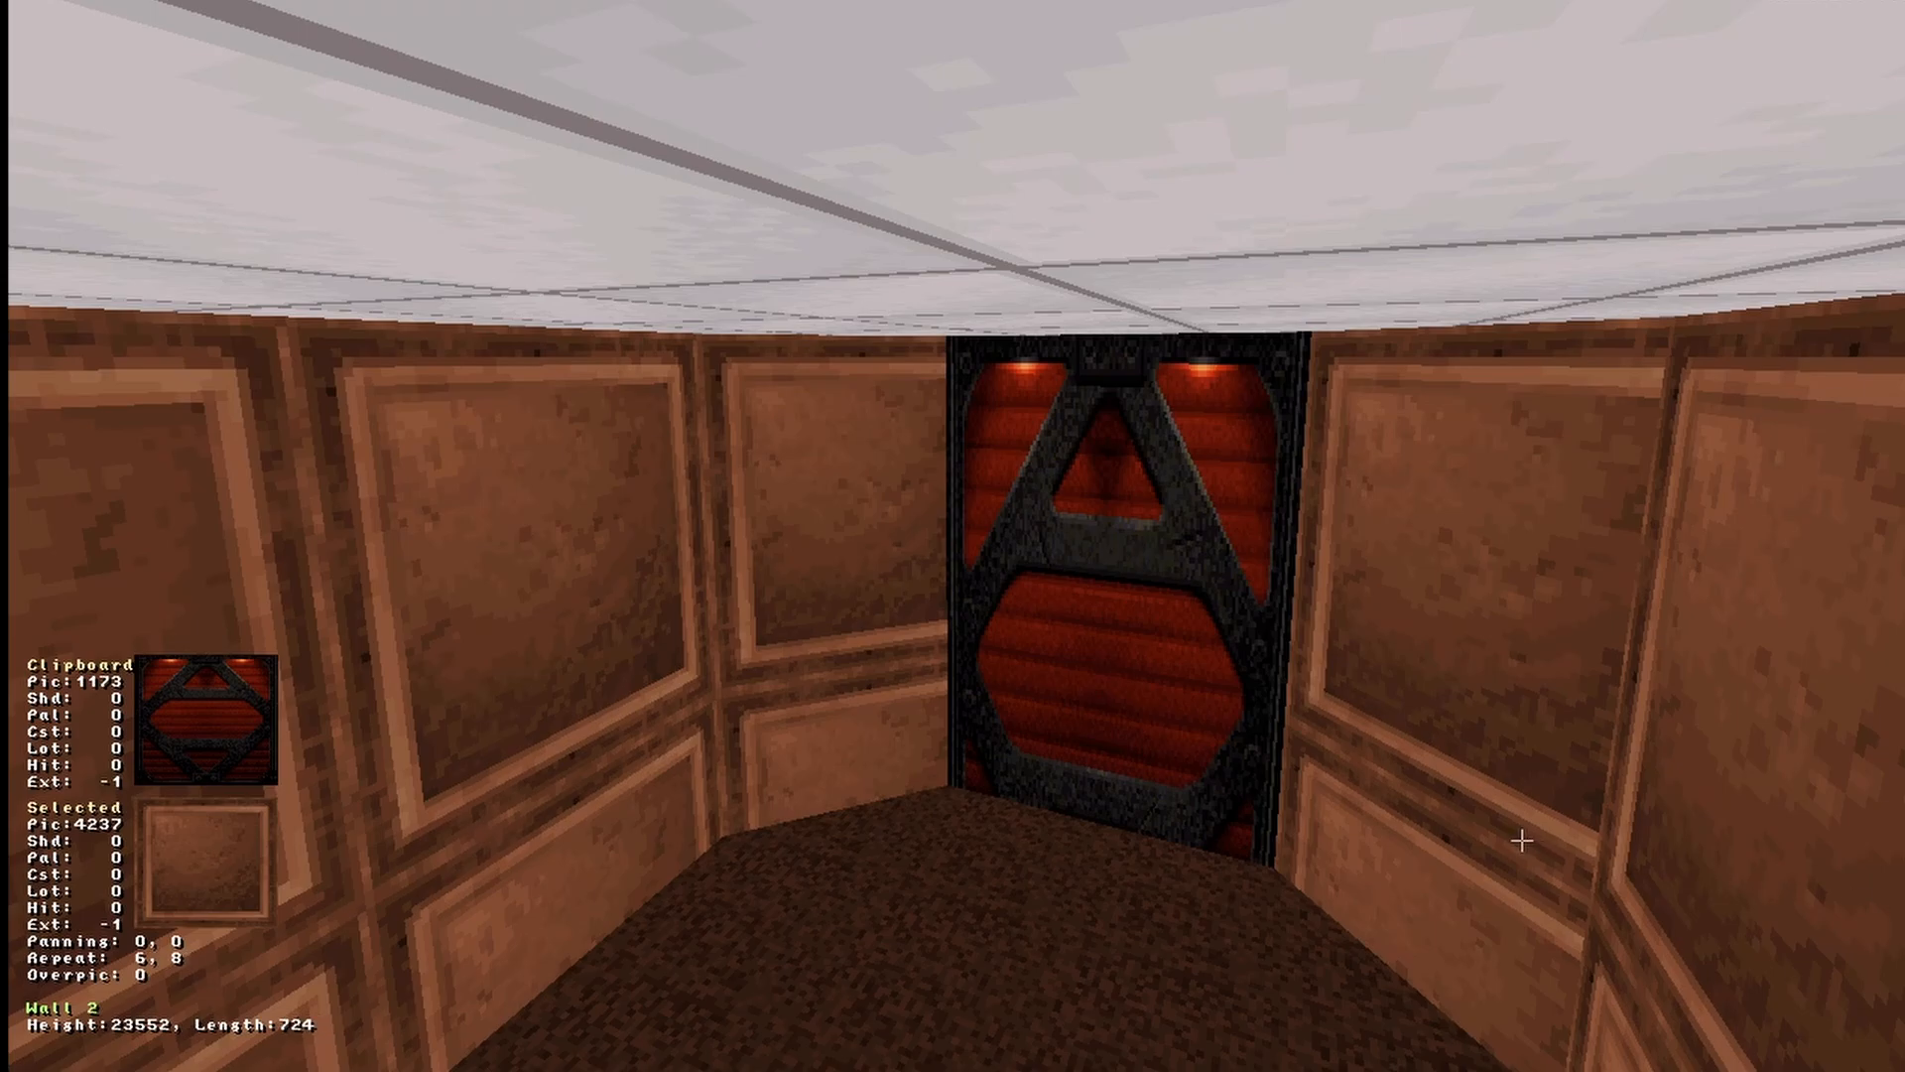
Step: Save the map as ExampleMap and launch a playtest
{"action": "key", "text": "KP_Enter"}
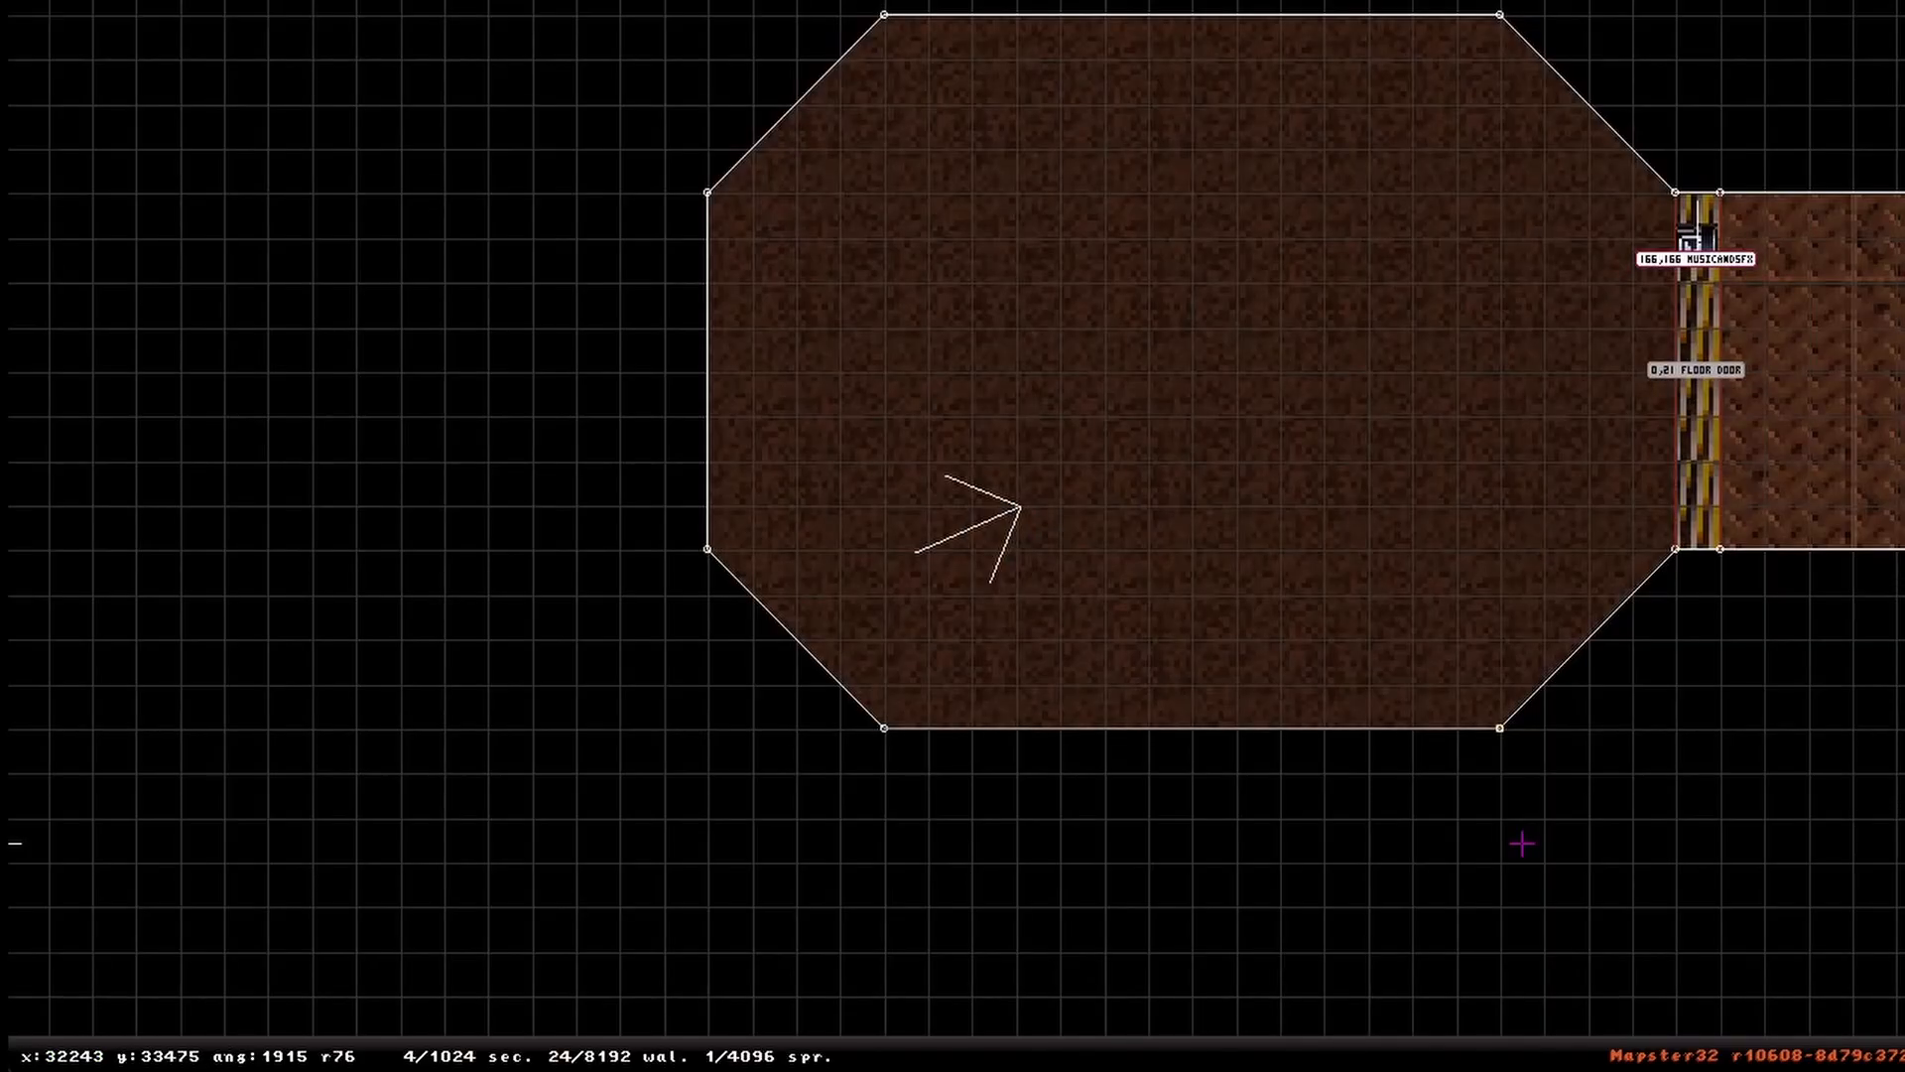
{"action": "key", "text": "Escape"}
{"action": "key", "text": "a"}
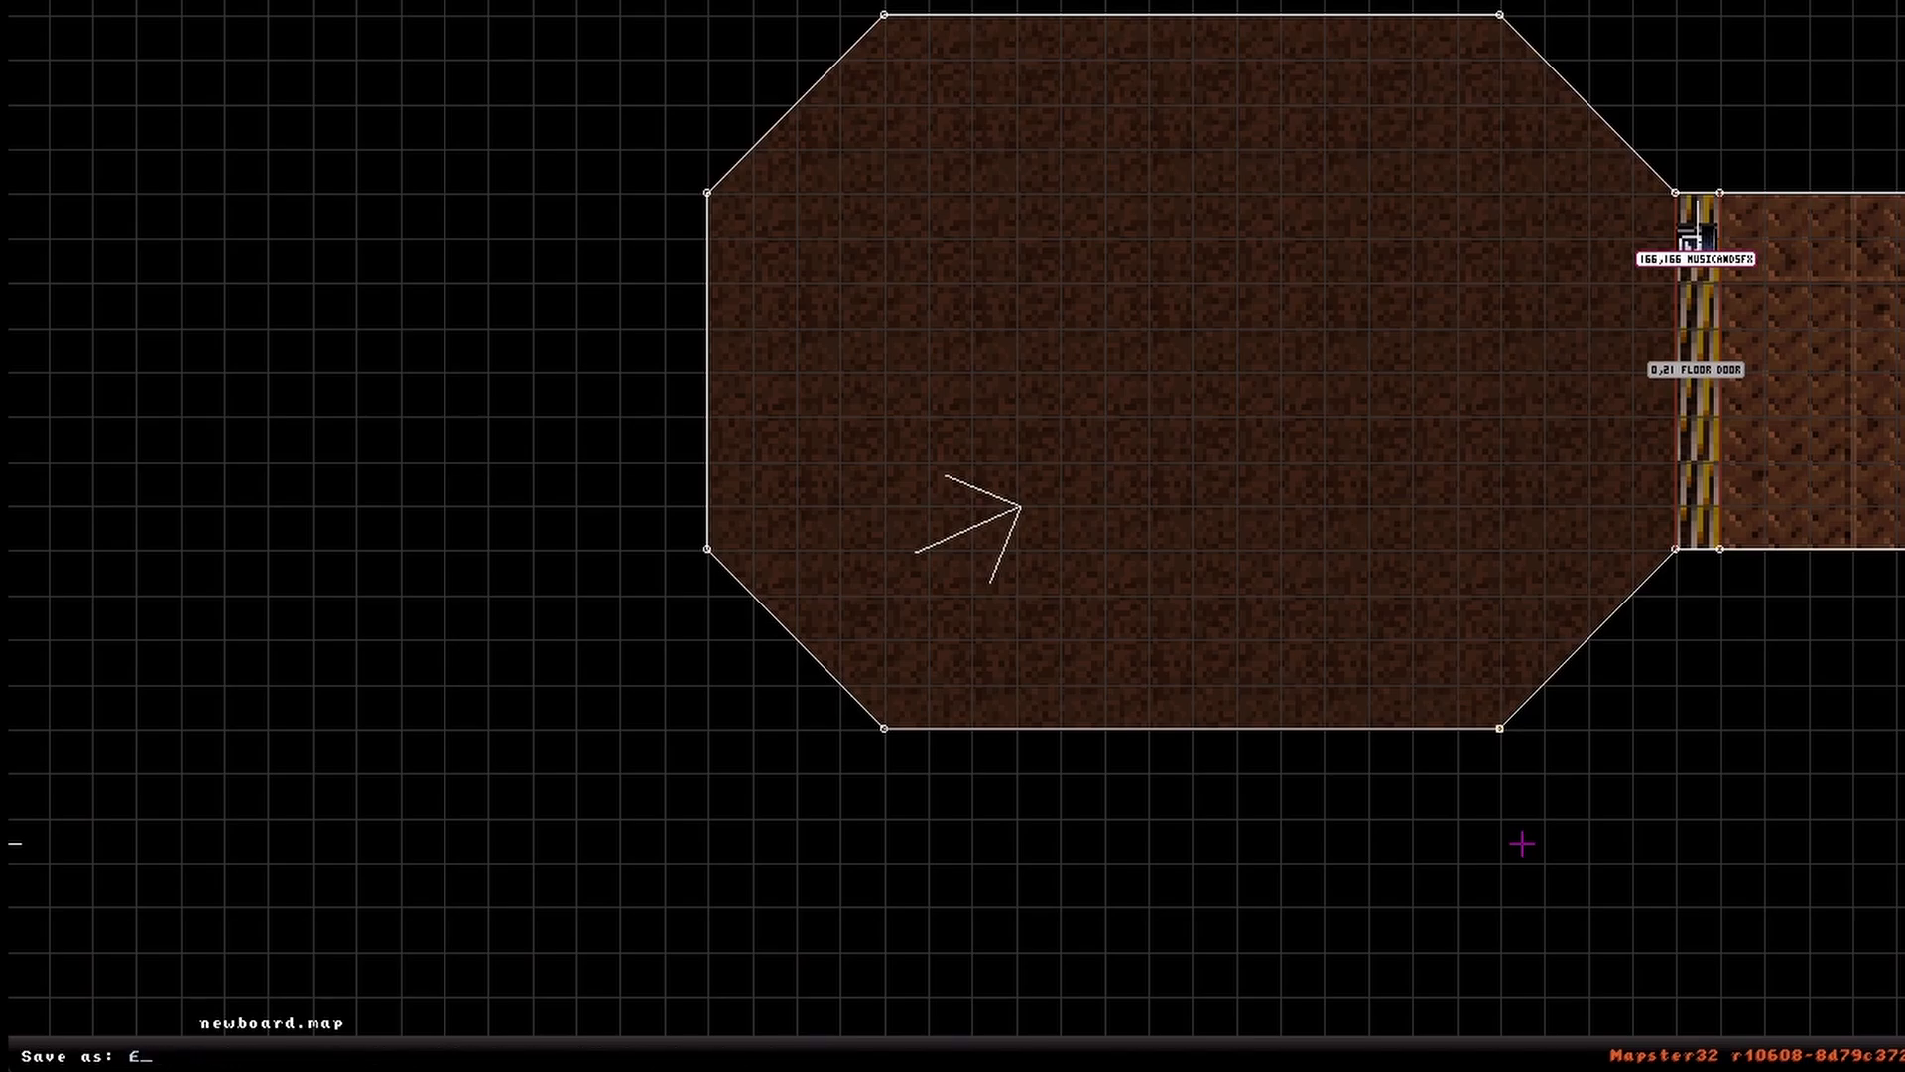
{"action": "type", "text": "ExampleMap"}
{"action": "key", "text": "Return"}
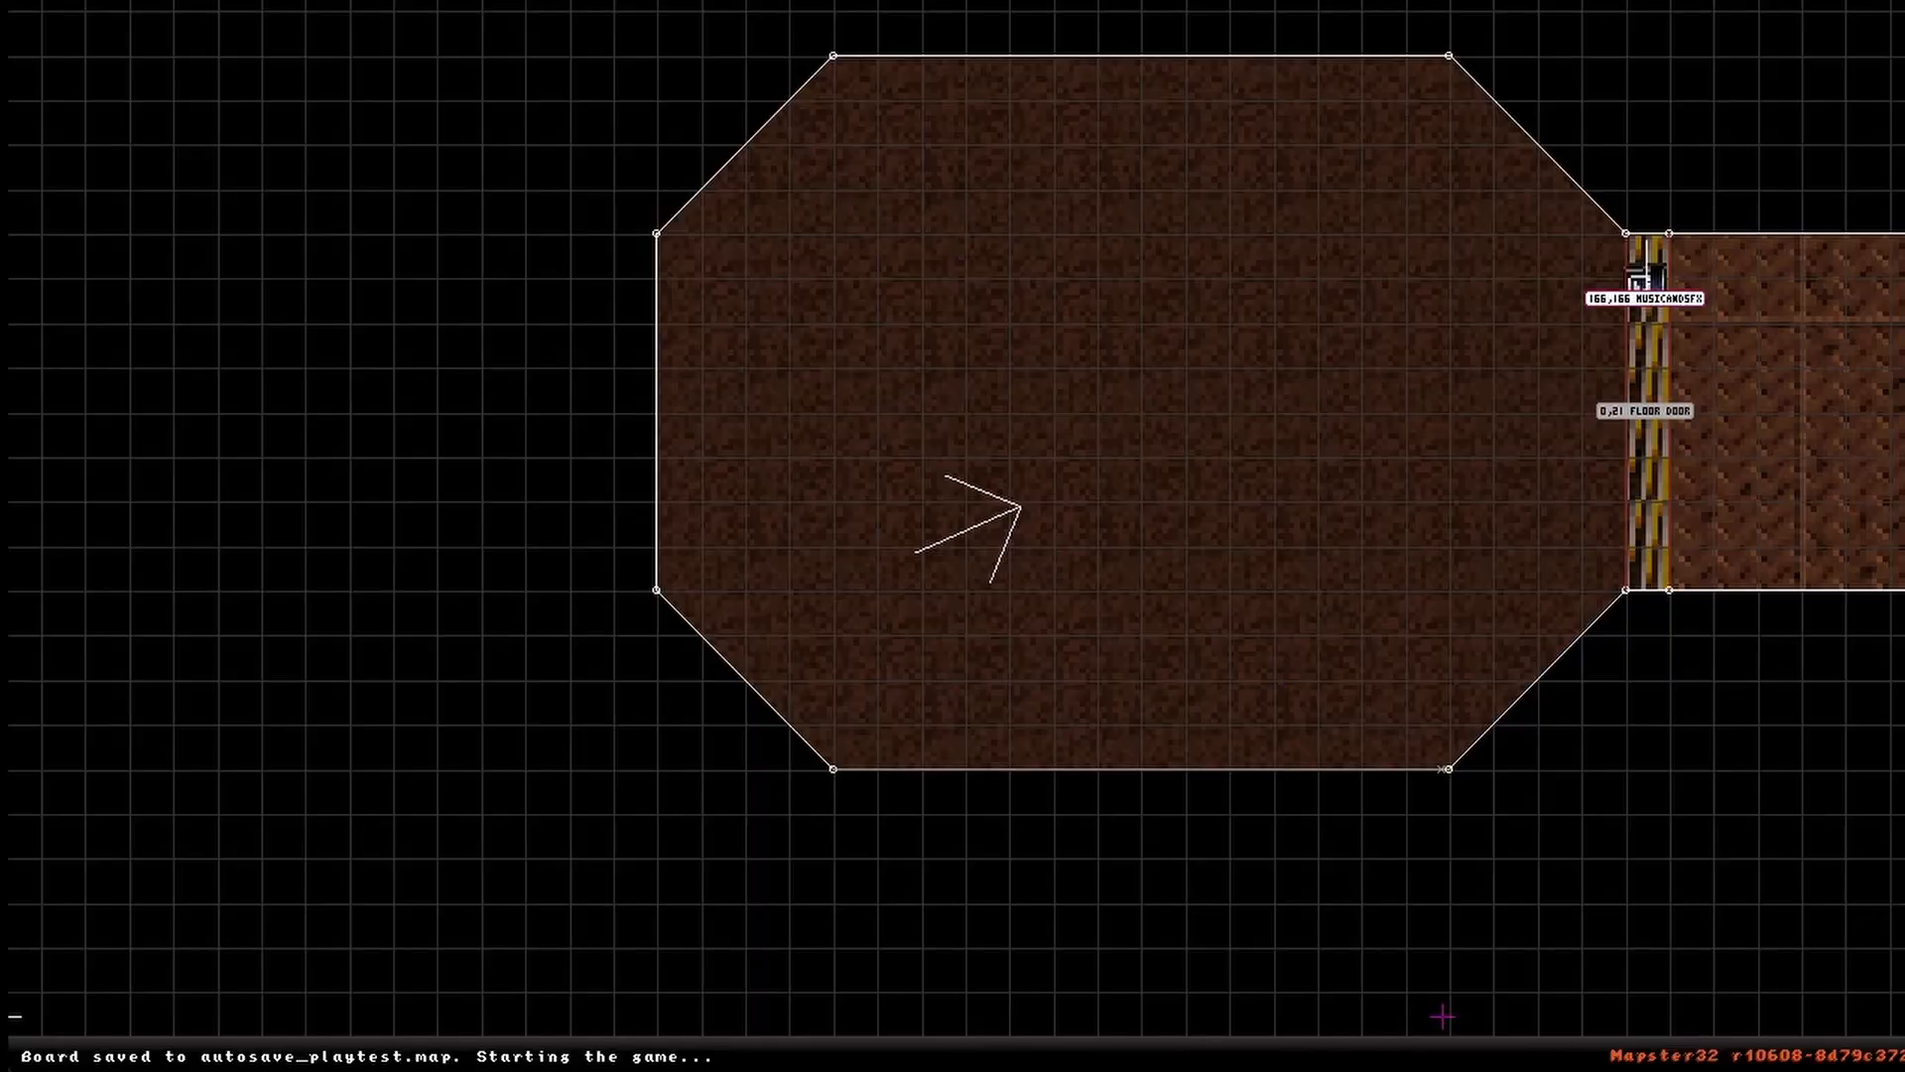
Step: Set the player's start position in the lower middle of the first room, facing the corridor
{"action": "scroll", "coordinate": [1070, 563], "scroll_direction": "down", "scroll_amount": 3}
{"action": "scroll", "coordinate": [967, 528], "scroll_direction": "down", "scroll_amount": 4}
{"action": "scroll", "coordinate": [967, 529], "scroll_direction": "up", "scroll_amount": 4}
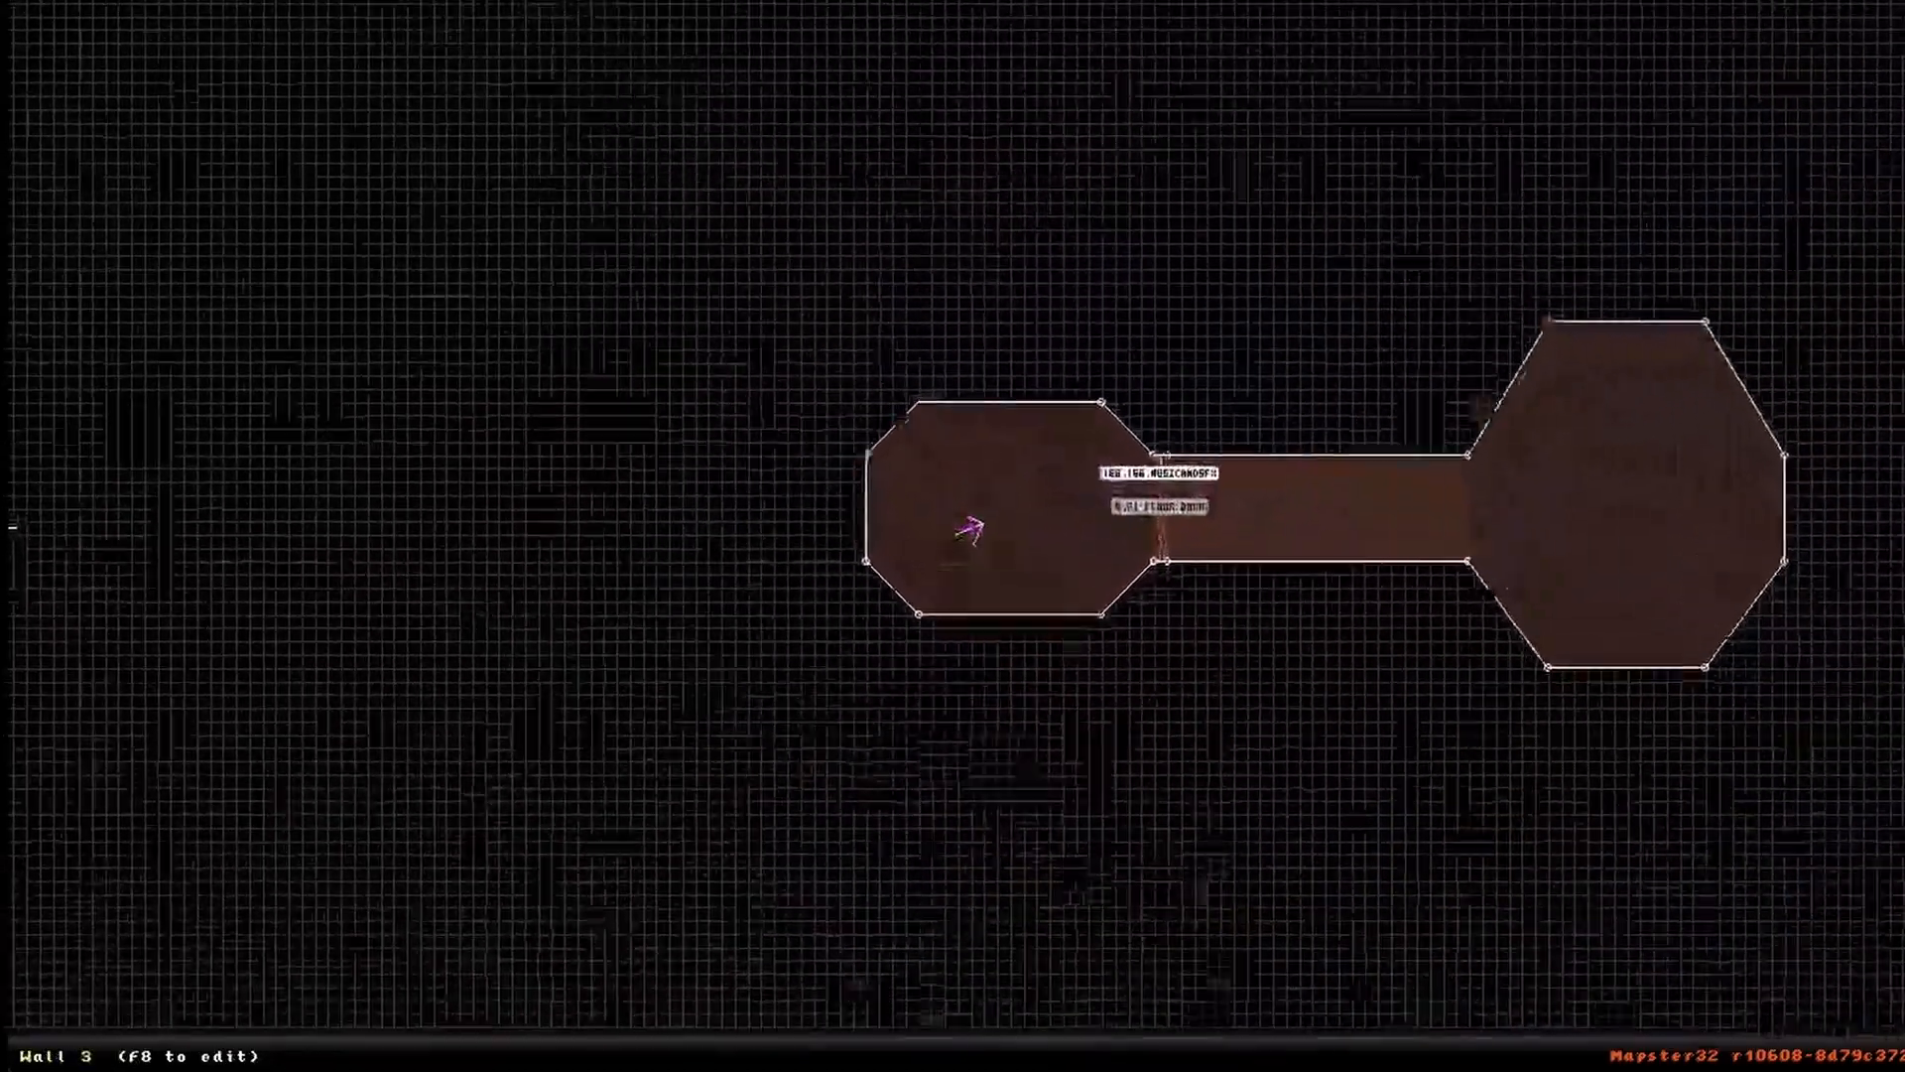
{"action": "scroll", "coordinate": [967, 529], "scroll_direction": "up", "scroll_amount": 2}
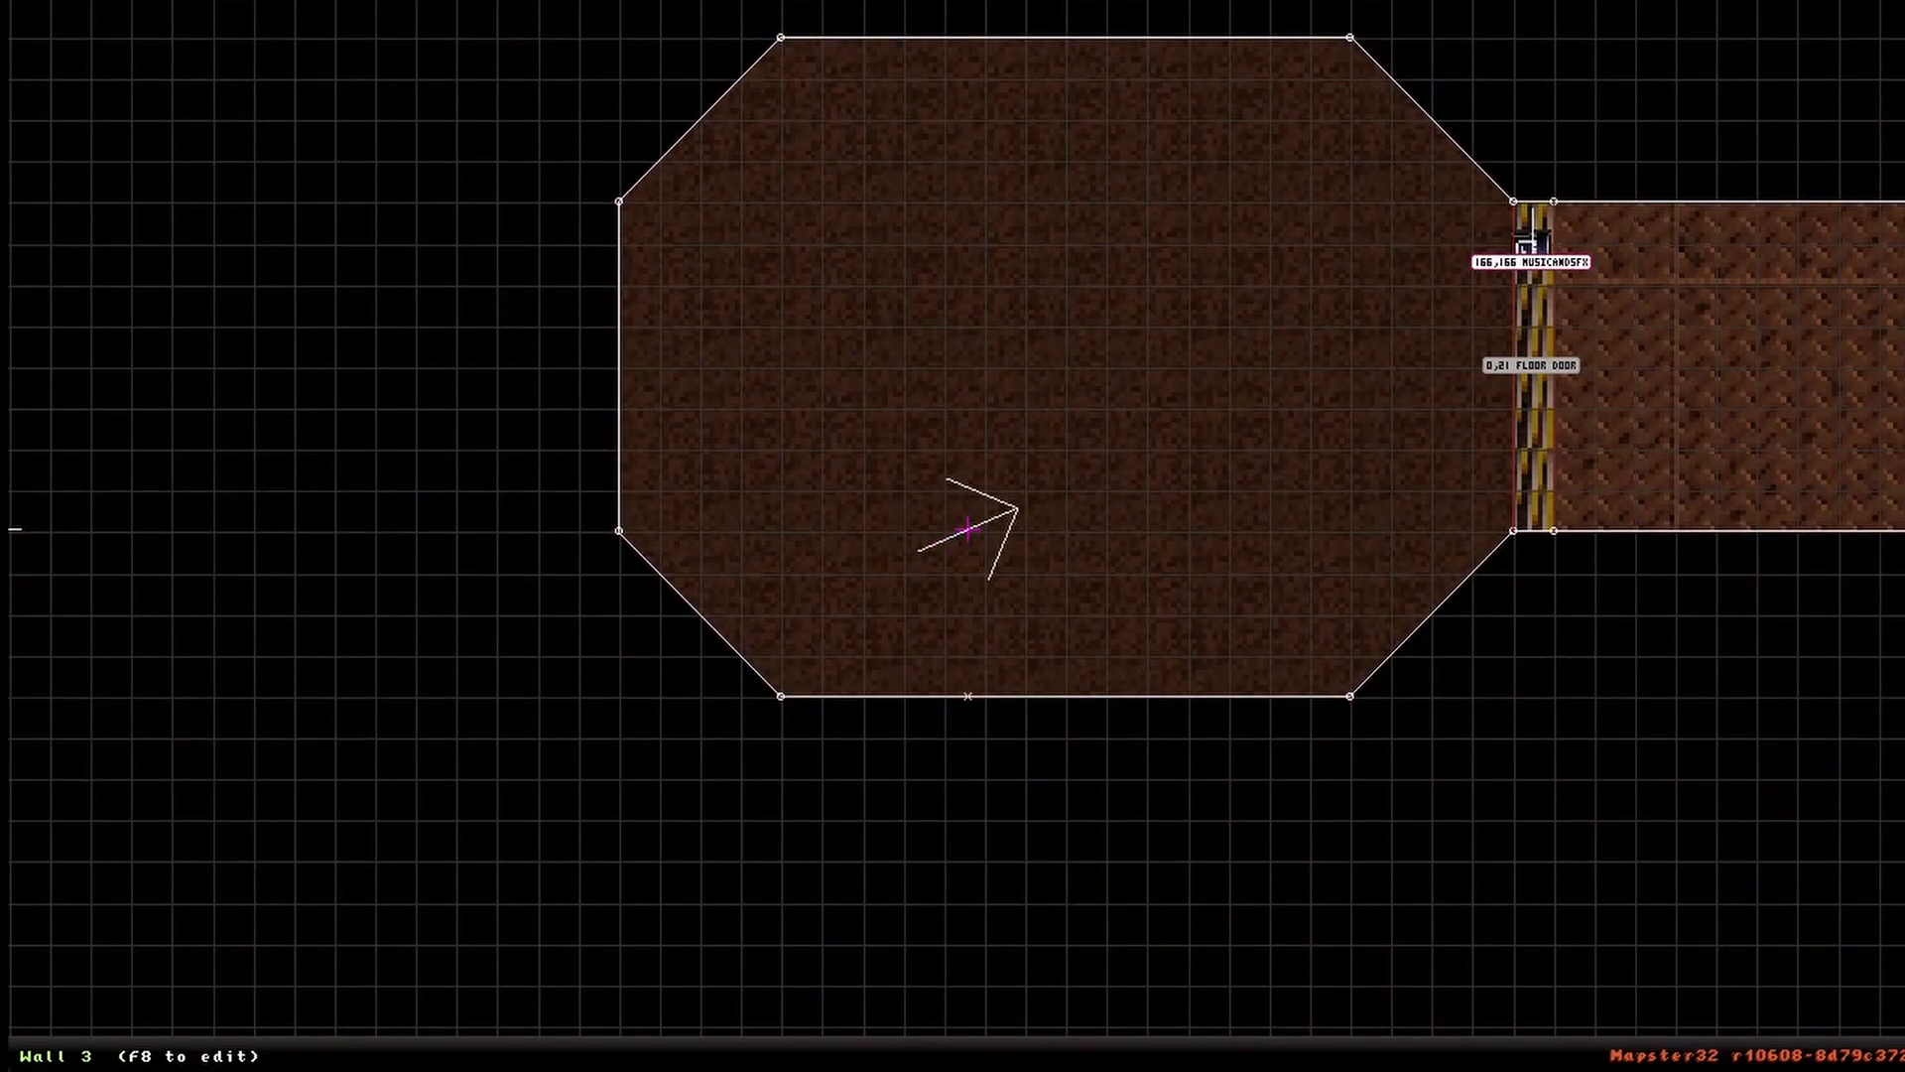
{"action": "key", "text": "Scroll_Lock"}
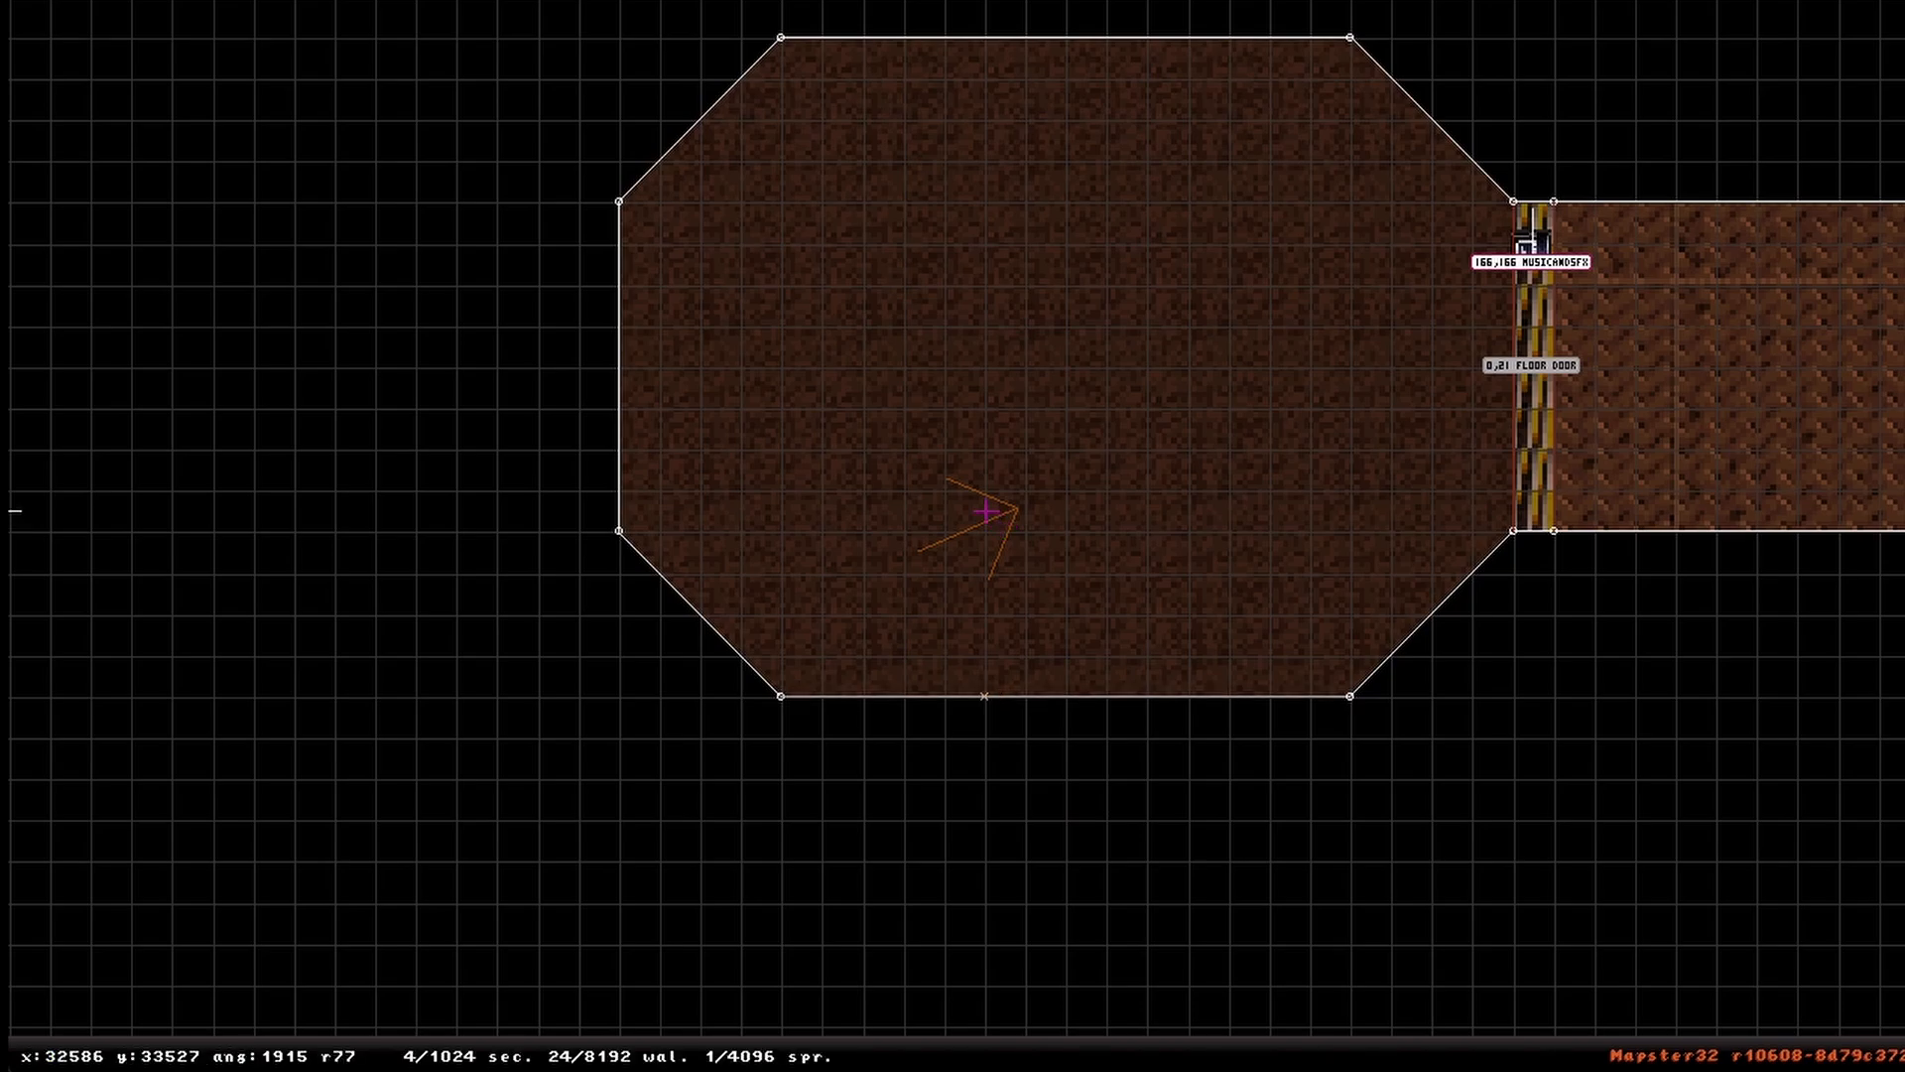
{"action": "right_click_drag", "start_coordinate": [991, 517], "coordinate": [983, 526]}
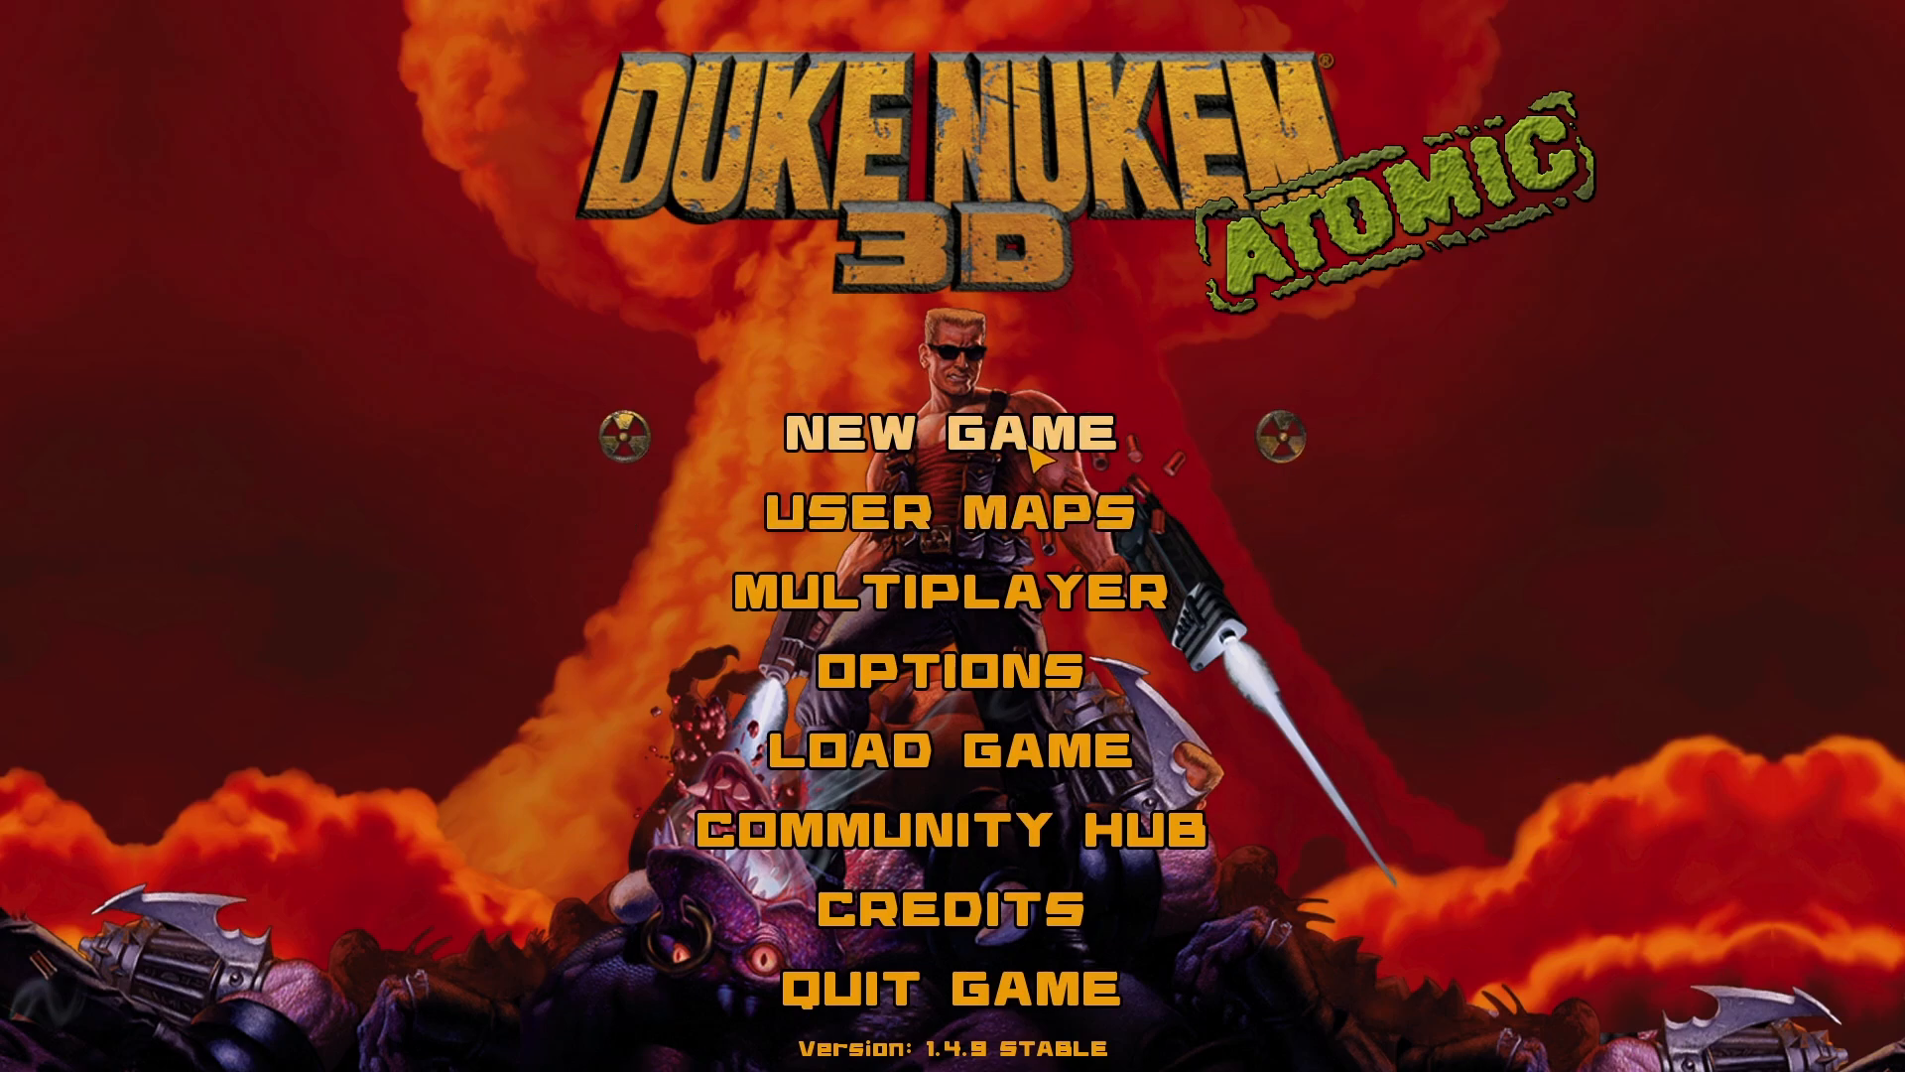
Step: Start the user map examplemap.map in Duke Nukem 3D on the Let's Rock difficulty
{"action": "left_click", "coordinate": [982, 513]}
{"action": "left_click_drag", "start_coordinate": [1528, 281], "coordinate": [1562, 982]}
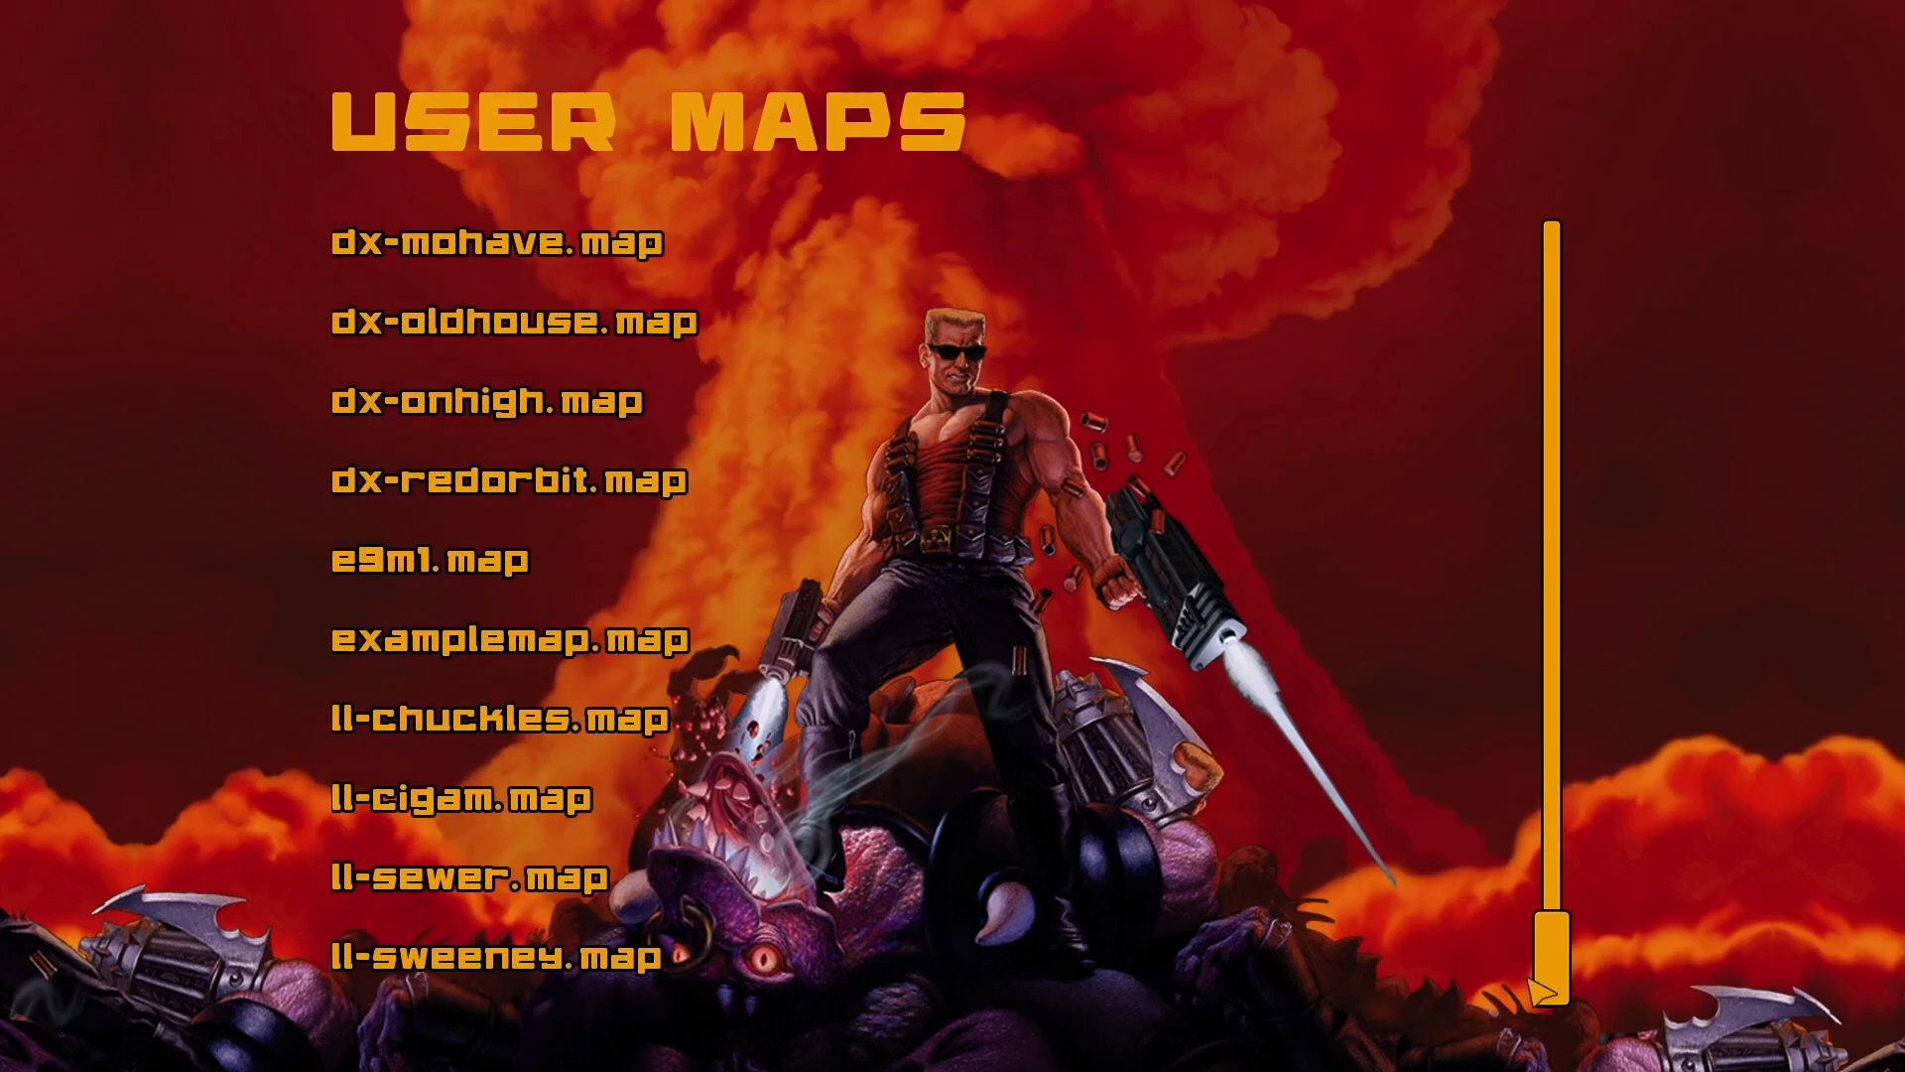
{"action": "left_click", "coordinate": [635, 647]}
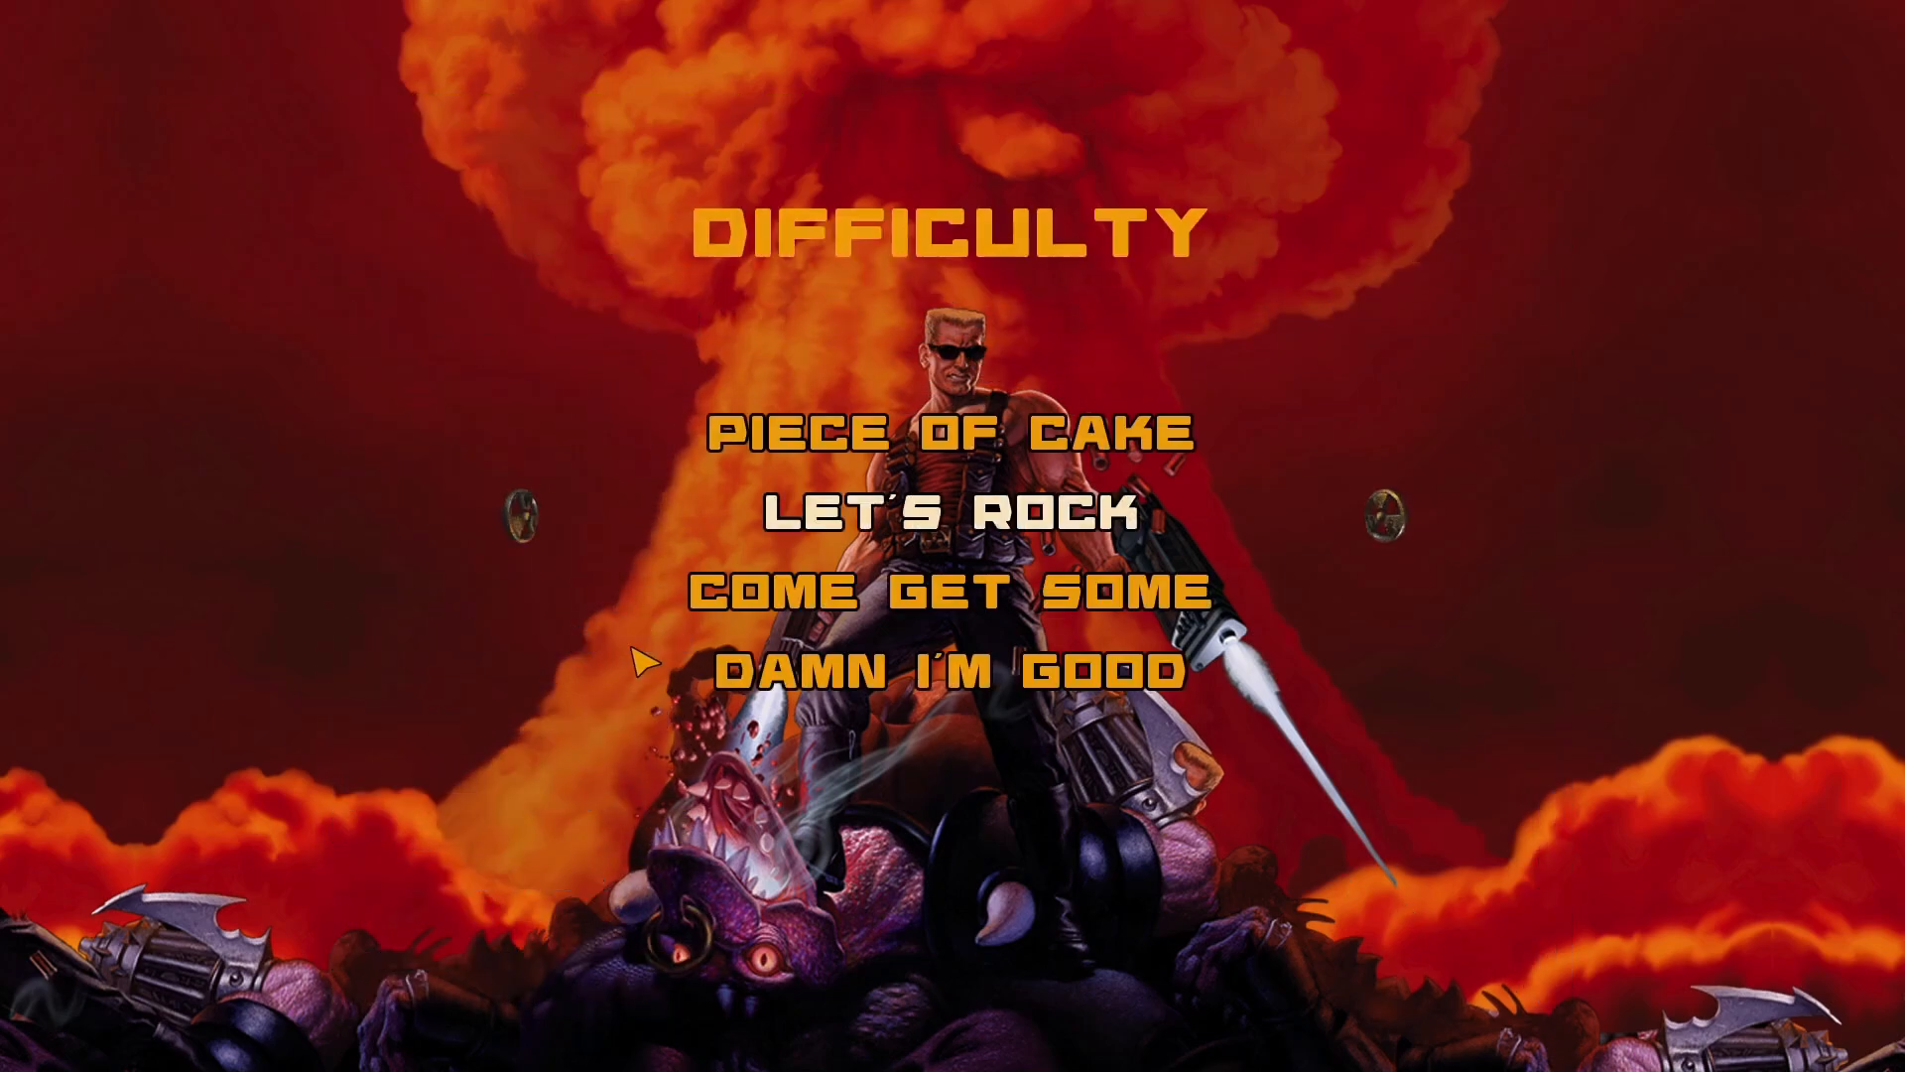
{"action": "left_click", "coordinate": [870, 511]}
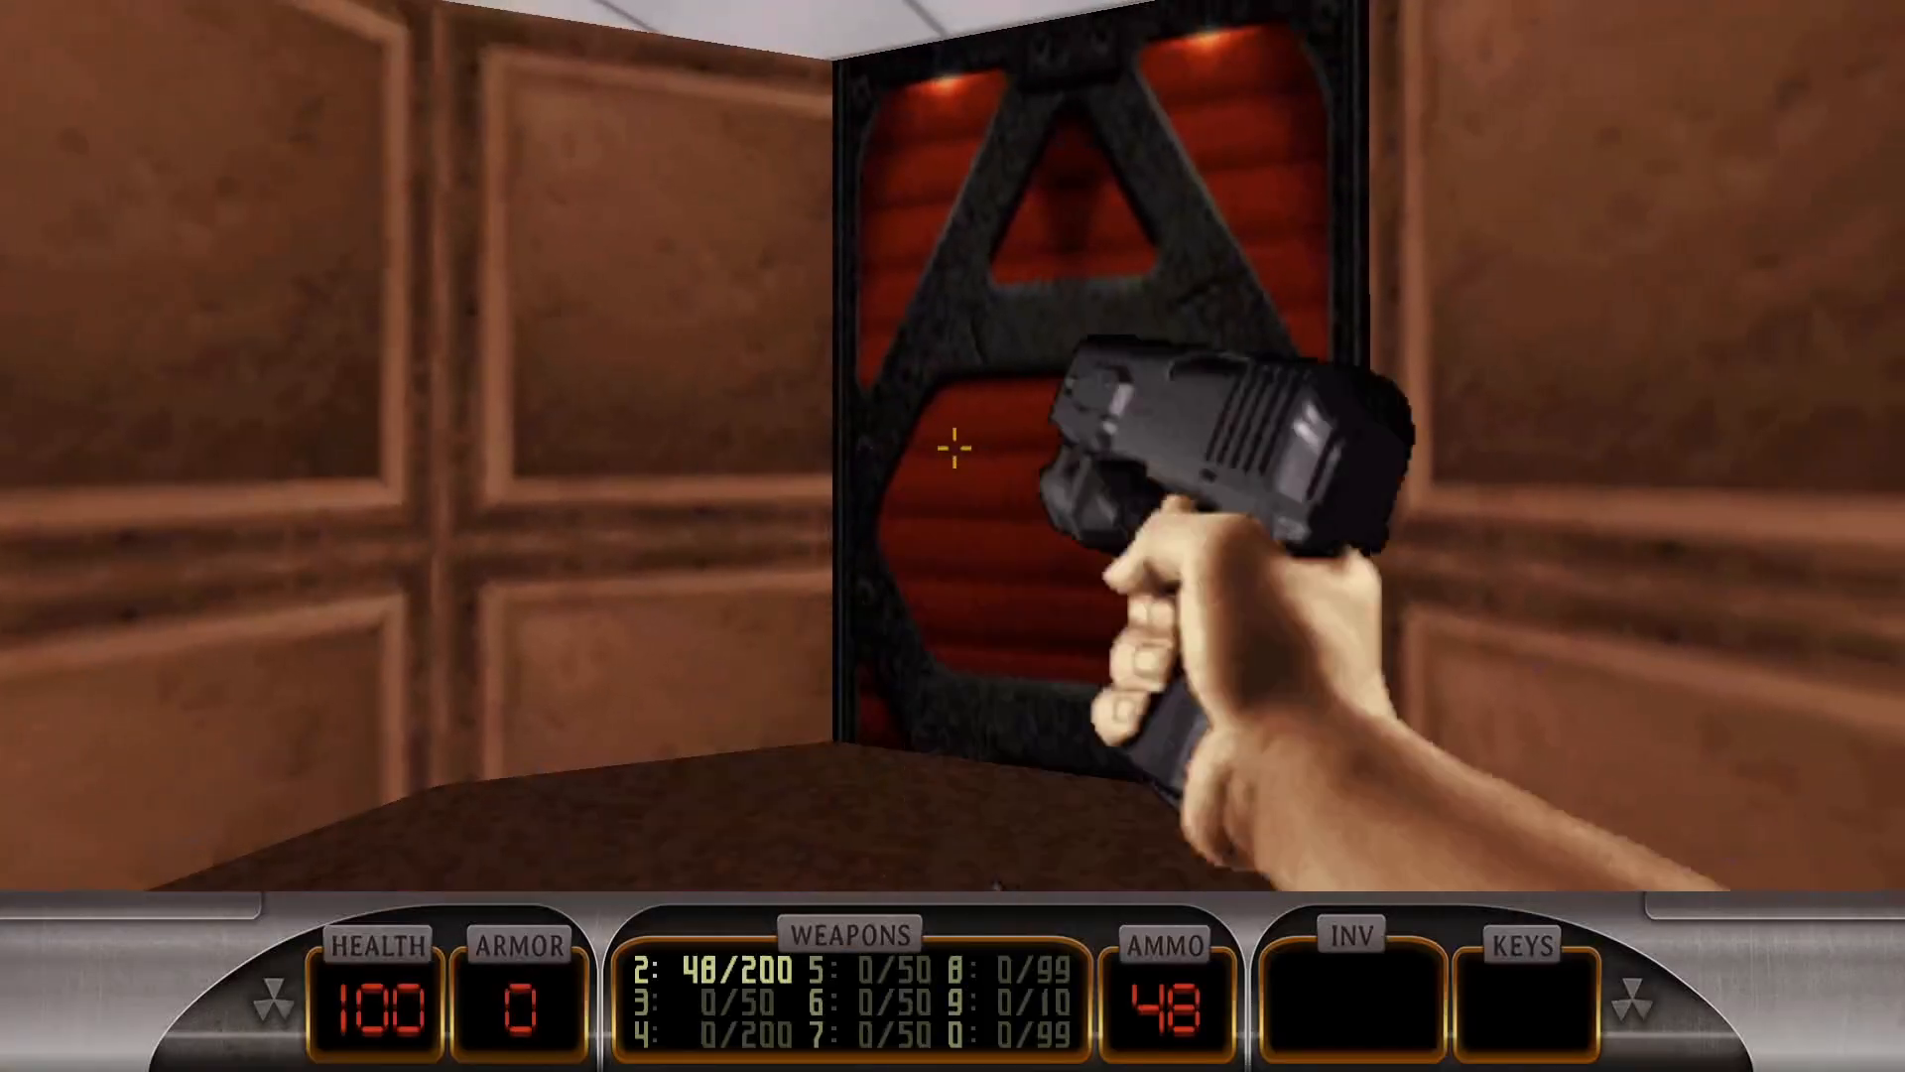
Step: Playtest the map by opening the red floor door and walking through the corridor into the other room
{"action": "key", "text": "s"}
{"action": "key", "text": "w"}
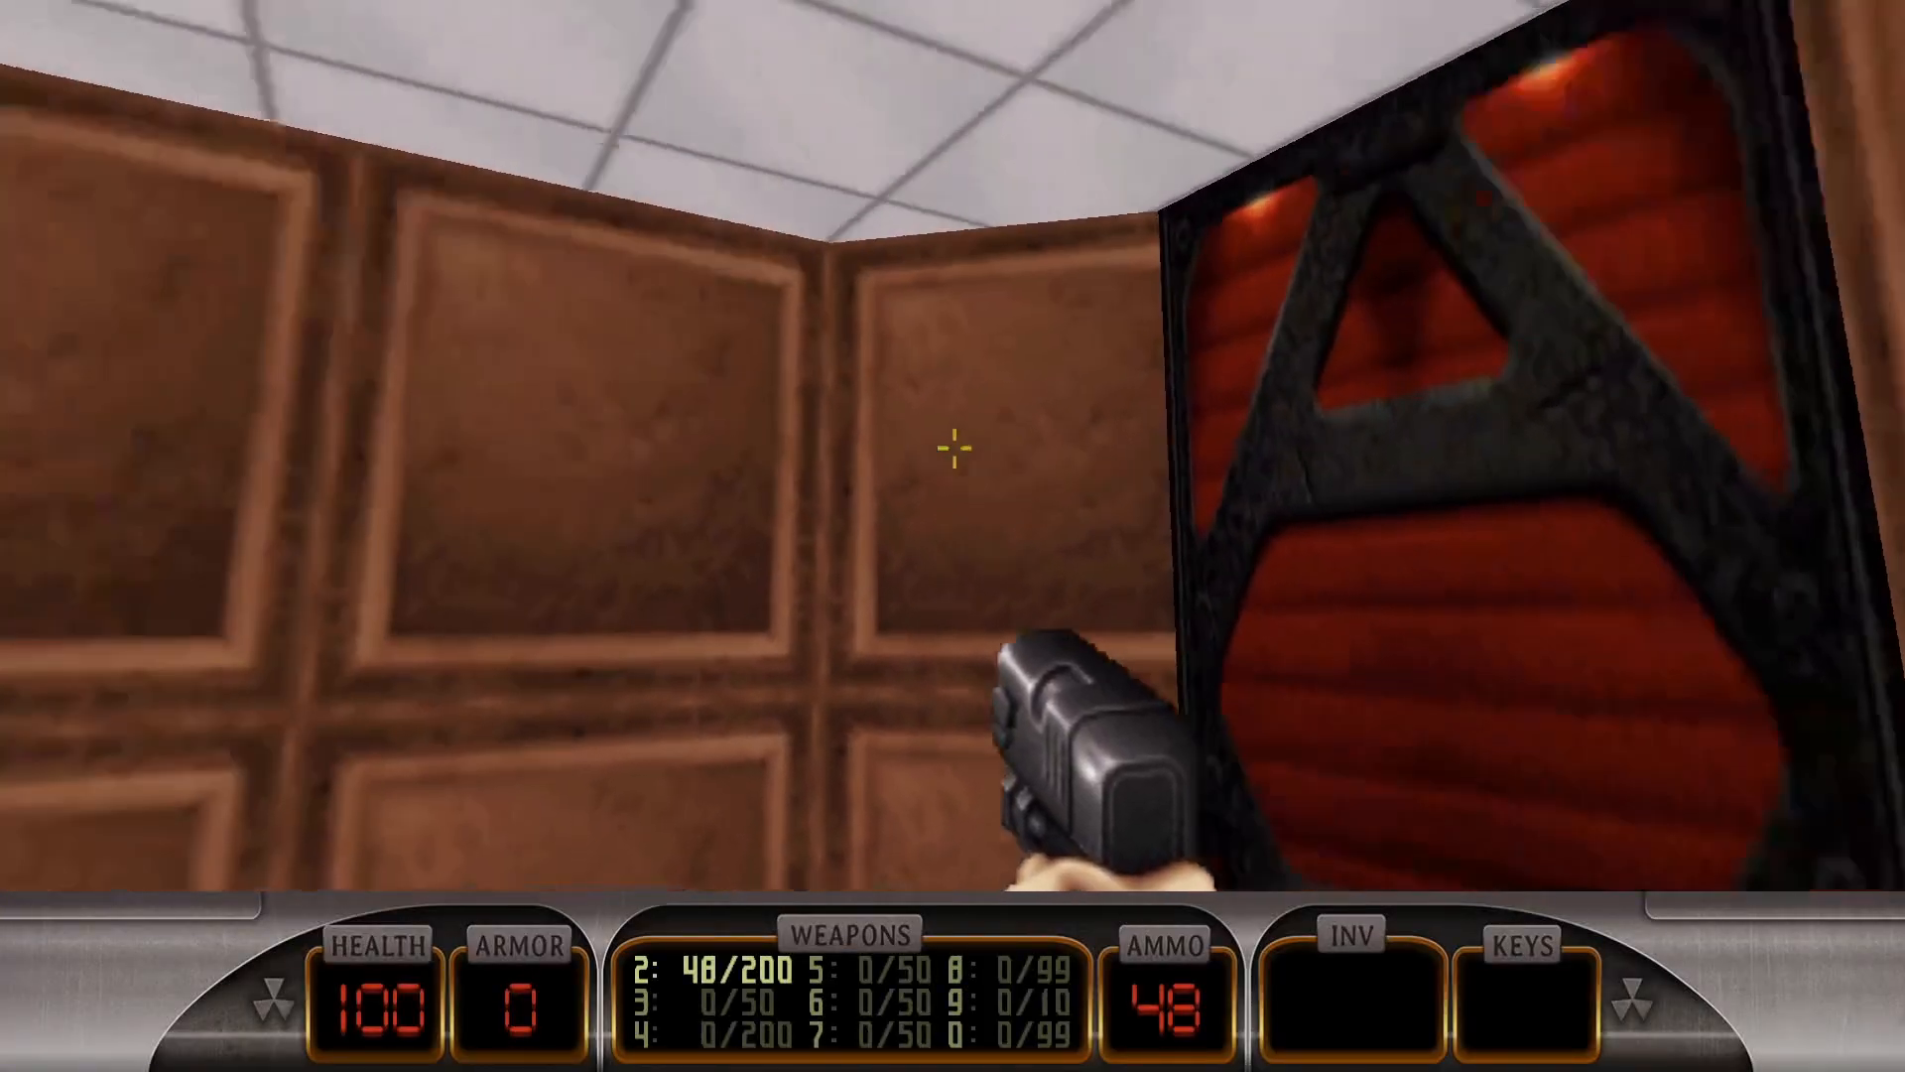
{"action": "key", "text": "w"}
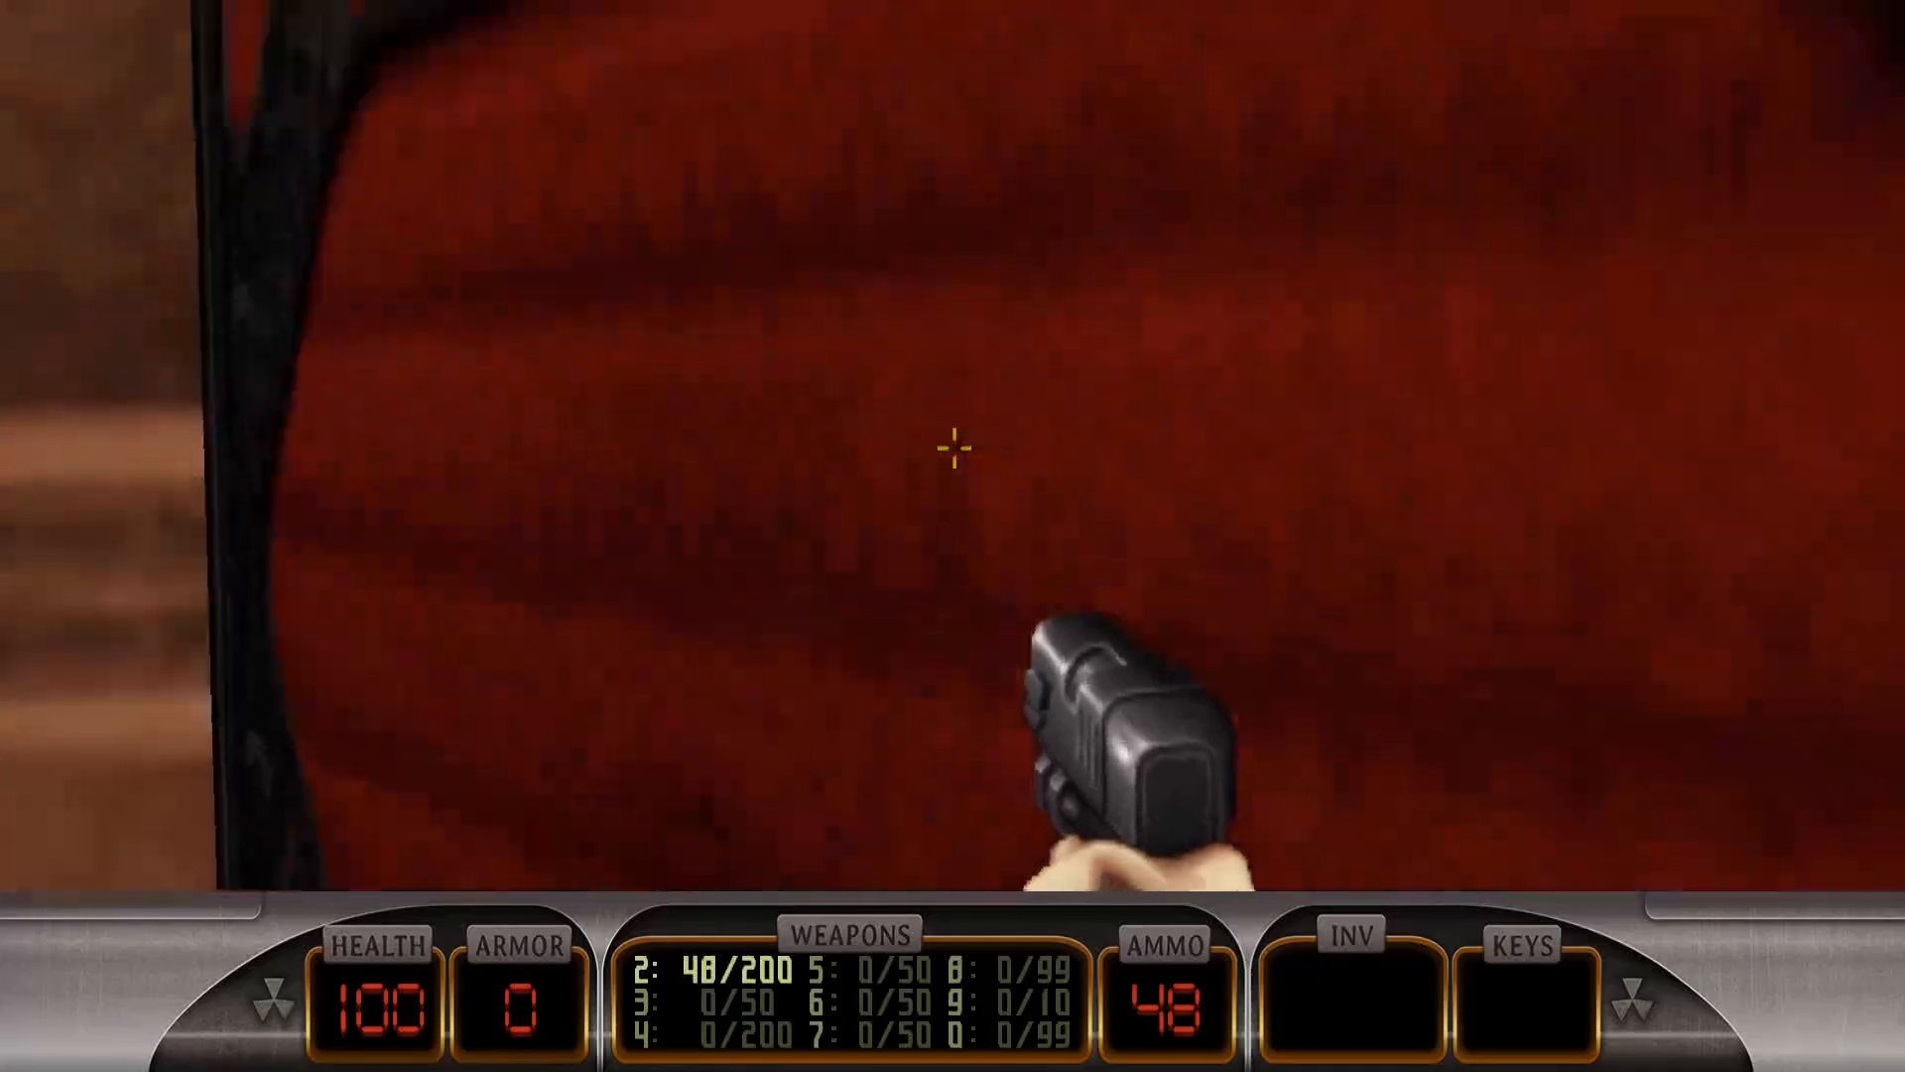
{"action": "key", "text": "w"}
{"action": "key", "text": "s"}
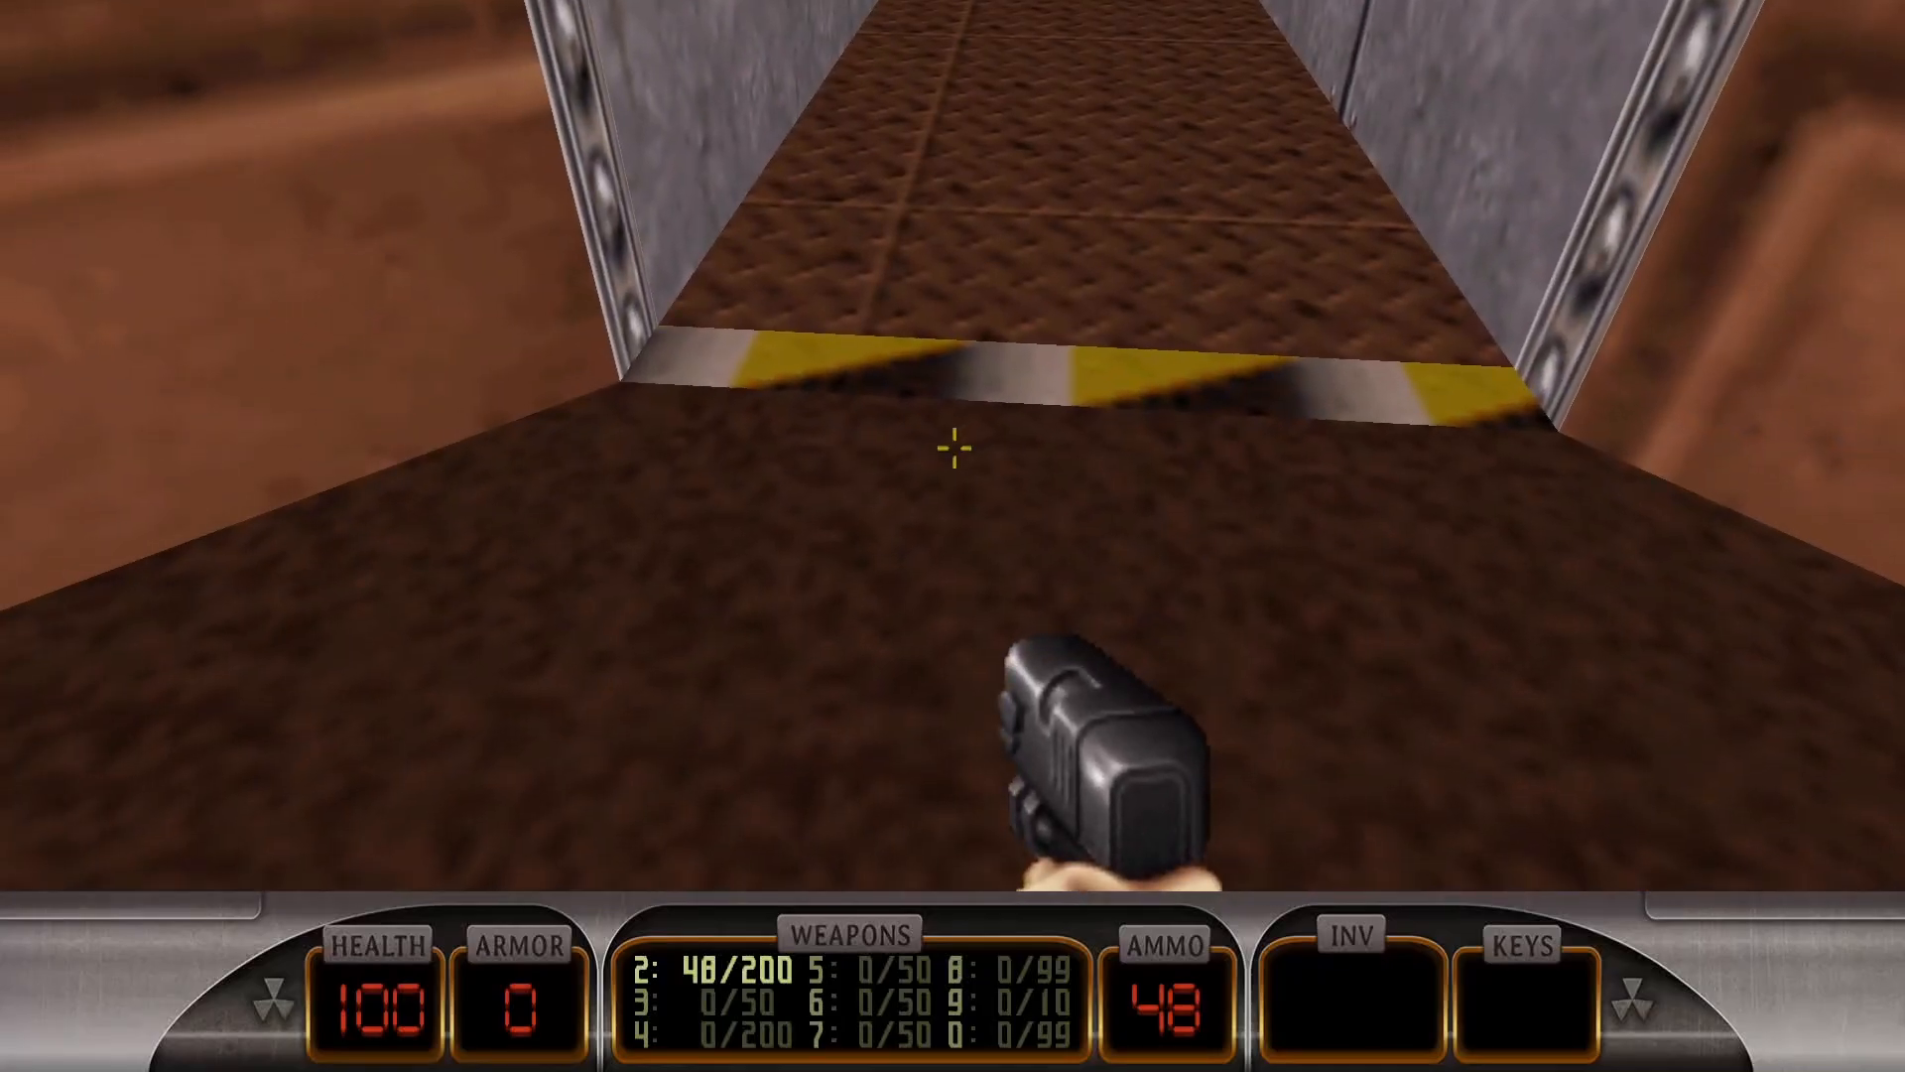
{"action": "key", "text": "w"}
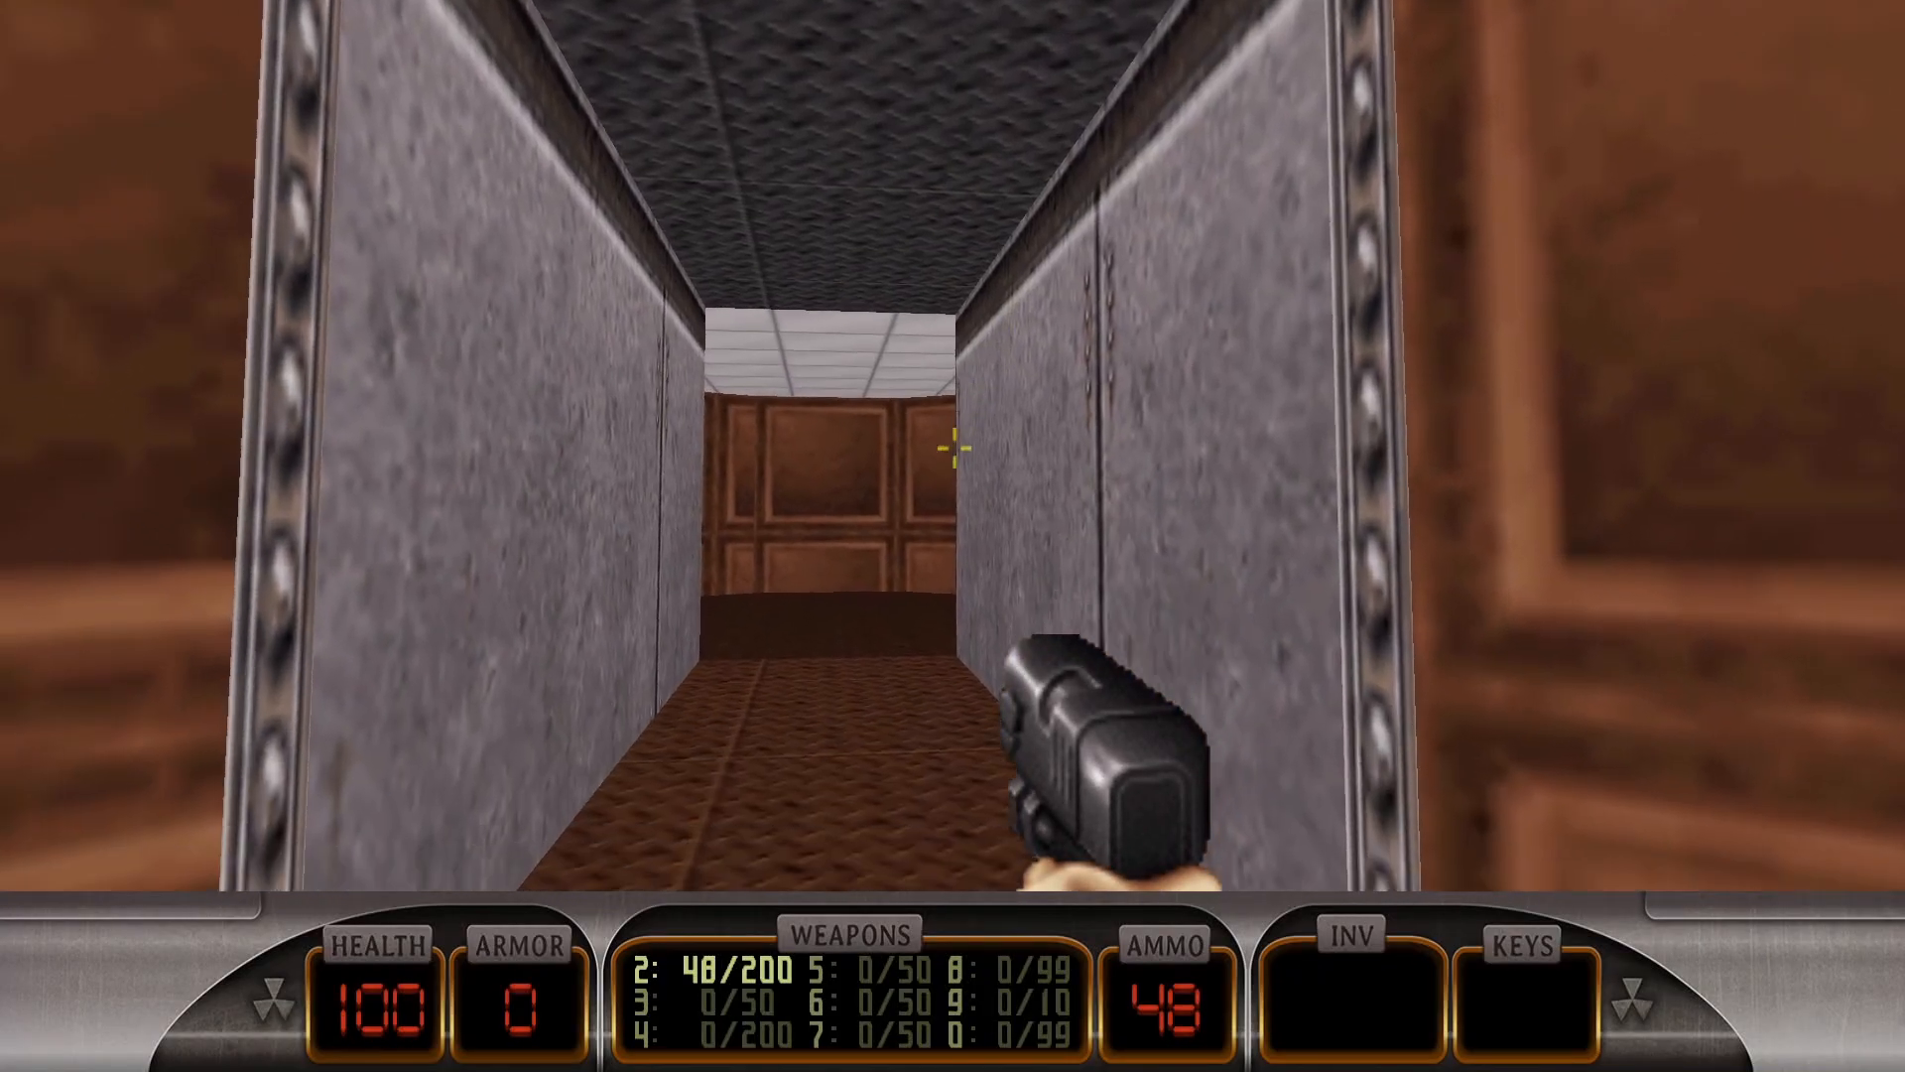
{"action": "key", "text": "w"}
{"action": "key", "text": "s"}
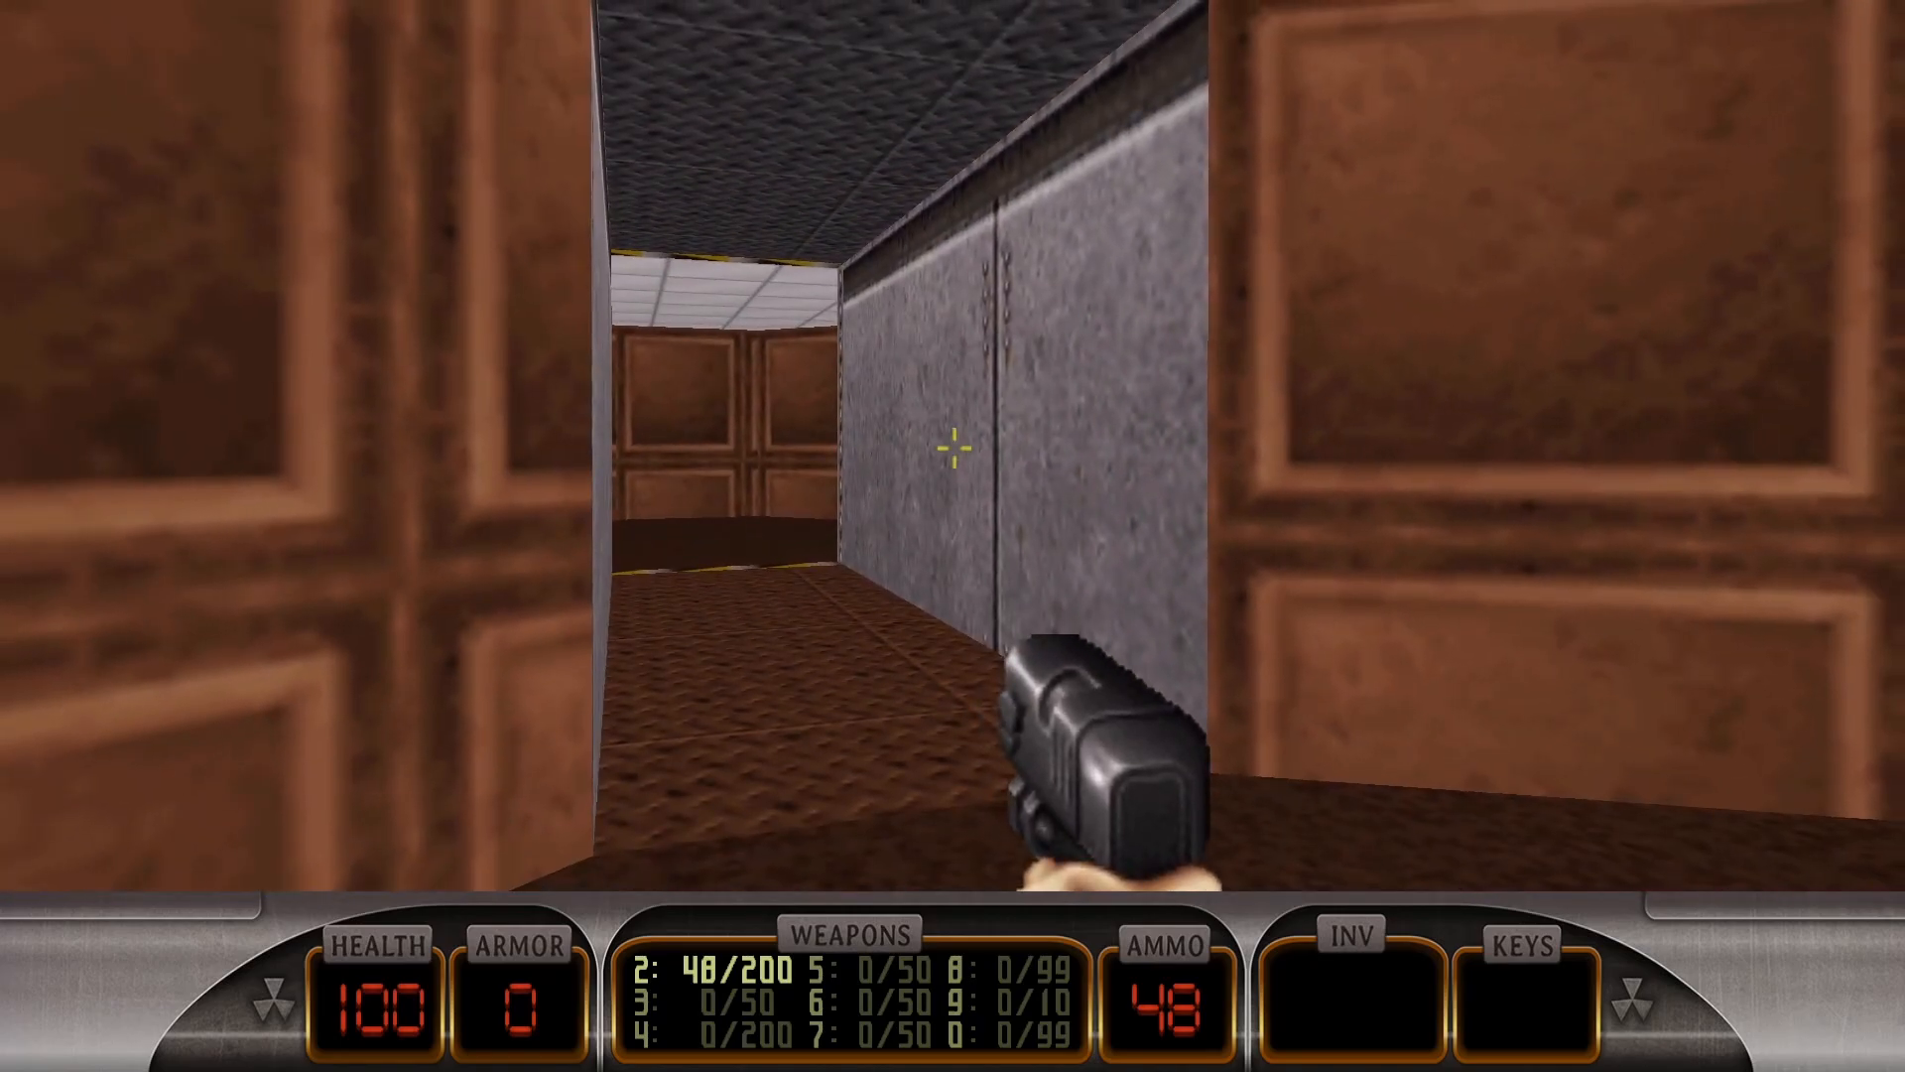
{"action": "key", "text": "s"}
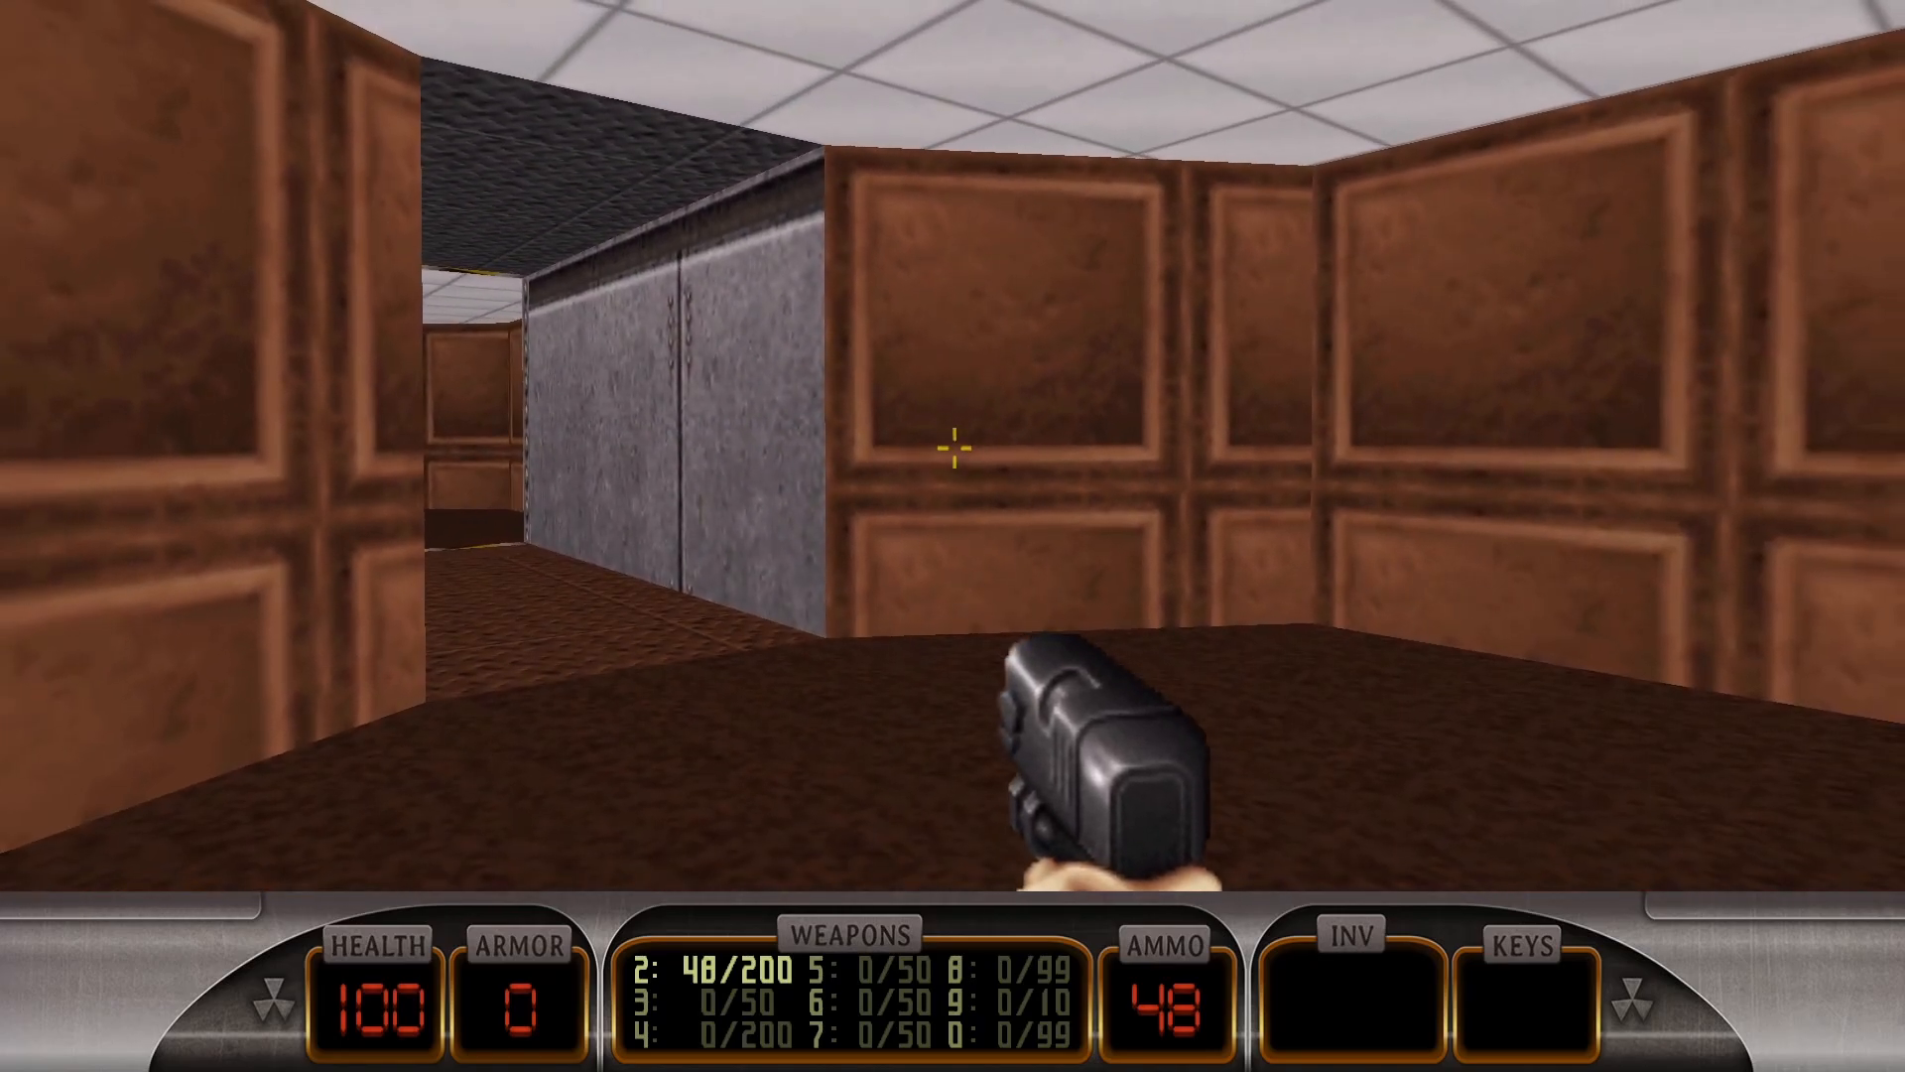